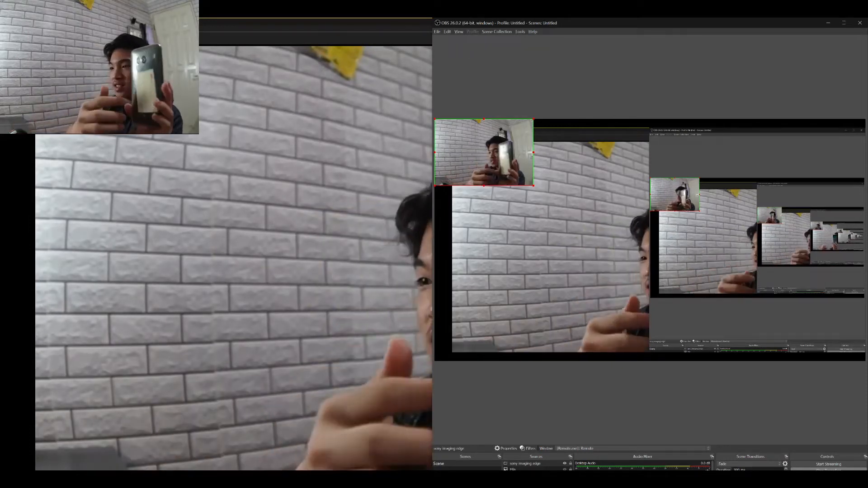
{"action": "left_click", "coordinate": [247, 93]}
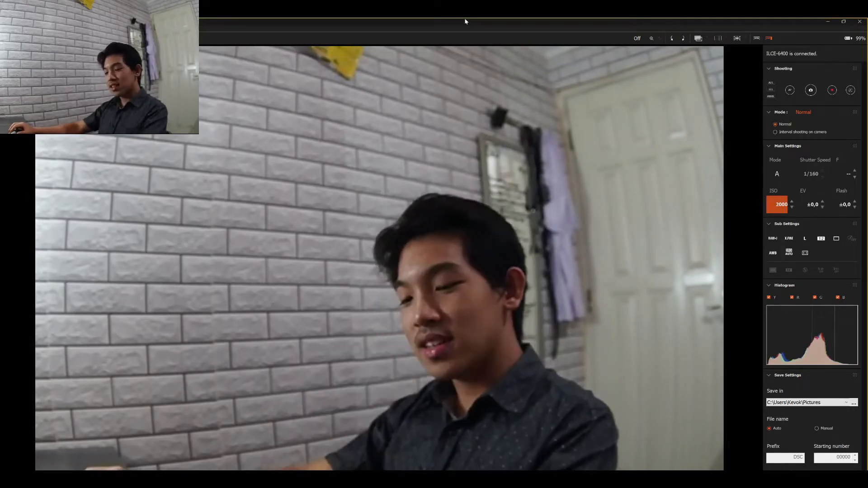
{"action": "key", "text": "alt+Tab"}
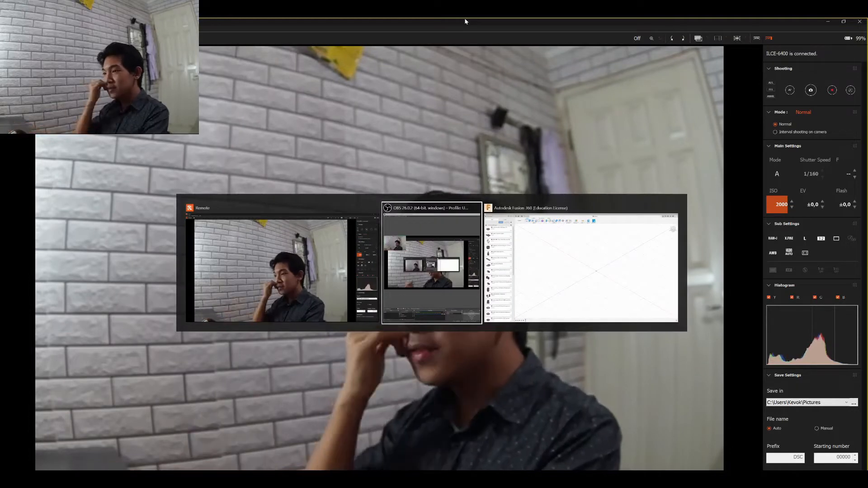
{"action": "key", "text": "alt+Tab"}
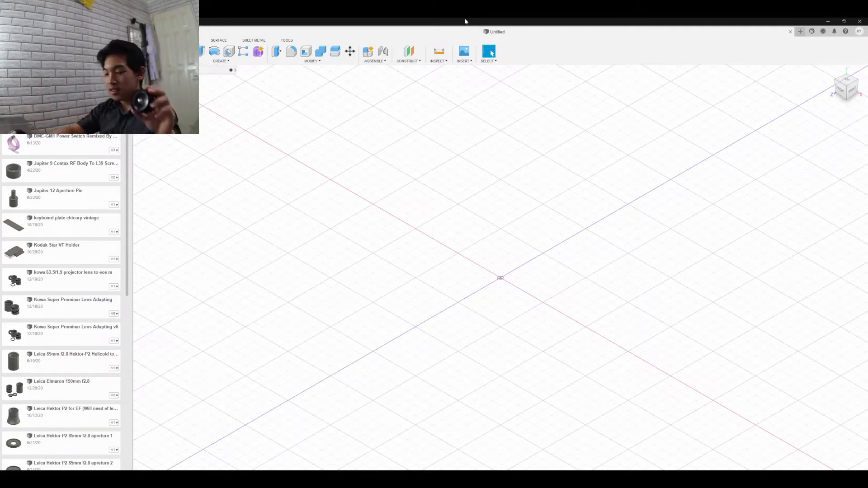
{"action": "key", "text": "alt+Tab"}
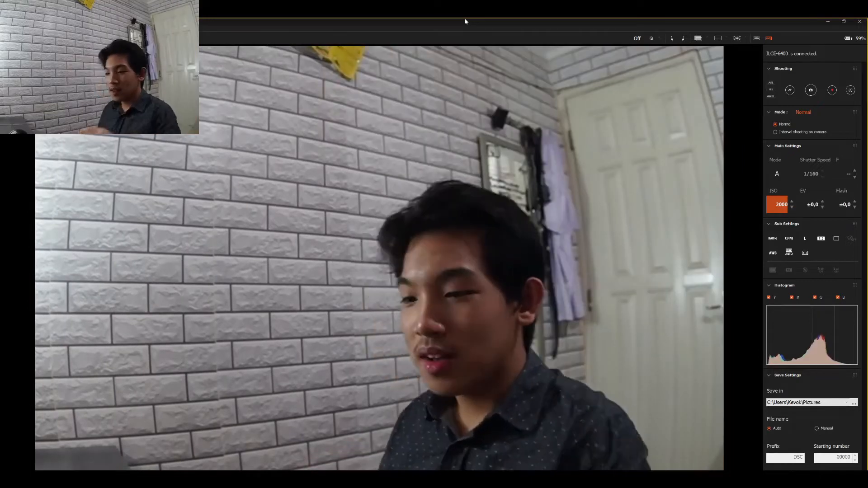
{"action": "key", "text": "alt+Tab"}
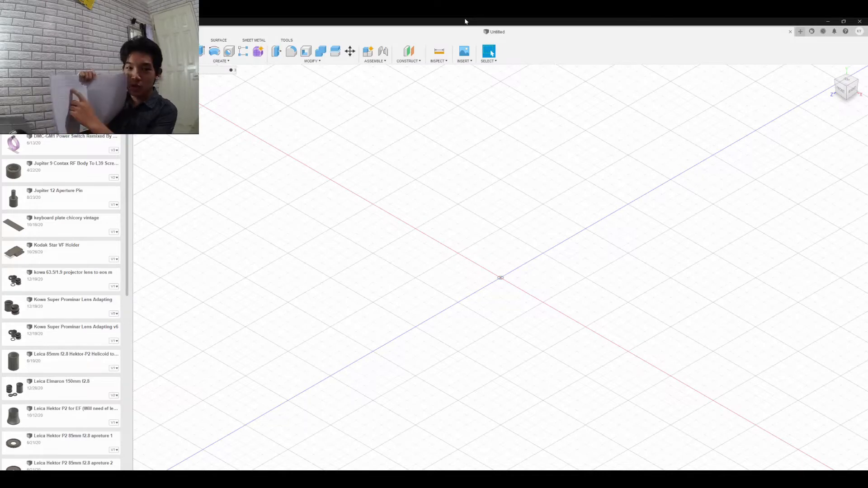
{"action": "key", "text": "alt+Tab"}
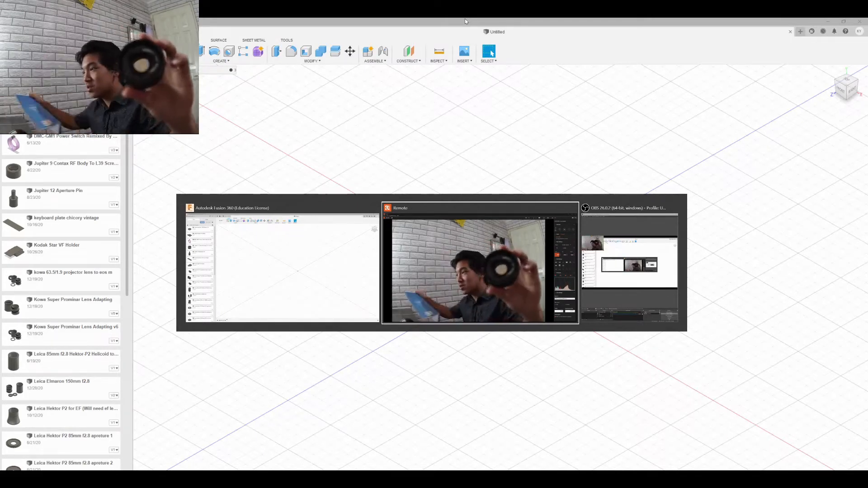
{"action": "left_click", "coordinate": [474, 273]}
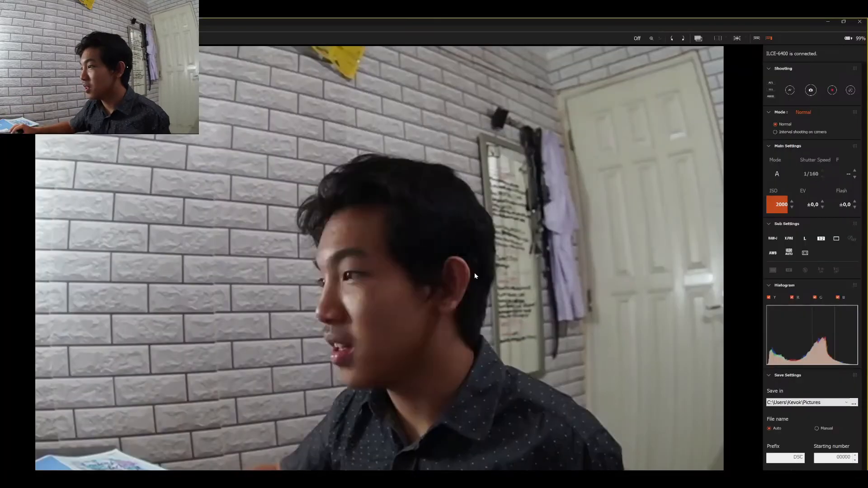
{"action": "key", "text": "alt+Tab"}
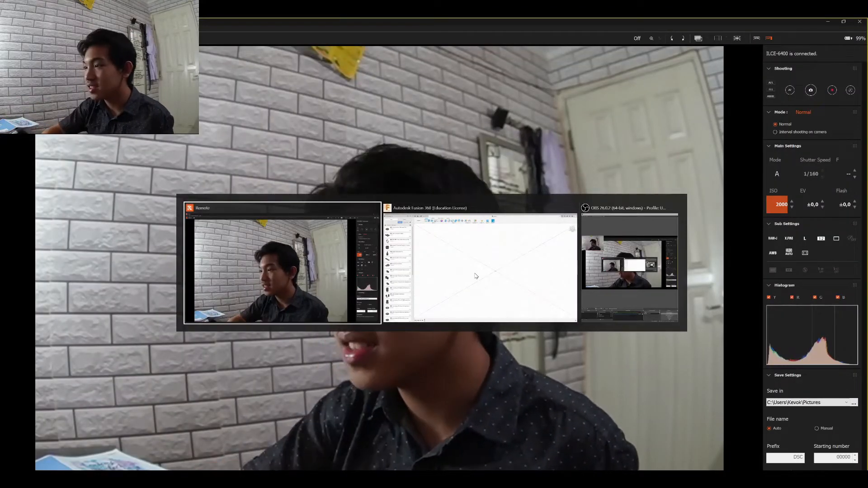
{"action": "key", "text": "Escape"}
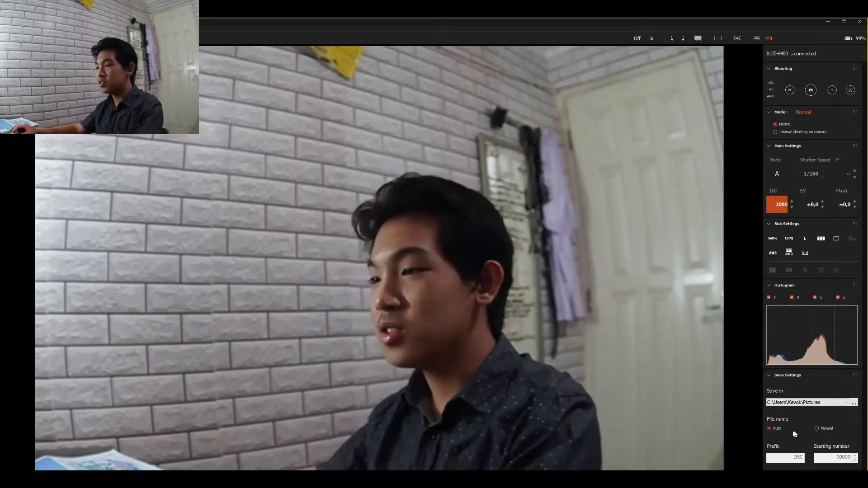
Switch to Fusion 360 and create a cylinder centred on the origin of the horizontal plane, 54 mm in diameter and 5 mm high.
{"action": "key", "text": "alt+Tab"}
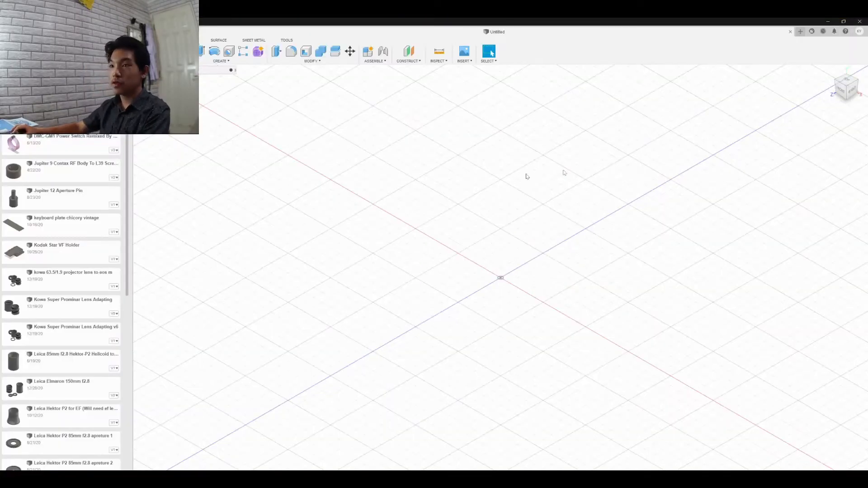
{"action": "left_click", "coordinate": [843, 83]}
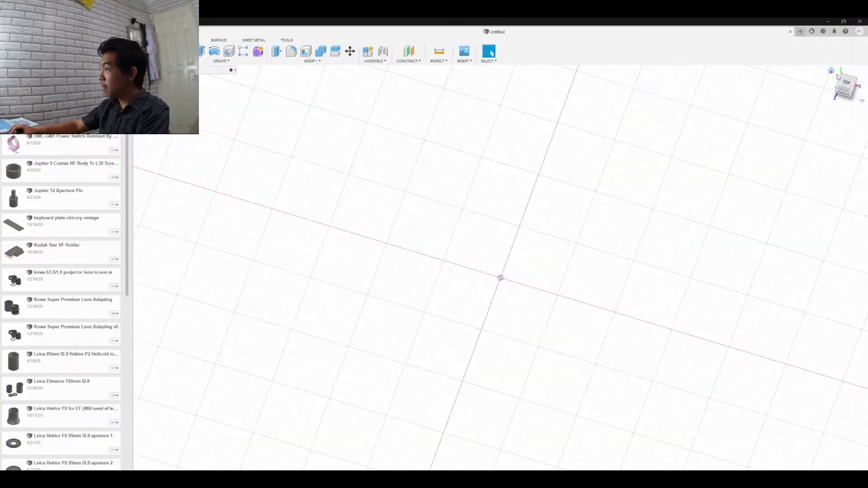
{"action": "left_click", "coordinate": [845, 84]}
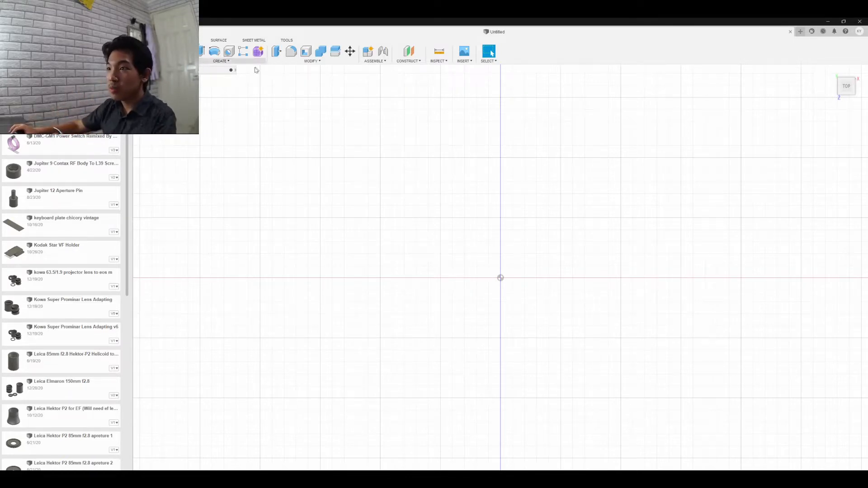
{"action": "left_click", "coordinate": [235, 61]}
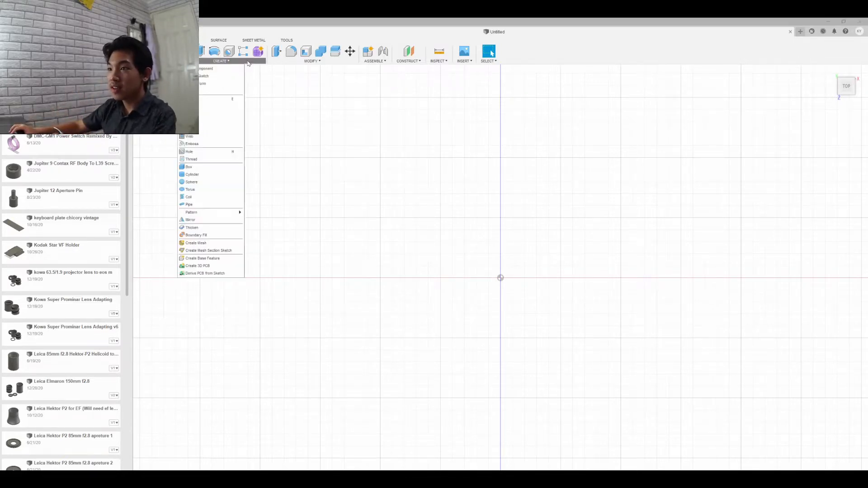
{"action": "left_click", "coordinate": [198, 177]}
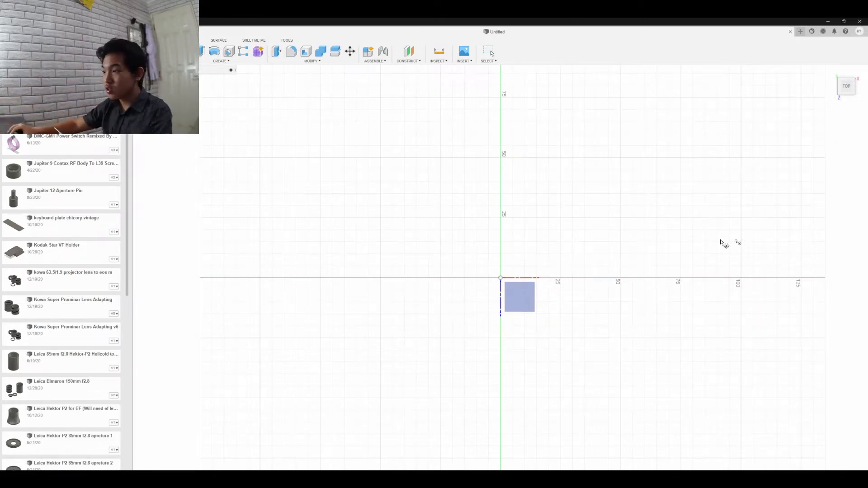
{"action": "left_click", "coordinate": [503, 284]}
{"action": "left_click", "coordinate": [500, 278]}
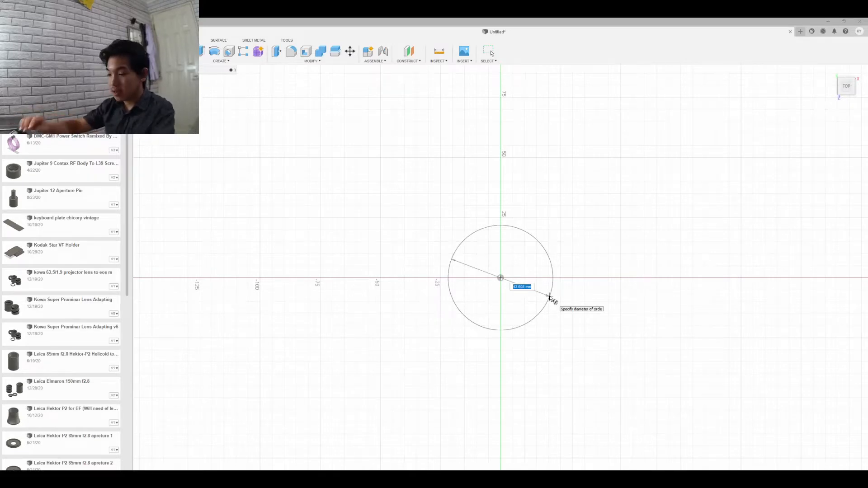
{"action": "key", "text": "Return"}
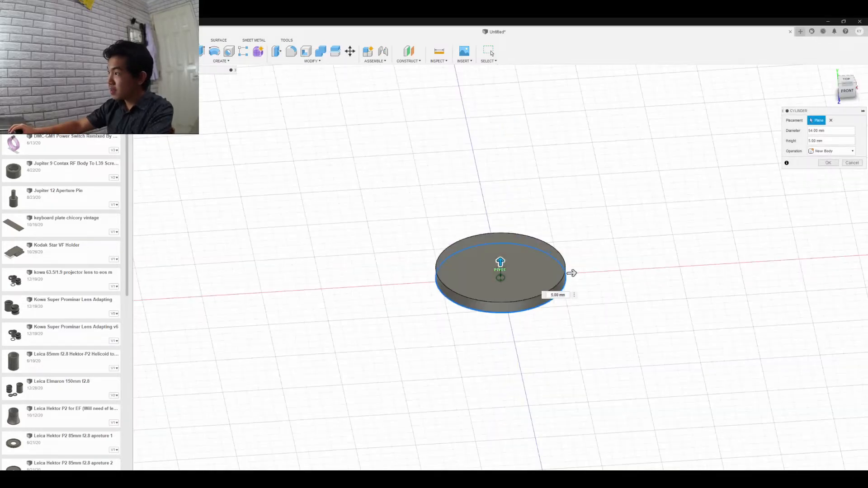
{"action": "key", "text": "alt+Tab"}
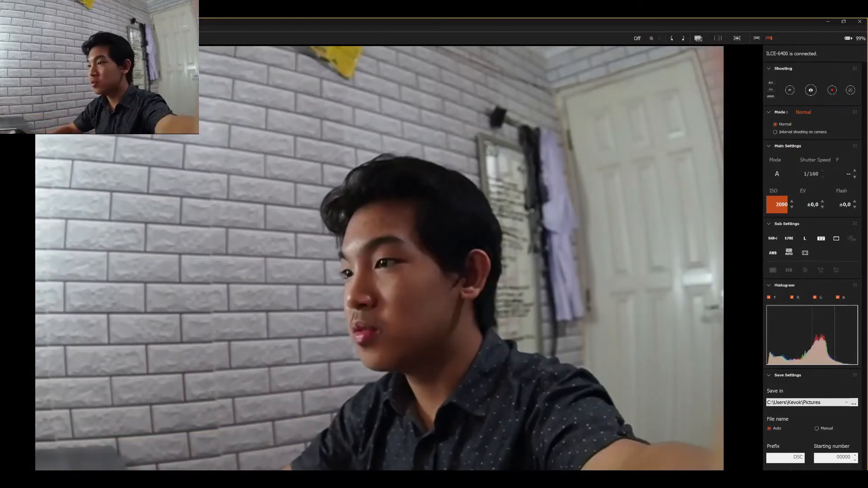
{"action": "key", "text": "alt+Tab"}
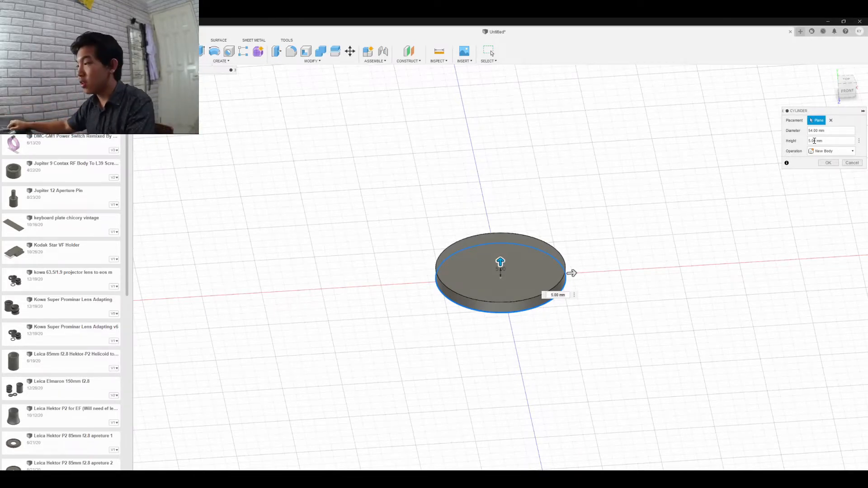
{"action": "key", "text": "alt+Tab"}
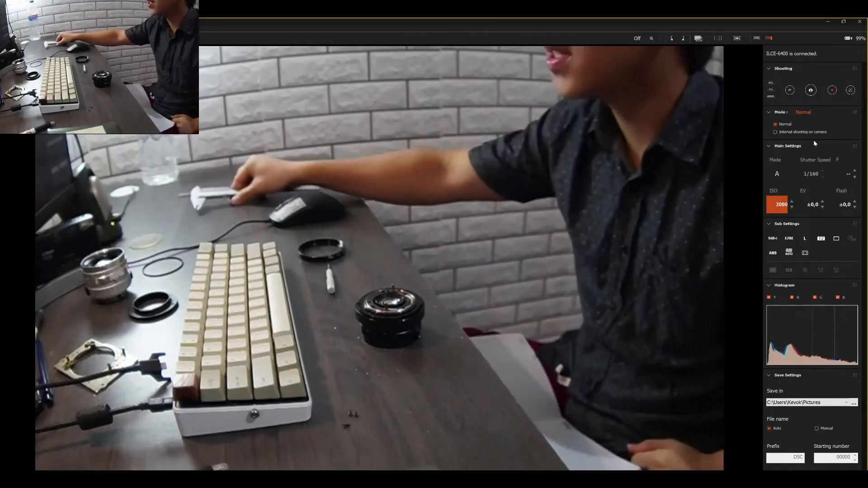
{"action": "key", "text": "alt+Tab"}
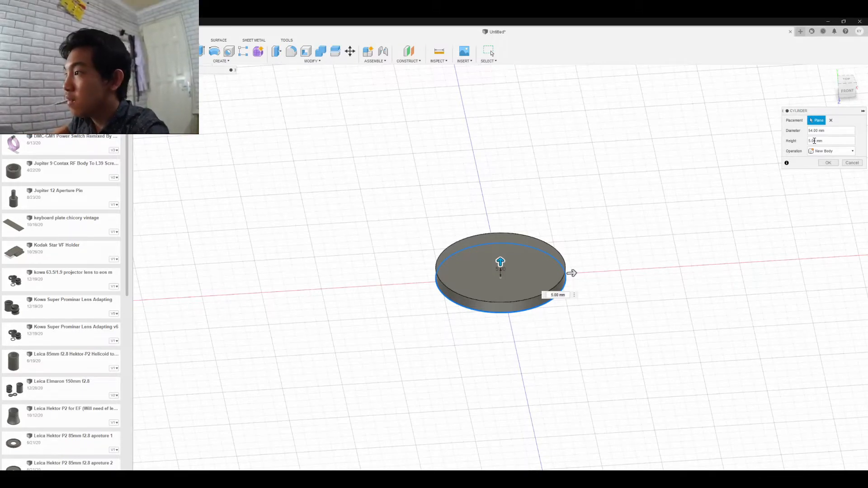
{"action": "key", "text": "alt+Tab"}
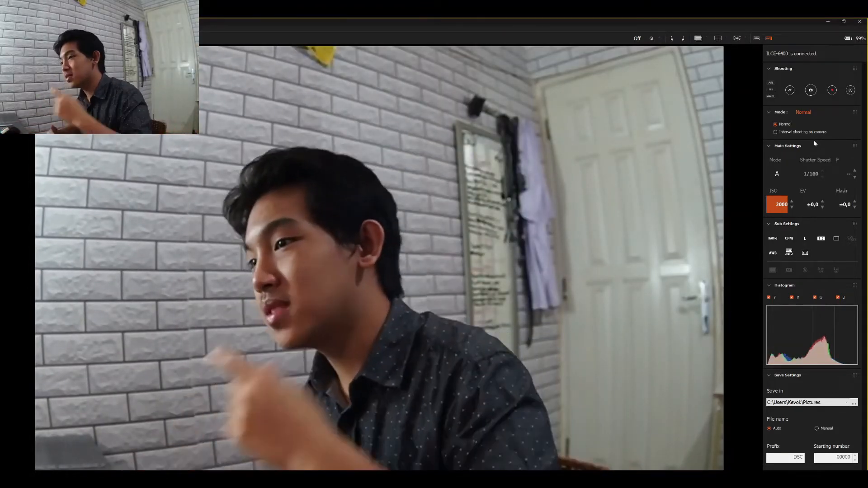
Return to Fusion 360 and accept the 54 mm diameter, 5 mm high cylinder as a new body.
{"action": "key", "text": "alt+Tab"}
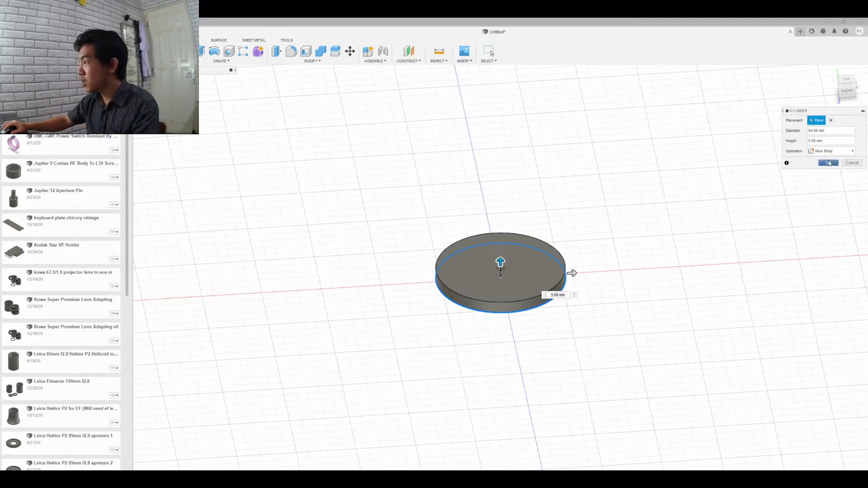
{"action": "left_click", "coordinate": [828, 163]}
Start a simple hole on the cylinder's bottom face, give it a flat drill point and centre it on the face.
{"action": "left_click", "coordinate": [844, 80]}
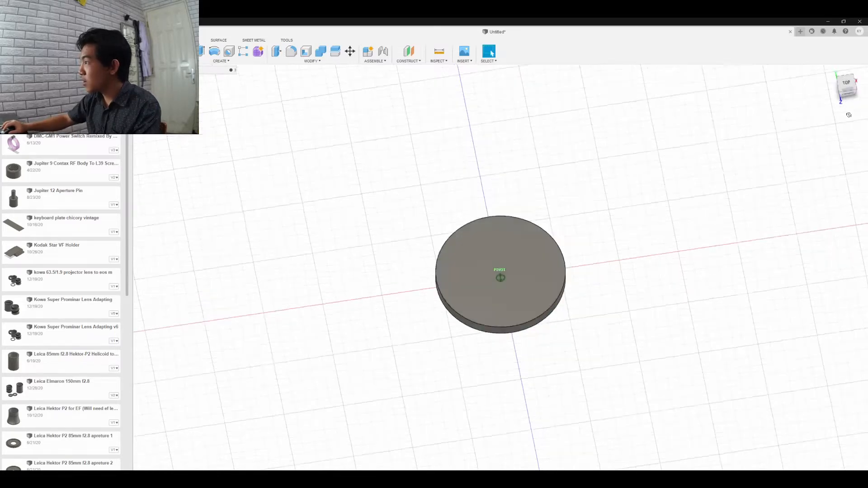
{"action": "left_click", "coordinate": [843, 88]}
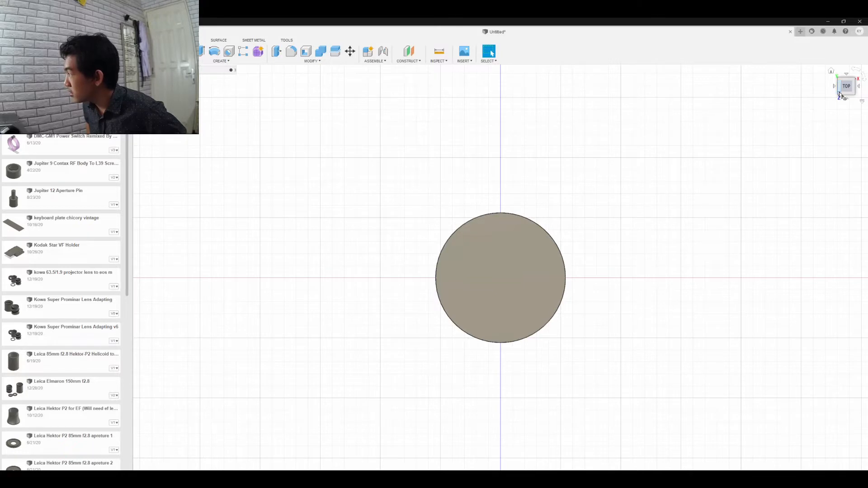
{"action": "left_click", "coordinate": [844, 93]}
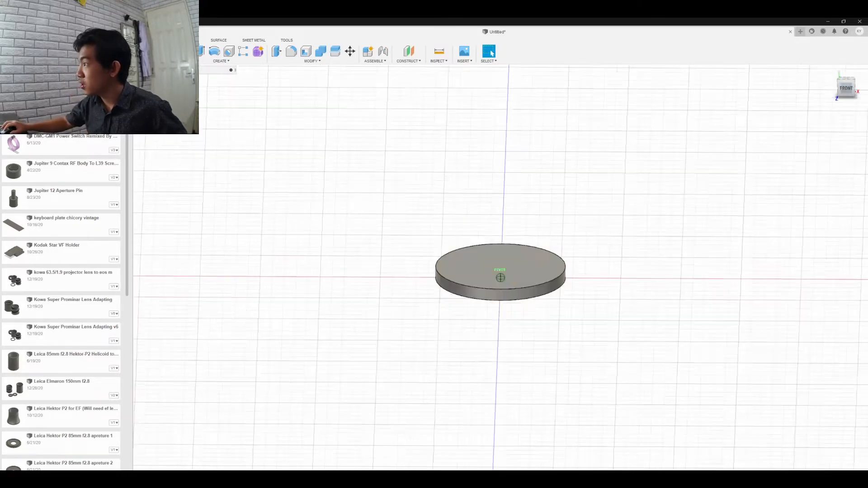
{"action": "left_click", "coordinate": [849, 101]}
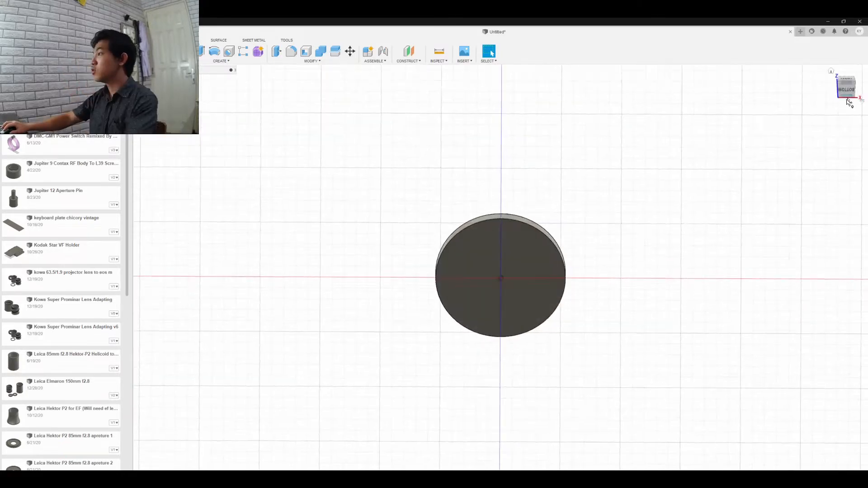
{"action": "left_click", "coordinate": [501, 280]}
{"action": "right_click", "coordinate": [501, 280]}
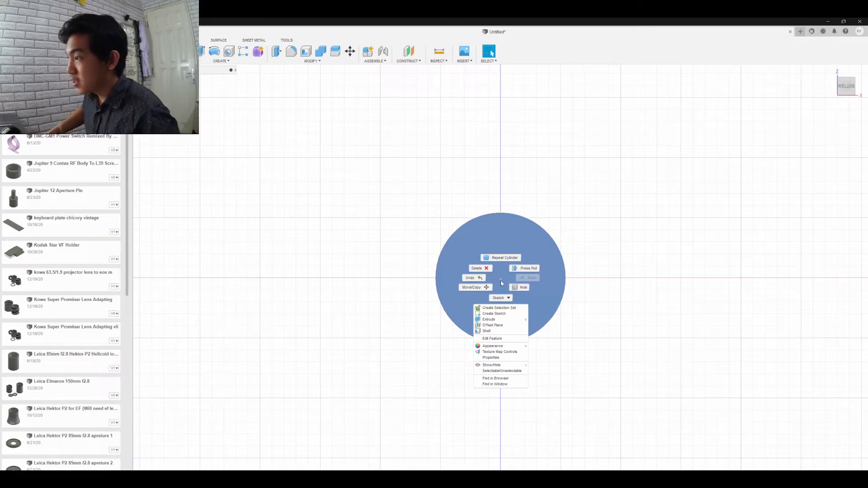
{"action": "left_click", "coordinate": [527, 289]}
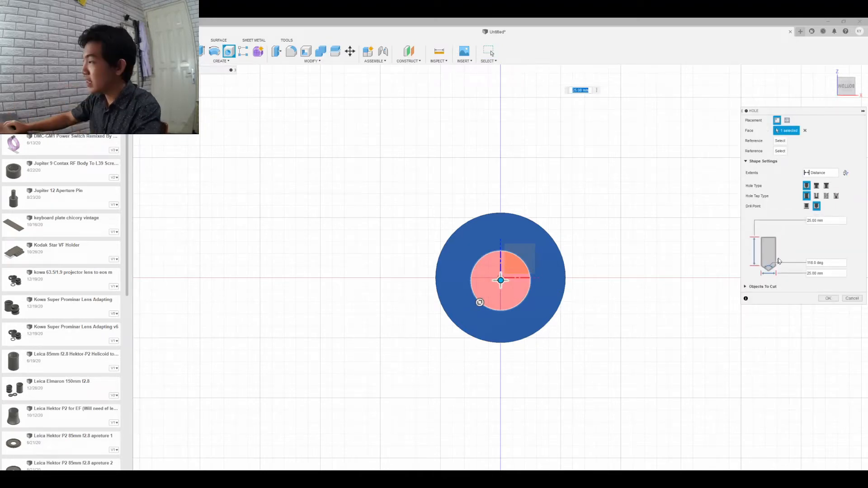
{"action": "left_click", "coordinate": [807, 207]}
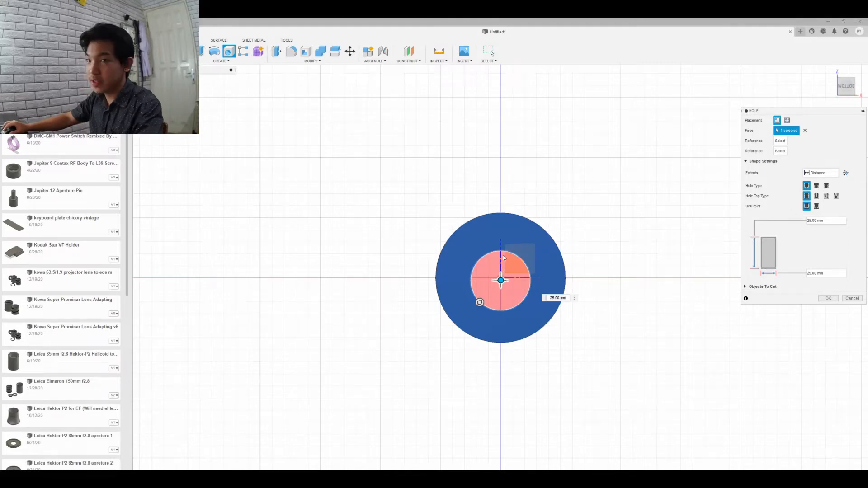
{"action": "left_click_drag", "start_coordinate": [501, 280], "coordinate": [501, 277]}
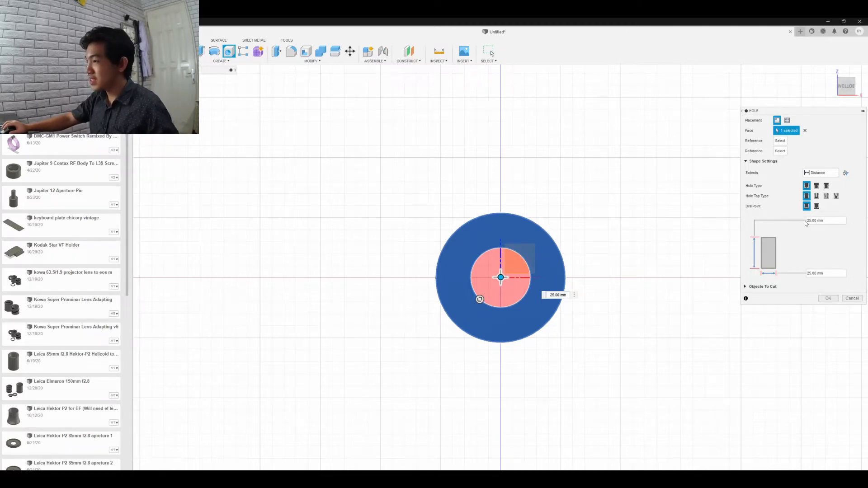
Set the hole's depth to 4.5 mm.
{"action": "left_click", "coordinate": [813, 220]}
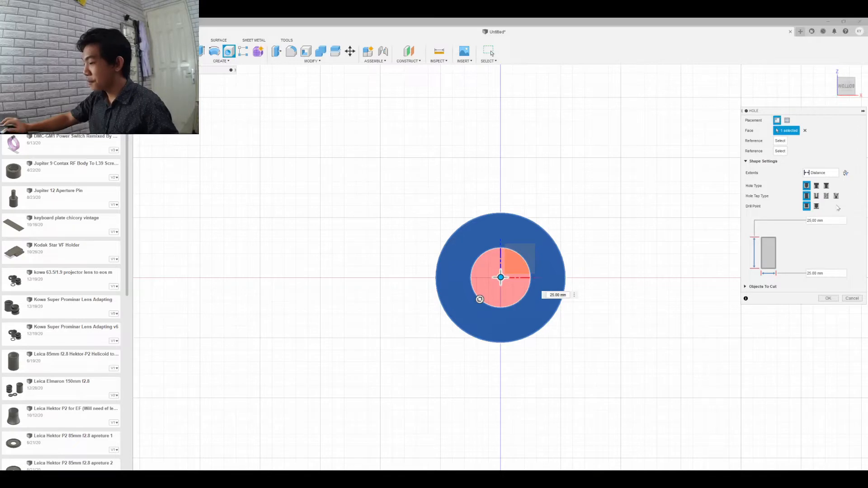
{"action": "key", "text": "BackSpace"}
{"action": "key", "text": "BackSpace"}
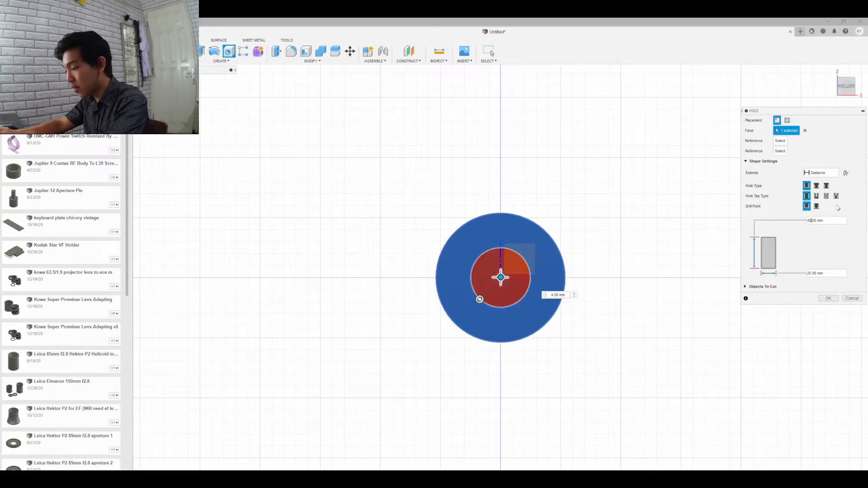
{"action": "type", "text": ",5"}
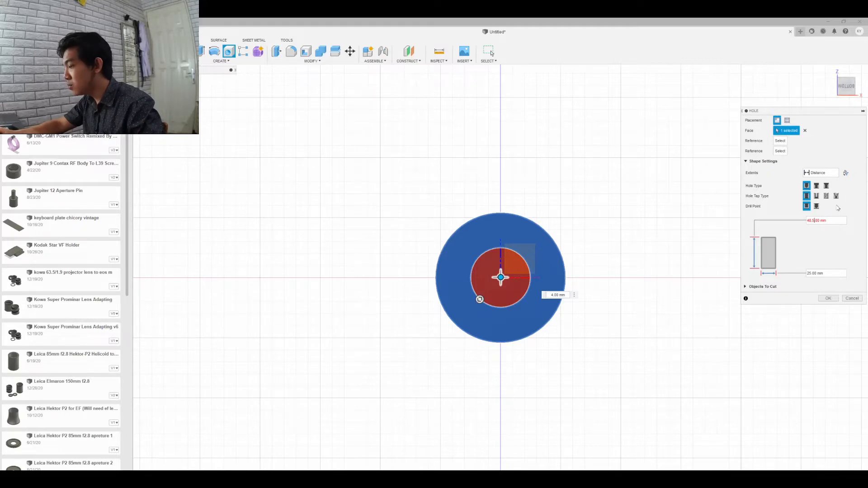
{"action": "key", "text": "BackSpace"}
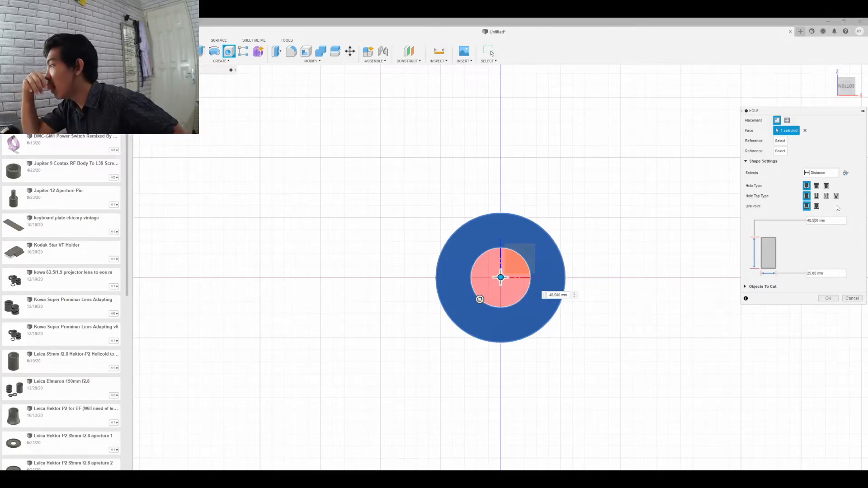
{"action": "key", "text": "BackSpace"}
{"action": "key", "text": "BackSpace"}
{"action": "key", "text": "BackSpace"}
{"action": "key", "text": "BackSpace"}
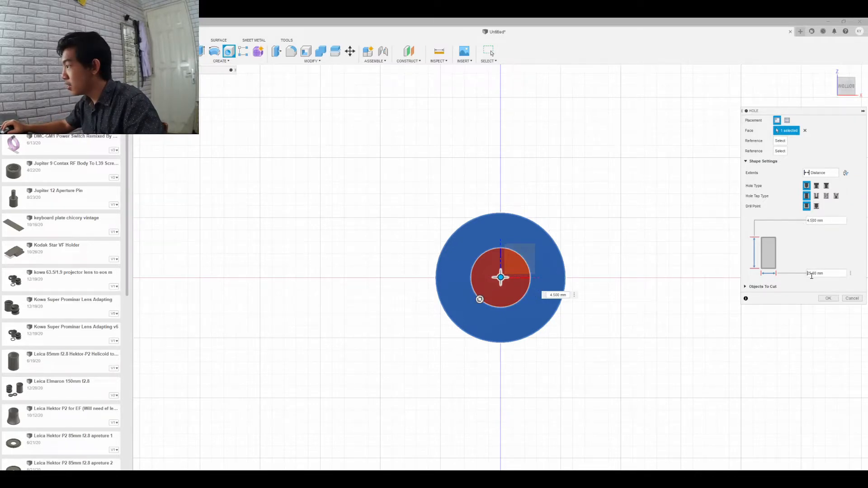
Set the hole's diameter to 48.5 mm and accept the hole in the disc's bottom face.
{"action": "key", "text": "BackSpace"}
{"action": "key", "text": "BackSpace"}
{"action": "key", "text": "BackSpace"}
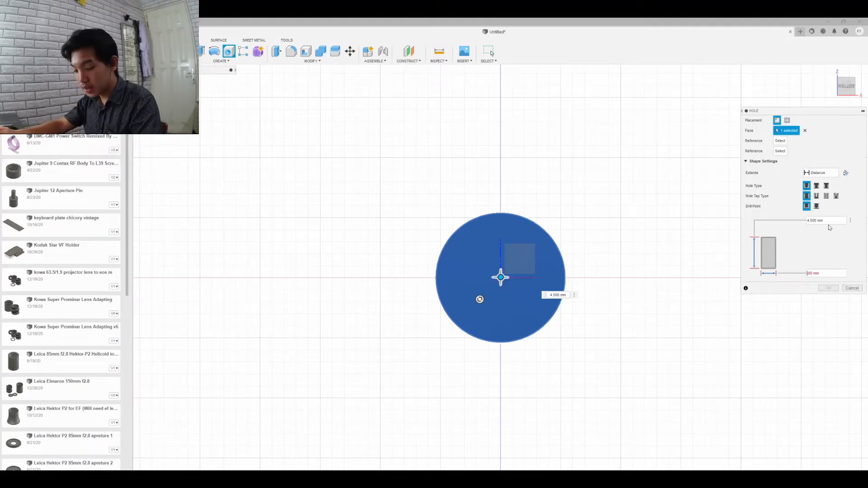
{"action": "type", "text": "4."}
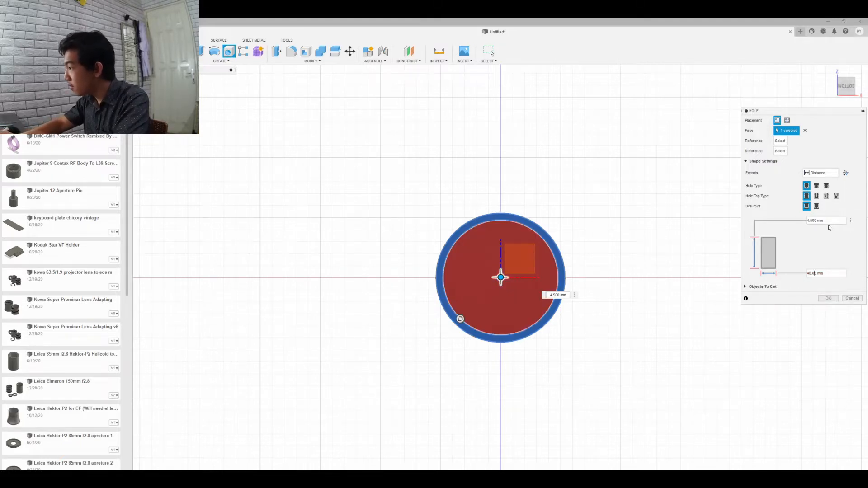
{"action": "key", "text": "Right"}
{"action": "key", "text": "BackSpace"}
{"action": "type", "text": "5"}
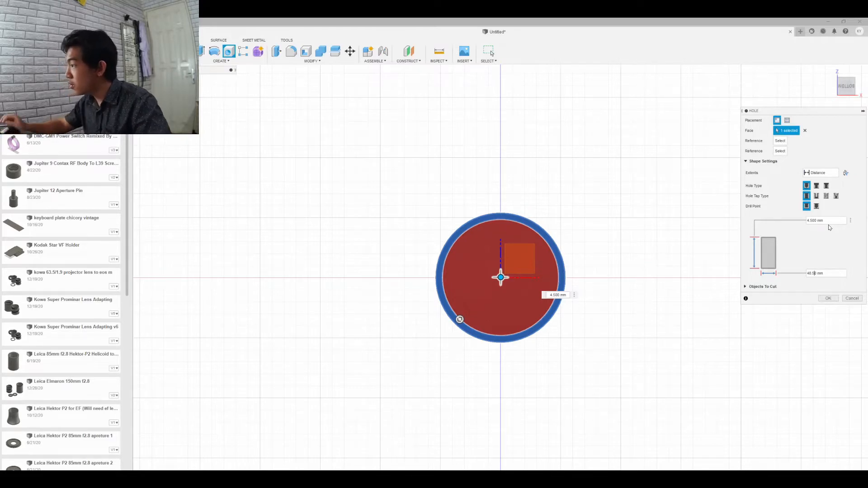
{"action": "left_click", "coordinate": [827, 300]}
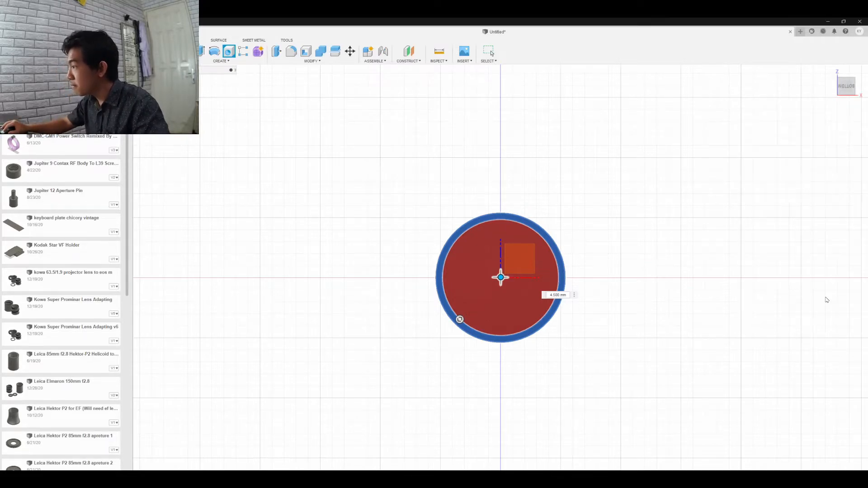
{"action": "left_click", "coordinate": [852, 86]}
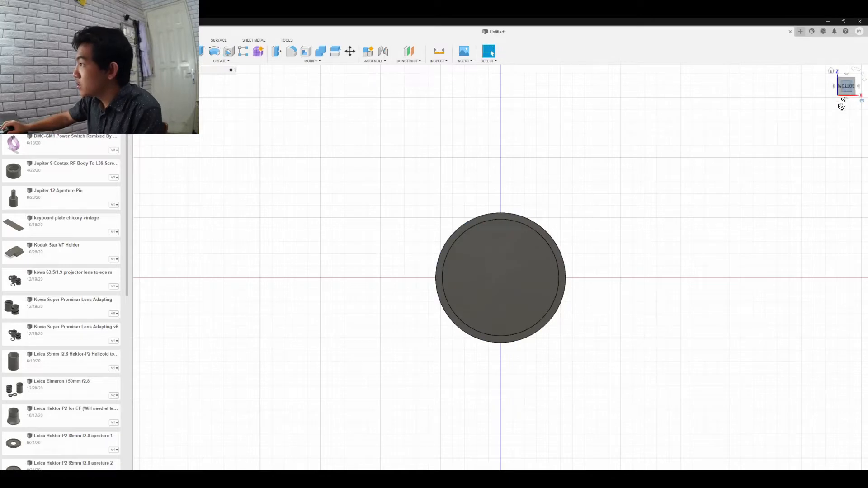
{"action": "left_click_drag", "start_coordinate": [852, 85], "coordinate": [858, 118]}
{"action": "left_click", "coordinate": [847, 87]}
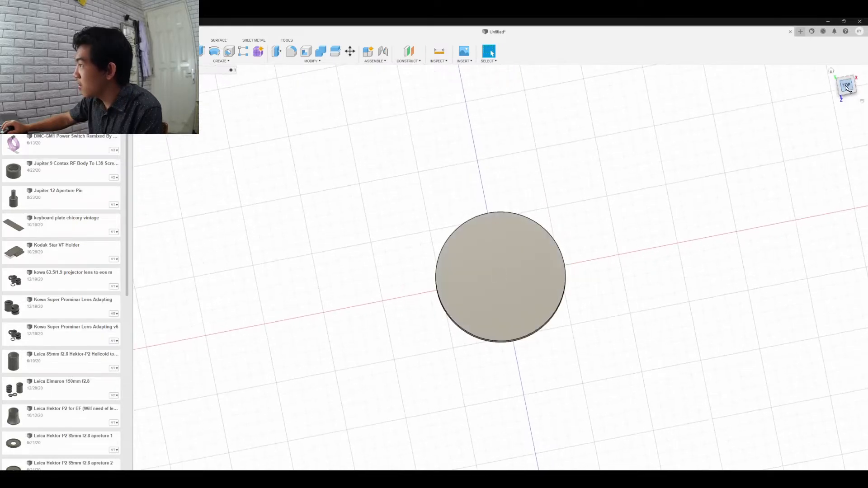
{"action": "left_click", "coordinate": [845, 89]}
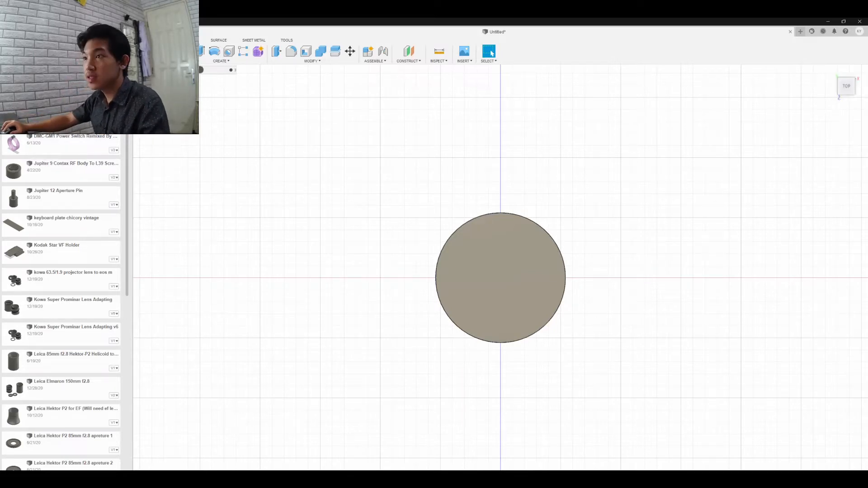
{"action": "left_click", "coordinate": [222, 61]}
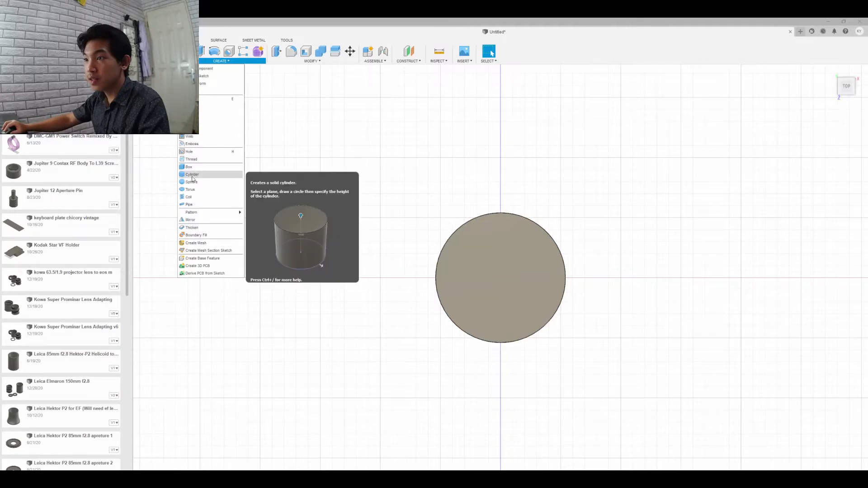
{"action": "left_click", "coordinate": [202, 170]}
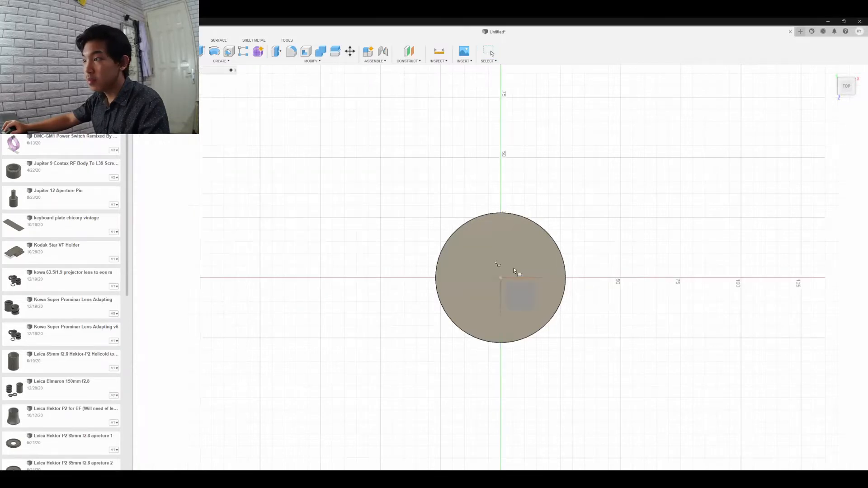
{"action": "left_click", "coordinate": [457, 289]}
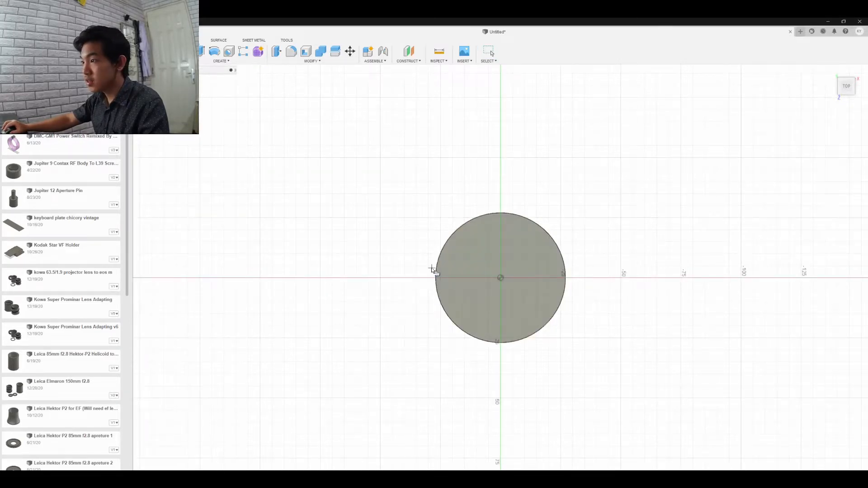
{"action": "left_click", "coordinate": [428, 278]}
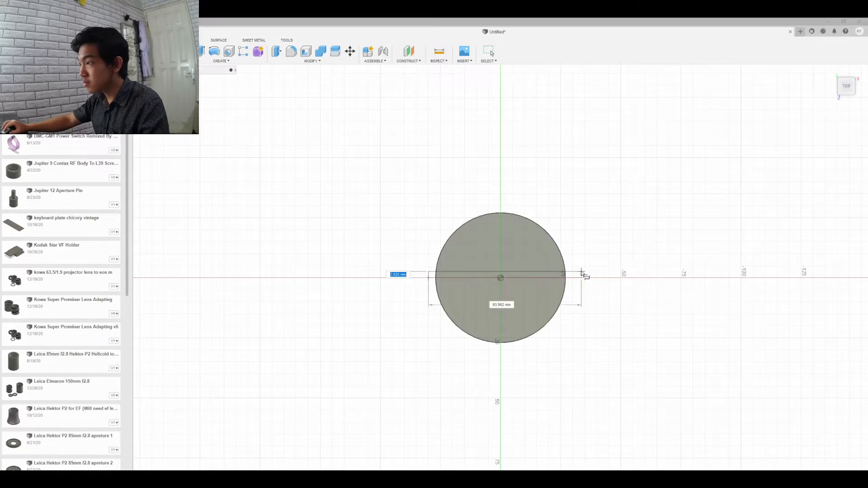
{"action": "left_click", "coordinate": [583, 272]}
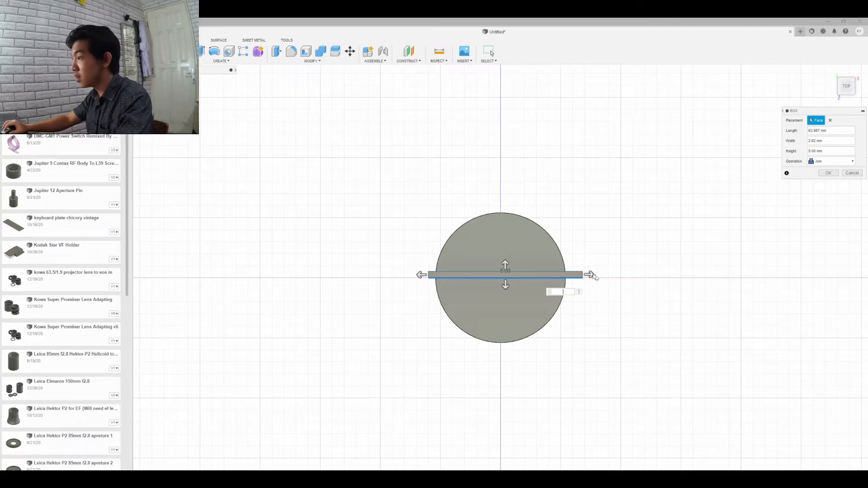
{"action": "left_click_drag", "start_coordinate": [592, 277], "coordinate": [606, 276]}
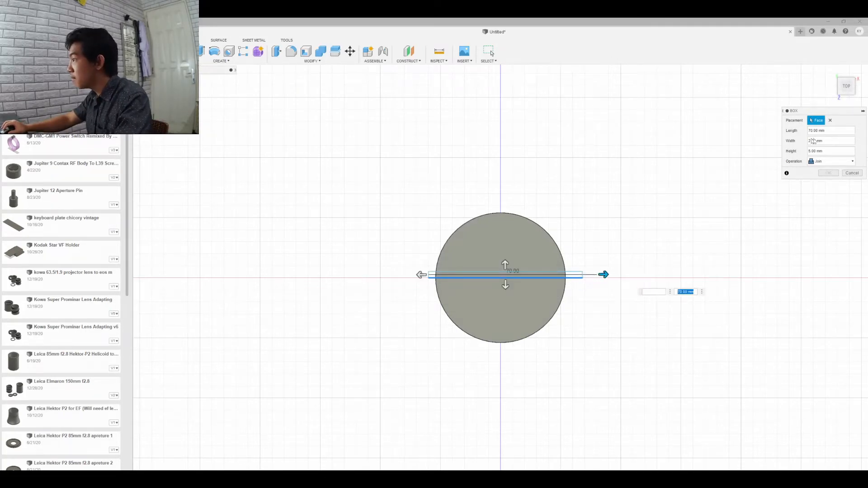
{"action": "double_click", "coordinate": [815, 140]}
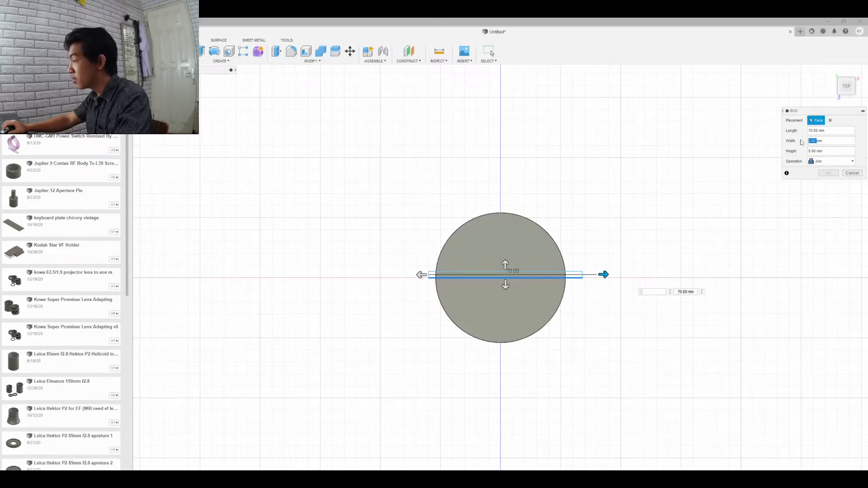
{"action": "key", "text": "BackSpace"}
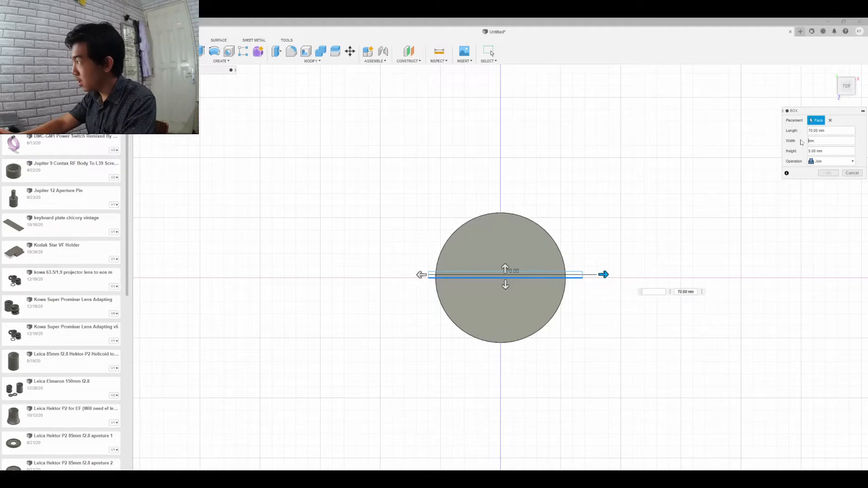
{"action": "type", "text": "1.25"}
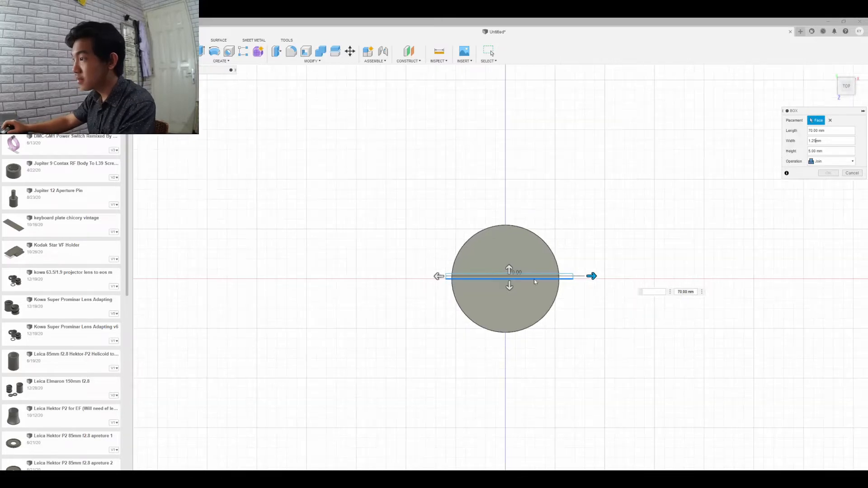
{"action": "scroll", "coordinate": [534, 278], "scroll_direction": "up", "scroll_amount": 5}
{"action": "scroll", "coordinate": [490, 282], "scroll_direction": "up", "scroll_amount": 5}
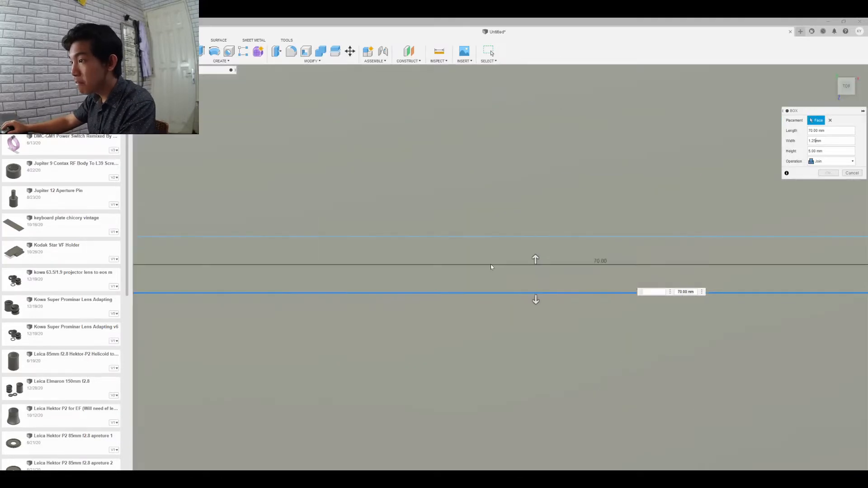
{"action": "scroll", "coordinate": [507, 268], "scroll_direction": "down", "scroll_amount": 8}
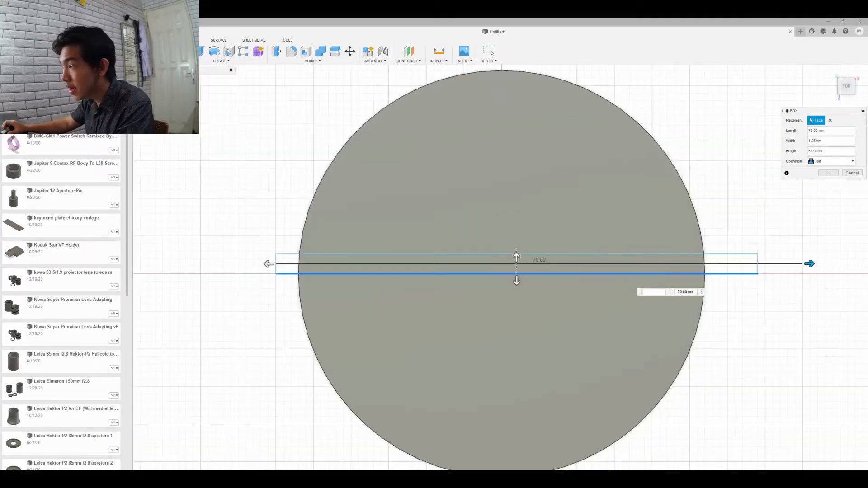
{"action": "mouse_move", "coordinate": [830, 87]}
{"action": "left_mouse_down"}
{"action": "mouse_move", "coordinate": [791, 46]}
{"action": "mouse_move", "coordinate": [799, 70]}
{"action": "mouse_move", "coordinate": [822, 71]}
{"action": "left_mouse_up"}
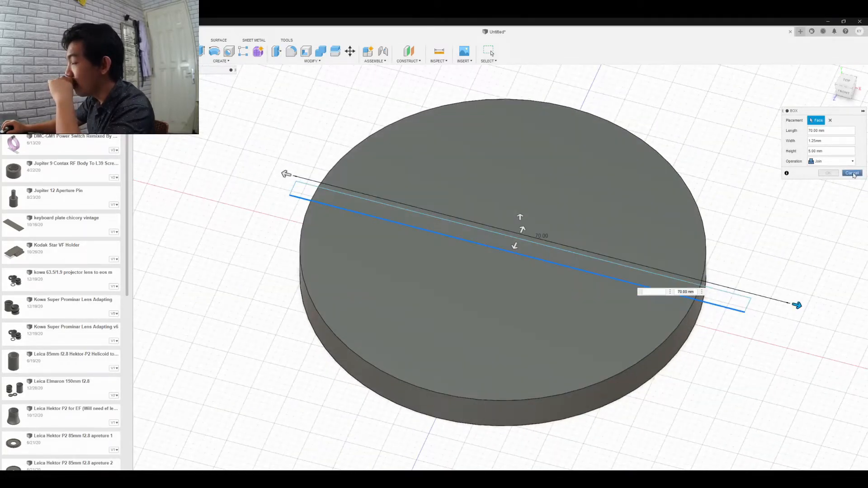
{"action": "left_click", "coordinate": [853, 172]}
Draw a box about 60 mm long and 1 mm wide on the disc's top face, spanning the diameter with one long edge on the horizontal axis.
{"action": "left_click", "coordinate": [847, 82]}
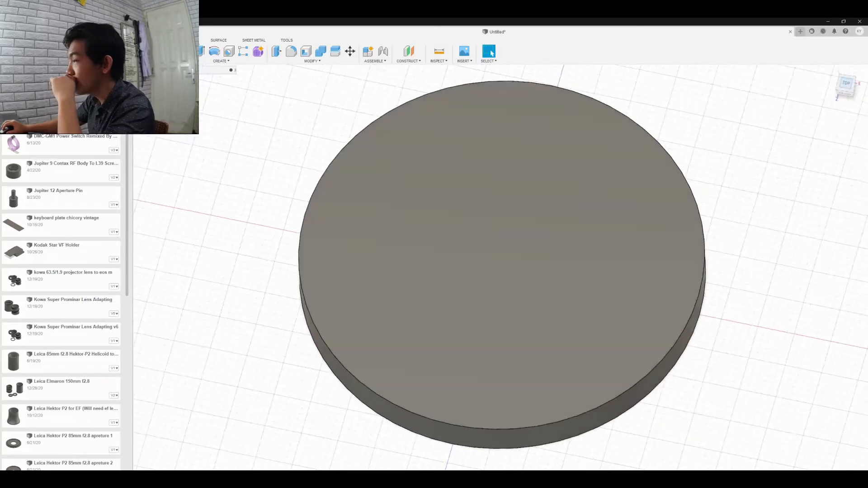
{"action": "left_click", "coordinate": [216, 63]}
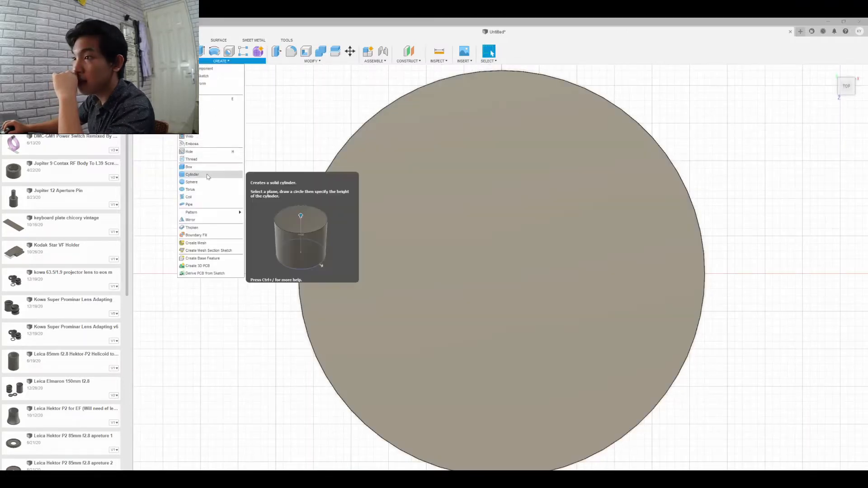
{"action": "left_click", "coordinate": [208, 174]}
{"action": "left_click", "coordinate": [221, 61]}
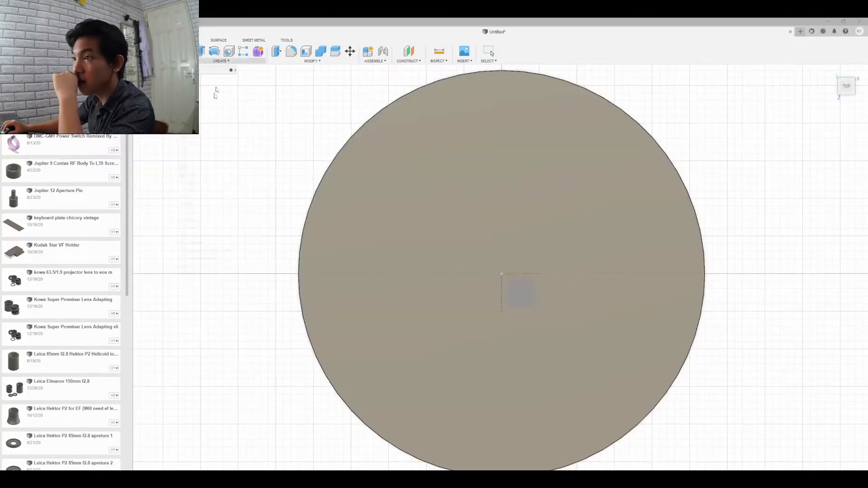
{"action": "left_click", "coordinate": [196, 167]}
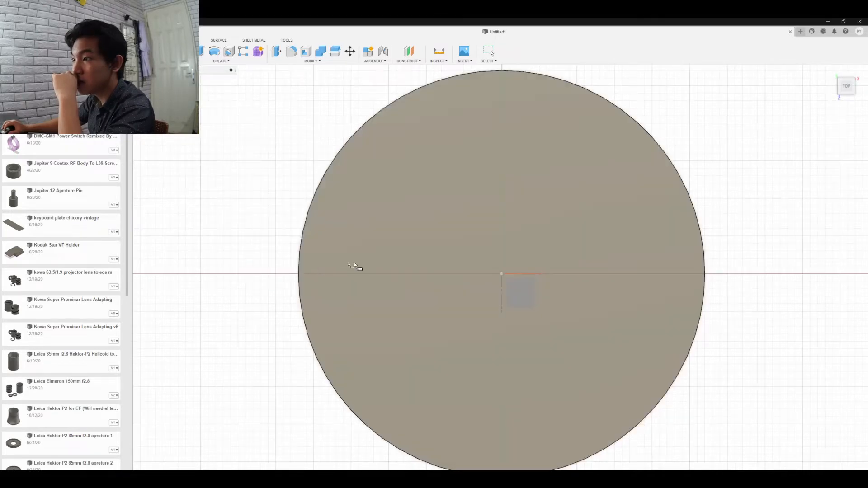
{"action": "left_click", "coordinate": [354, 263]}
{"action": "left_click", "coordinate": [276, 273]}
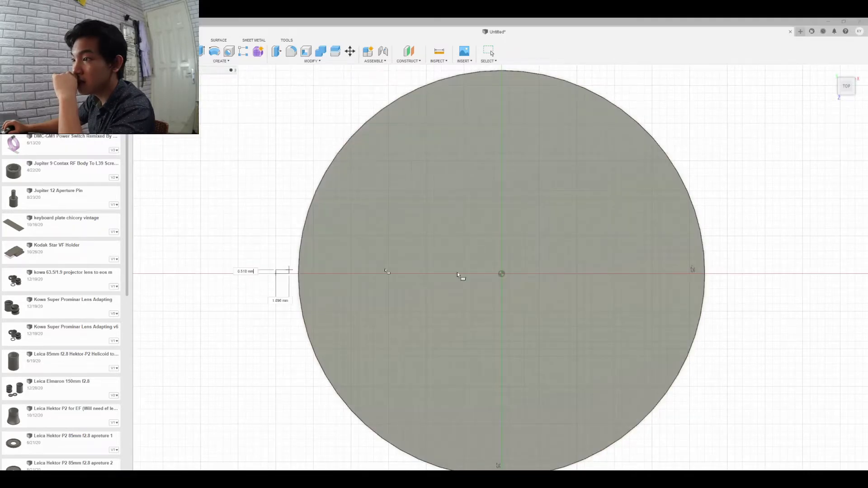
{"action": "left_click", "coordinate": [727, 271]}
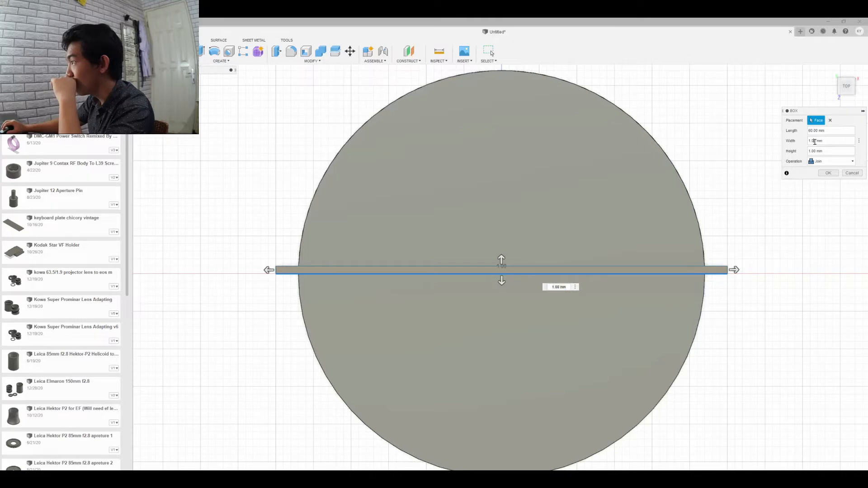
Set the box's width to 1.25 mm and its height to -1 mm, and cut it from the disc.
{"action": "left_click", "coordinate": [820, 141]}
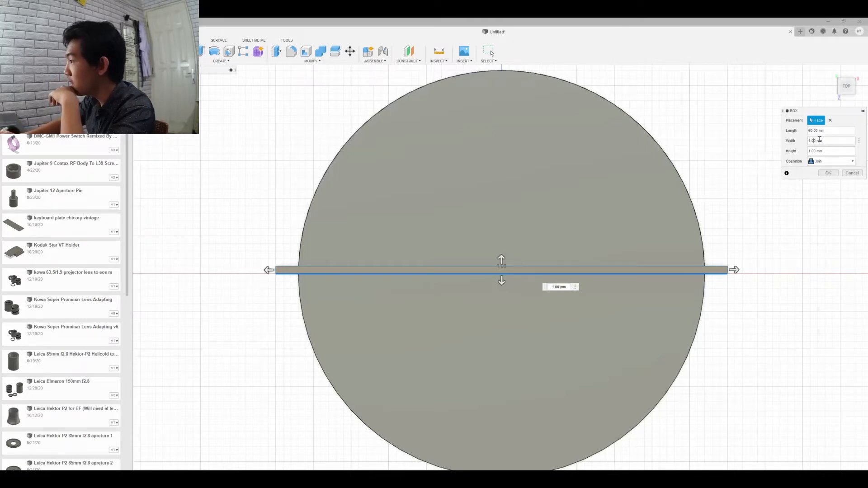
{"action": "left_click", "coordinate": [819, 140]}
{"action": "key", "text": "BackSpace"}
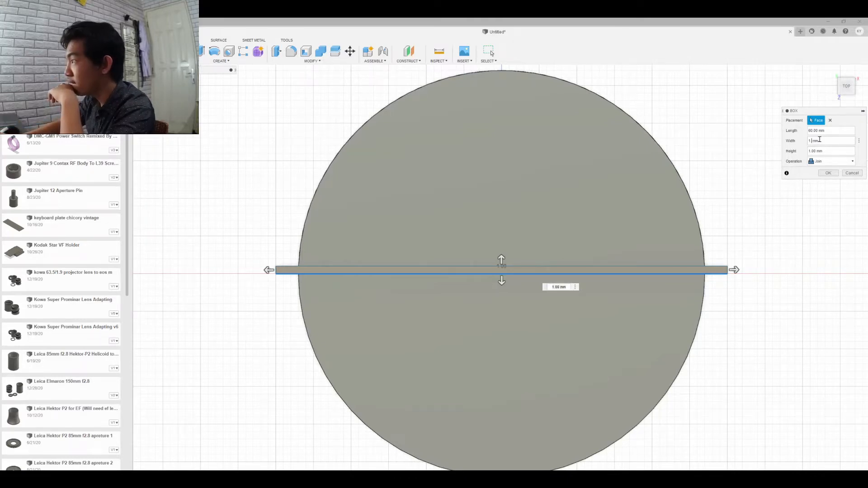
{"action": "type", "text": ".25"}
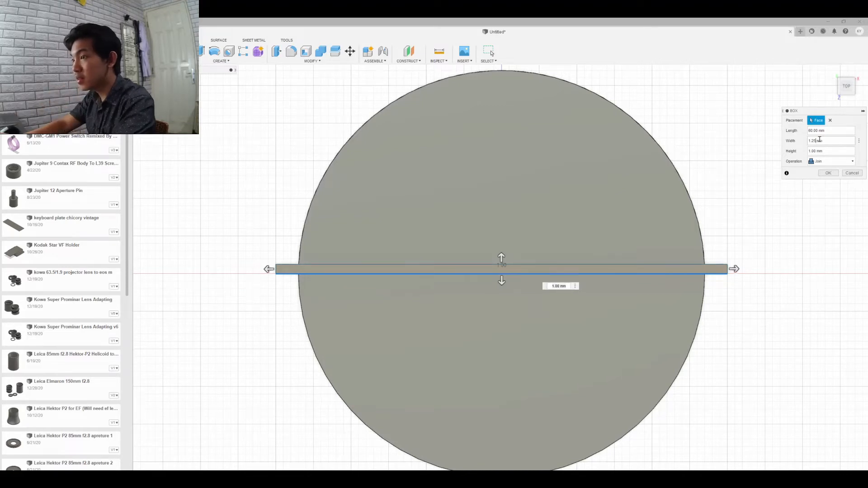
{"action": "left_click", "coordinate": [835, 161]}
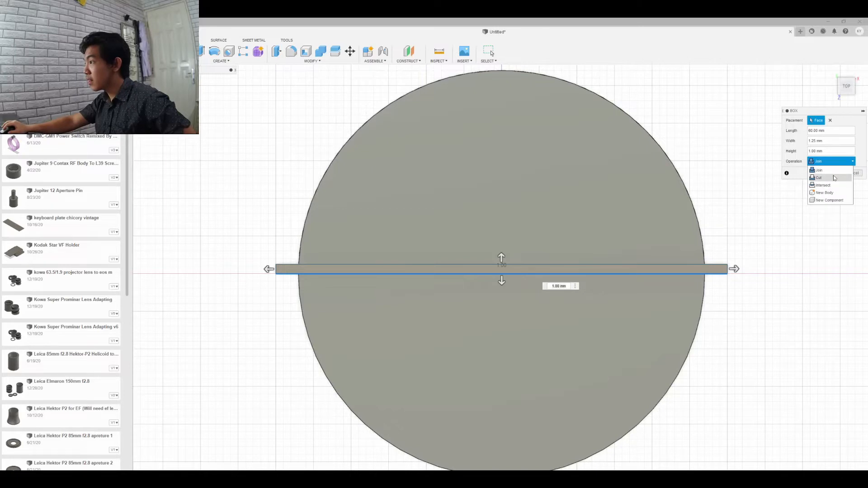
{"action": "left_click", "coordinate": [835, 178]}
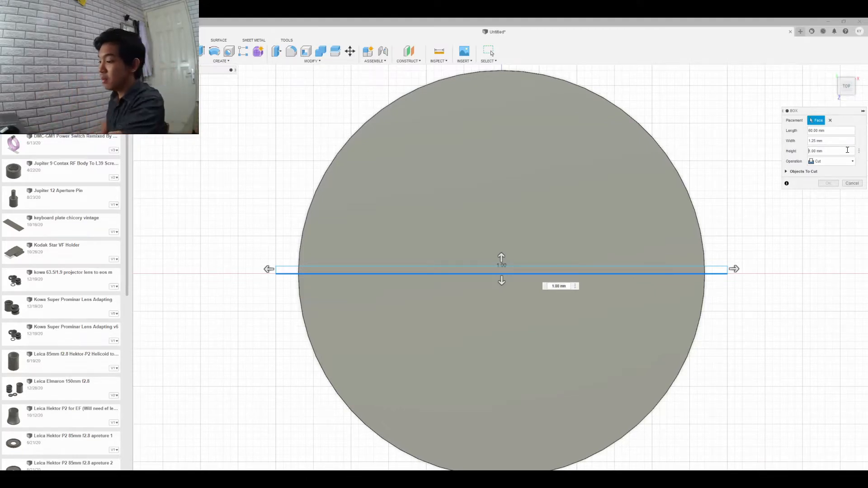
{"action": "type", "text": "-"}
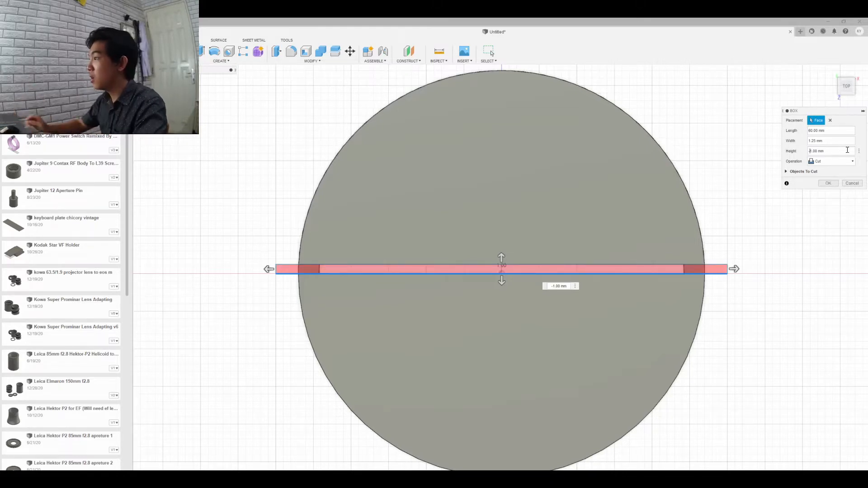
{"action": "key", "text": "Return"}
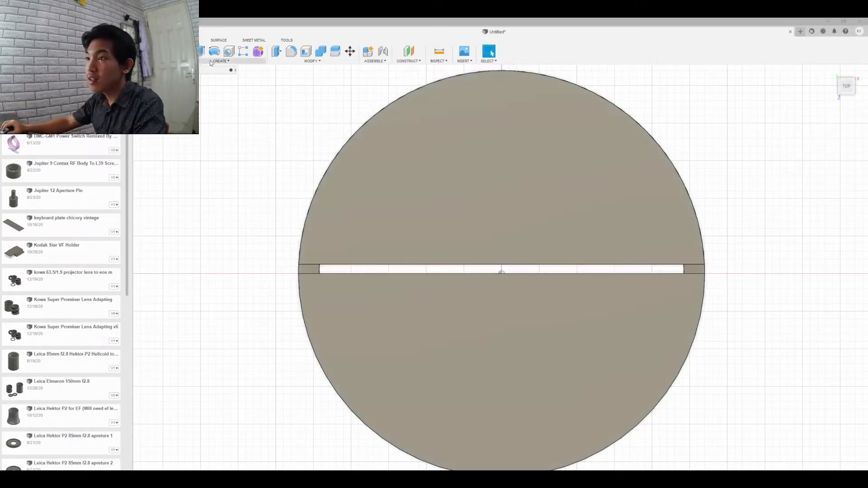
Draw a box about 60 mm long and 1 mm wide on the disc's top face, just below the horizontal axis, alongside the existing slot.
{"action": "left_click", "coordinate": [221, 61]}
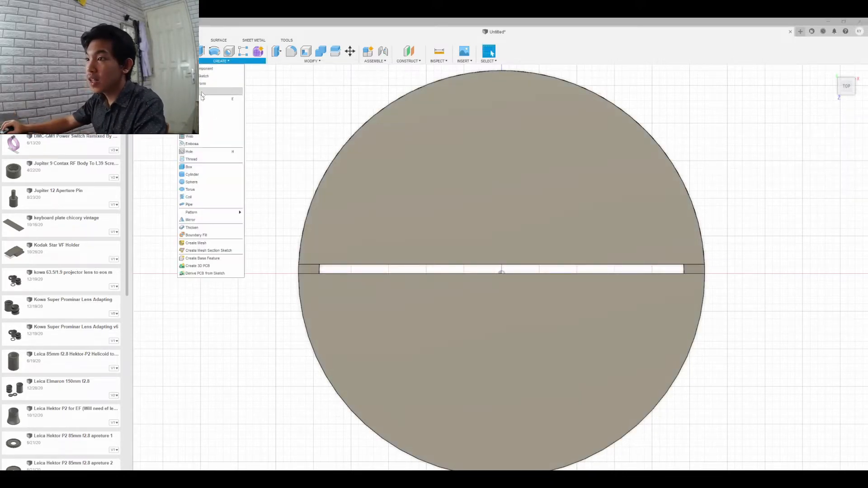
{"action": "left_click", "coordinate": [194, 167]}
{"action": "left_click", "coordinate": [317, 284]}
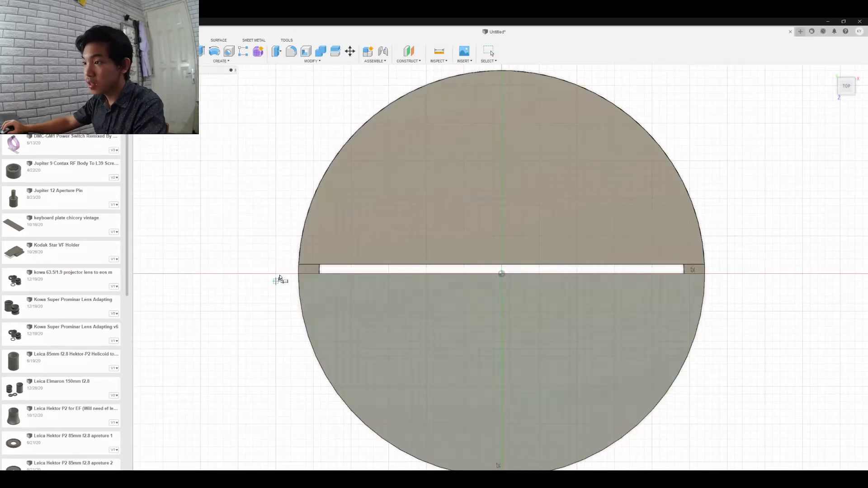
{"action": "left_click", "coordinate": [276, 274]}
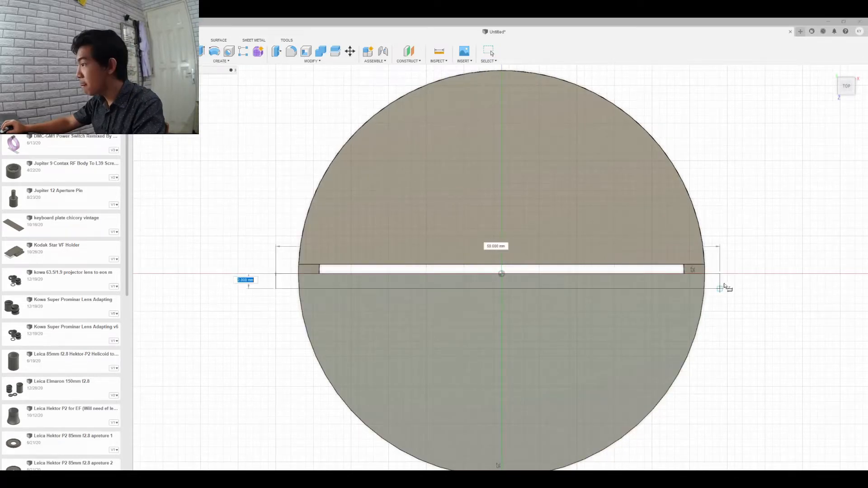
{"action": "left_click", "coordinate": [727, 281]}
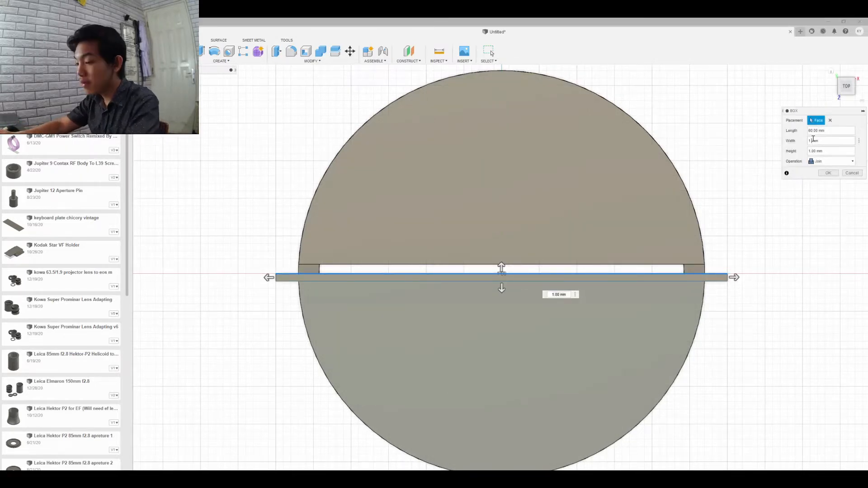
Set the second box's width to 1.25 mm and its height to -1 mm, and cut it from the disc to widen the slot.
{"action": "type", "text": "25"}
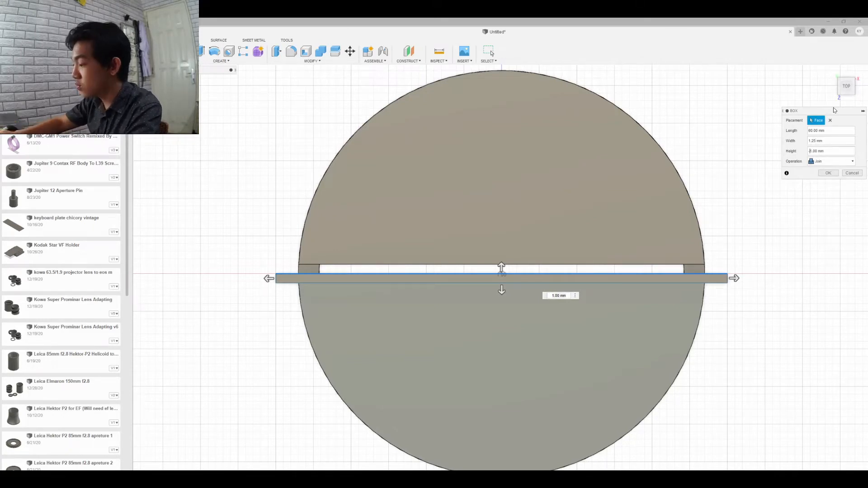
{"action": "type", "text": "-"}
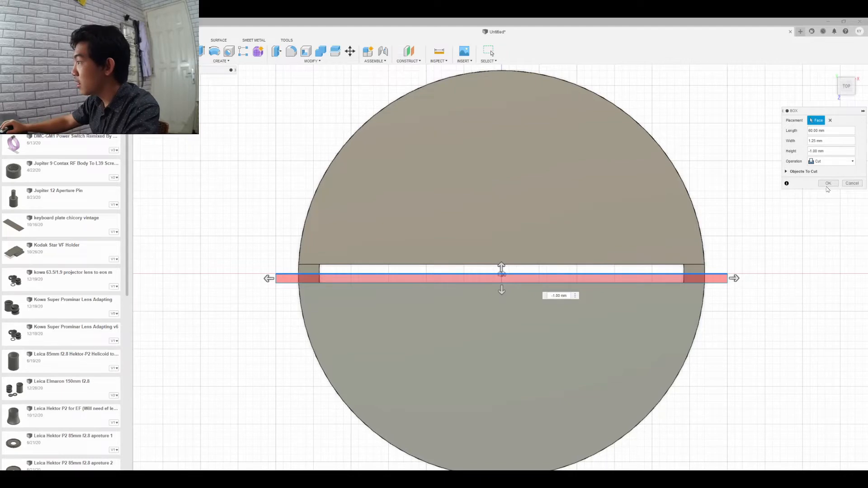
{"action": "left_click", "coordinate": [829, 183]}
{"action": "left_click_drag", "start_coordinate": [851, 91], "coordinate": [798, 47]}
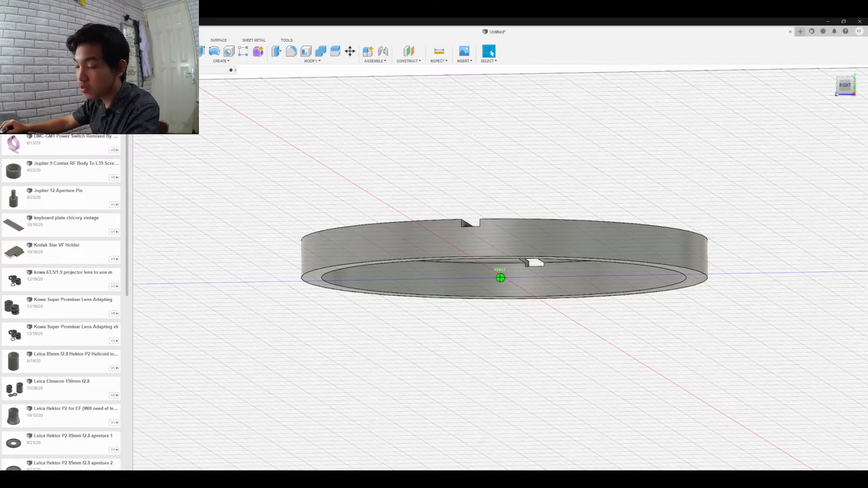
{"action": "left_click_drag", "start_coordinate": [798, 47], "coordinate": [847, 78]}
{"action": "left_click", "coordinate": [848, 89]}
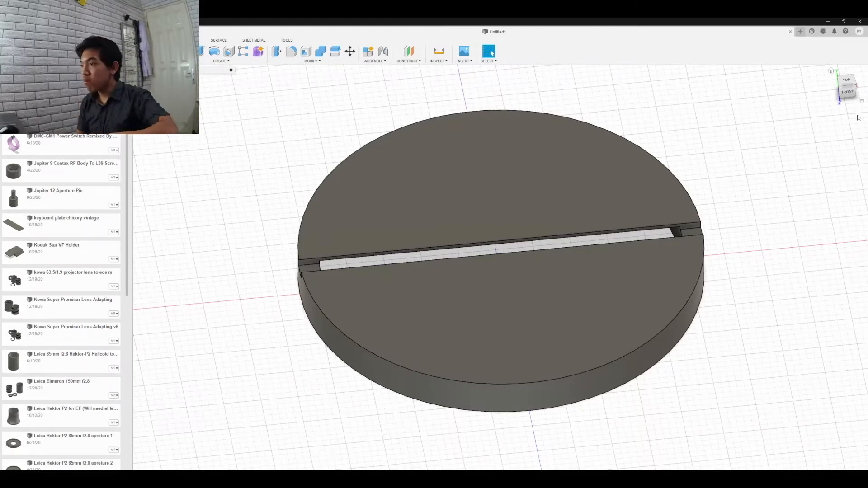
Create a cylinder with a 30 mm diameter on the horizontal origin plane, centred on the origin.
{"action": "left_click", "coordinate": [846, 81]}
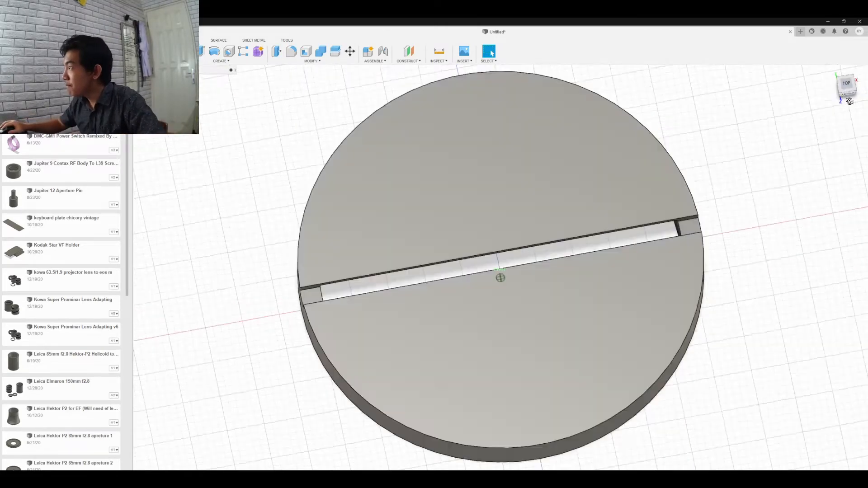
{"action": "left_click_drag", "start_coordinate": [842, 100], "coordinate": [834, 97]}
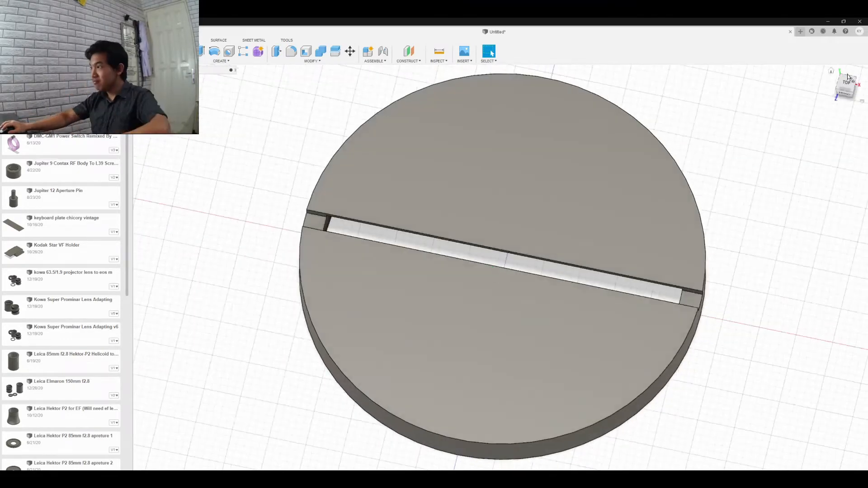
{"action": "left_click", "coordinate": [845, 80]}
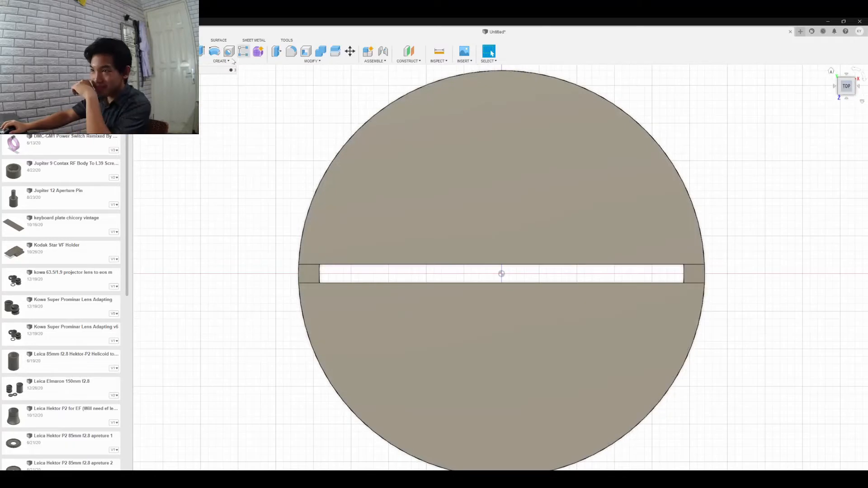
{"action": "left_click", "coordinate": [228, 61]}
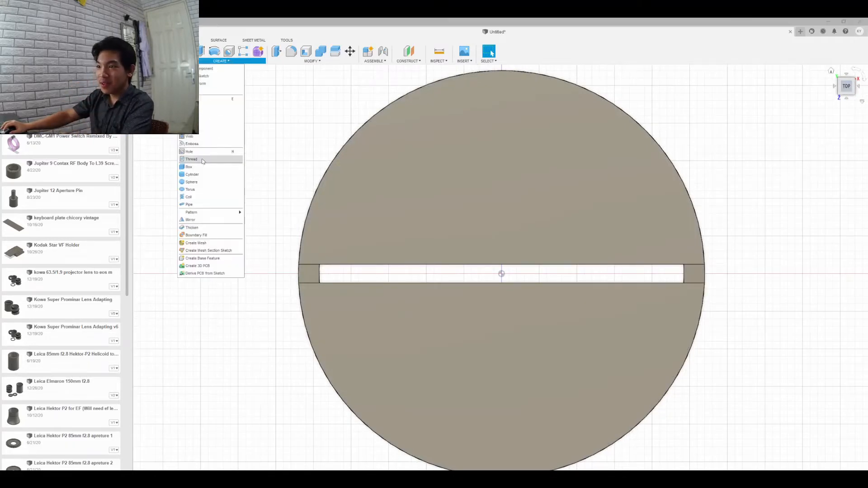
{"action": "left_click", "coordinate": [192, 175]}
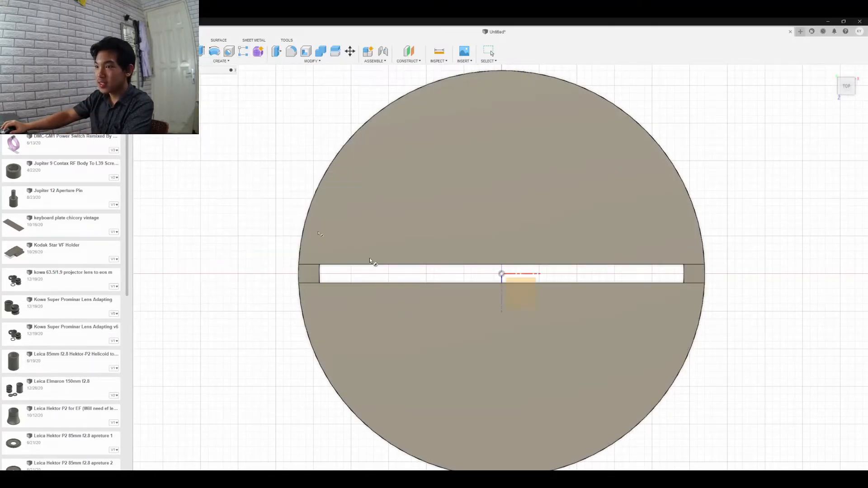
{"action": "left_click", "coordinate": [524, 283]}
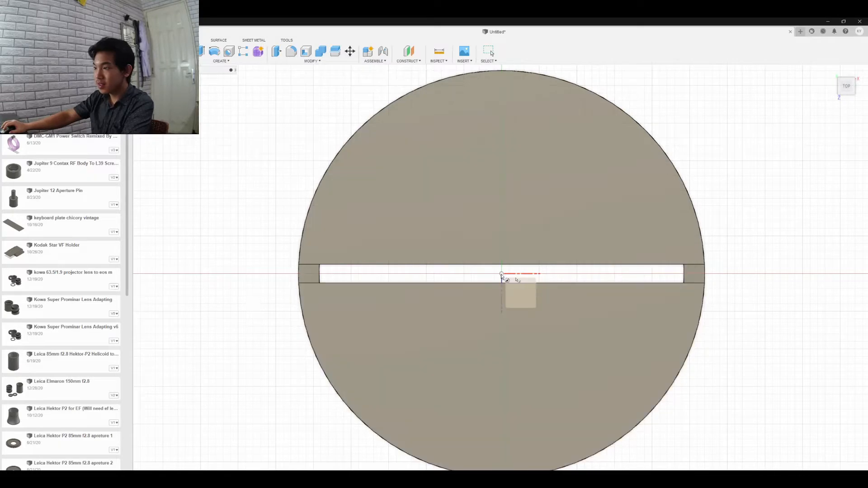
{"action": "left_click", "coordinate": [501, 274]}
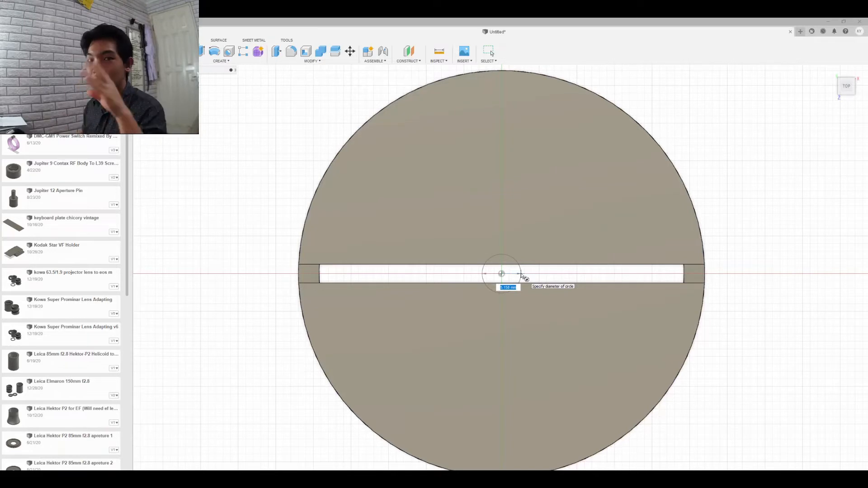
{"action": "scroll", "coordinate": [593, 295], "scroll_direction": "down", "scroll_amount": 1}
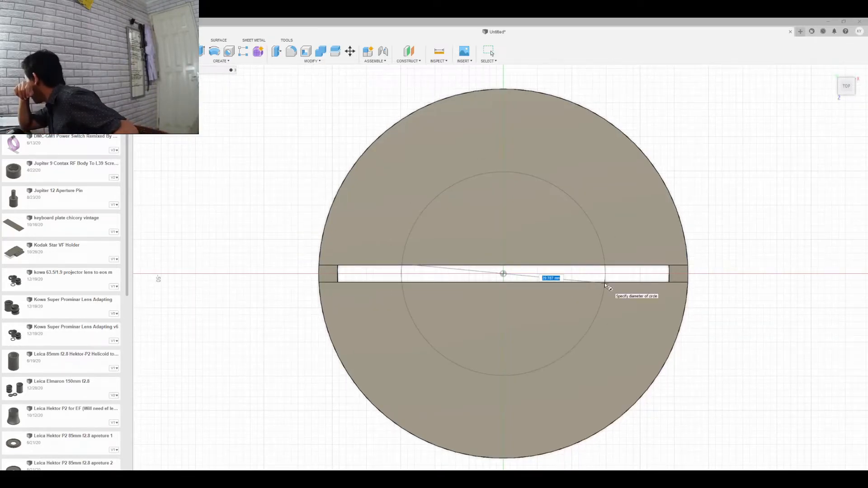
{"action": "type", "text": "30"}
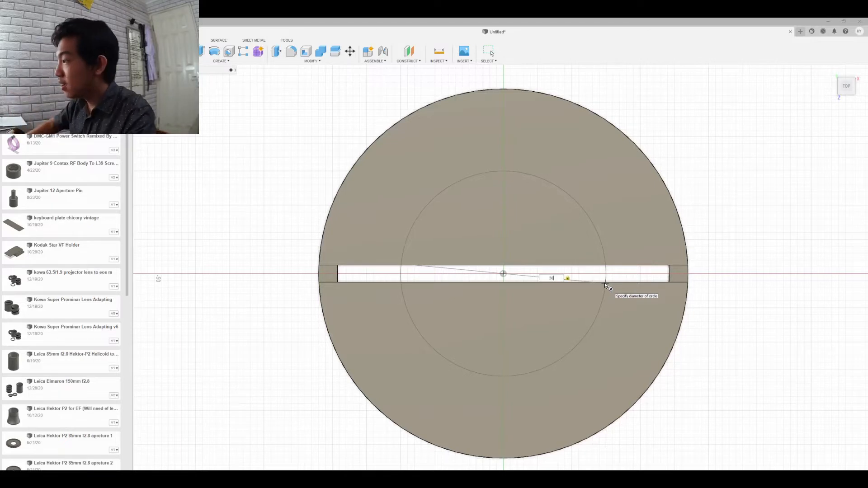
{"action": "key", "text": "Return"}
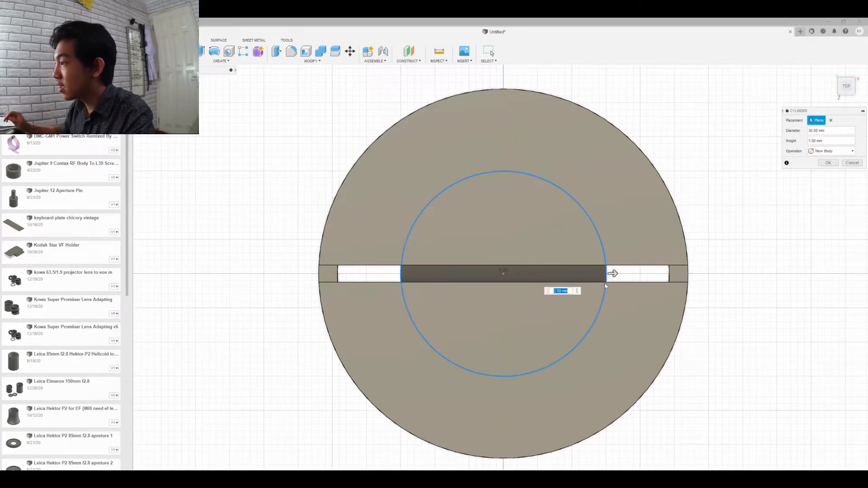
Set the cylinder's height to 10 mm and cut it through the centre of the disc.
{"action": "left_click", "coordinate": [809, 141]}
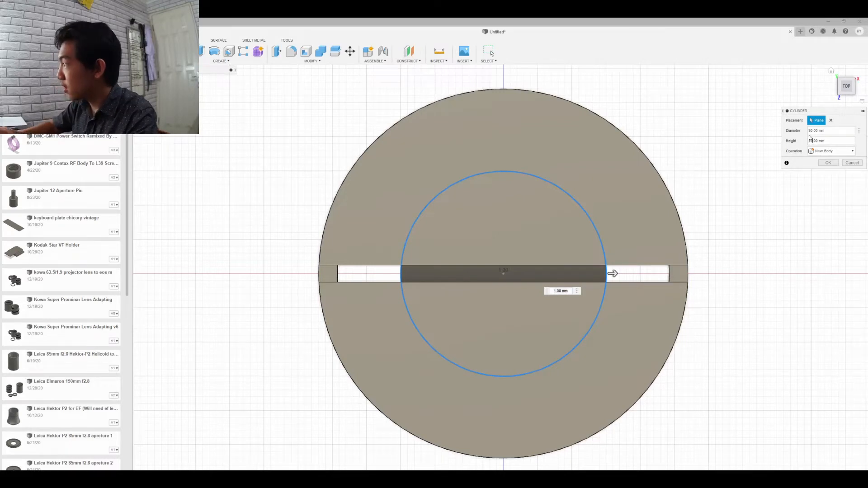
{"action": "type", "text": "0"}
{"action": "key", "text": "Return"}
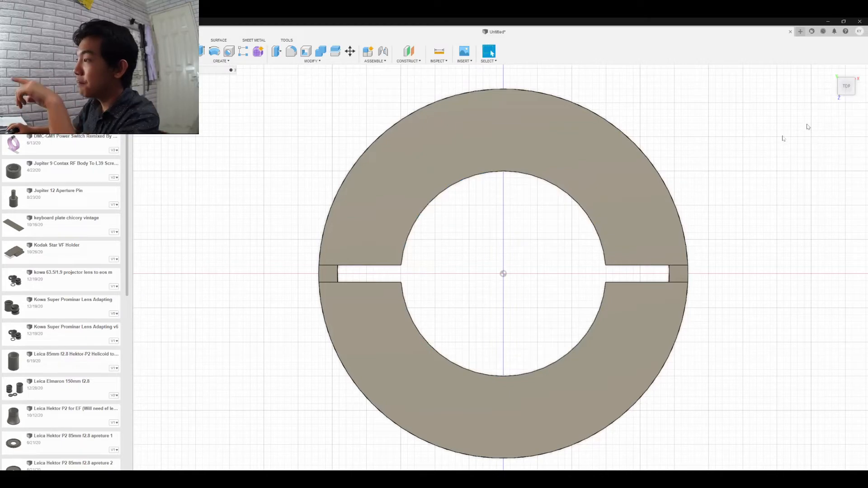
{"action": "mouse_move", "coordinate": [846, 93]}
{"action": "left_mouse_down"}
{"action": "mouse_move", "coordinate": [796, 47]}
{"action": "mouse_move", "coordinate": [831, 90]}
{"action": "mouse_move", "coordinate": [847, 85]}
{"action": "left_mouse_up"}
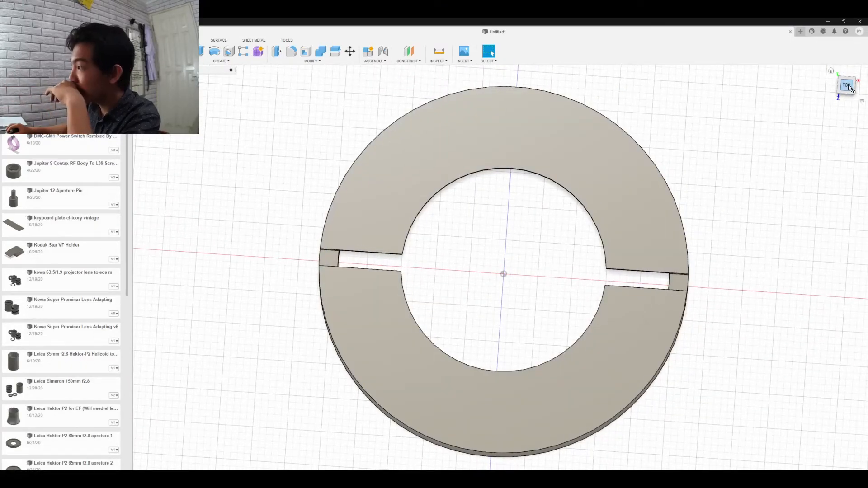
{"action": "left_click", "coordinate": [850, 89]}
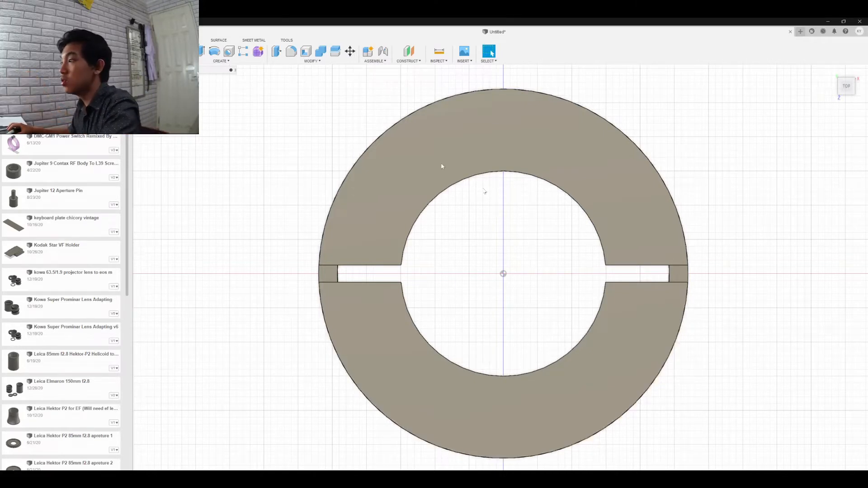
Start a sketch on the disc's top face and draw a center point arc about the origin, following the upper half of the outer edge.
{"action": "left_click", "coordinate": [211, 60]}
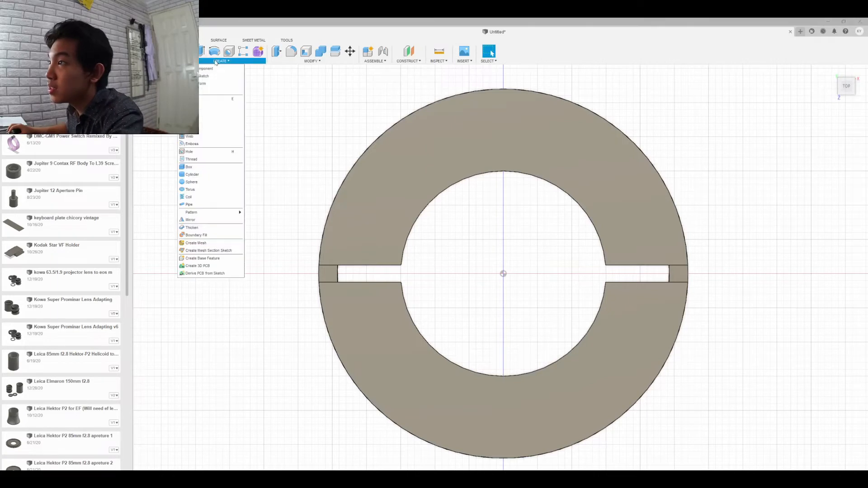
{"action": "left_click", "coordinate": [206, 84]}
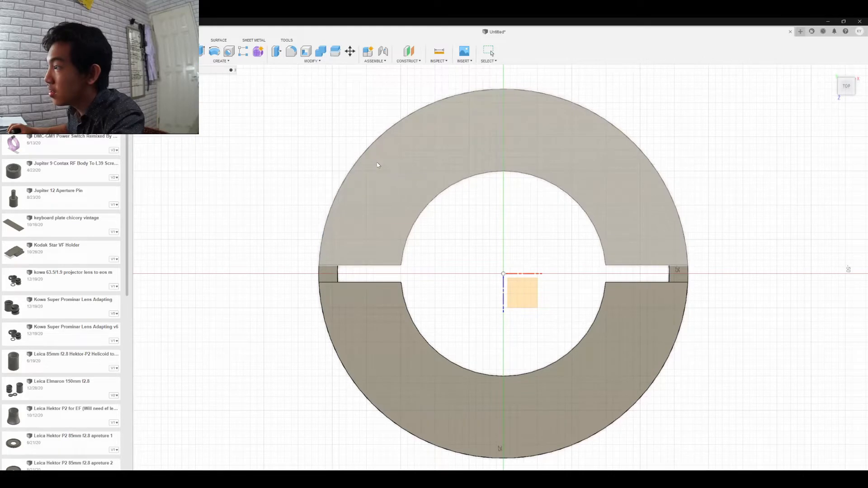
{"action": "left_click", "coordinate": [380, 168]}
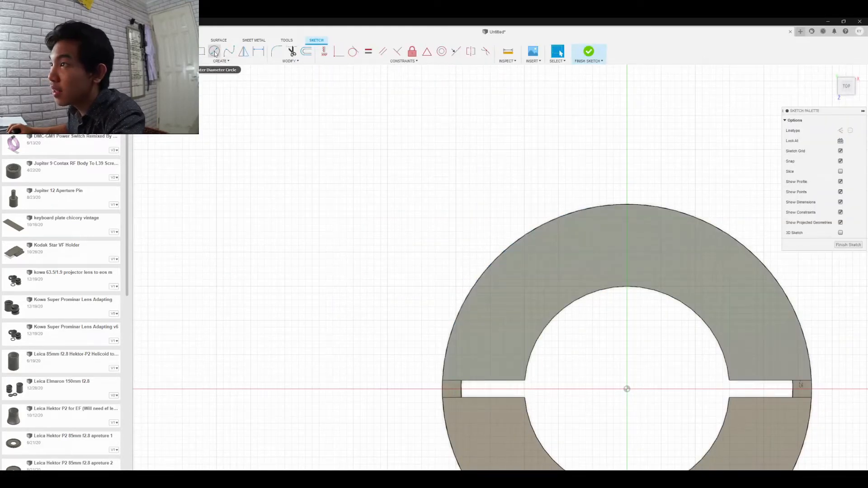
{"action": "left_click", "coordinate": [219, 62]}
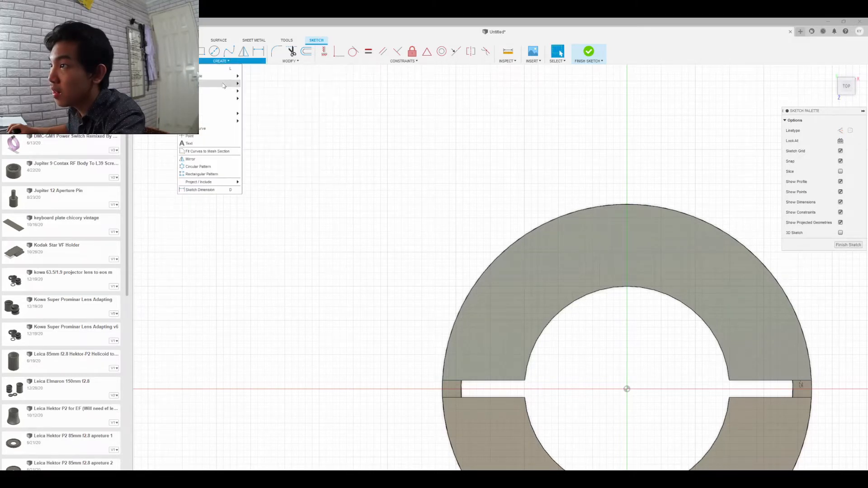
{"action": "mouse_move", "coordinate": [222, 76]}
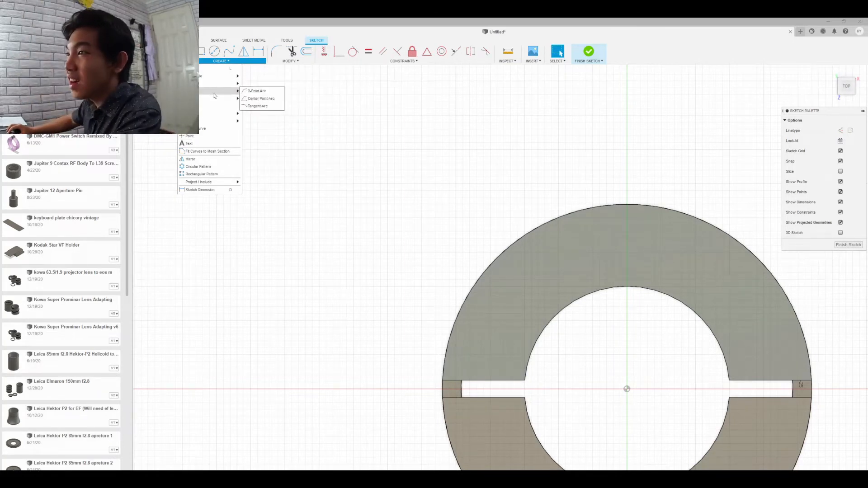
{"action": "left_click", "coordinate": [256, 98]}
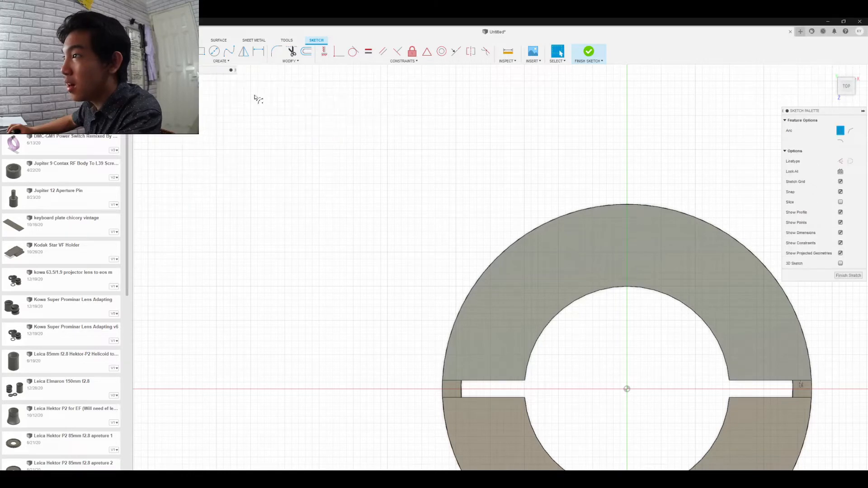
{"action": "left_click", "coordinate": [627, 389]}
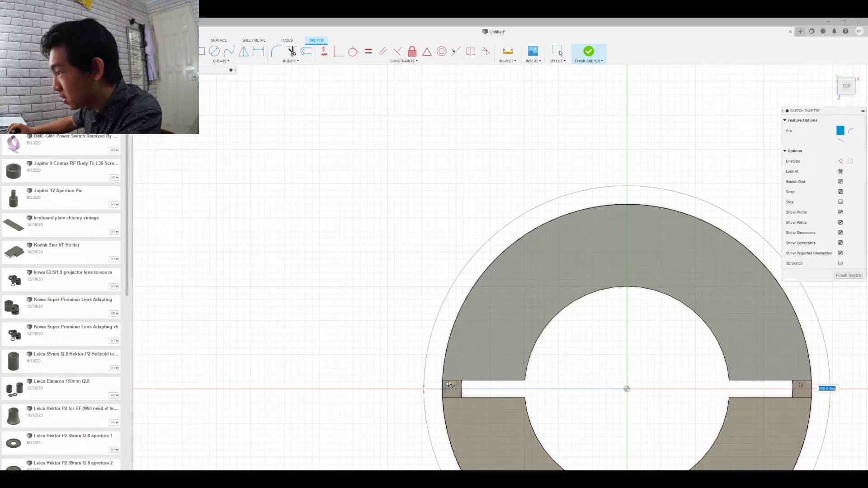
{"action": "left_click", "coordinate": [424, 388]}
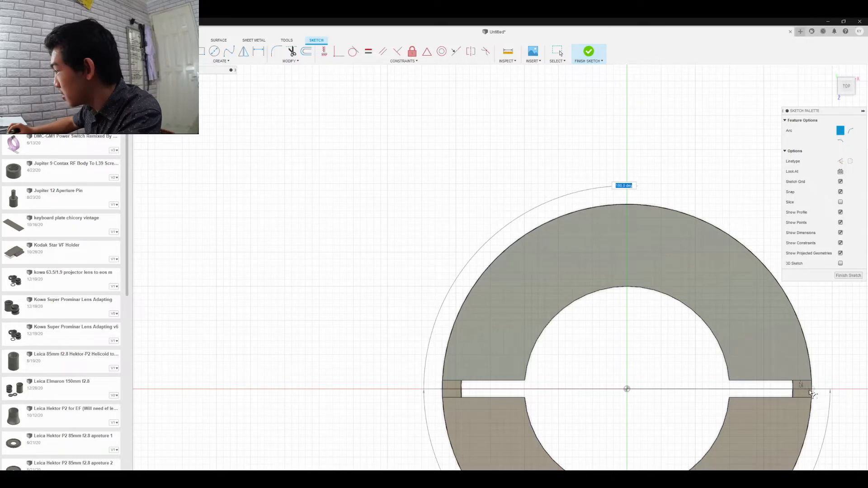
{"action": "key", "text": "Escape"}
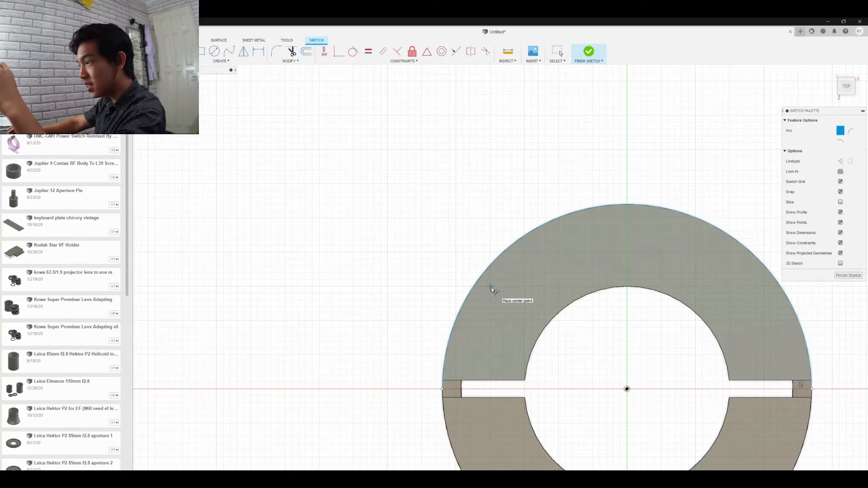
Draw a second center point arc centred on the disc's upper-left outer edge, running from the rim across the ring into the central opening.
{"action": "left_click", "coordinate": [456, 320]}
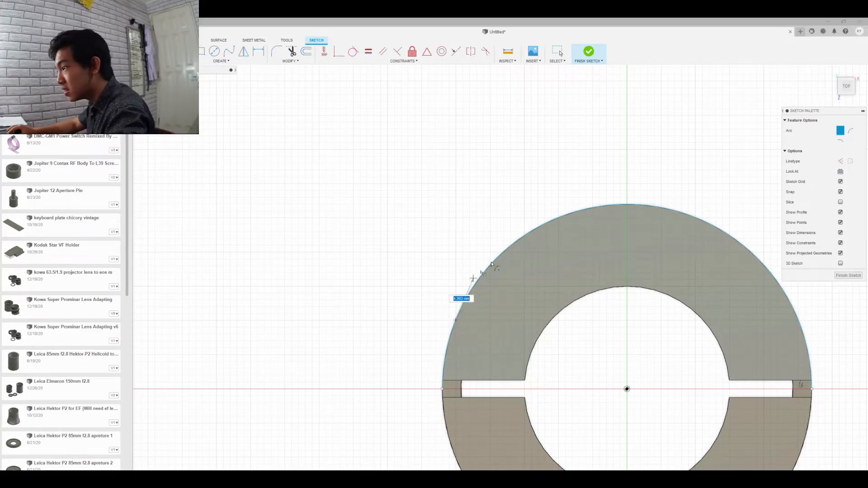
{"action": "left_click", "coordinate": [559, 216]}
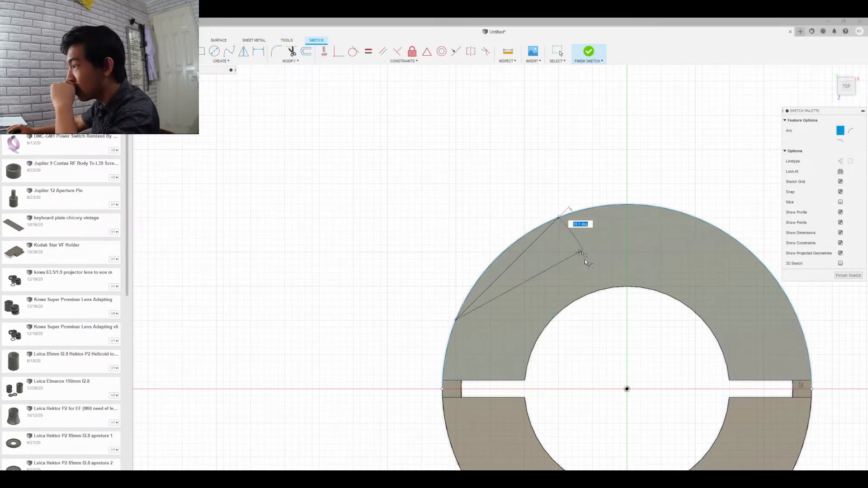
{"action": "left_click", "coordinate": [574, 404]}
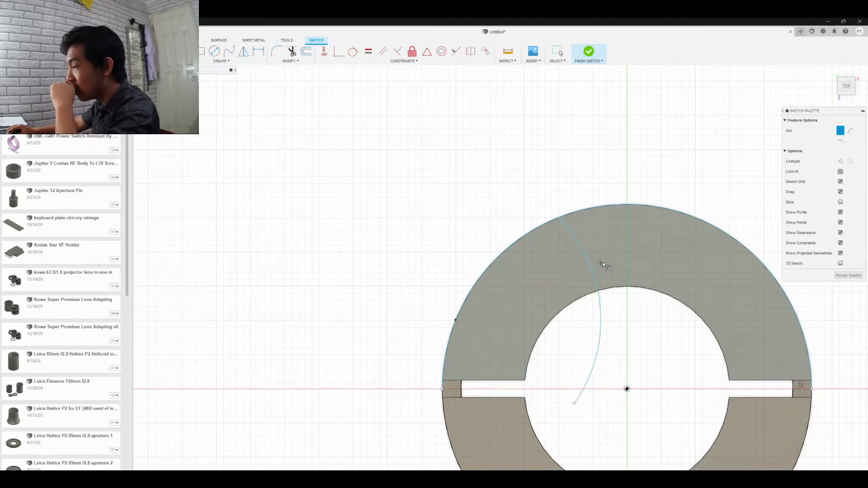
{"action": "key", "text": "Escape"}
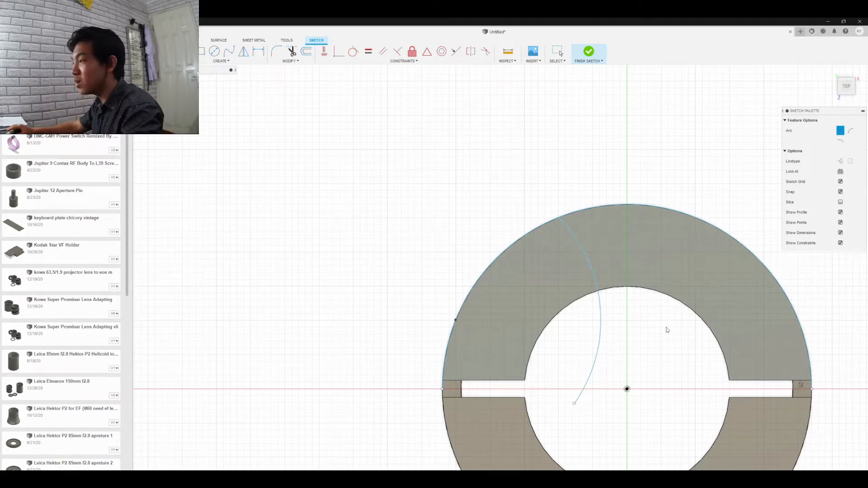
Undo the arc crossing the ring, draw a 3-point arc between the disc's side edge points through its uppermost point, and finish the sketch.
{"action": "key", "text": "ctrl+z"}
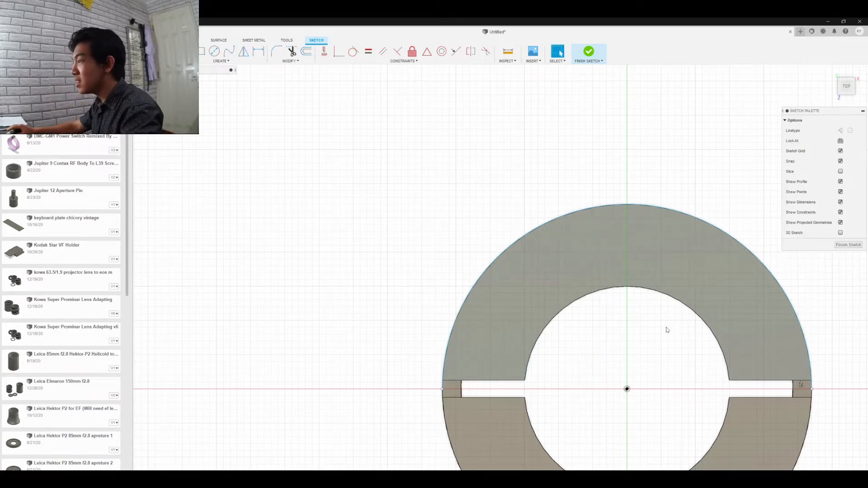
{"action": "left_click", "coordinate": [228, 62]}
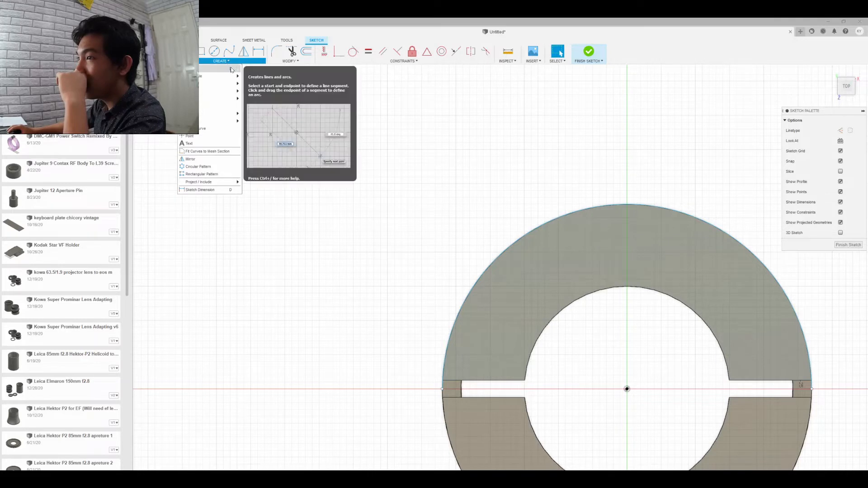
{"action": "mouse_move", "coordinate": [232, 92]}
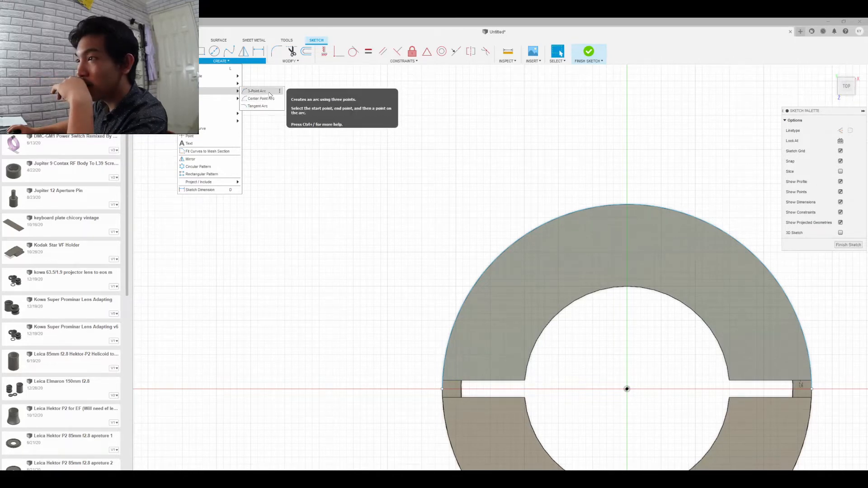
{"action": "left_click", "coordinate": [271, 91]}
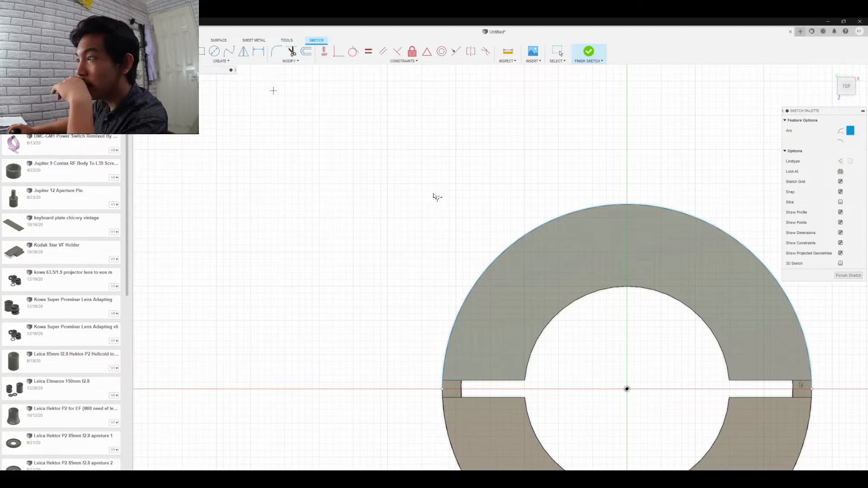
{"action": "left_click", "coordinate": [443, 391]}
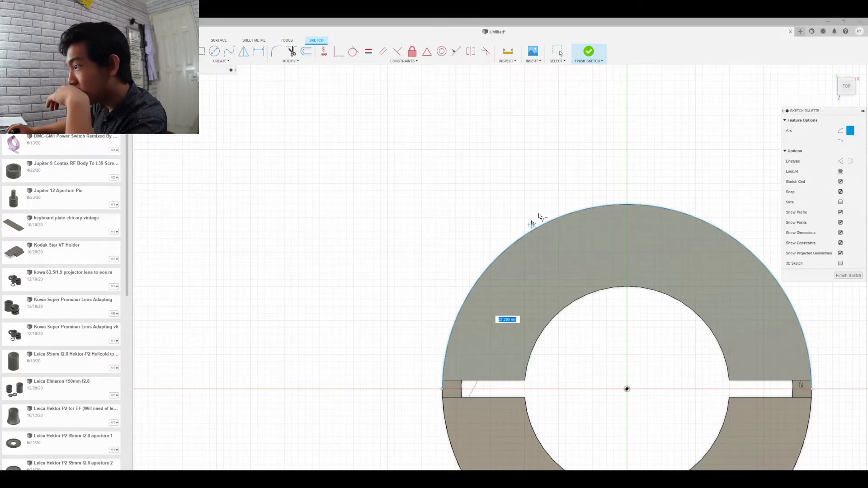
{"action": "left_click", "coordinate": [813, 390]}
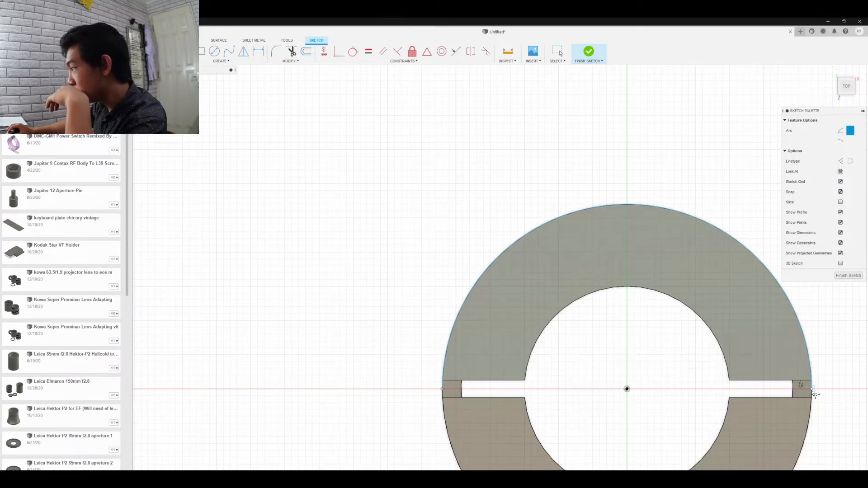
{"action": "left_click", "coordinate": [628, 205]}
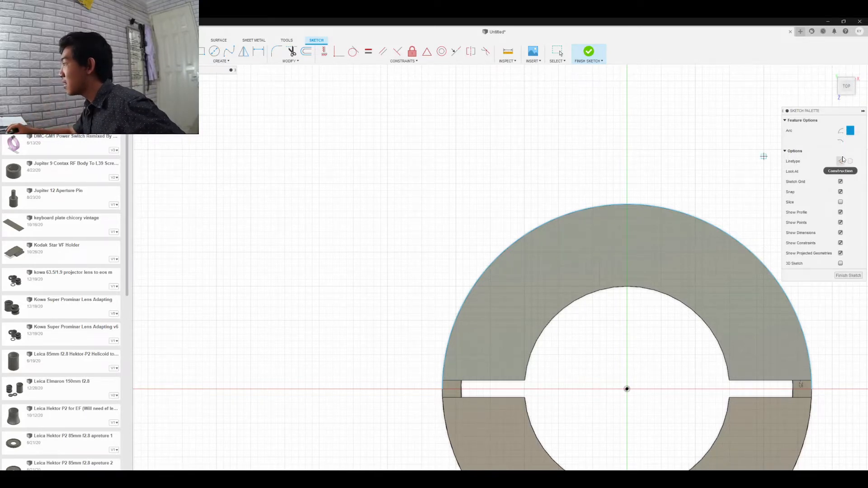
{"action": "left_click", "coordinate": [849, 275]}
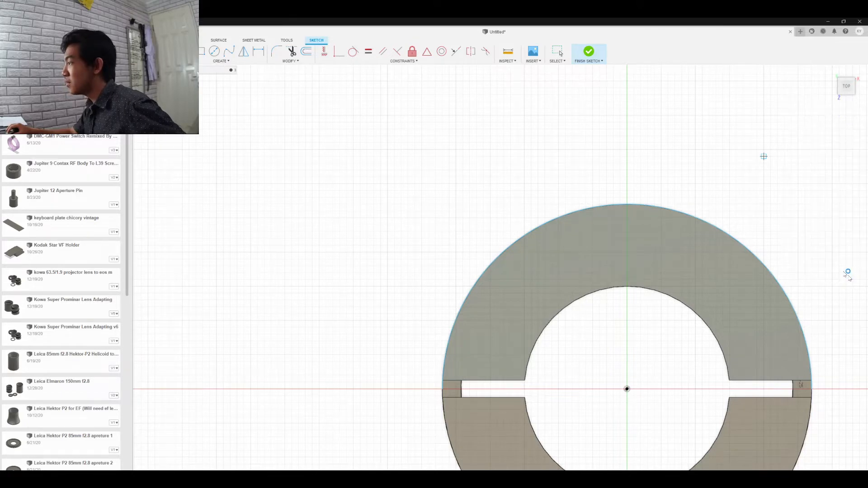
Try to extrude the disc's upper half-ring face by 3 mm on one side.
{"action": "left_click", "coordinate": [219, 60]}
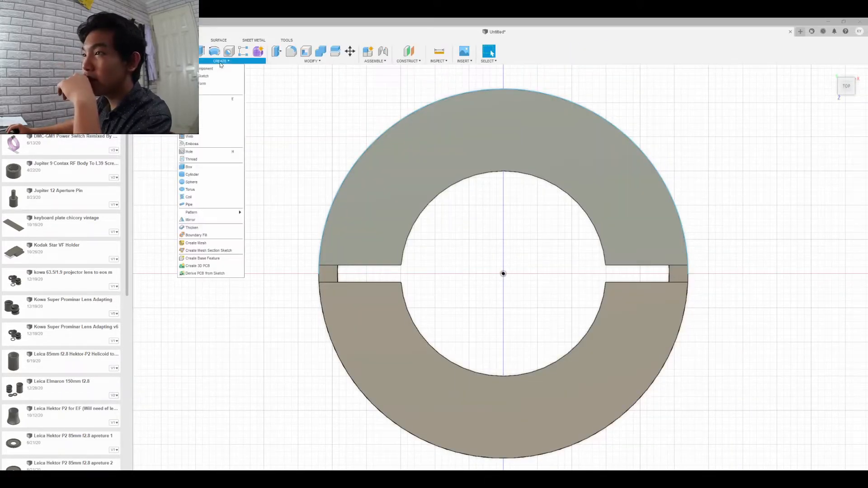
{"action": "left_click", "coordinate": [214, 99]}
{"action": "left_click", "coordinate": [562, 101]}
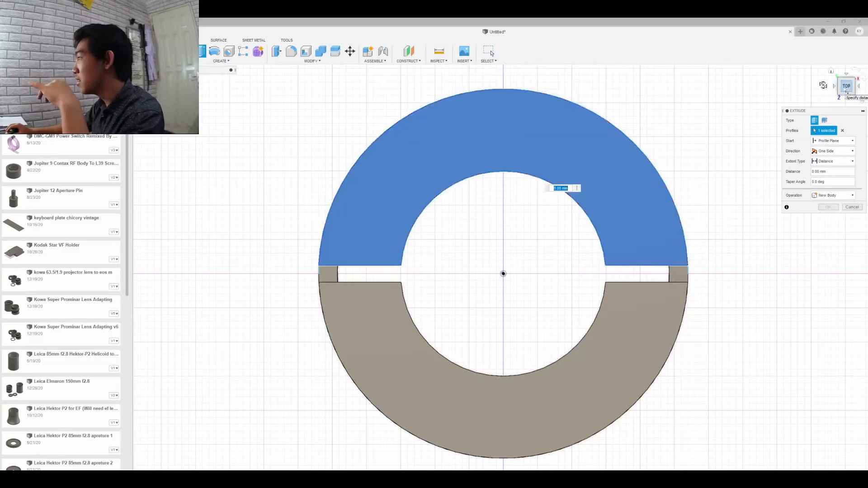
{"action": "mouse_move", "coordinate": [847, 91]}
{"action": "left_mouse_down"}
{"action": "mouse_move", "coordinate": [823, 85]}
{"action": "mouse_move", "coordinate": [815, 47]}
{"action": "mouse_move", "coordinate": [825, 51]}
{"action": "mouse_move", "coordinate": [827, 78]}
{"action": "left_mouse_up"}
{"action": "left_click", "coordinate": [824, 120]}
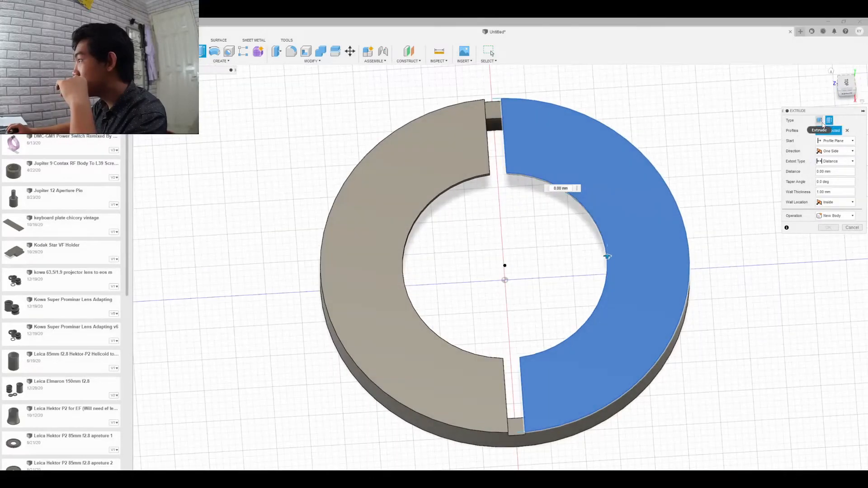
{"action": "left_click", "coordinate": [822, 122]}
{"action": "left_click", "coordinate": [828, 123]}
{"action": "left_click", "coordinate": [821, 122]}
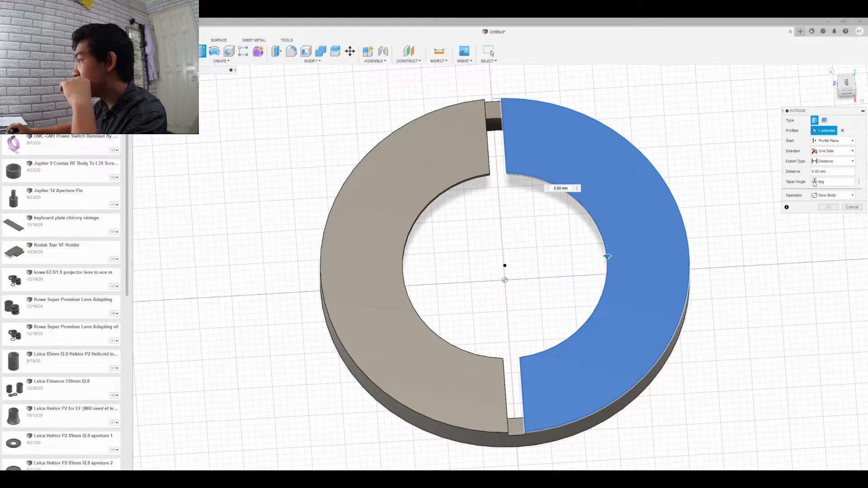
{"action": "left_click_drag", "start_coordinate": [815, 172], "coordinate": [805, 167]}
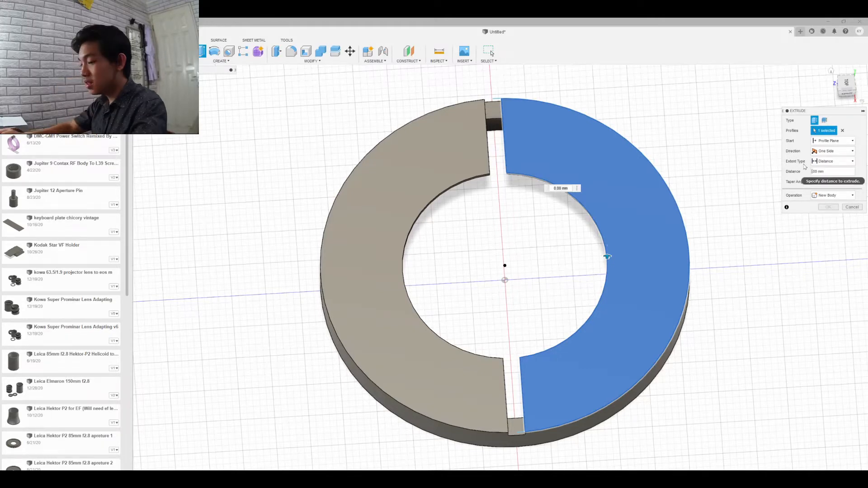
{"action": "type", "text": "2"}
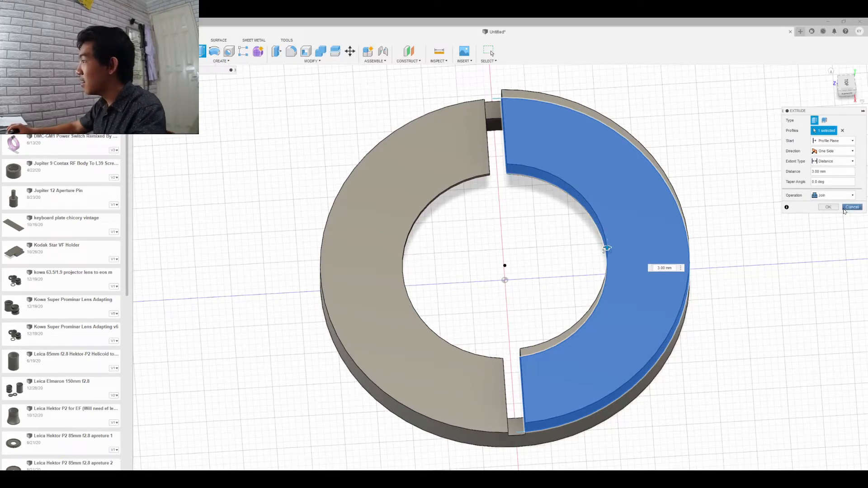
Try the One Side, Two Sides and Symmetric directions for the half-ring extrusion.
{"action": "left_click", "coordinate": [842, 156]}
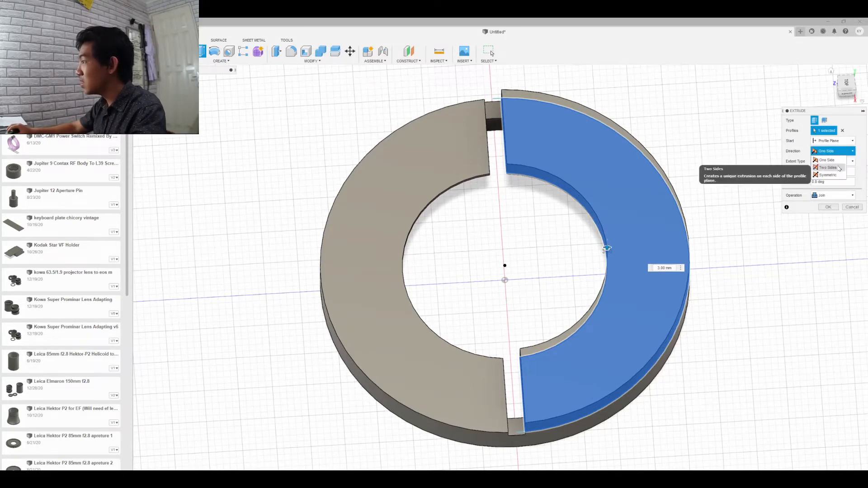
{"action": "left_click", "coordinate": [834, 159]}
{"action": "left_click", "coordinate": [835, 152]}
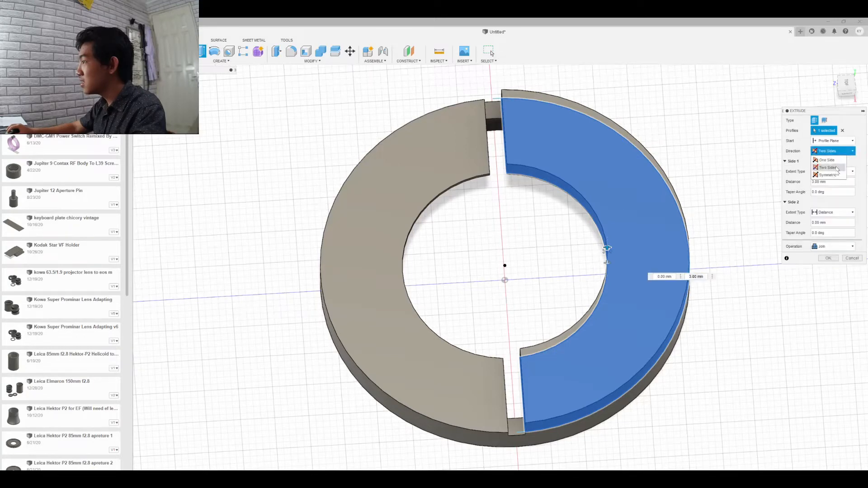
{"action": "left_click", "coordinate": [833, 157]}
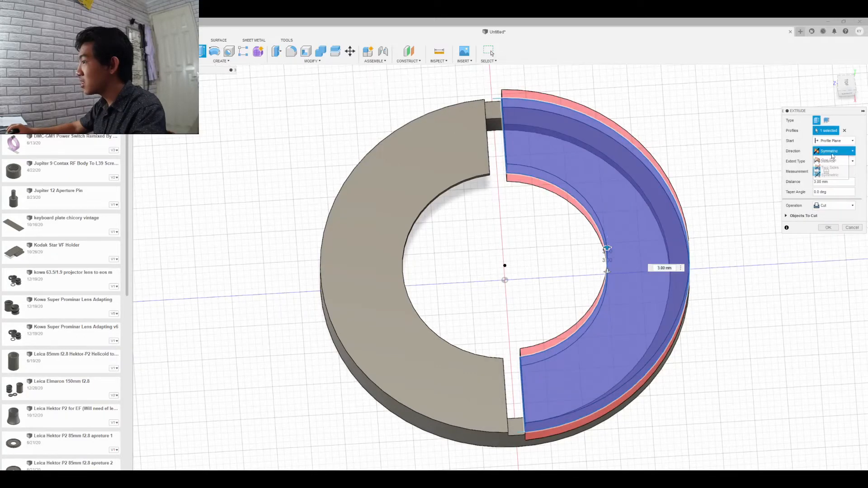
{"action": "left_click", "coordinate": [833, 154]}
{"action": "left_click", "coordinate": [834, 153]}
{"action": "left_click", "coordinate": [834, 152]}
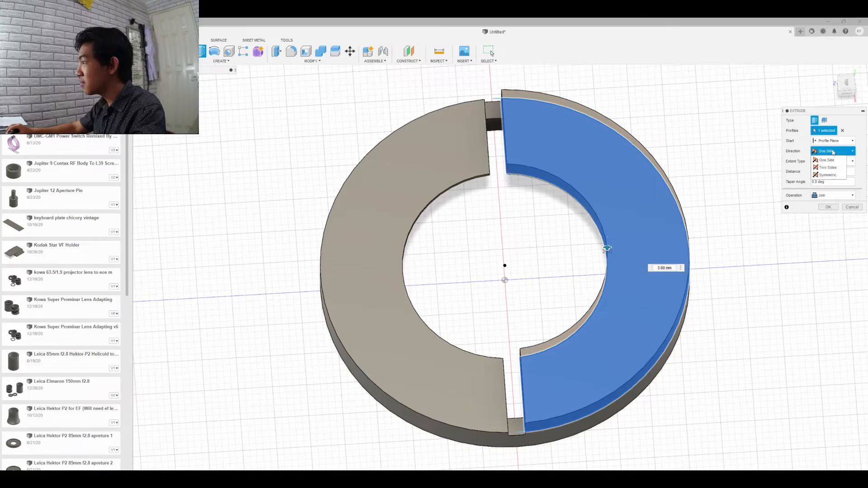
{"action": "left_click", "coordinate": [833, 162]}
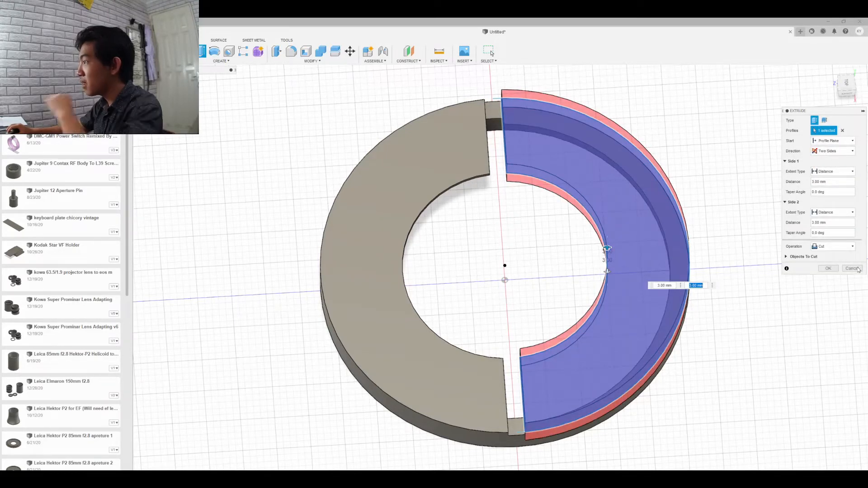
Try the Offset and Object start options for the half-ring extrusion, and cancel the extrusion.
{"action": "left_click", "coordinate": [834, 141]}
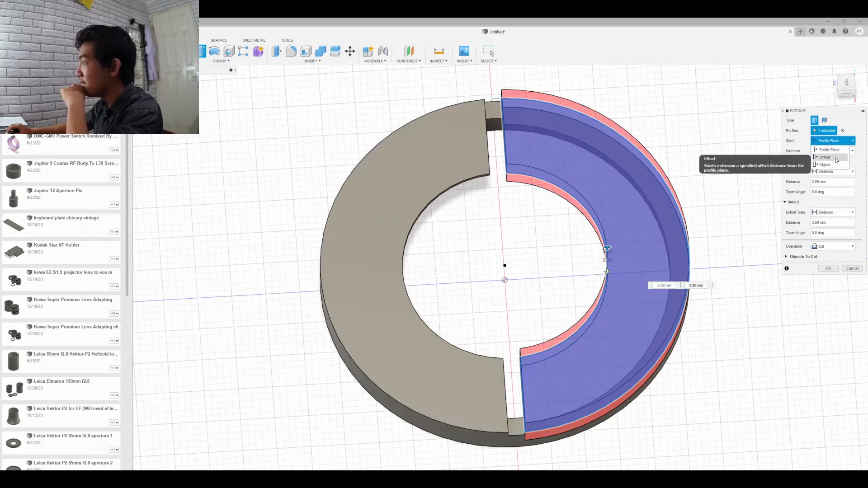
{"action": "left_click", "coordinate": [836, 160]}
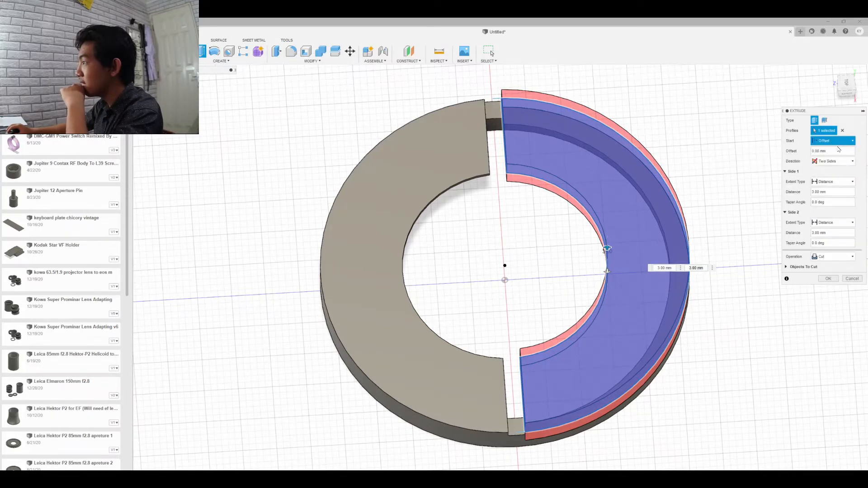
{"action": "left_click", "coordinate": [834, 140]}
{"action": "left_click", "coordinate": [833, 169]}
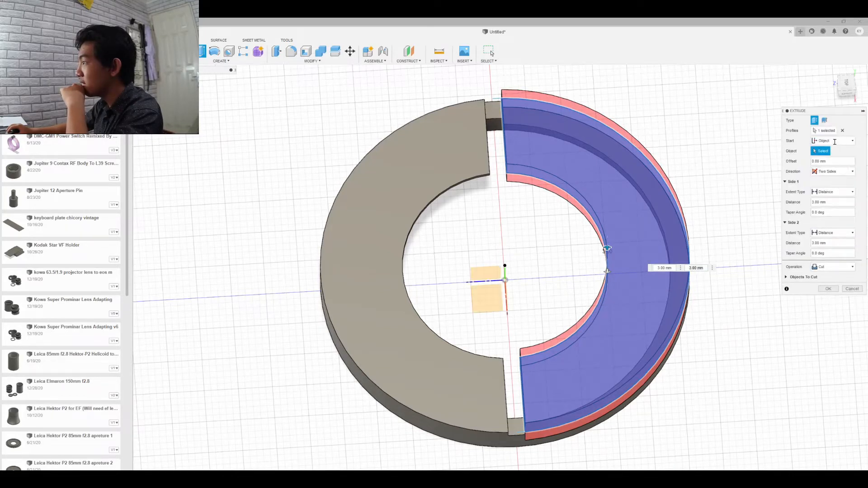
{"action": "left_click", "coordinate": [835, 140]}
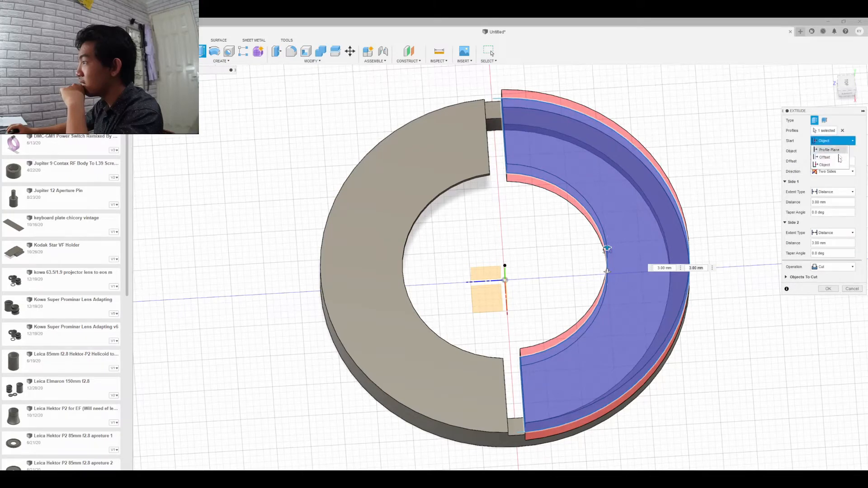
{"action": "left_click", "coordinate": [839, 165]}
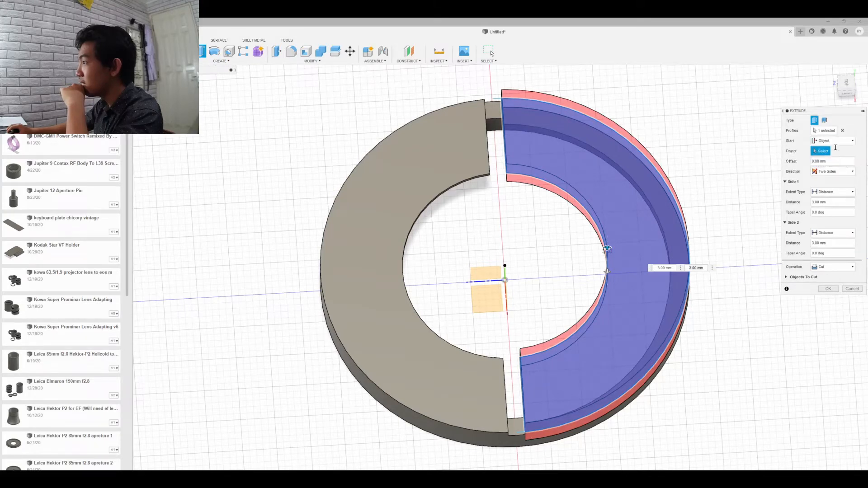
{"action": "left_click", "coordinate": [836, 171]}
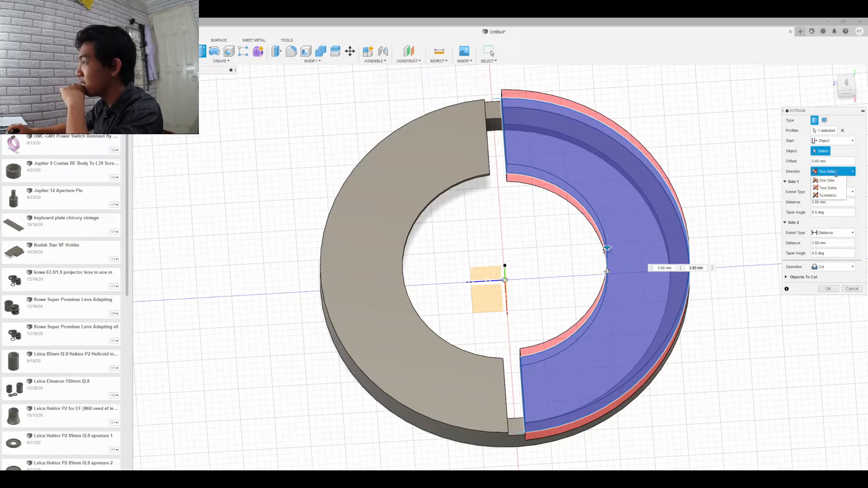
{"action": "left_click", "coordinate": [856, 288]}
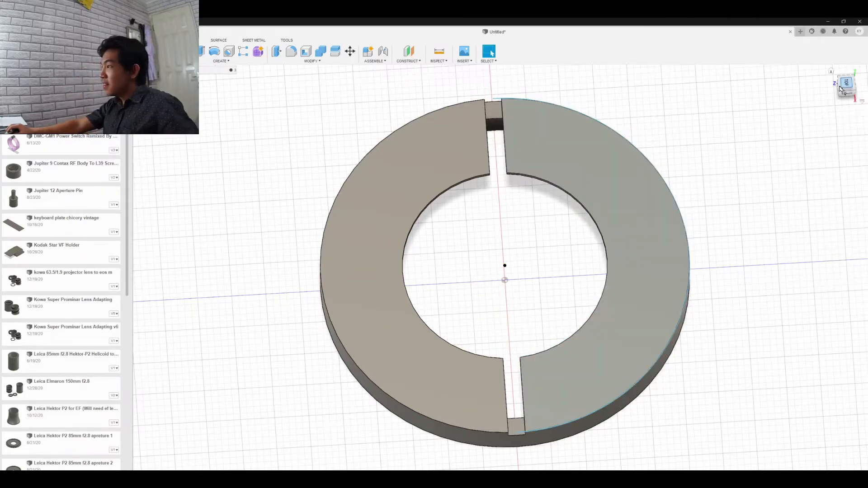
Start a new sketch on the horizontal origin plane through the disc's central opening.
{"action": "mouse_move", "coordinate": [846, 86]}
{"action": "left_mouse_down"}
{"action": "mouse_move", "coordinate": [846, 56]}
{"action": "mouse_move", "coordinate": [846, 88]}
{"action": "mouse_move", "coordinate": [865, 97]}
{"action": "left_mouse_up"}
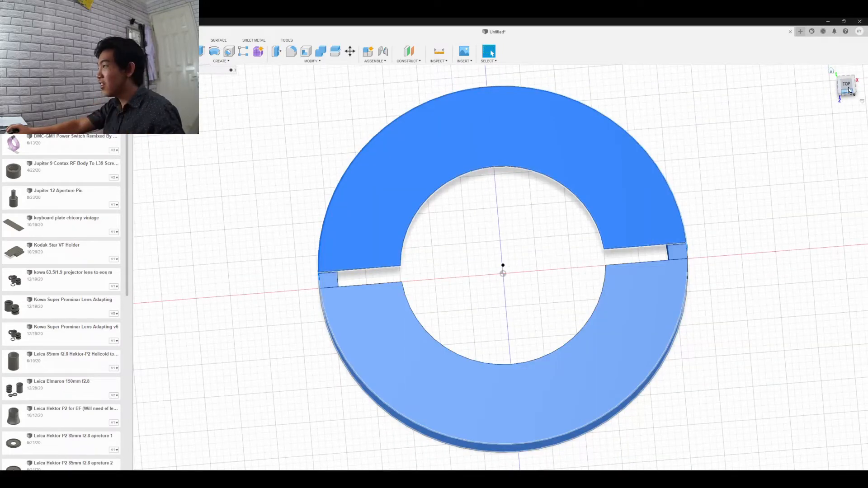
{"action": "left_click", "coordinate": [849, 90]}
{"action": "left_click", "coordinate": [848, 84]}
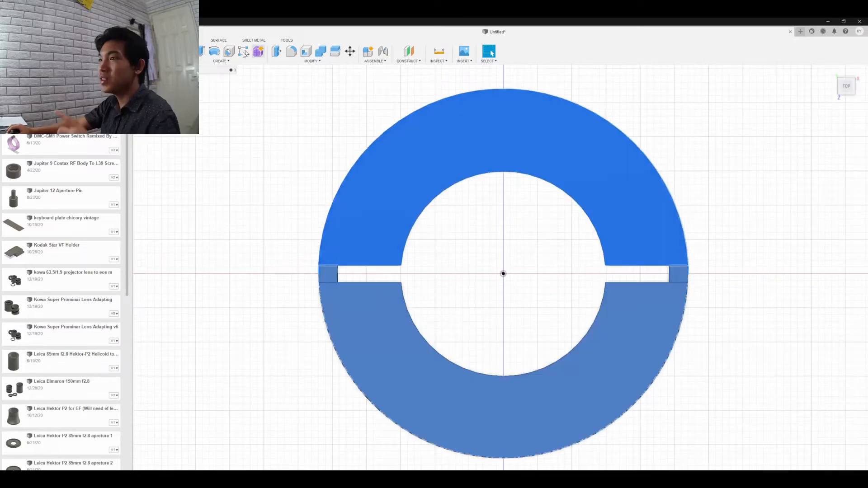
{"action": "left_click", "coordinate": [238, 62]}
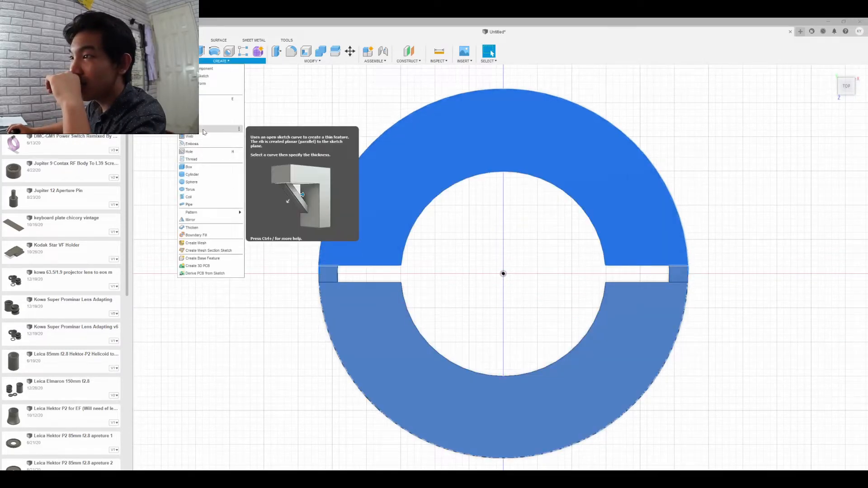
{"action": "left_click", "coordinate": [219, 77]}
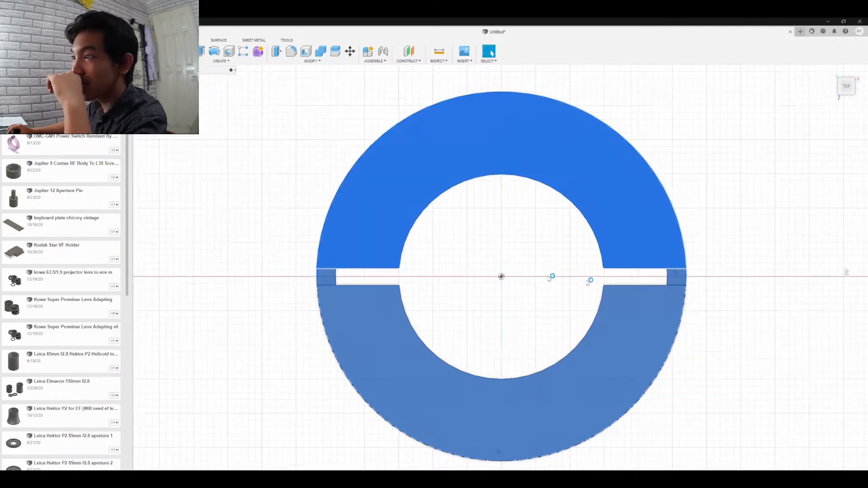
{"action": "left_click", "coordinate": [549, 279]}
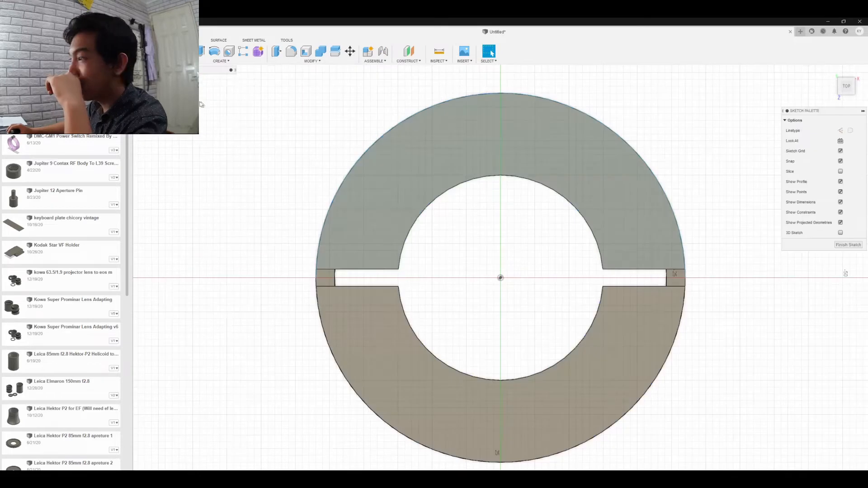
{"action": "left_click", "coordinate": [220, 60]}
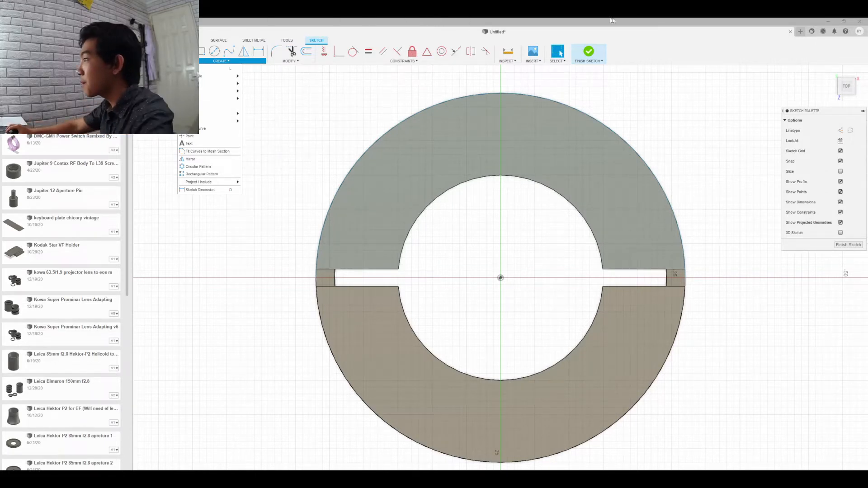
{"action": "left_click", "coordinate": [847, 91]}
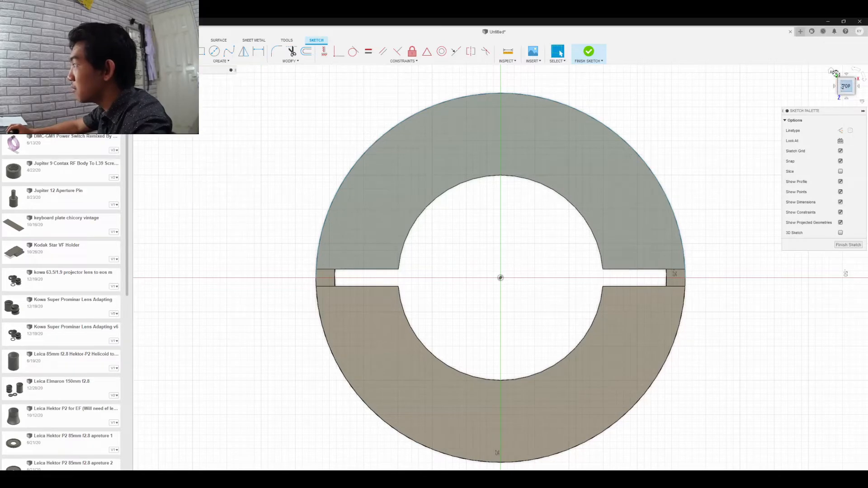
{"action": "mouse_move", "coordinate": [847, 90]}
{"action": "left_mouse_down"}
{"action": "mouse_move", "coordinate": [847, 69]}
{"action": "mouse_move", "coordinate": [865, 43]}
{"action": "mouse_move", "coordinate": [851, 78]}
{"action": "left_mouse_up"}
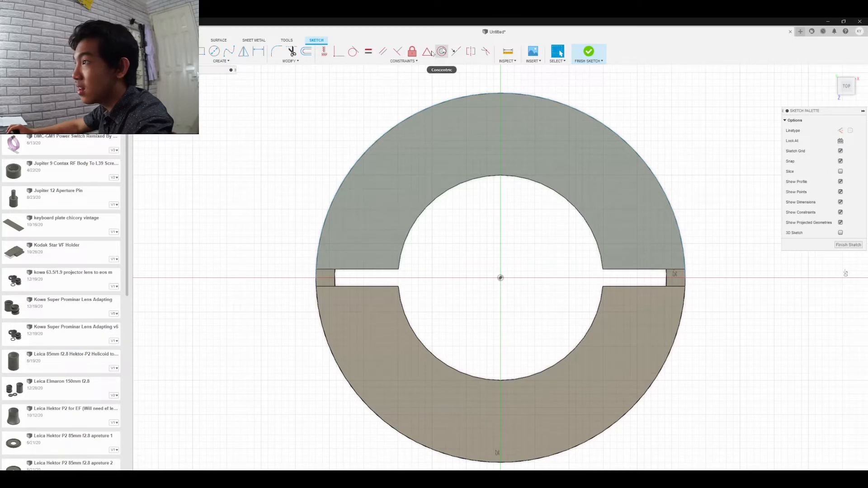
{"action": "left_click", "coordinate": [221, 60]}
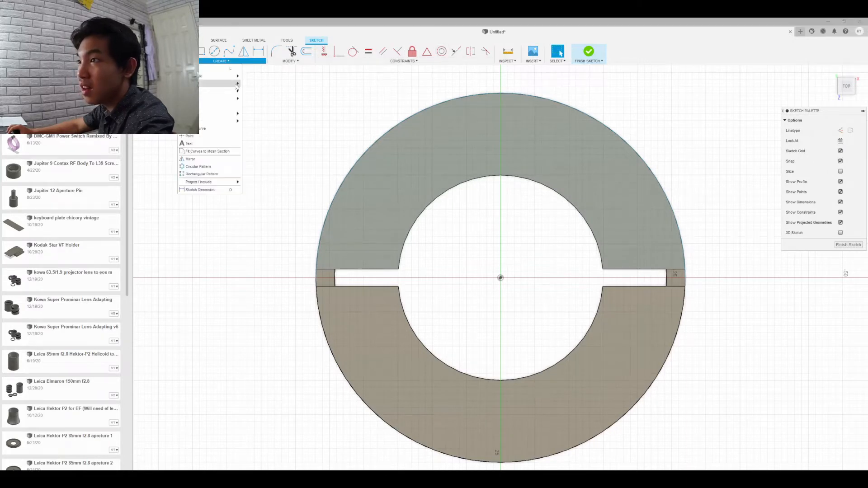
{"action": "mouse_move", "coordinate": [230, 91]}
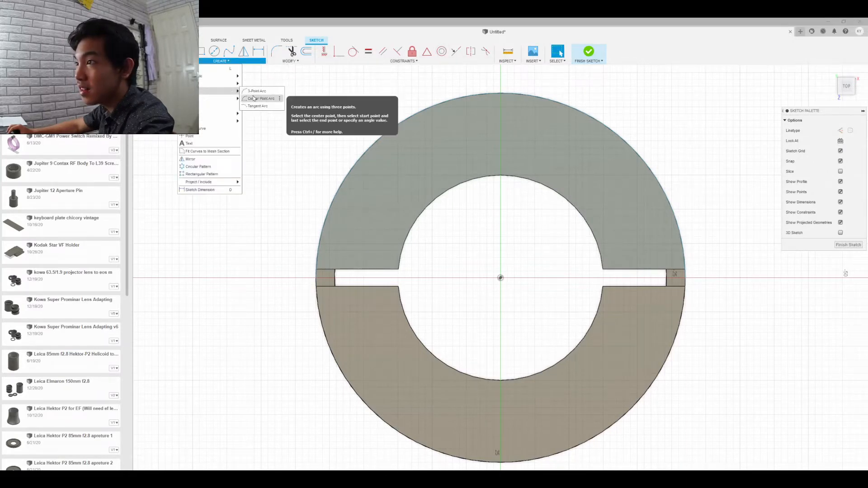
{"action": "left_click", "coordinate": [253, 105]}
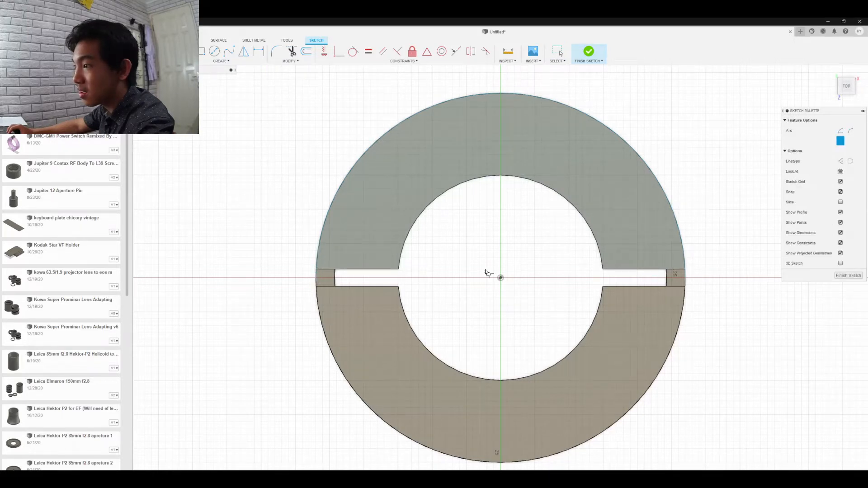
{"action": "left_click", "coordinate": [315, 270]}
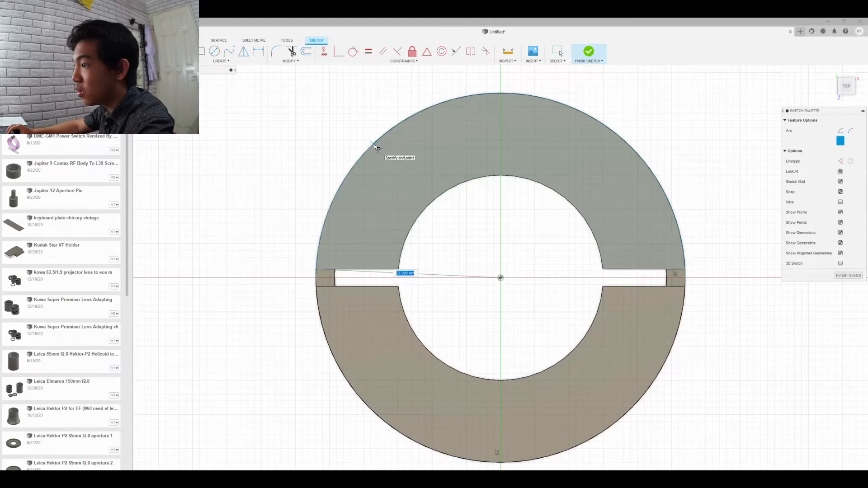
Draw a center-point arc around the origin, from the slot's left end along the disc's upper-left outer edge.
{"action": "left_click", "coordinate": [842, 133]}
{"action": "left_click", "coordinate": [501, 277]}
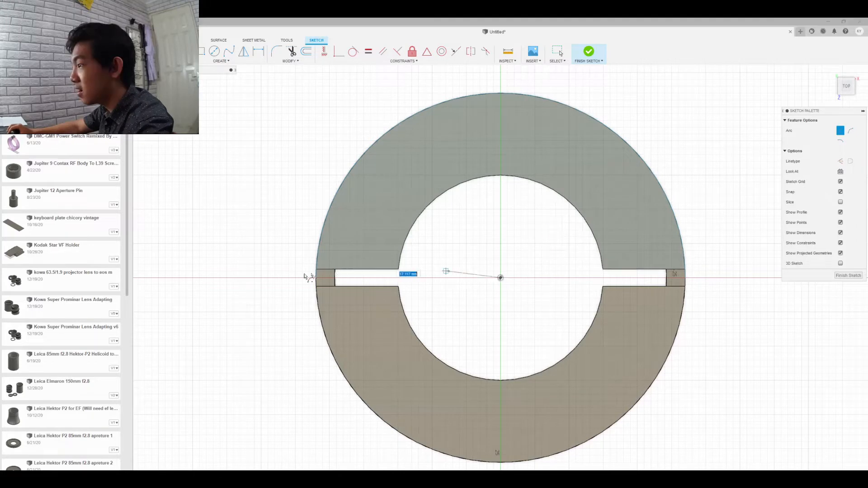
{"action": "left_click", "coordinate": [297, 269]}
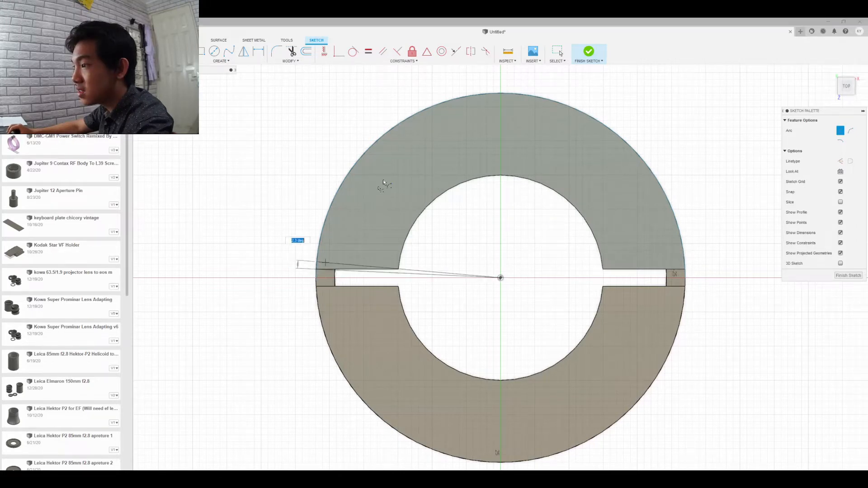
{"action": "left_click", "coordinate": [405, 153]}
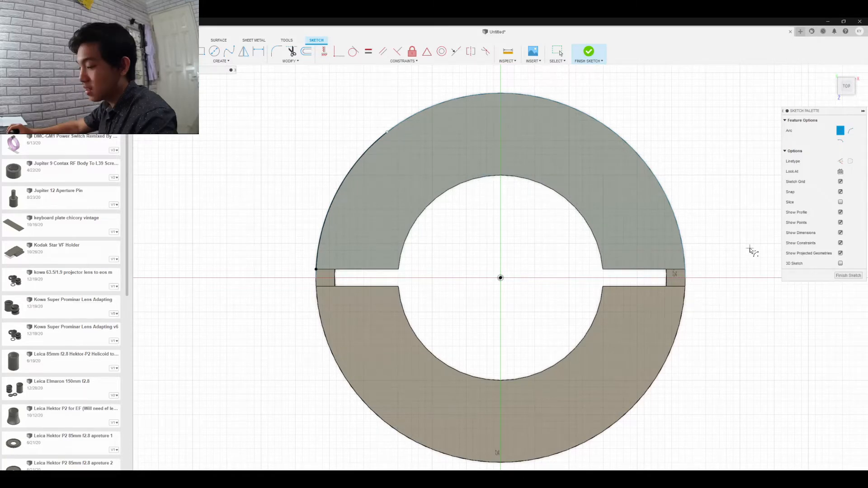
{"action": "key", "text": "Escape"}
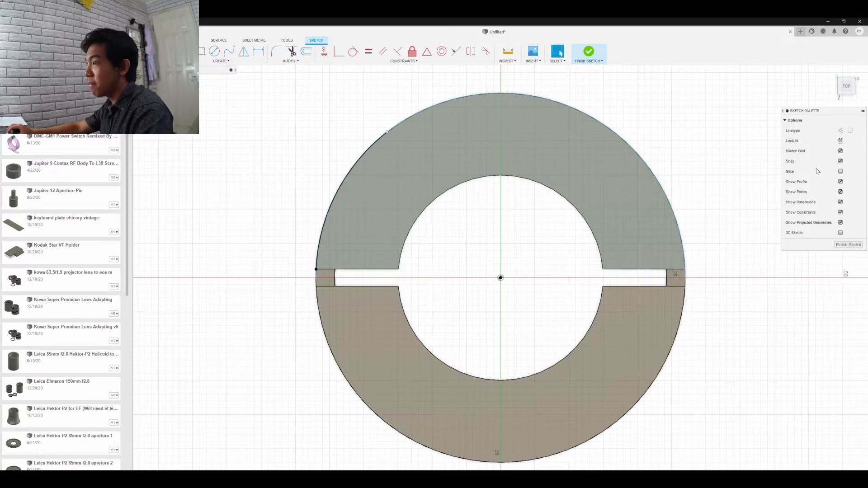
Draw a 27 mm radius center-point arc around the origin along the middle of the disc's upper-left outer edge.
{"action": "left_click", "coordinate": [209, 63]}
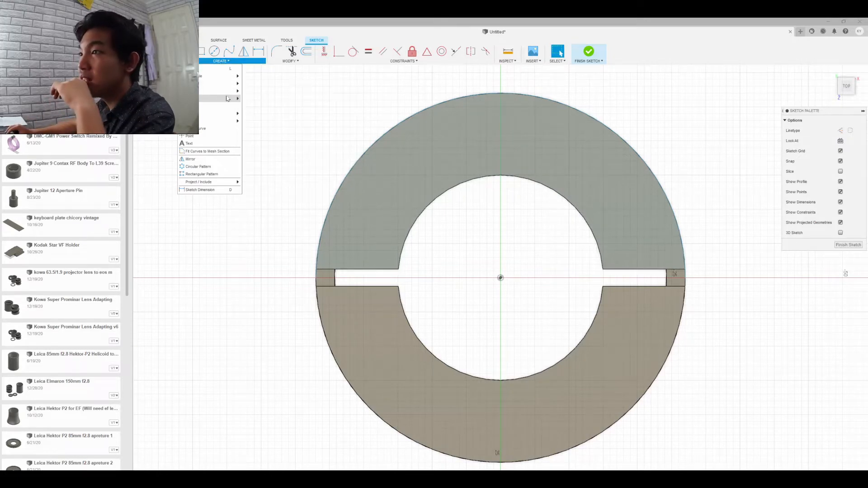
{"action": "mouse_move", "coordinate": [231, 91]}
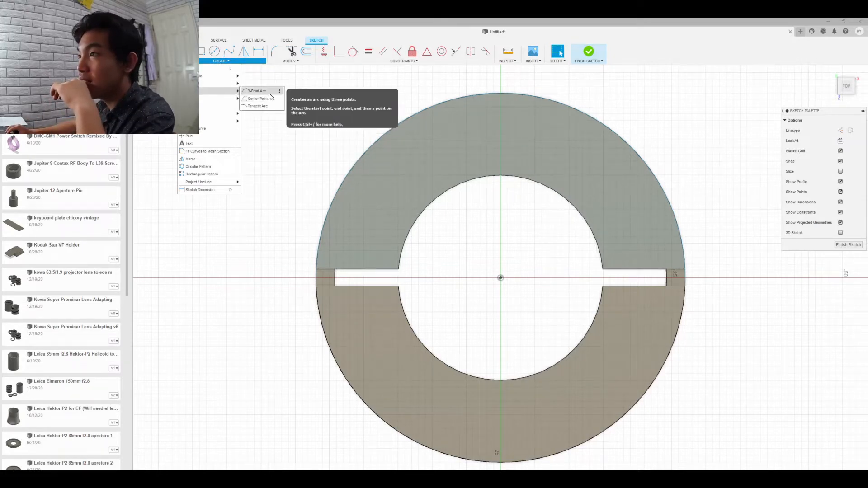
{"action": "left_click", "coordinate": [270, 93]}
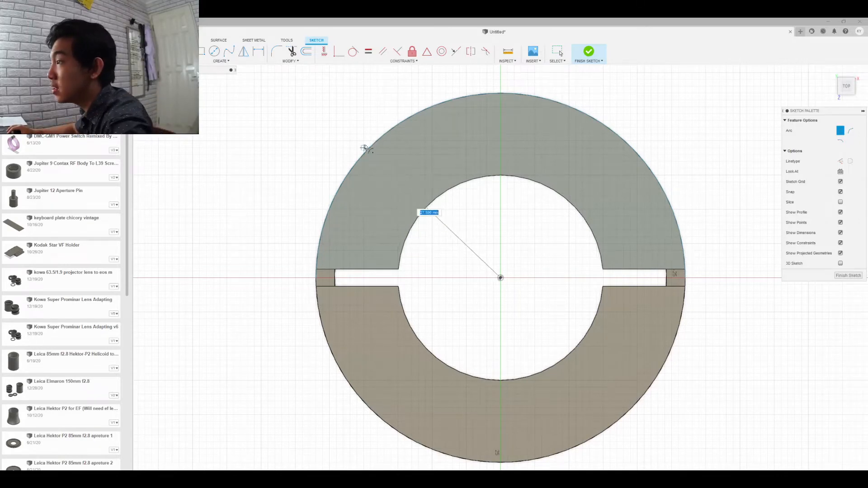
{"action": "left_click", "coordinate": [346, 177]}
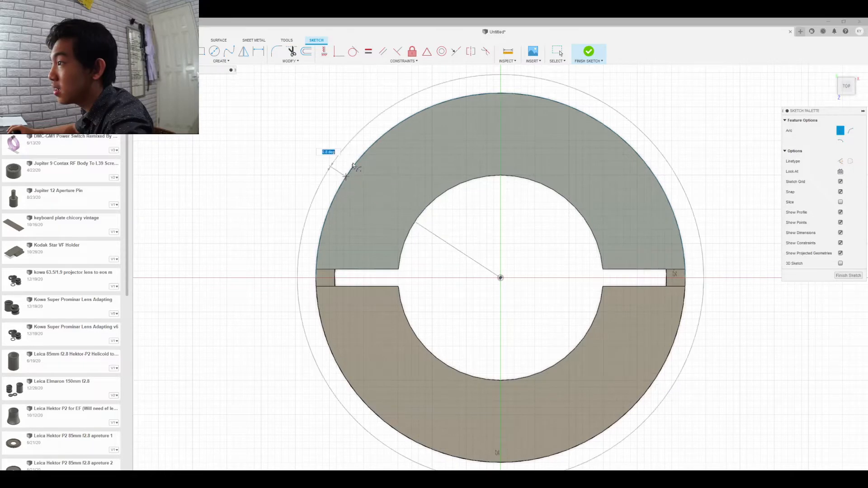
{"action": "left_click", "coordinate": [419, 115]}
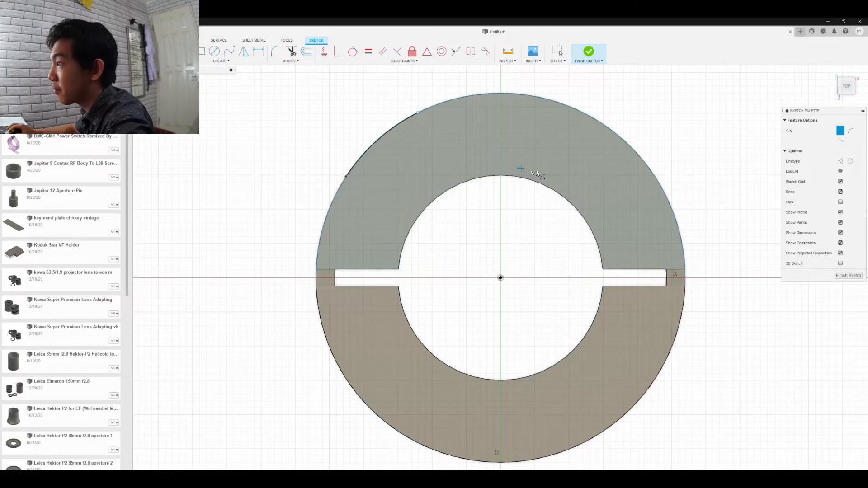
Trace a second origin-centered arc back over the upper-left edge arc between the same two end points.
{"action": "left_click", "coordinate": [500, 278]}
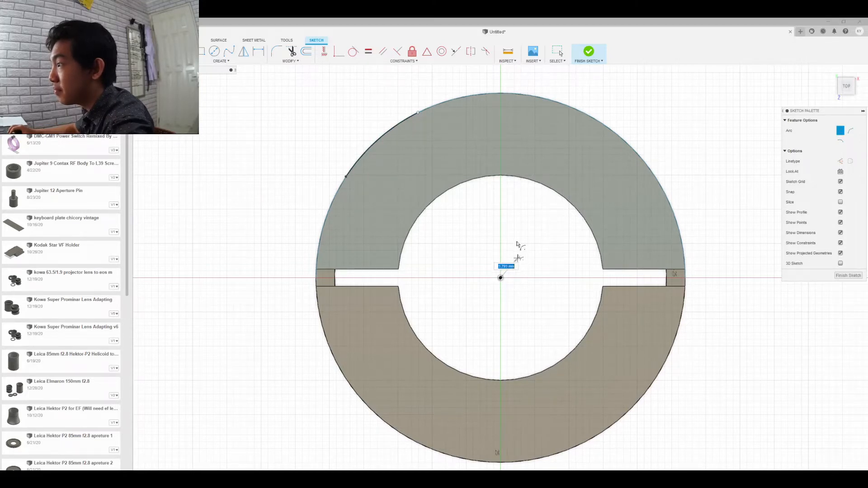
{"action": "left_click", "coordinate": [418, 113]}
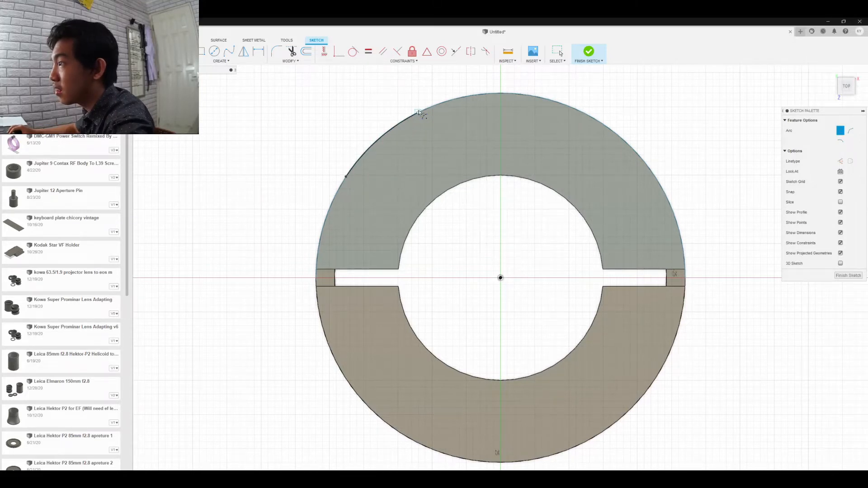
{"action": "left_click", "coordinate": [347, 178]}
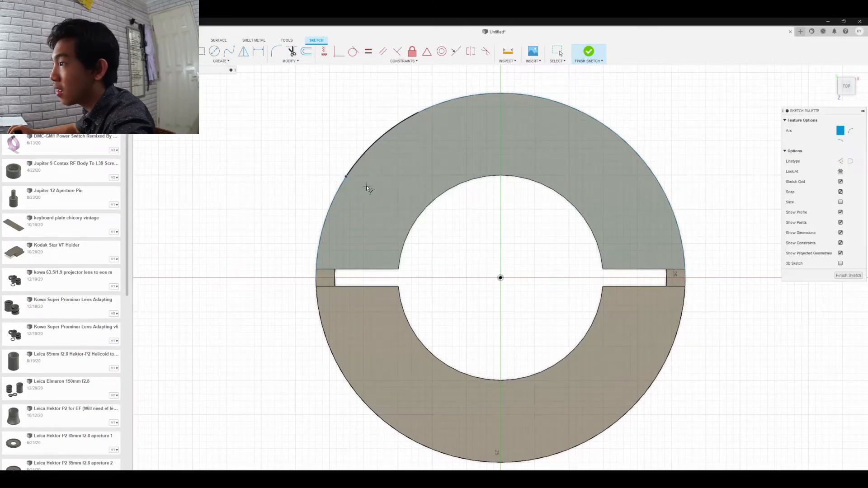
Try another arc centered inside the upper half-ring, cancel it, and delete the trial arc geometry on the upper-left outer edge.
{"action": "left_click", "coordinate": [364, 189]}
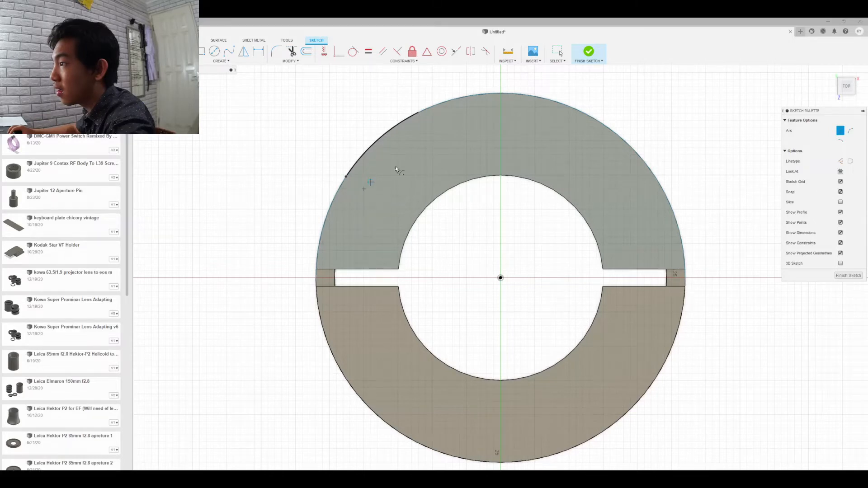
{"action": "left_click", "coordinate": [501, 277]}
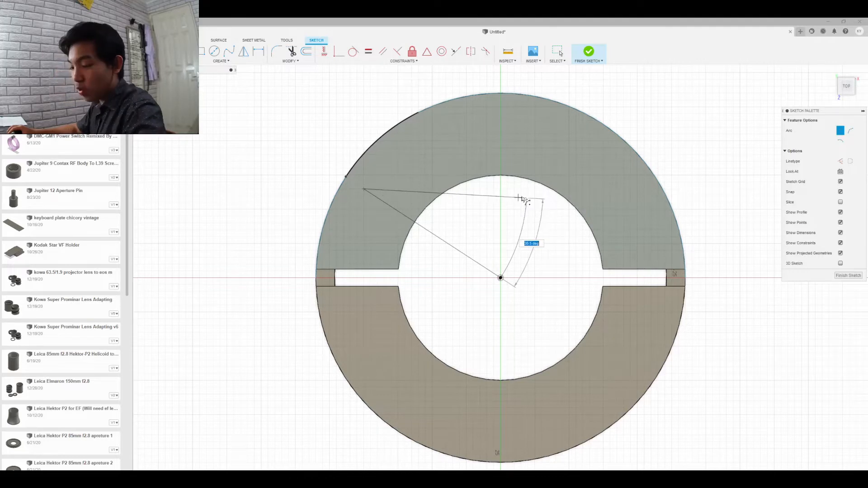
{"action": "key", "text": "Escape"}
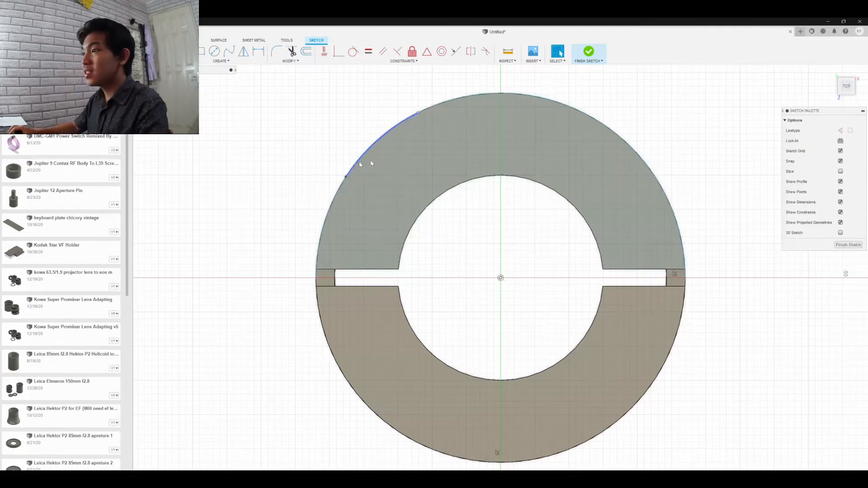
{"action": "left_click", "coordinate": [368, 158]}
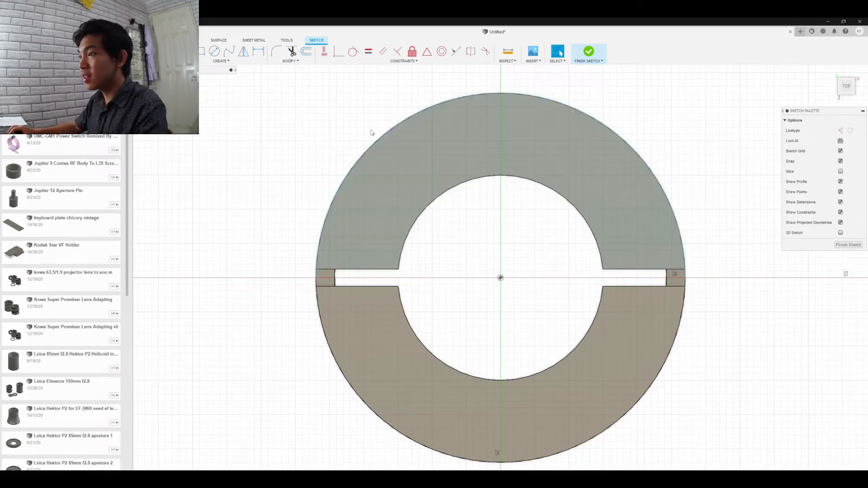
Draw a new 27 mm radius center-point arc around the origin on a short stretch of the disc's upper-left outer edge.
{"action": "left_click", "coordinate": [227, 62]}
{"action": "mouse_move", "coordinate": [233, 91]}
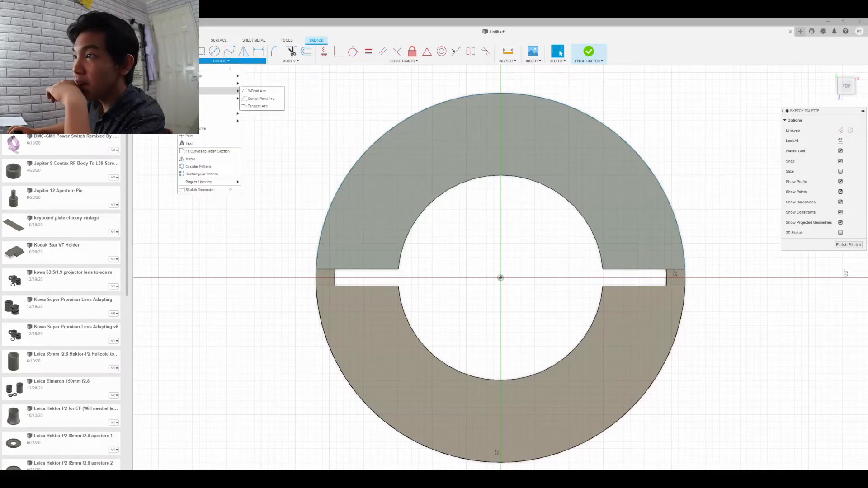
{"action": "left_click", "coordinate": [265, 106]}
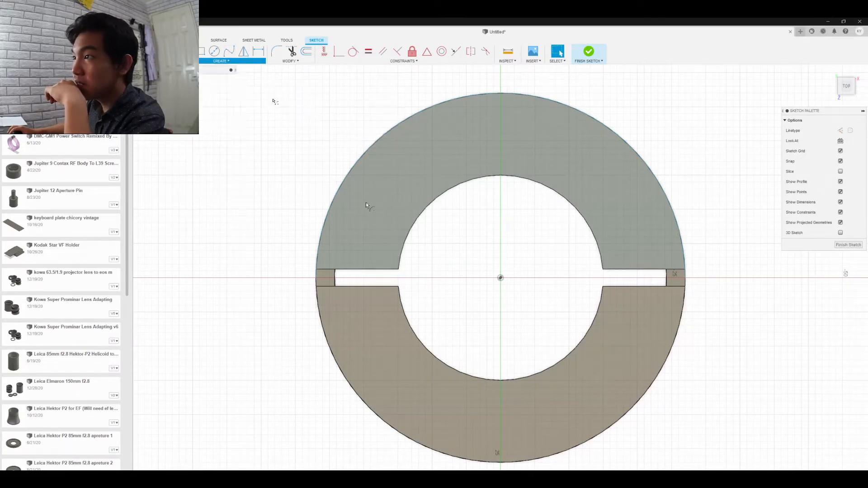
{"action": "left_click", "coordinate": [501, 278]}
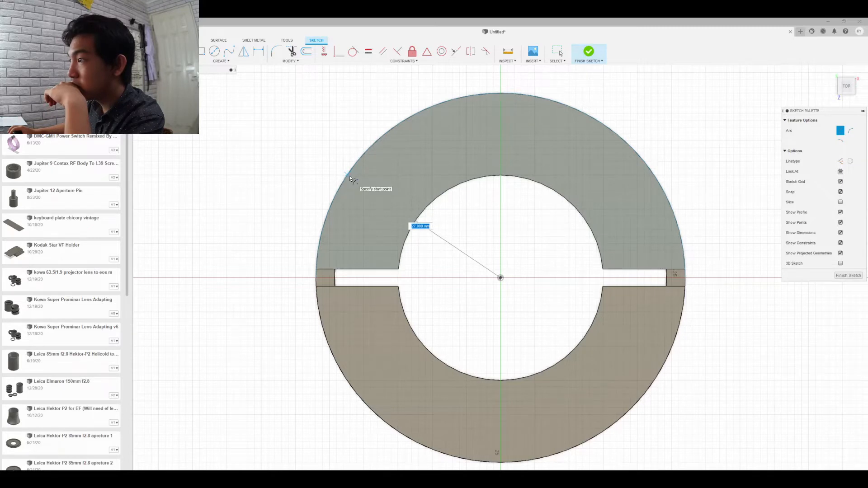
{"action": "left_click", "coordinate": [349, 176]}
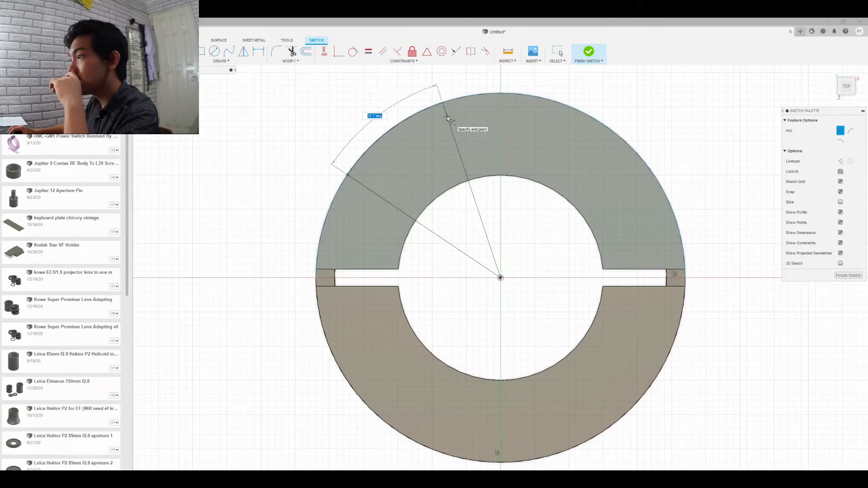
{"action": "left_click", "coordinate": [421, 119]}
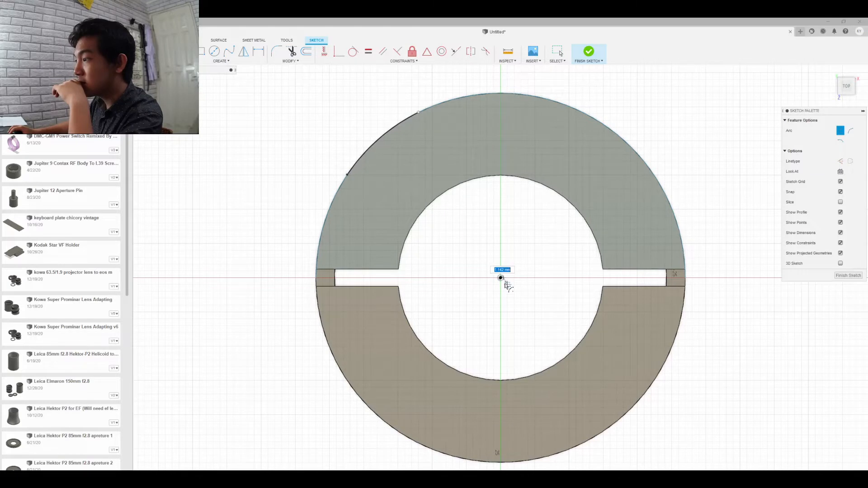
{"action": "key", "text": "Escape"}
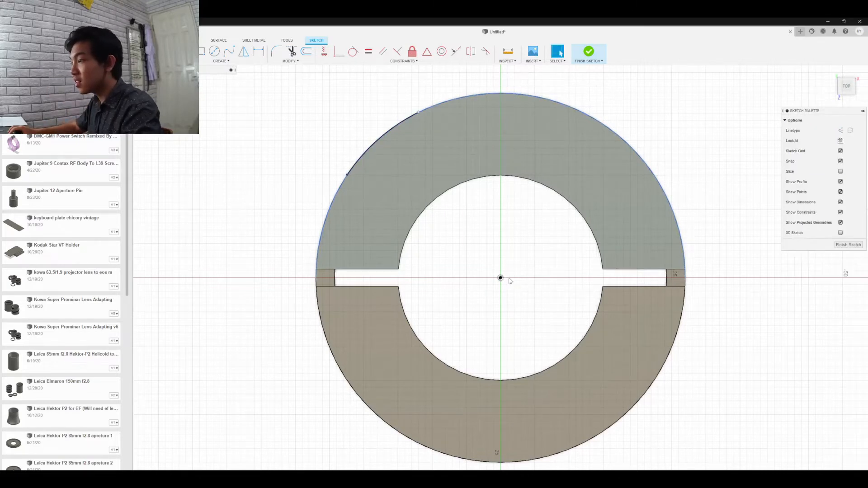
{"action": "left_click", "coordinate": [363, 161]}
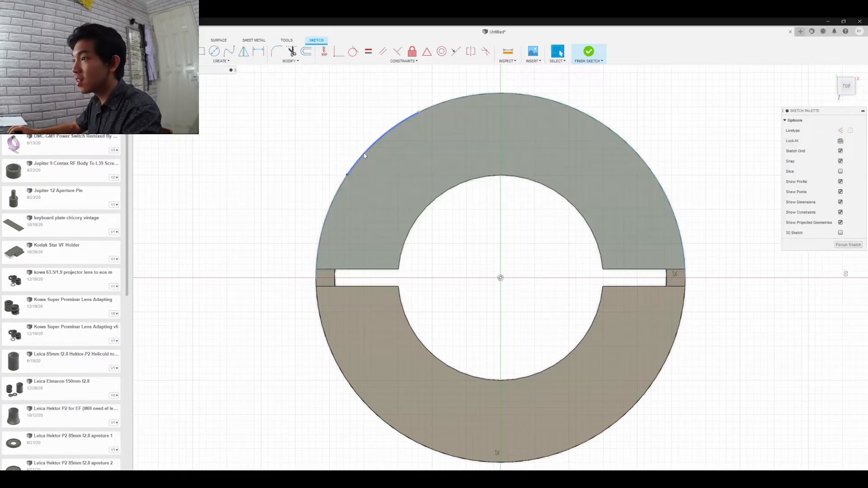
Draw a second, slightly smaller center-point arc around the origin, just inside the arc on the upper-left outer edge.
{"action": "left_click", "coordinate": [239, 62]}
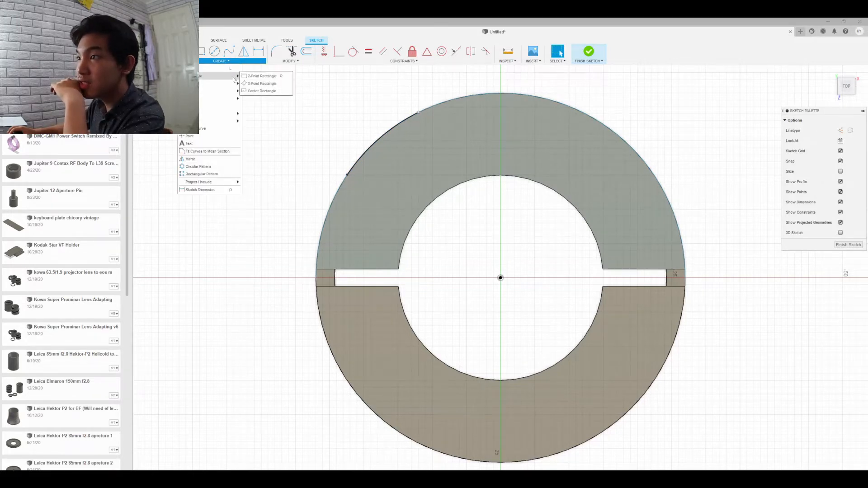
{"action": "mouse_move", "coordinate": [230, 114]}
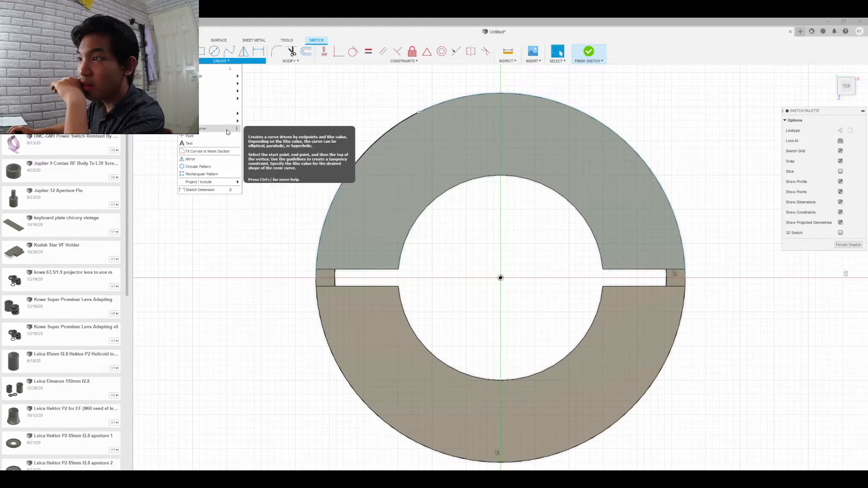
{"action": "mouse_move", "coordinate": [226, 92]}
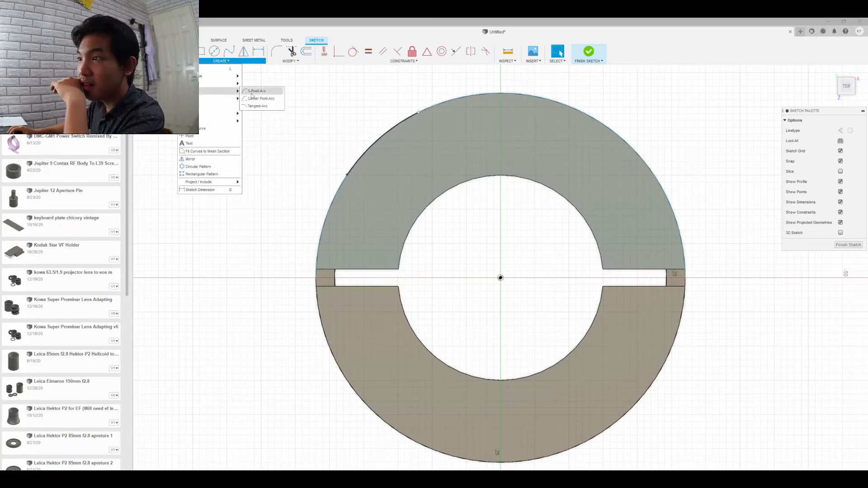
{"action": "left_click", "coordinate": [262, 99]}
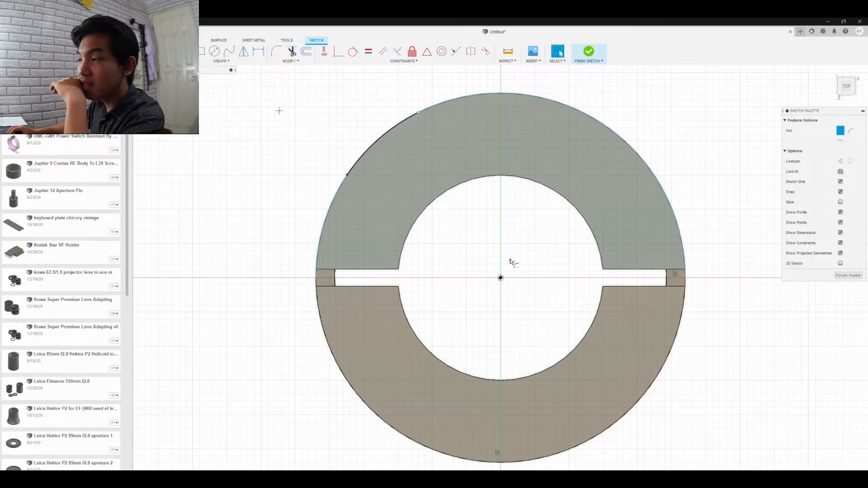
{"action": "left_click", "coordinate": [500, 278]}
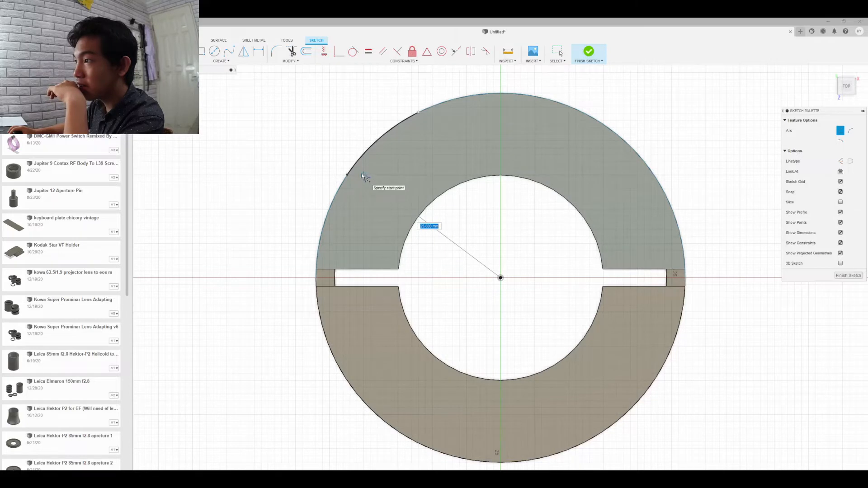
{"action": "left_click", "coordinate": [364, 169]}
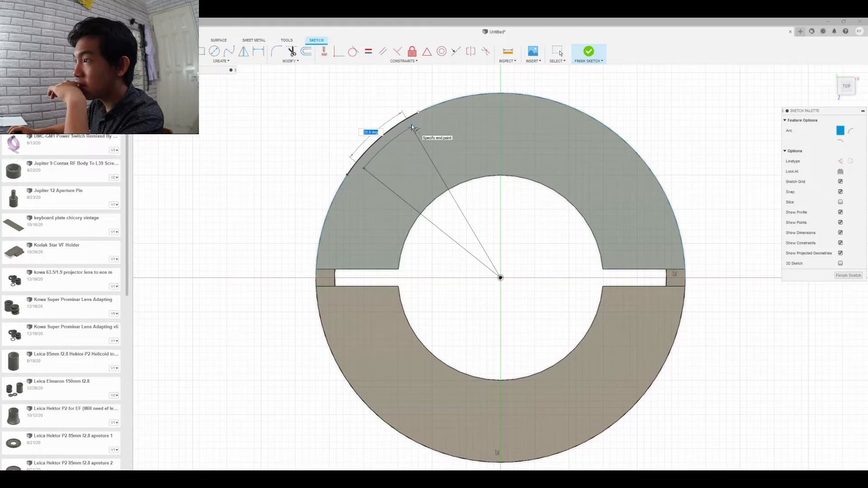
{"action": "left_click", "coordinate": [412, 127]}
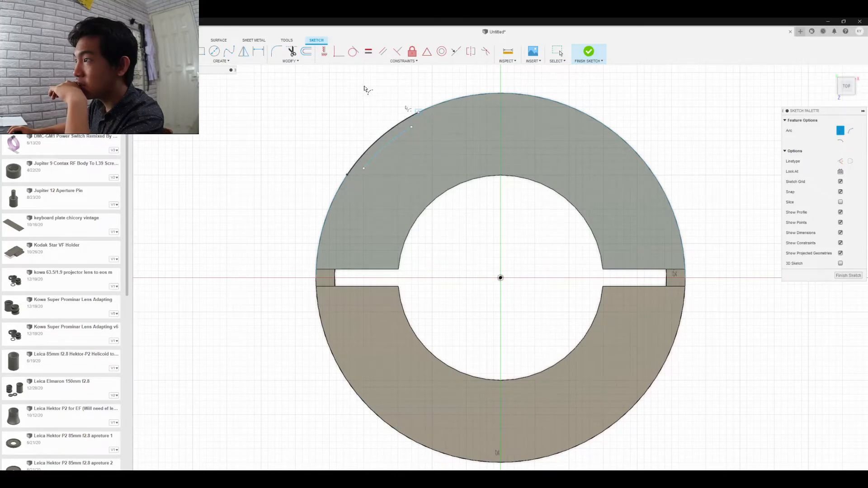
Join the matching ends of the outer and inner upper-left arcs with two short lines and finish the sketch.
{"action": "left_click", "coordinate": [221, 61]}
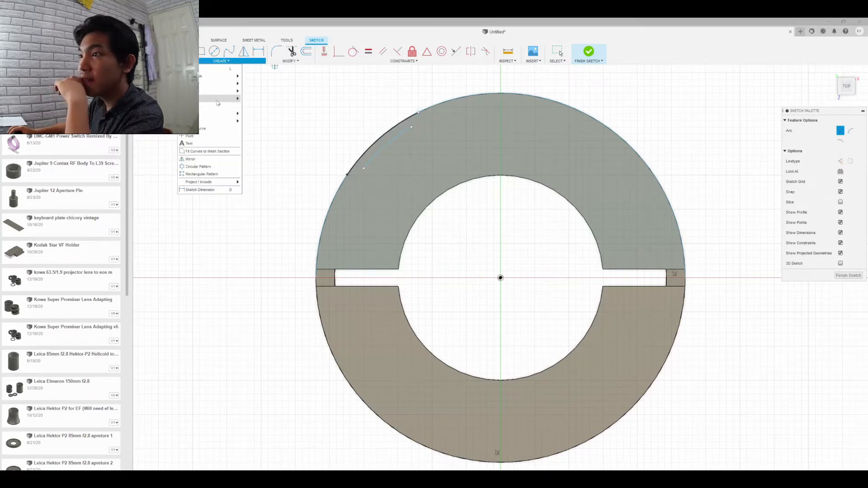
{"action": "left_click", "coordinate": [225, 75]}
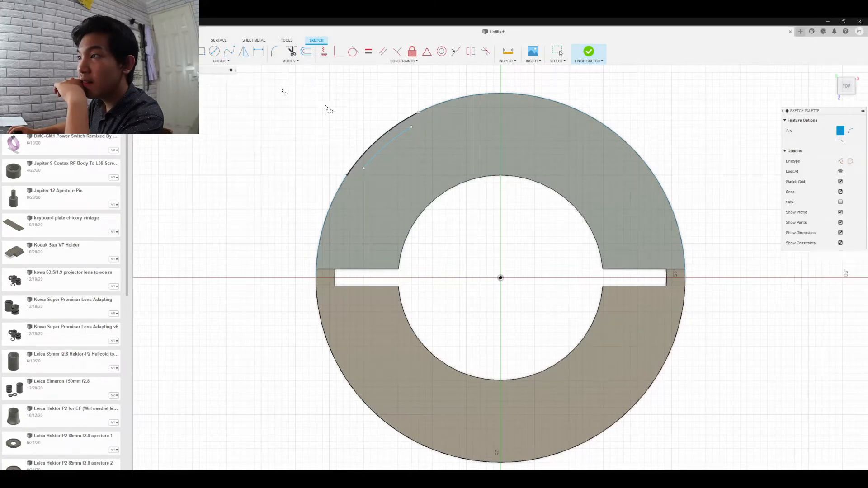
{"action": "left_click", "coordinate": [419, 113]}
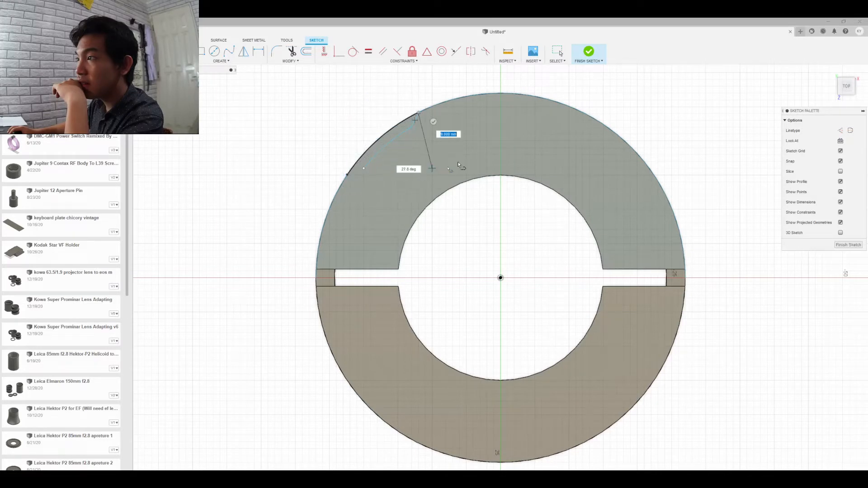
{"action": "key", "text": "Escape"}
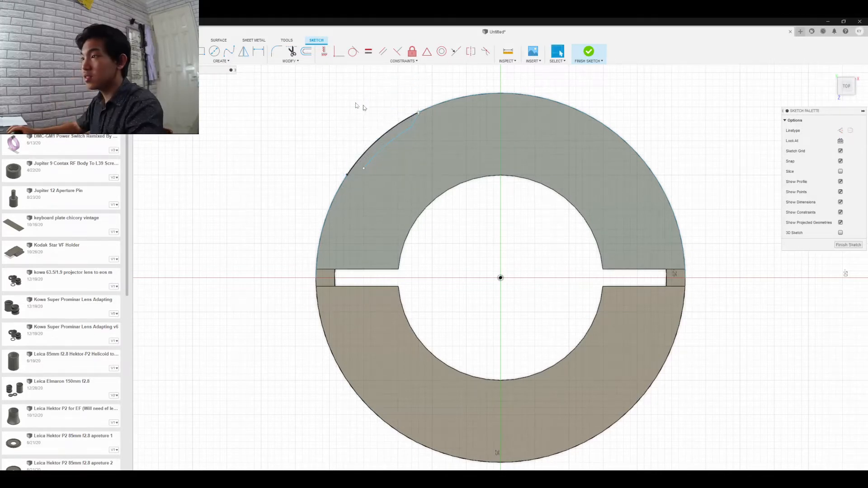
{"action": "left_click", "coordinate": [221, 61]}
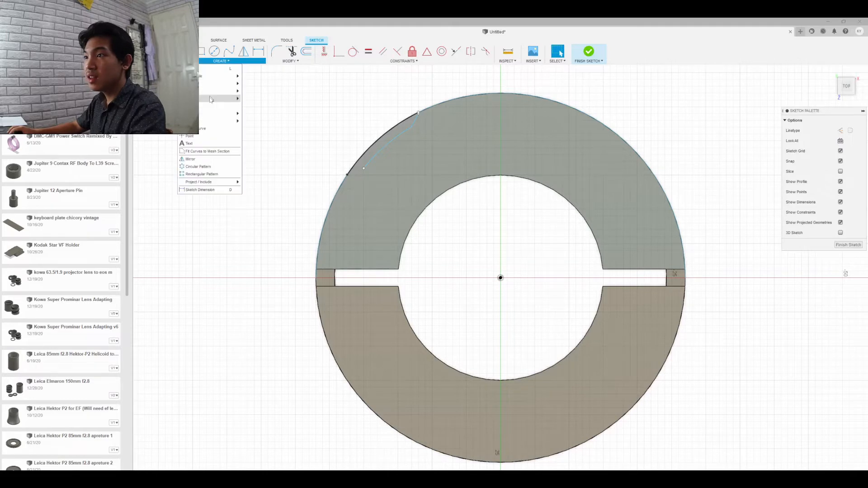
{"action": "mouse_move", "coordinate": [216, 84]}
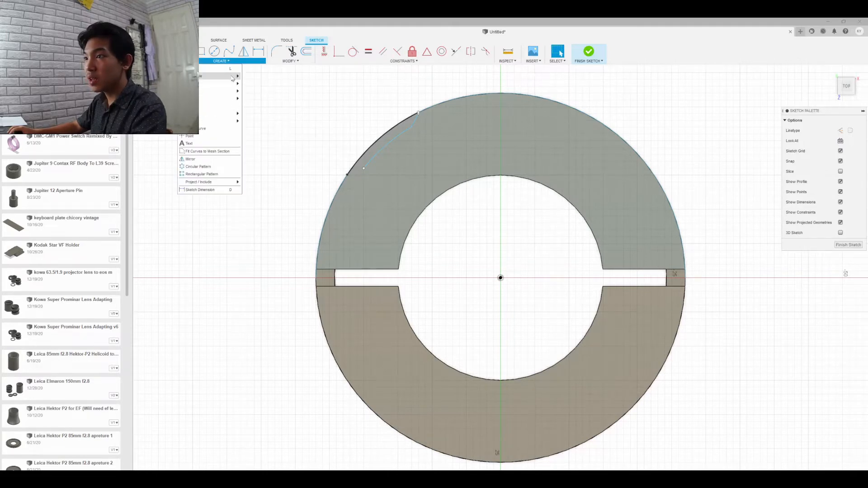
{"action": "left_click", "coordinate": [232, 76]}
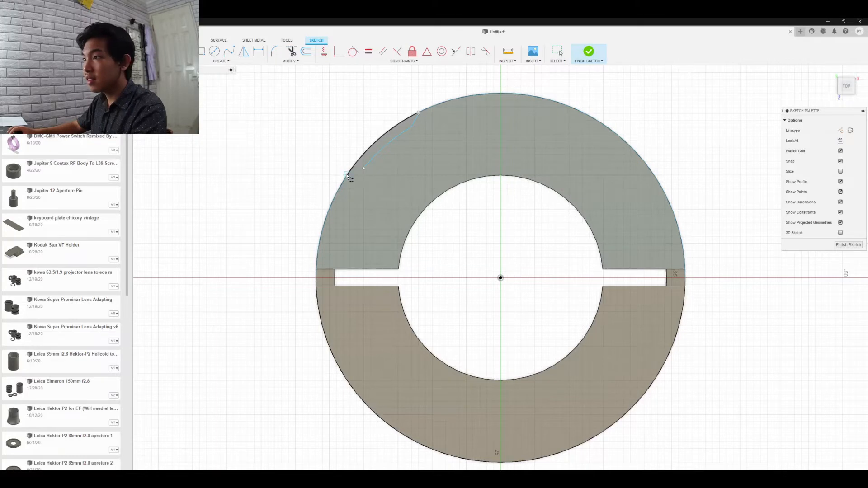
{"action": "left_click", "coordinate": [347, 174]}
{"action": "left_click", "coordinate": [849, 246]}
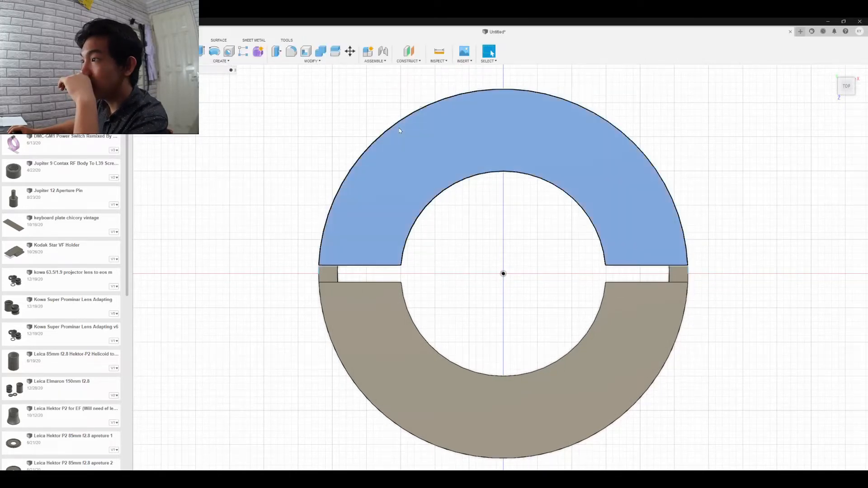
Try to select the sliver between the two upper-left arcs as the profile for a new-body extrusion.
{"action": "left_click", "coordinate": [401, 131]}
{"action": "left_click", "coordinate": [403, 129]}
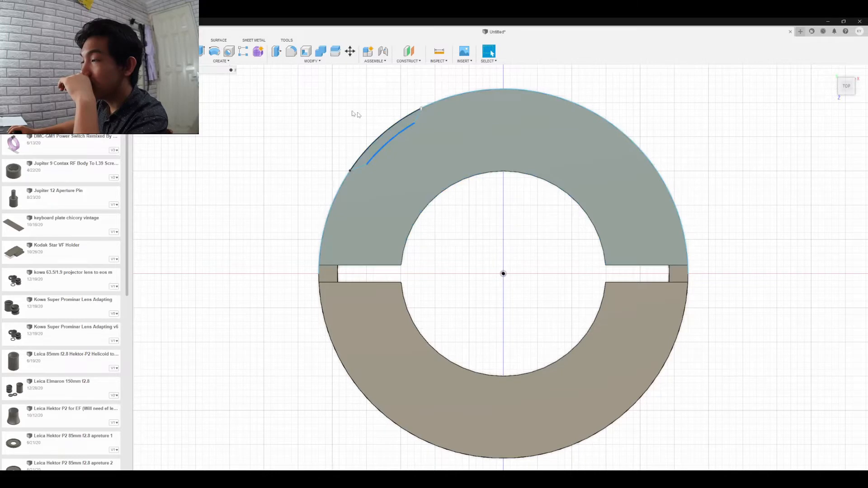
{"action": "left_click", "coordinate": [218, 60]}
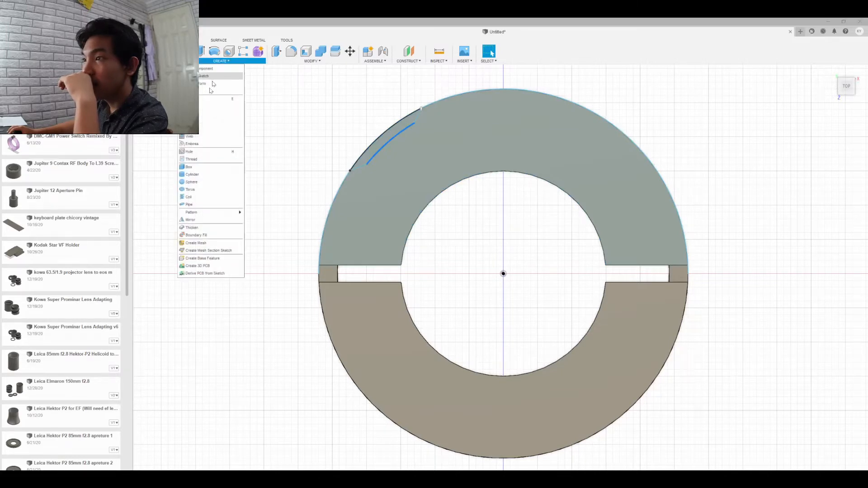
{"action": "left_click", "coordinate": [210, 101]}
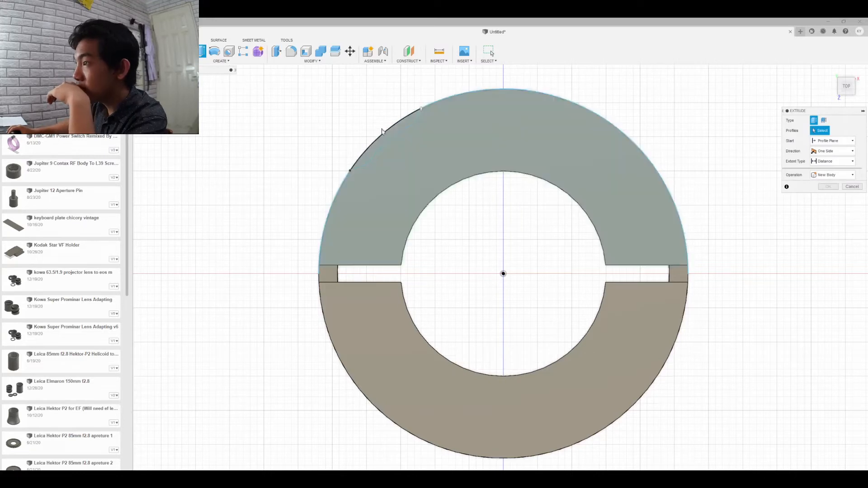
{"action": "left_click", "coordinate": [383, 137]}
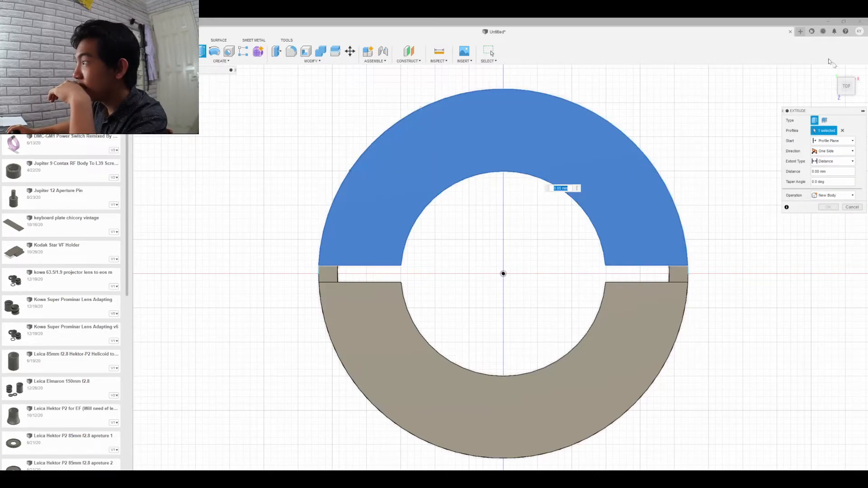
{"action": "mouse_move", "coordinate": [847, 91]}
{"action": "left_mouse_down"}
{"action": "mouse_move", "coordinate": [842, 69]}
{"action": "mouse_move", "coordinate": [845, 90]}
{"action": "left_mouse_up"}
{"action": "left_click", "coordinate": [845, 90]}
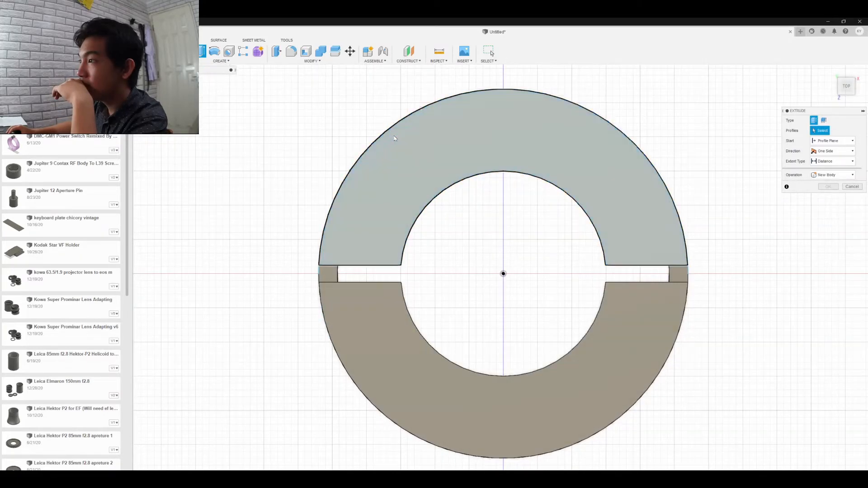
{"action": "left_click", "coordinate": [395, 137]}
Try an Offset start with one-sided direction for the extrusion and cancel the command.
{"action": "left_click", "coordinate": [834, 151]}
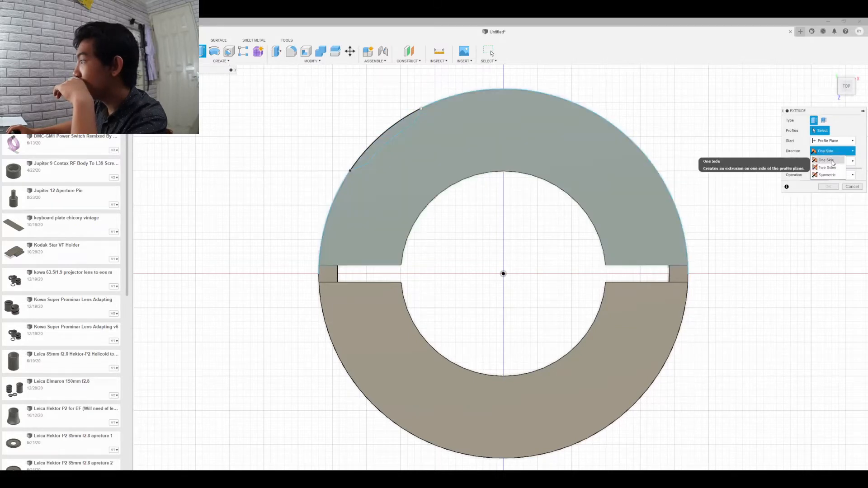
{"action": "left_click", "coordinate": [832, 160]}
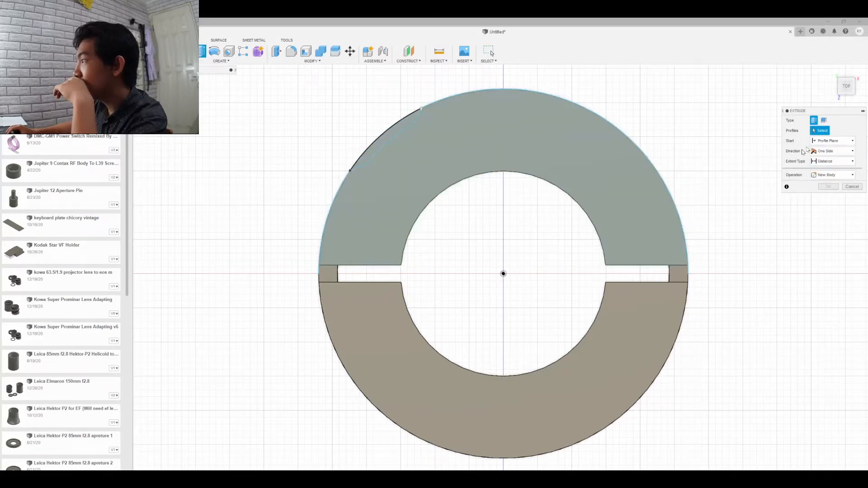
{"action": "left_click", "coordinate": [830, 161]}
{"action": "left_click", "coordinate": [824, 172]}
{"action": "left_click", "coordinate": [824, 176]}
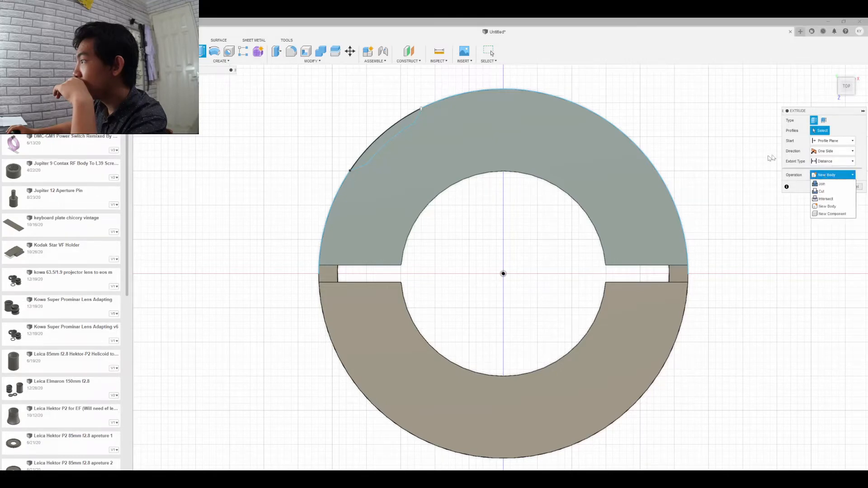
{"action": "left_click", "coordinate": [798, 142]}
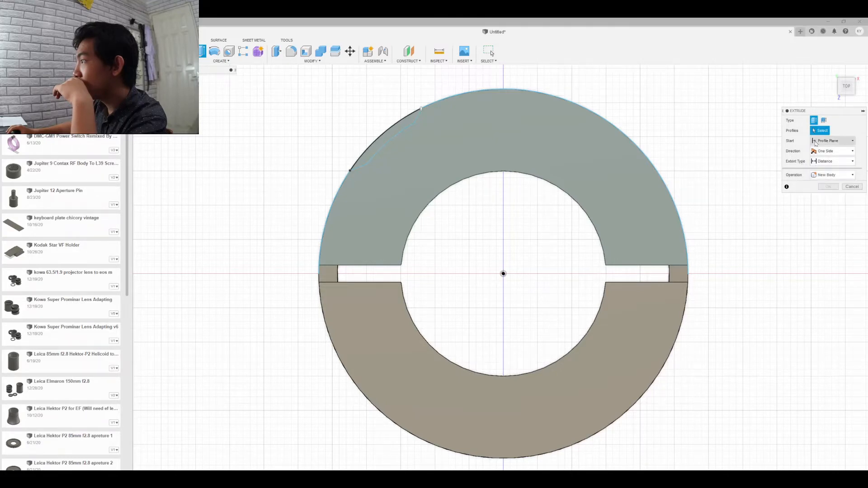
{"action": "left_click", "coordinate": [816, 142]}
{"action": "left_click", "coordinate": [820, 159]}
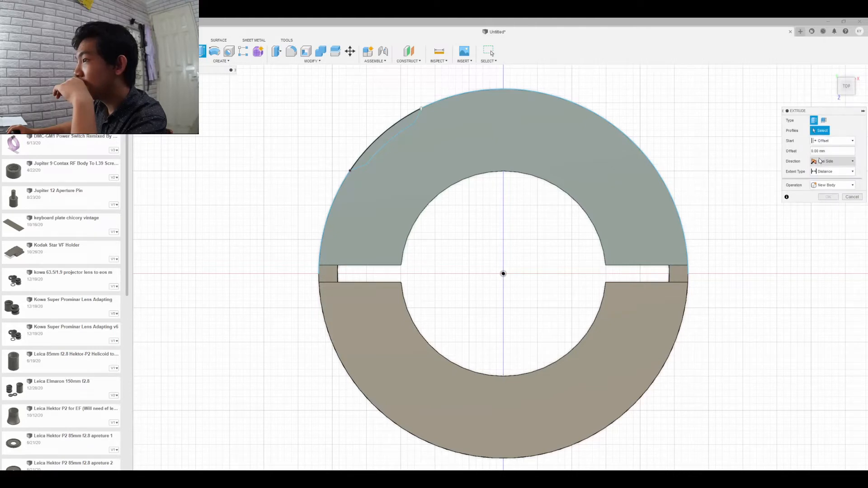
{"action": "left_click", "coordinate": [859, 198]}
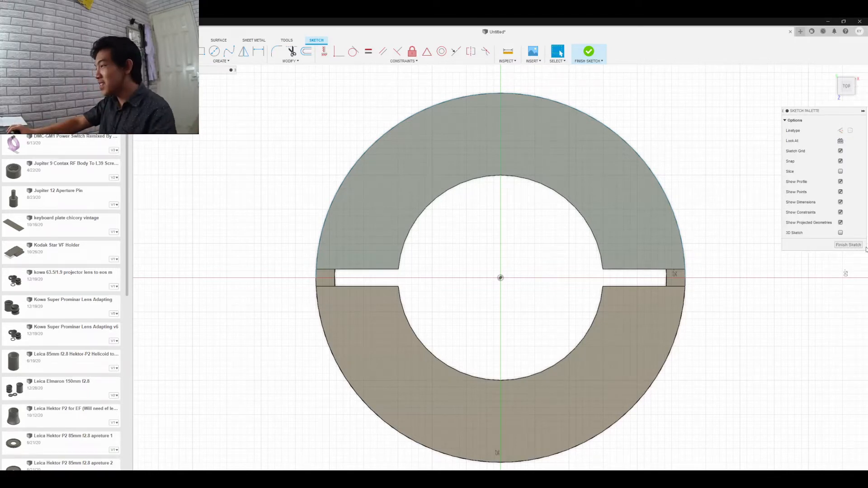
Leave the sketch and place a cylinder about 13 mm in diameter centered on the upper half-ring's upper-left outer edge.
{"action": "left_click", "coordinate": [850, 245]}
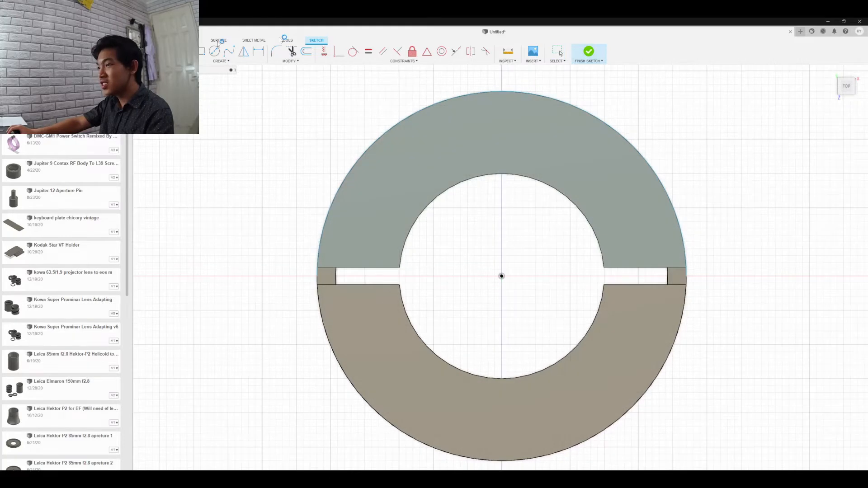
{"action": "left_click", "coordinate": [236, 61]}
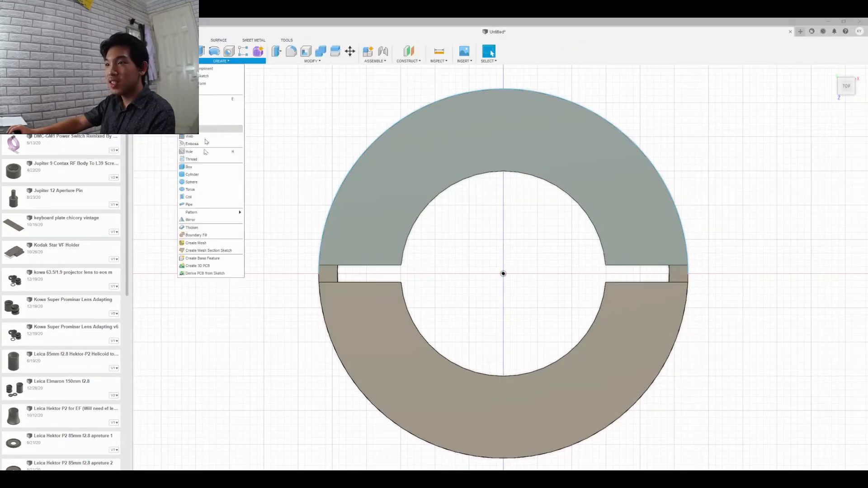
{"action": "left_click", "coordinate": [205, 175]}
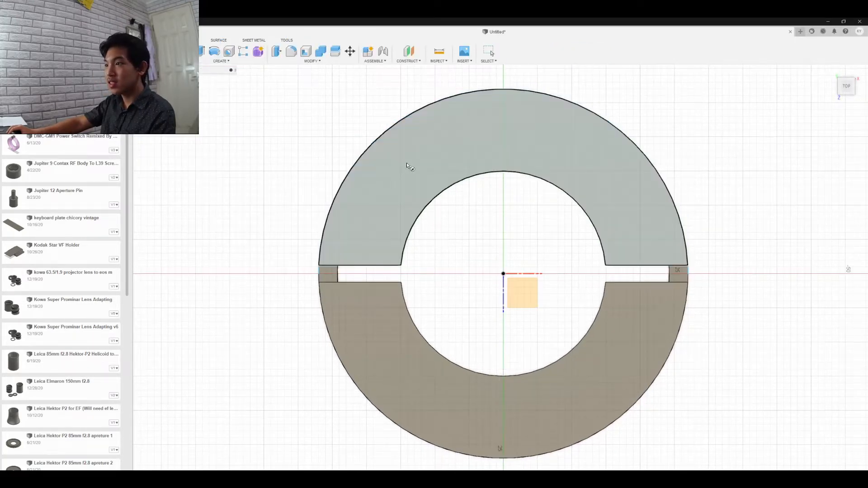
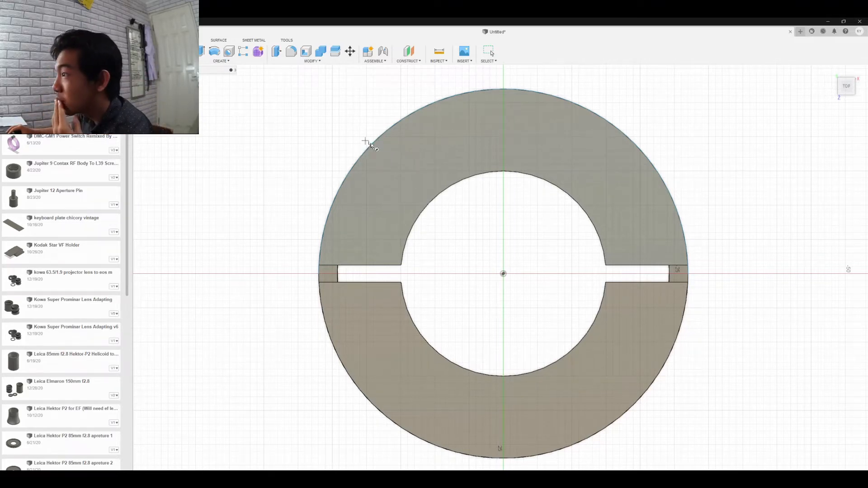
{"action": "left_click", "coordinate": [373, 144]}
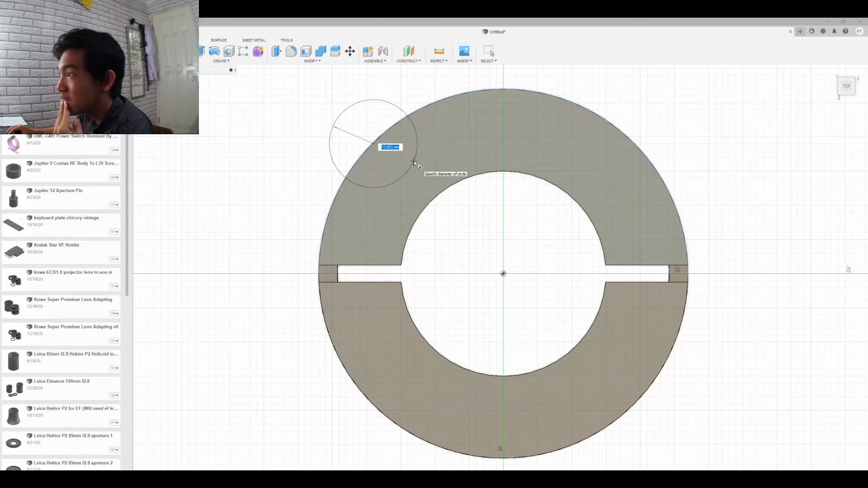
{"action": "left_click", "coordinate": [414, 161]}
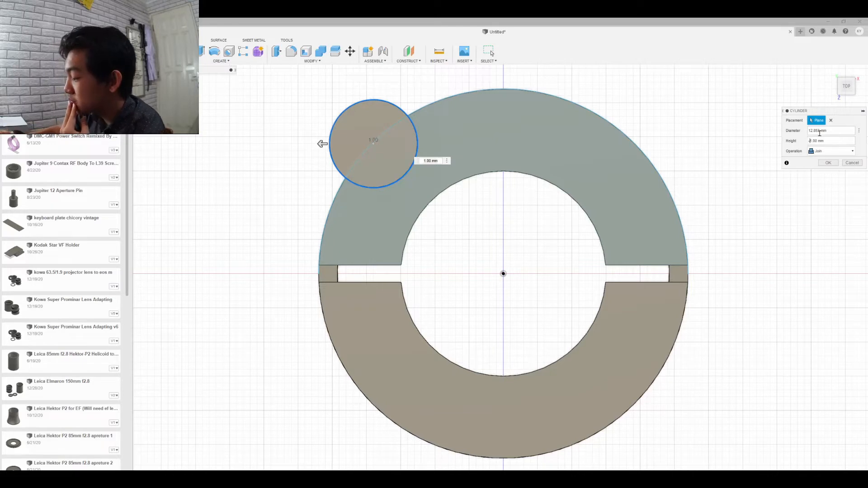
Set the cylinder's height to -2 mm as a cut and apply it to the upper half-ring.
{"action": "type", "text": "-"}
{"action": "key", "text": "Delete"}
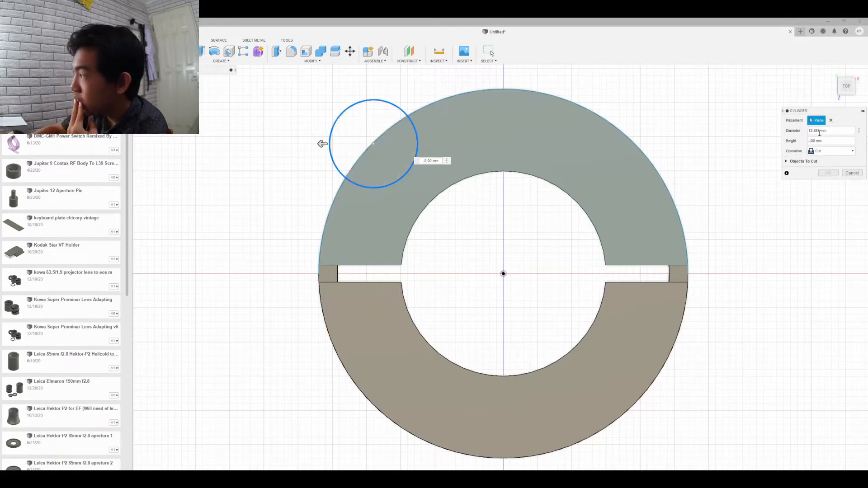
{"action": "type", "text": "2"}
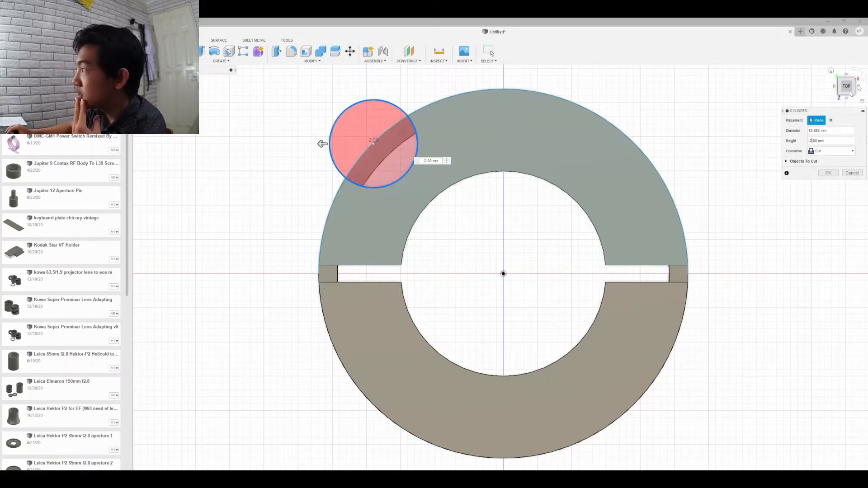
{"action": "left_click", "coordinate": [850, 89]}
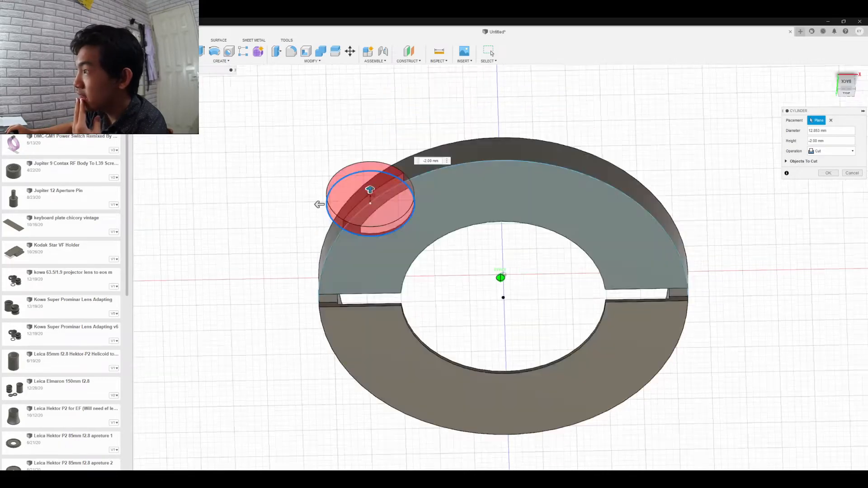
{"action": "mouse_move", "coordinate": [850, 89]}
{"action": "left_mouse_down"}
{"action": "mouse_move", "coordinate": [854, 66]}
{"action": "mouse_move", "coordinate": [853, 86]}
{"action": "left_mouse_up"}
{"action": "left_click", "coordinate": [853, 86]}
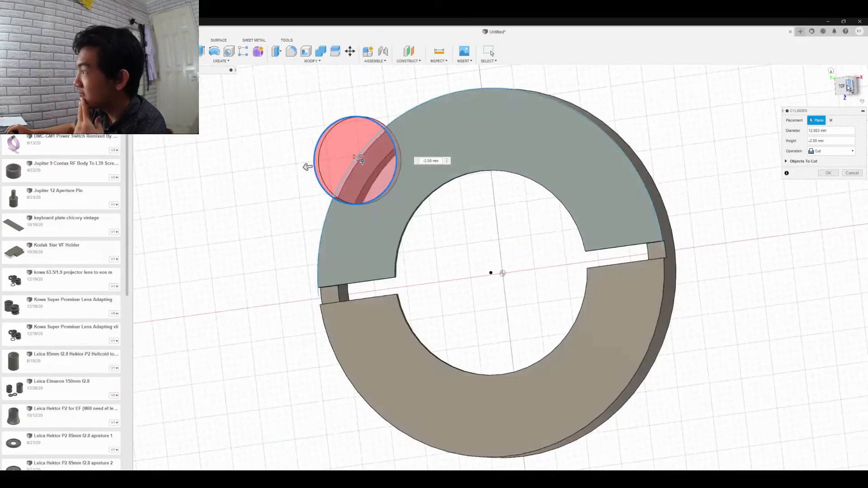
{"action": "left_click", "coordinate": [842, 87]}
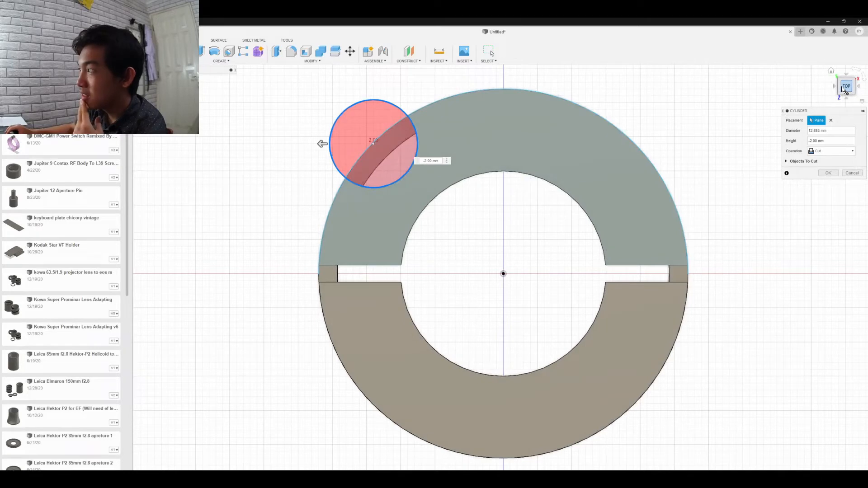
{"action": "left_click", "coordinate": [831, 174]}
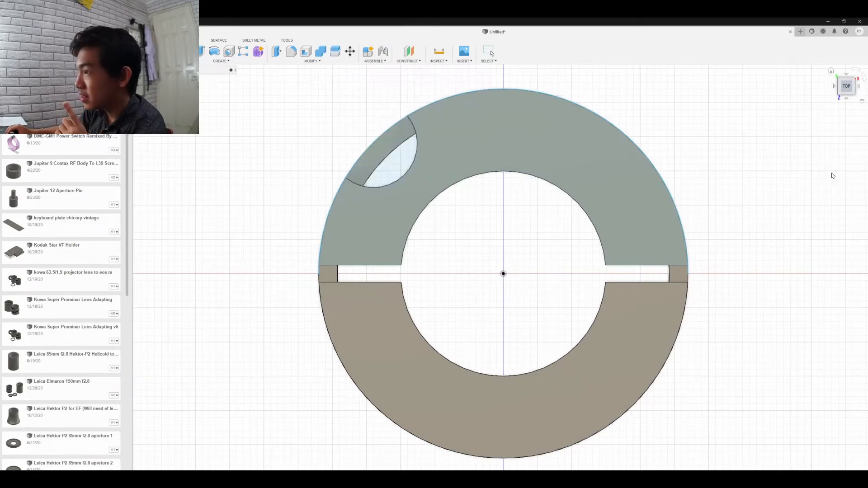
{"action": "mouse_move", "coordinate": [850, 91]}
{"action": "left_mouse_down"}
{"action": "mouse_move", "coordinate": [861, 101]}
{"action": "mouse_move", "coordinate": [834, 91]}
{"action": "mouse_move", "coordinate": [829, 113]}
{"action": "mouse_move", "coordinate": [837, 92]}
{"action": "left_mouse_up"}
{"action": "left_click", "coordinate": [845, 87]}
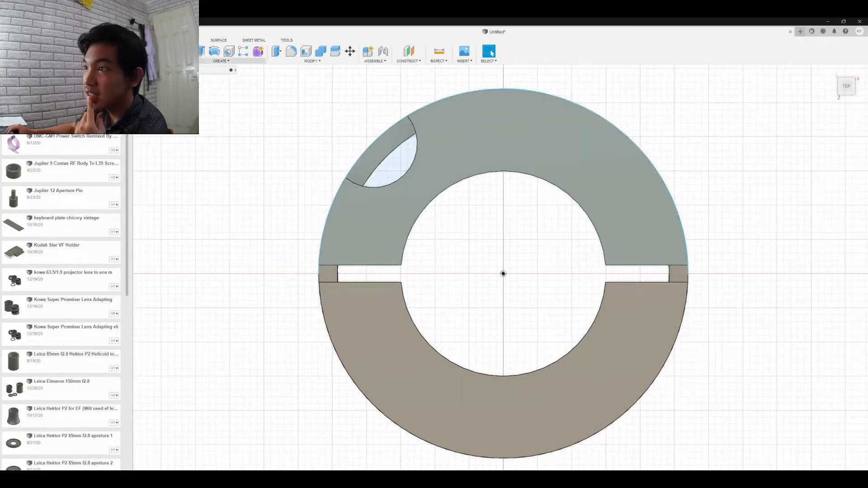
{"action": "left_click", "coordinate": [221, 61]}
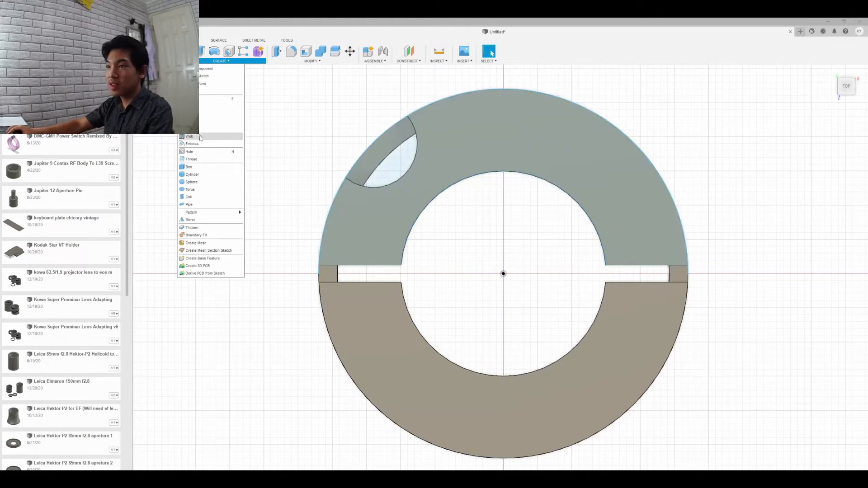
{"action": "left_click", "coordinate": [201, 174]}
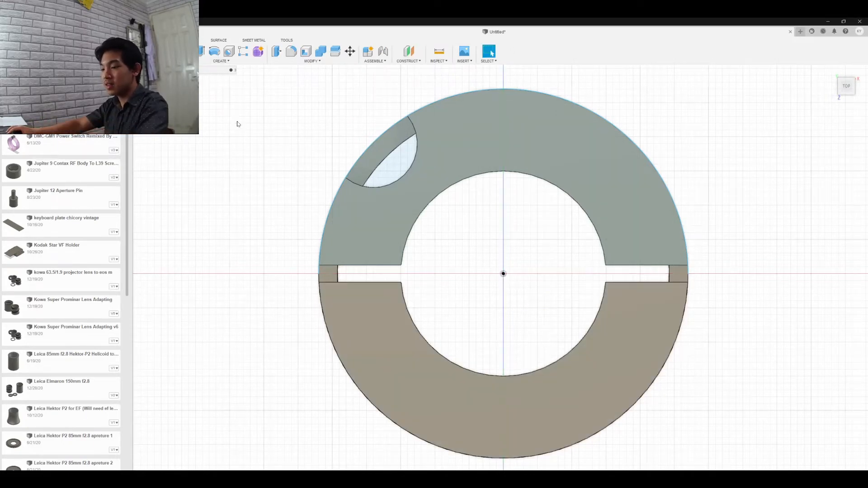
{"action": "left_click", "coordinate": [519, 424]}
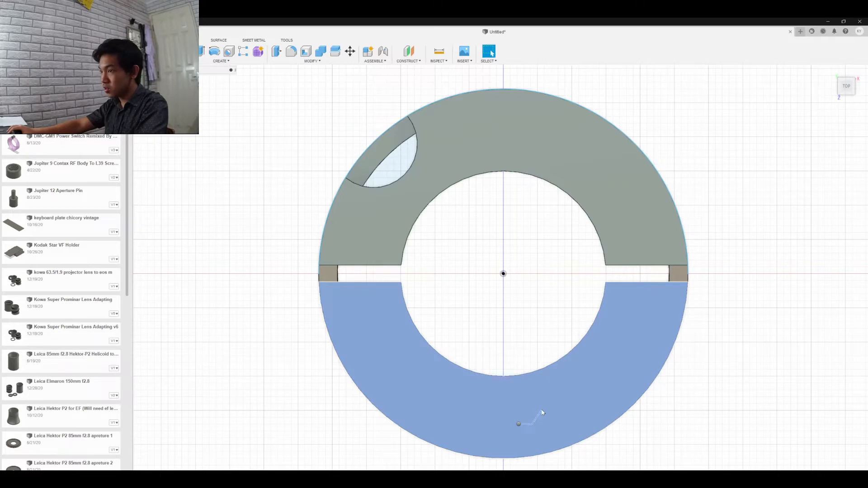
{"action": "right_click", "coordinate": [543, 412]}
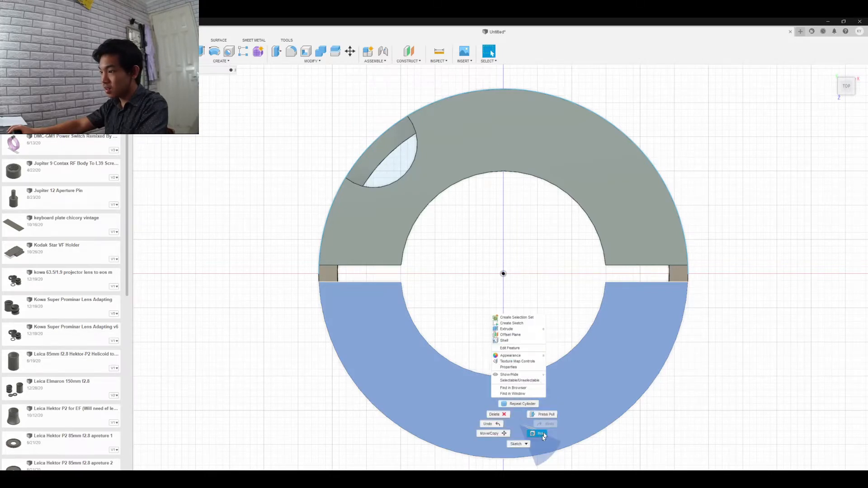
{"action": "key", "text": "Escape"}
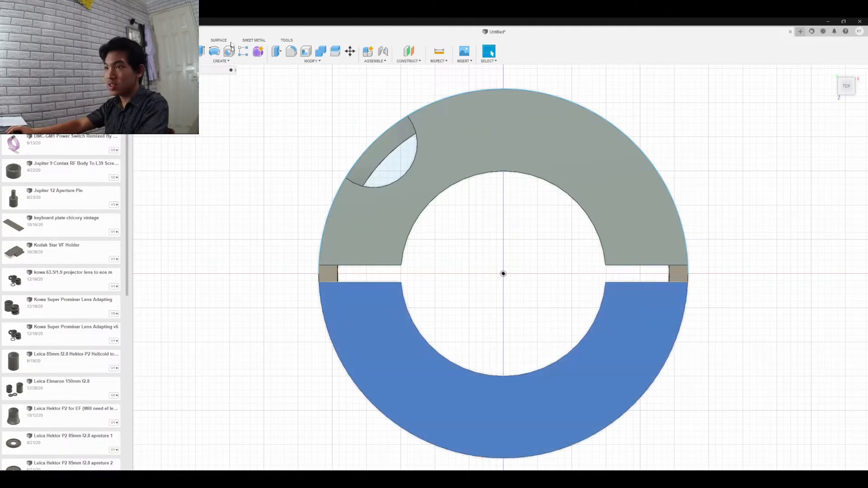
{"action": "key", "text": "Escape"}
Place a cylinder about 13 mm in diameter on the lower half-ring, centered near its bottom outer edge just left of the vertical axis.
{"action": "left_click", "coordinate": [233, 62]}
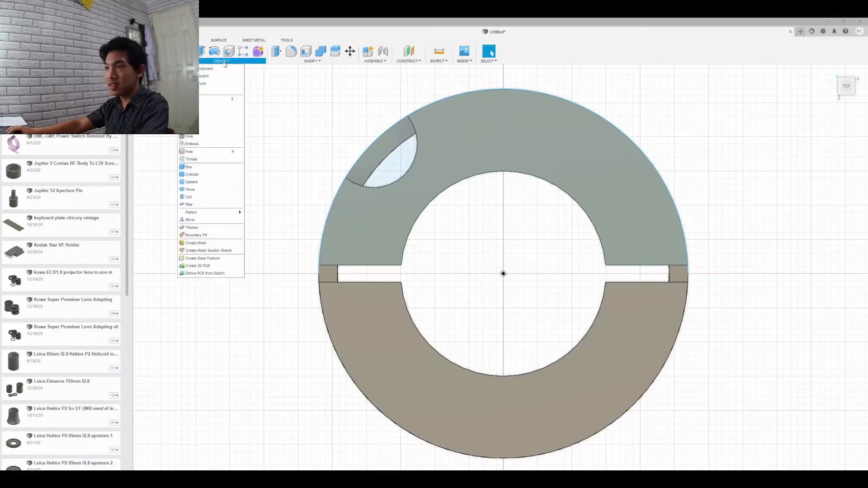
{"action": "left_click", "coordinate": [219, 173]}
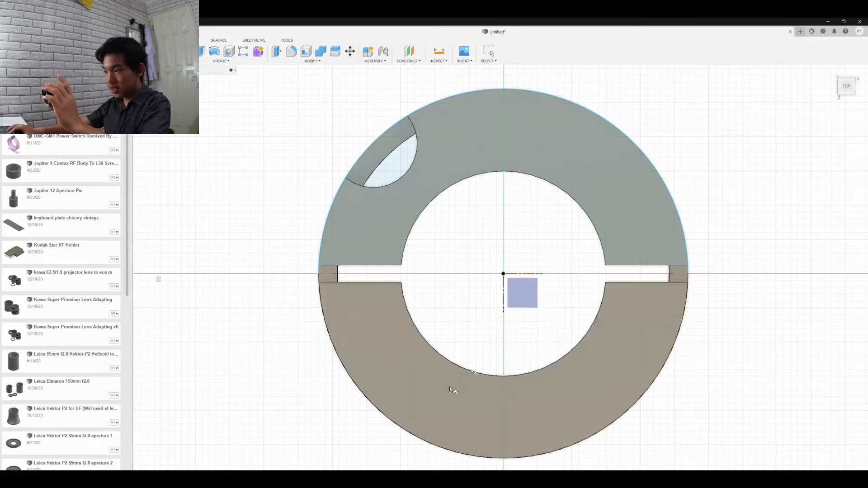
{"action": "left_click", "coordinate": [463, 418]}
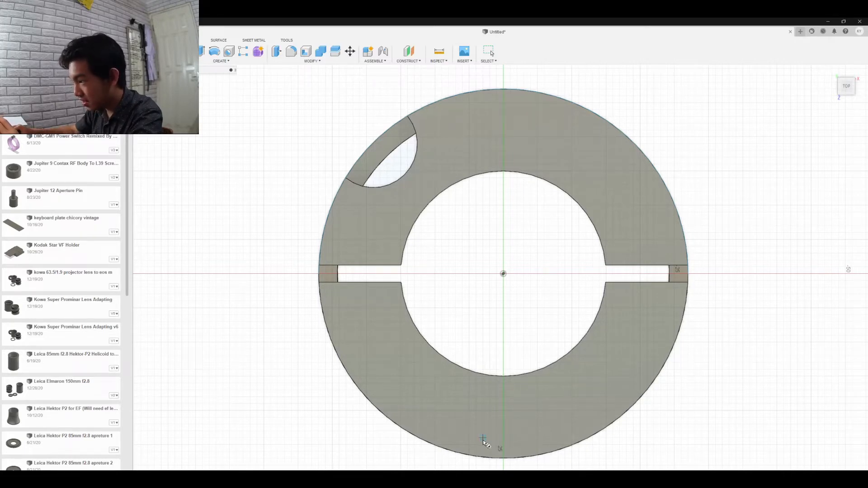
{"action": "left_click", "coordinate": [483, 437]}
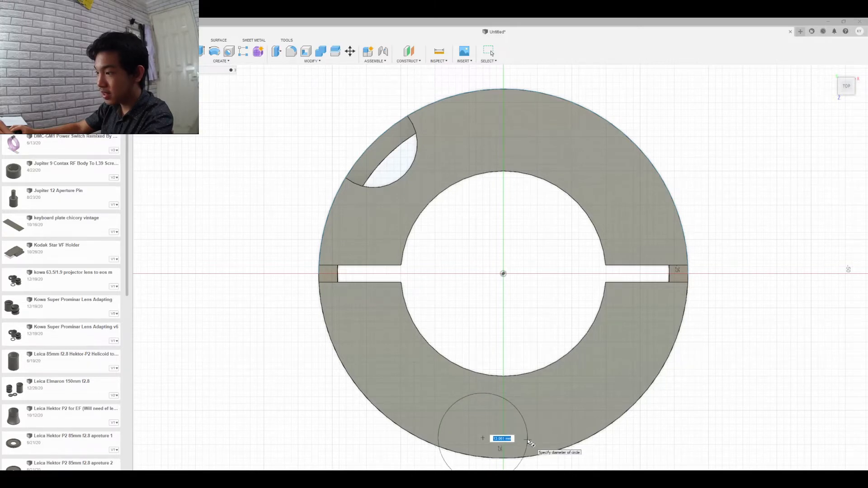
{"action": "left_click", "coordinate": [529, 438]}
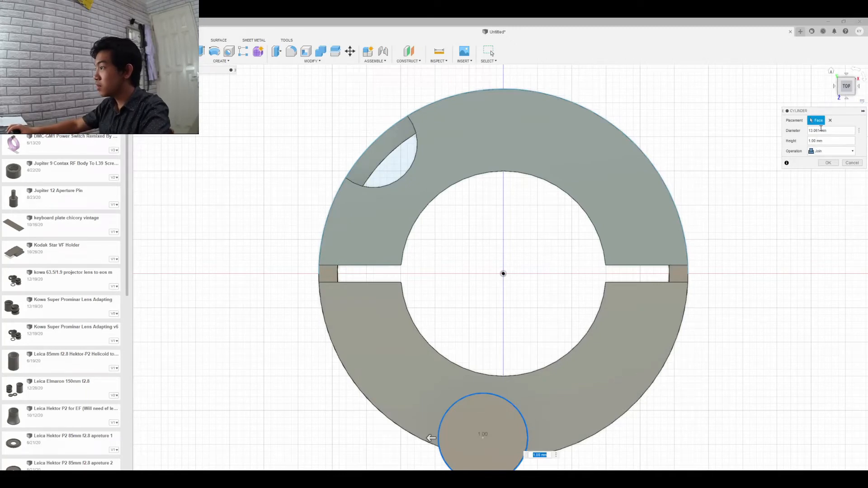
Set the cylinder's diameter to 13 mm and height to -2 mm, and apply it as a cut through the lower half-ring.
{"action": "left_click", "coordinate": [821, 130]}
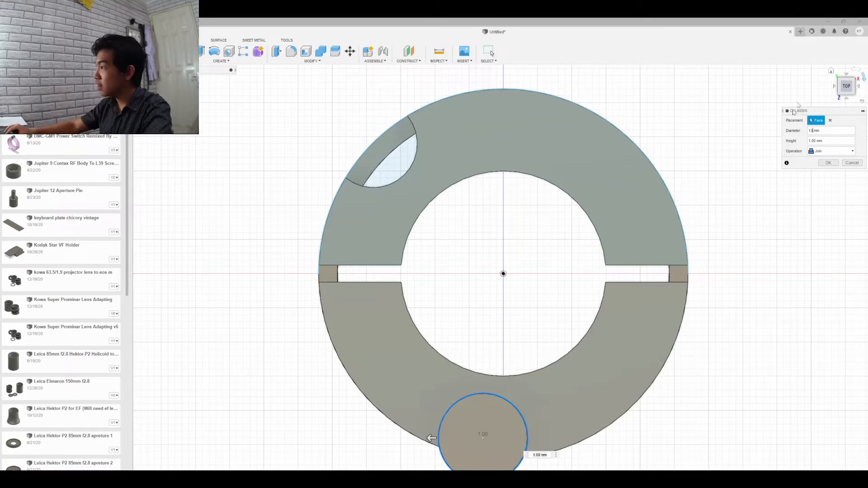
{"action": "left_click", "coordinate": [814, 141]}
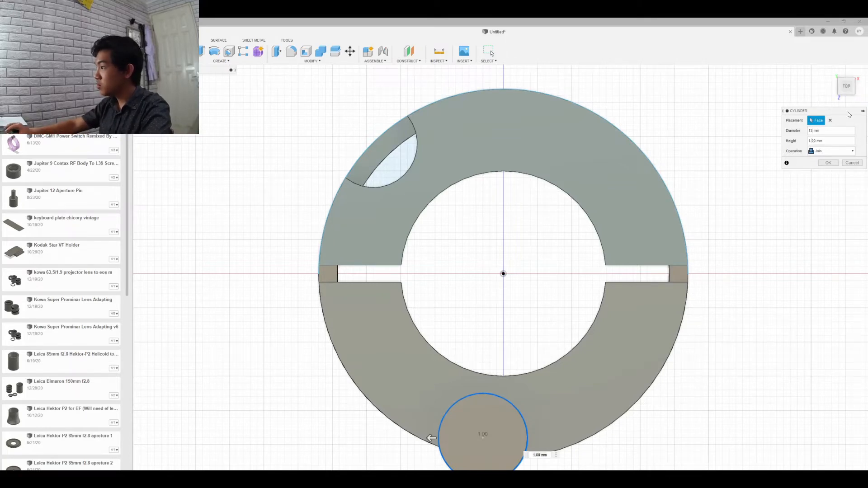
{"action": "key", "text": "BackSpace"}
{"action": "key", "text": "BackSpace"}
{"action": "type", "text": "-2"}
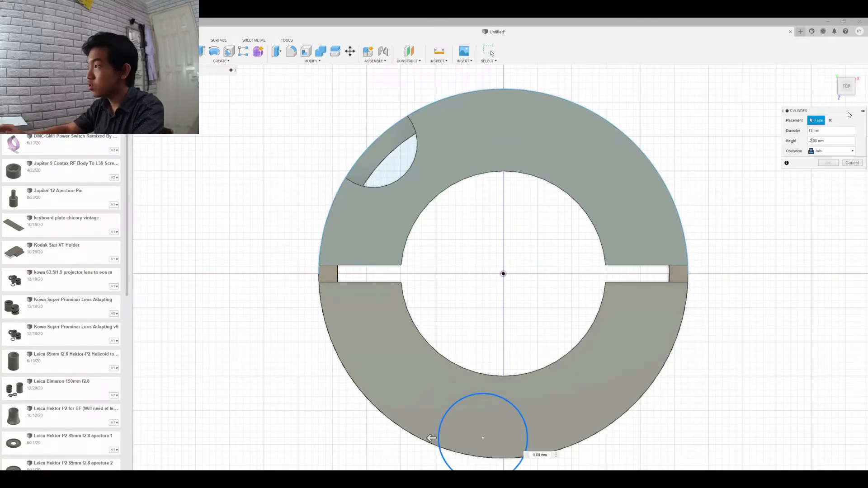
{"action": "key", "text": "Return"}
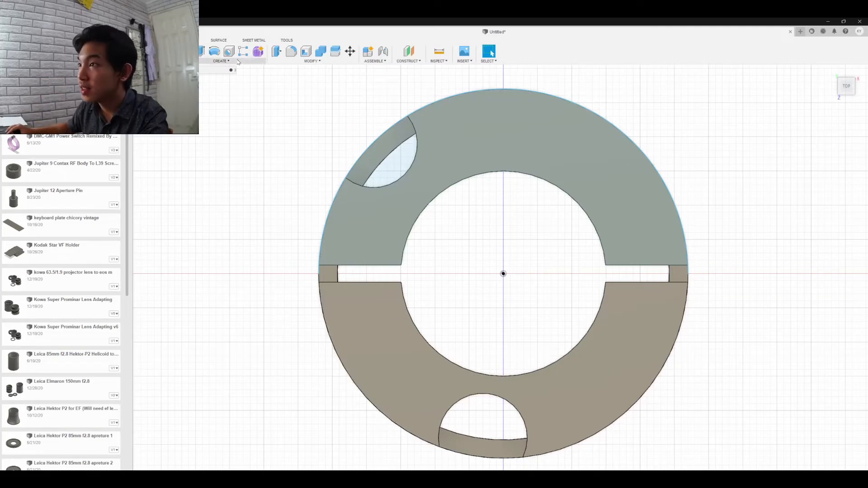
Place a cylinder about 8 mm in diameter centered on the lower half-ring's right outer edge, just below the slot.
{"action": "left_click", "coordinate": [221, 61]}
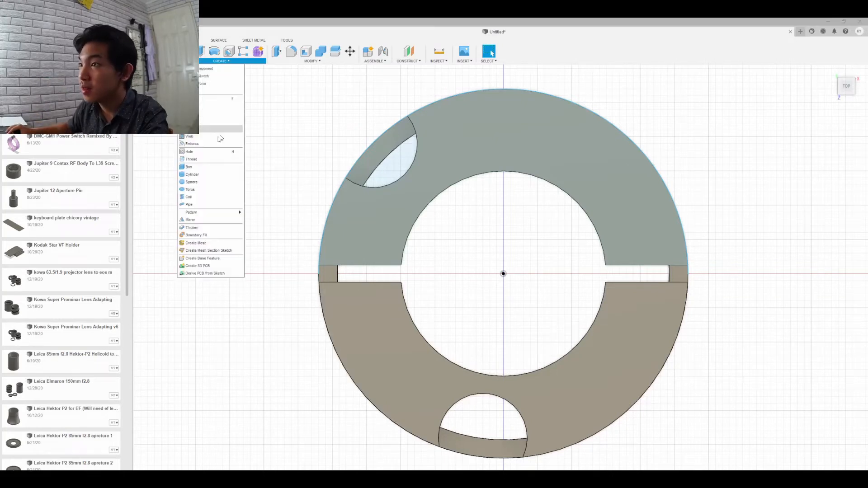
{"action": "left_click", "coordinate": [206, 175]}
{"action": "left_click", "coordinate": [644, 337]}
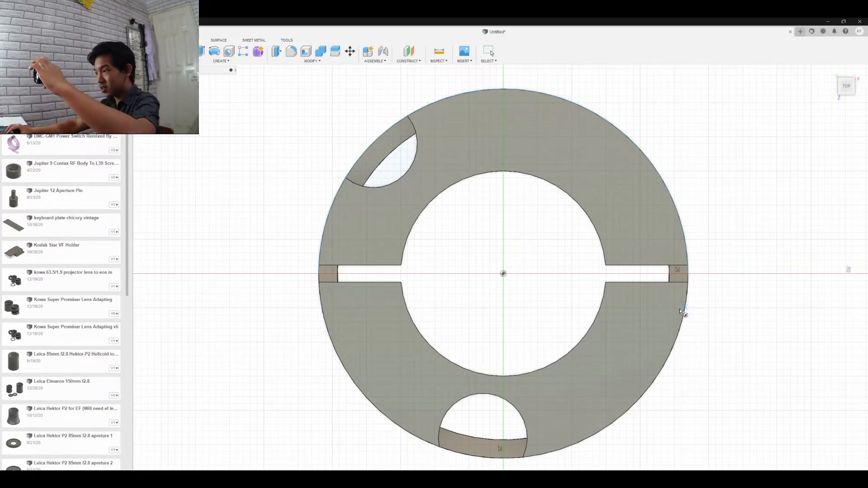
{"action": "left_click", "coordinate": [683, 318]}
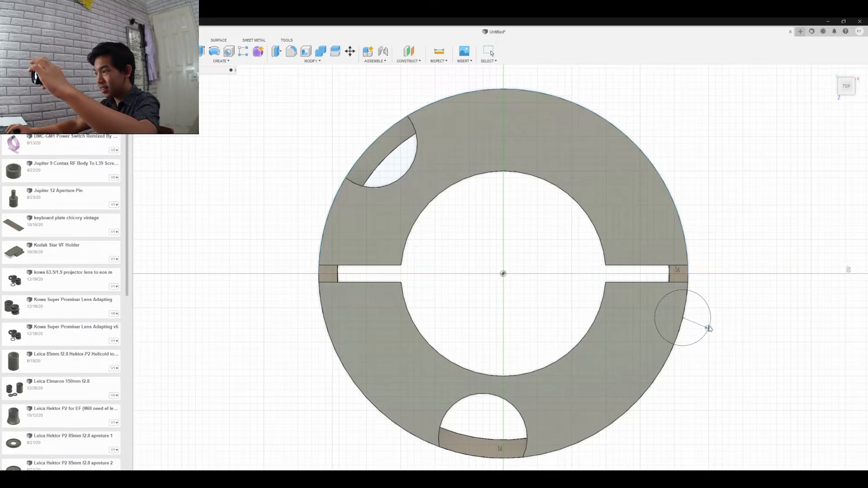
{"action": "left_click", "coordinate": [709, 326]}
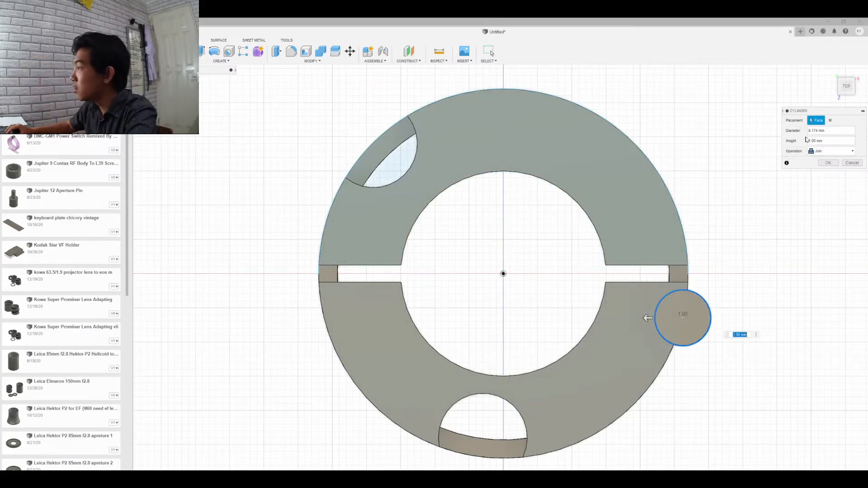
Set the small cylinder's height to -2 mm and apply it as a cut in the lower half-ring's right edge.
{"action": "left_click", "coordinate": [812, 140]}
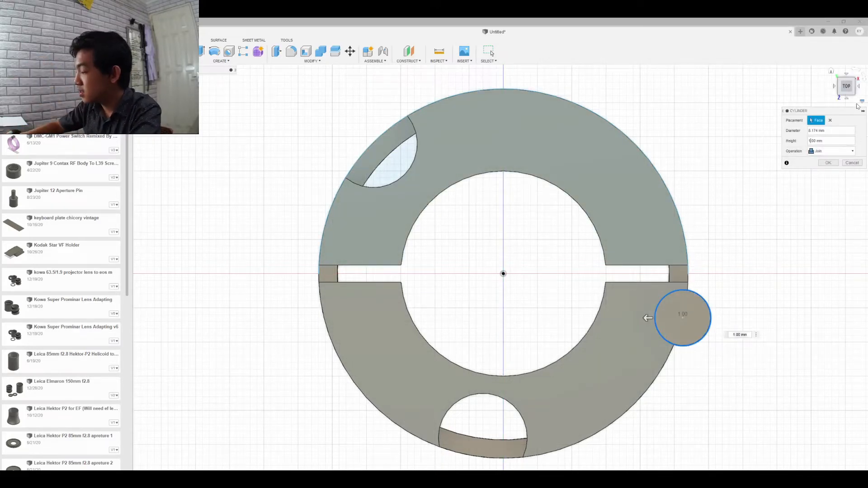
{"action": "key", "text": "BackSpace"}
{"action": "type", "text": "-2"}
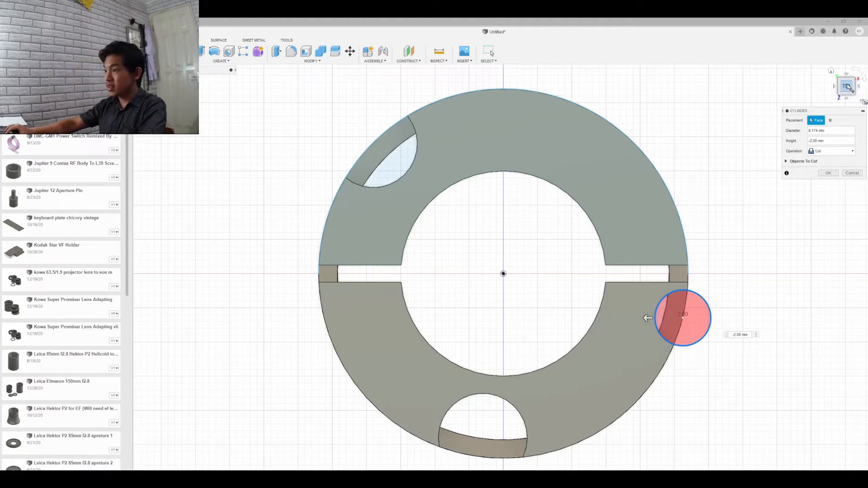
{"action": "left_click", "coordinate": [848, 86]}
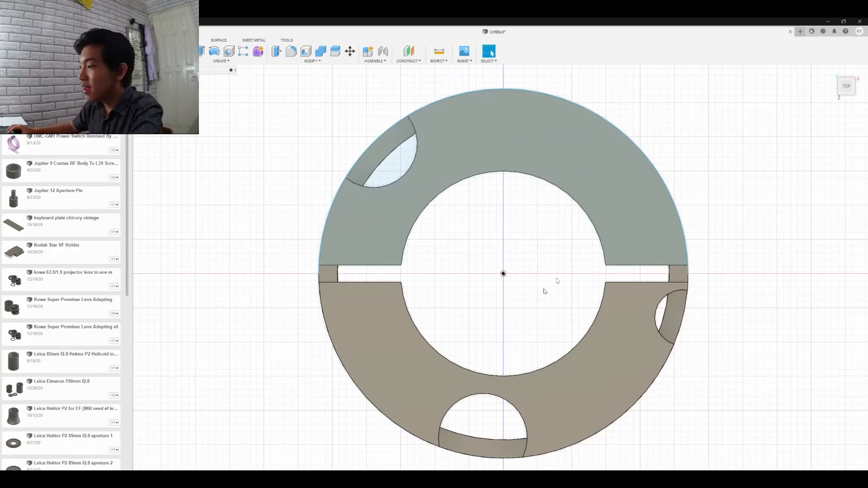
{"action": "left_click_drag", "start_coordinate": [852, 90], "coordinate": [864, 55]}
{"action": "left_click", "coordinate": [846, 81]}
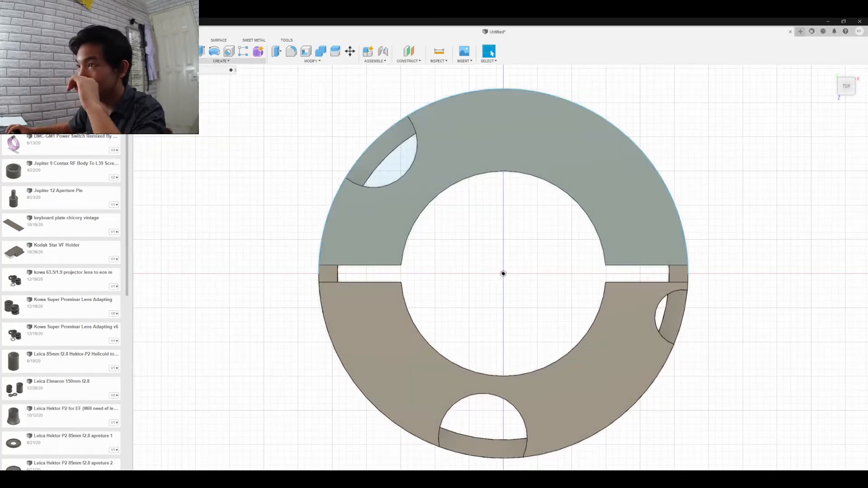
{"action": "left_click", "coordinate": [221, 61]}
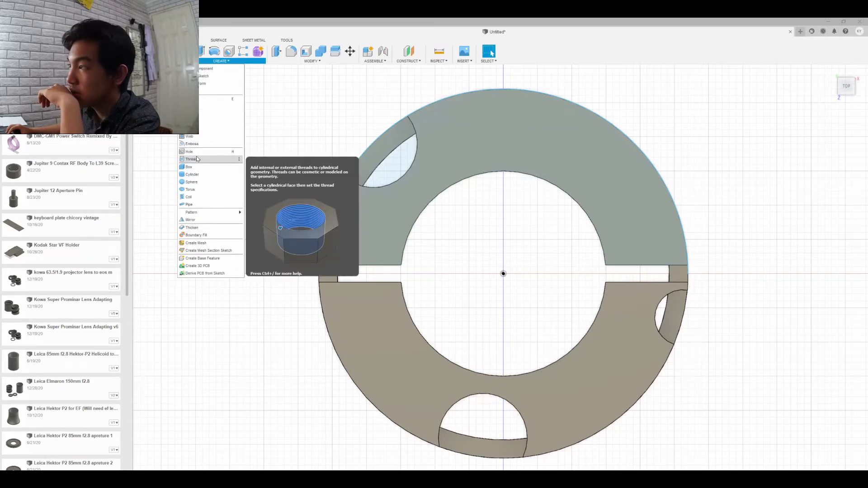
{"action": "left_click", "coordinate": [266, 143]}
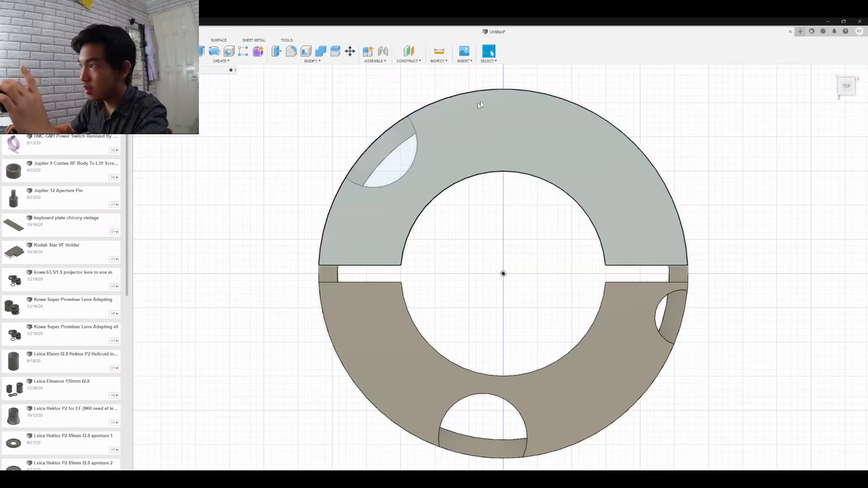
{"action": "left_click", "coordinate": [248, 61]}
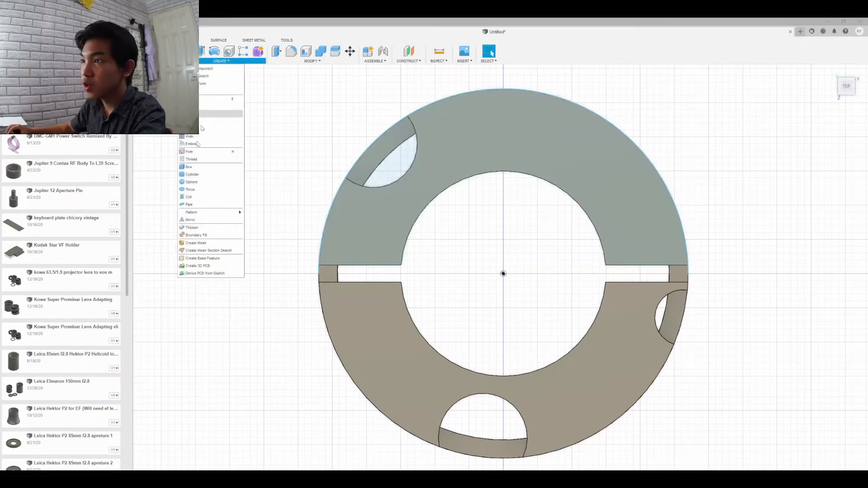
{"action": "left_click", "coordinate": [189, 167]}
{"action": "left_click", "coordinate": [445, 125]}
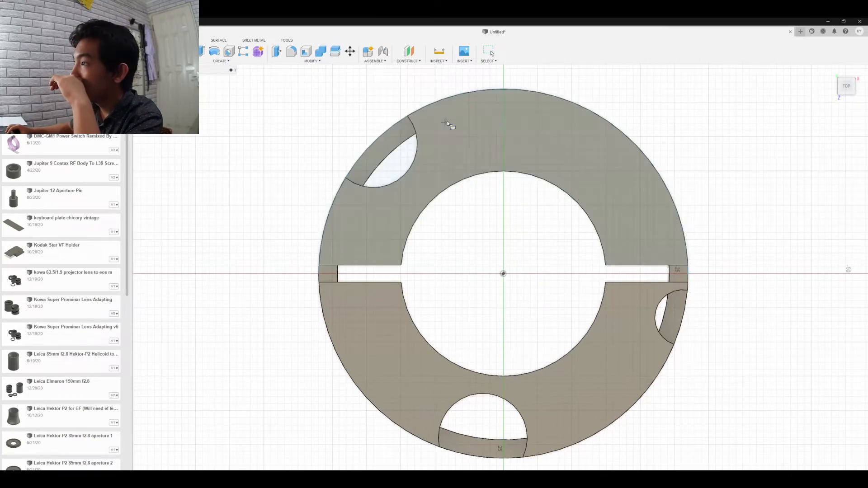
{"action": "left_click", "coordinate": [443, 83]}
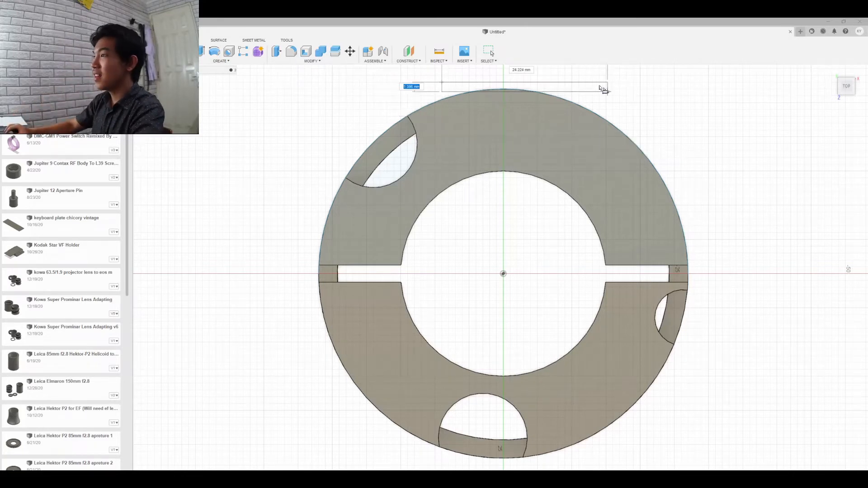
{"action": "left_click", "coordinate": [600, 85]}
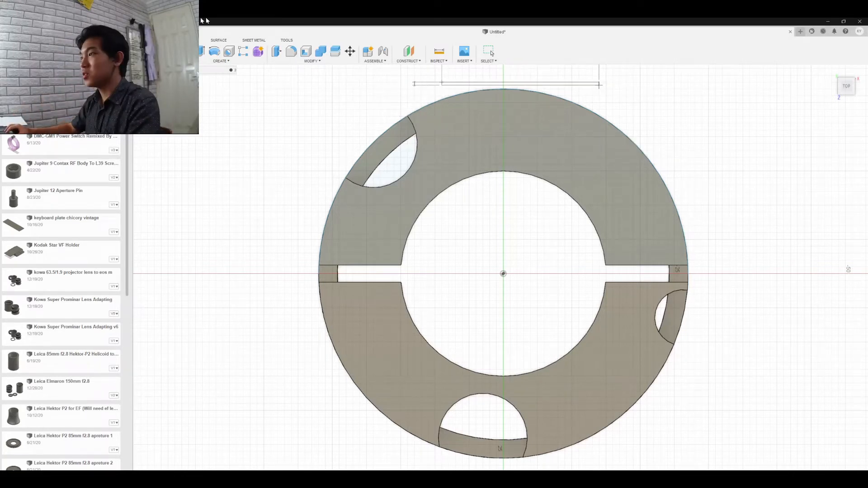
{"action": "key", "text": "Escape"}
{"action": "left_click", "coordinate": [226, 61]}
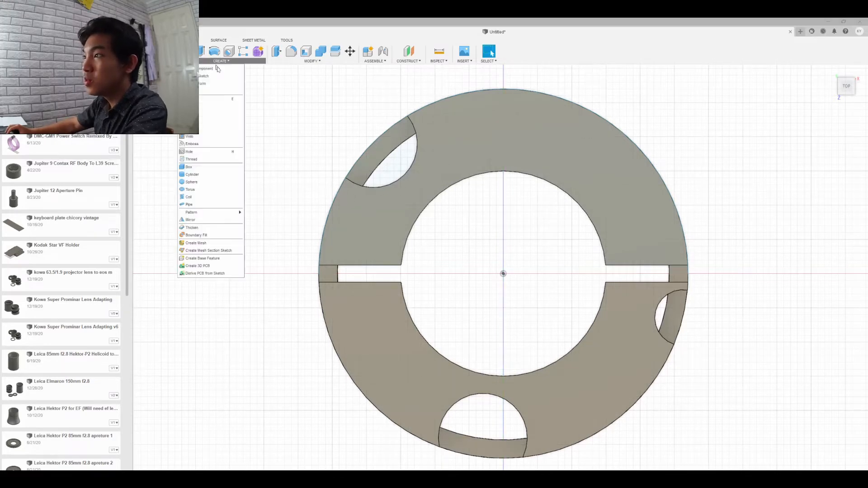
{"action": "left_click", "coordinate": [190, 167]}
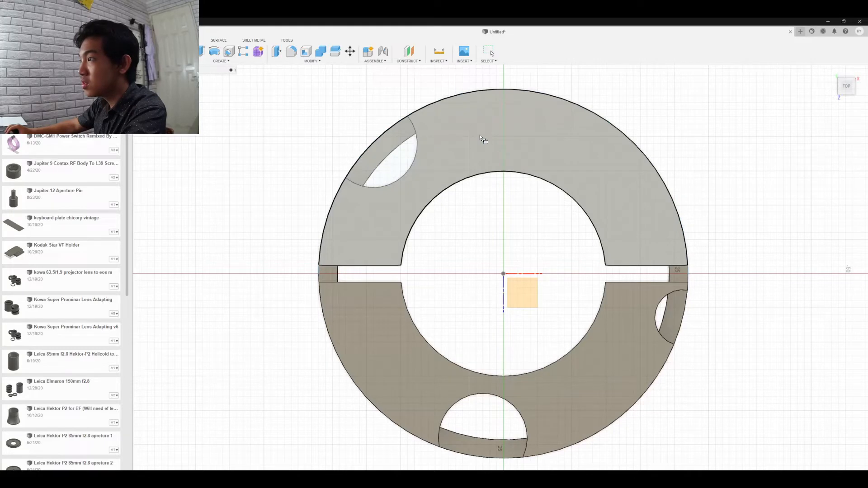
{"action": "left_click", "coordinate": [460, 106]}
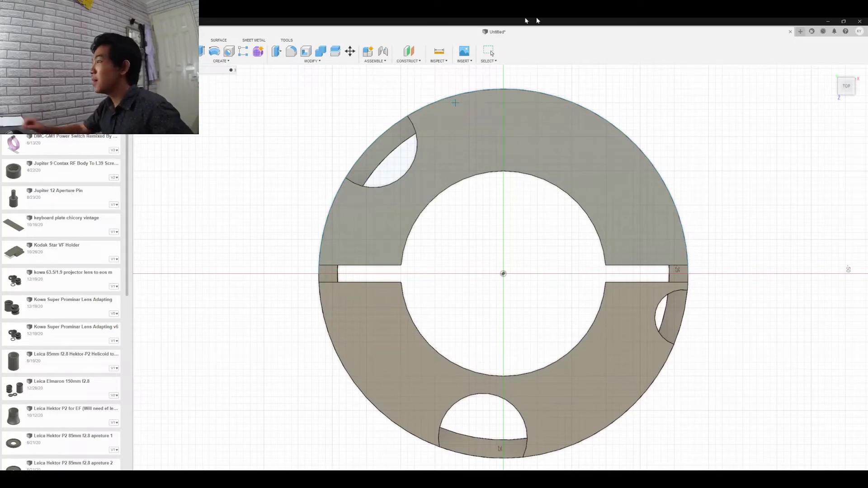
{"action": "left_click_drag", "start_coordinate": [849, 88], "coordinate": [806, 417]}
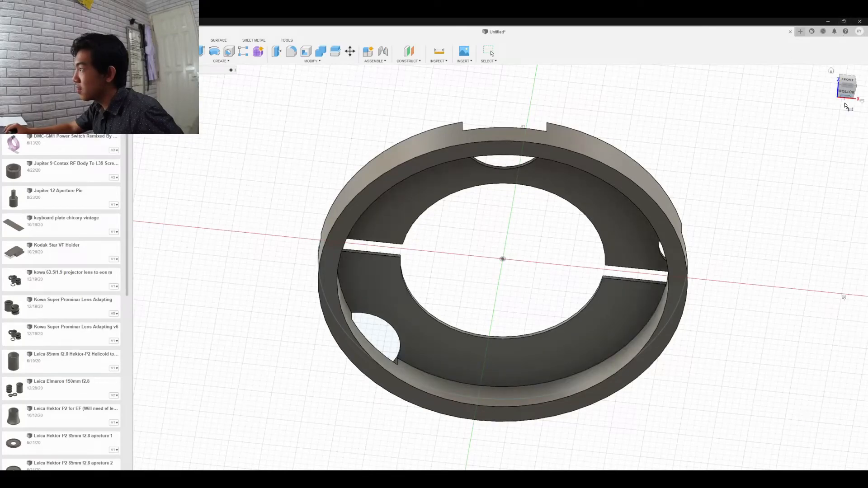
{"action": "mouse_move", "coordinate": [847, 94]}
{"action": "left_mouse_down"}
{"action": "mouse_move", "coordinate": [797, 297]}
{"action": "mouse_move", "coordinate": [845, 91]}
{"action": "mouse_move", "coordinate": [834, 468]}
{"action": "left_mouse_up"}
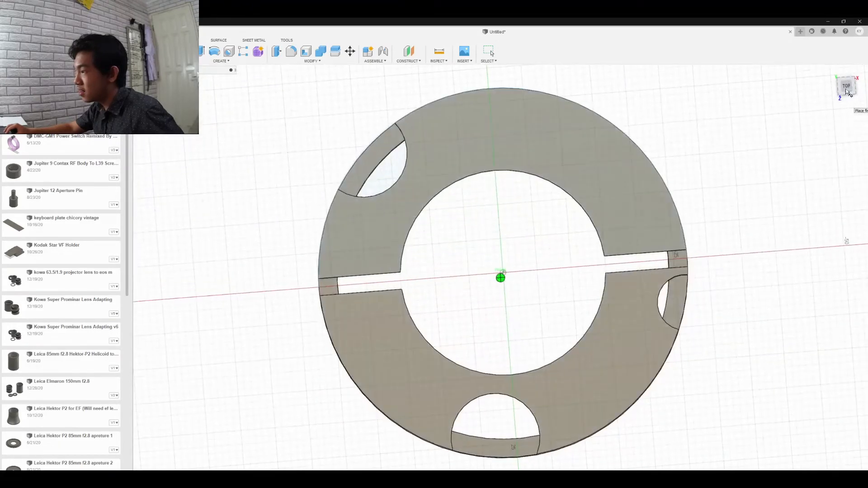
{"action": "left_click", "coordinate": [847, 87]}
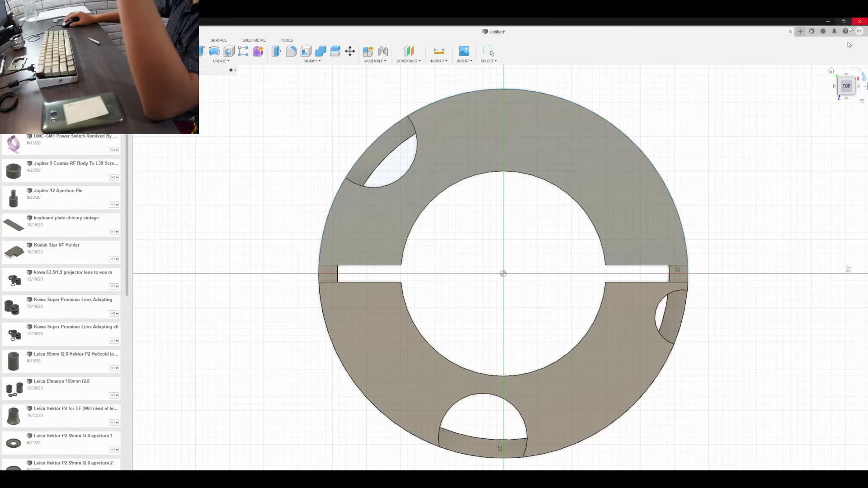
Offset the half-ring face on the disc's underside, setting its depth to 3.5 mm, and apply the change.
{"action": "left_click_drag", "start_coordinate": [848, 87], "coordinate": [844, 16]}
{"action": "left_click", "coordinate": [848, 93]}
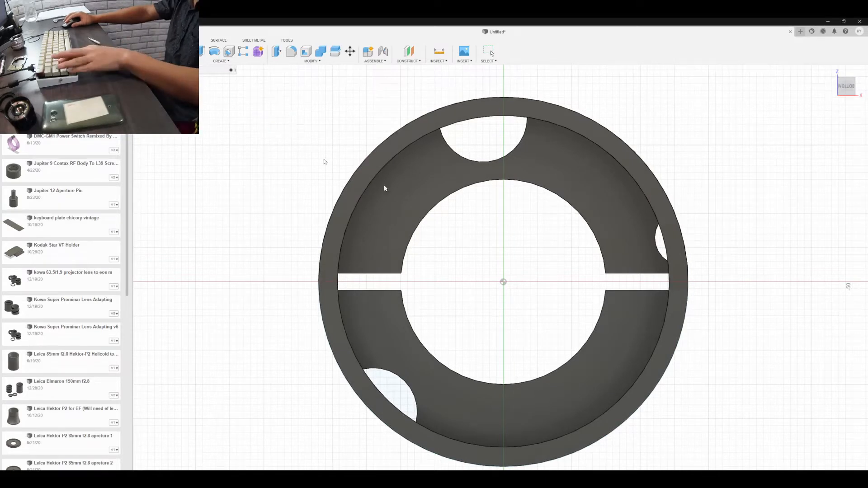
{"action": "left_click", "coordinate": [508, 409]}
{"action": "right_click", "coordinate": [508, 410]}
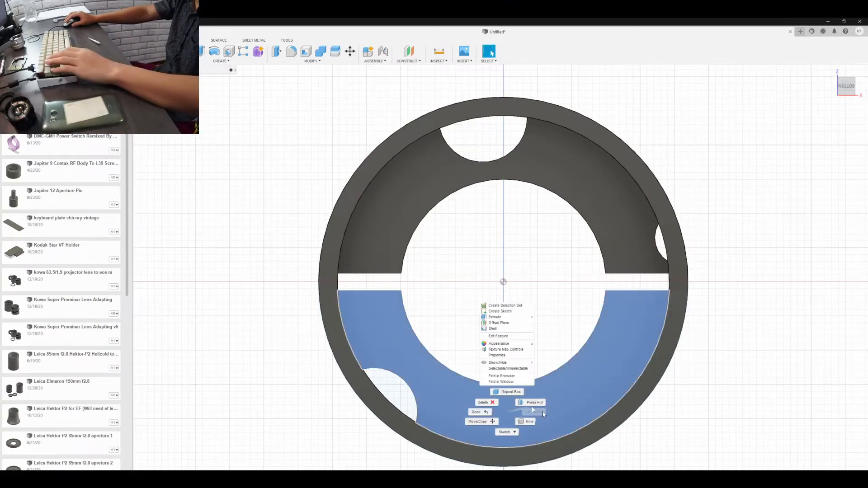
{"action": "left_click", "coordinate": [542, 412]}
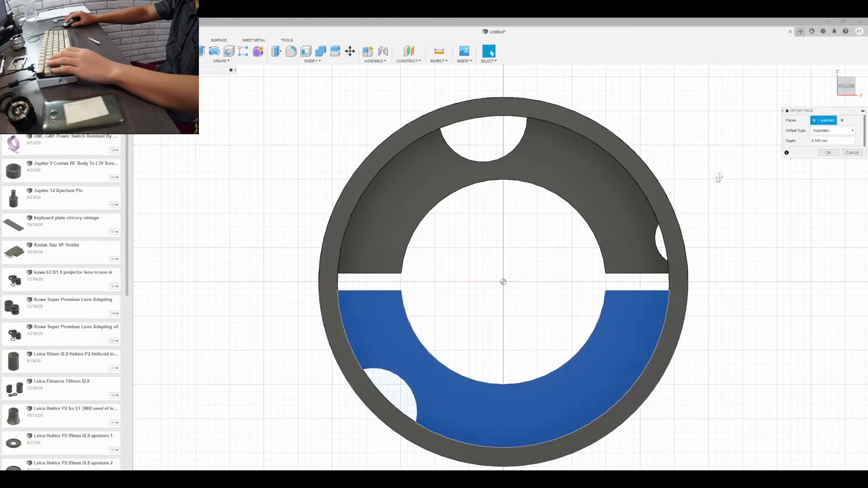
{"action": "mouse_move", "coordinate": [847, 87]}
{"action": "left_mouse_down"}
{"action": "mouse_move", "coordinate": [847, 111]}
{"action": "mouse_move", "coordinate": [849, 97]}
{"action": "left_mouse_up"}
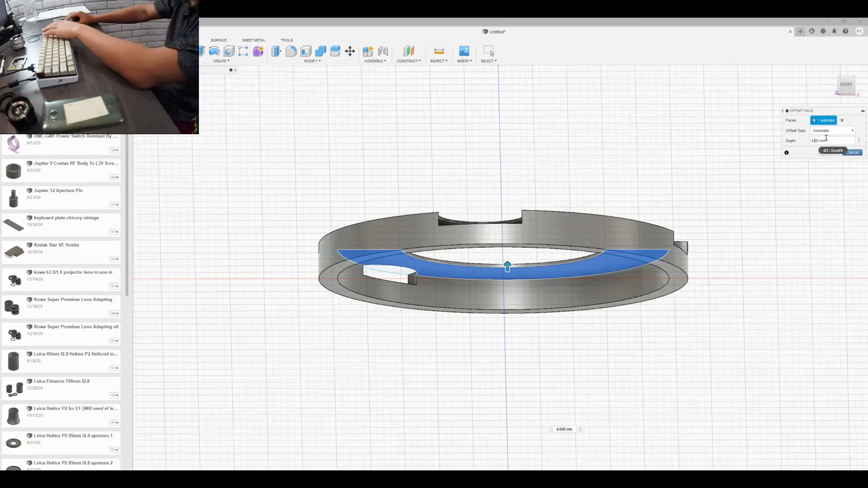
{"action": "key", "text": "BackSpace"}
{"action": "key", "text": "BackSpace"}
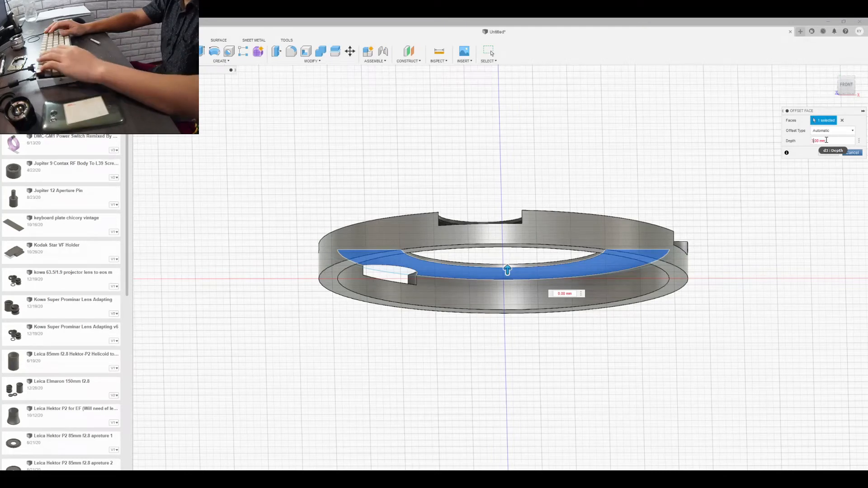
{"action": "type", "text": "3."}
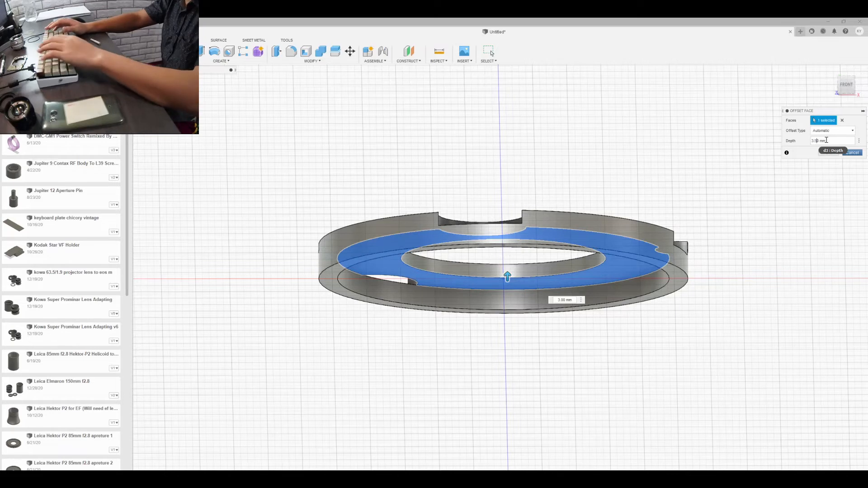
{"action": "key", "text": "BackSpace"}
{"action": "type", "text": "5"}
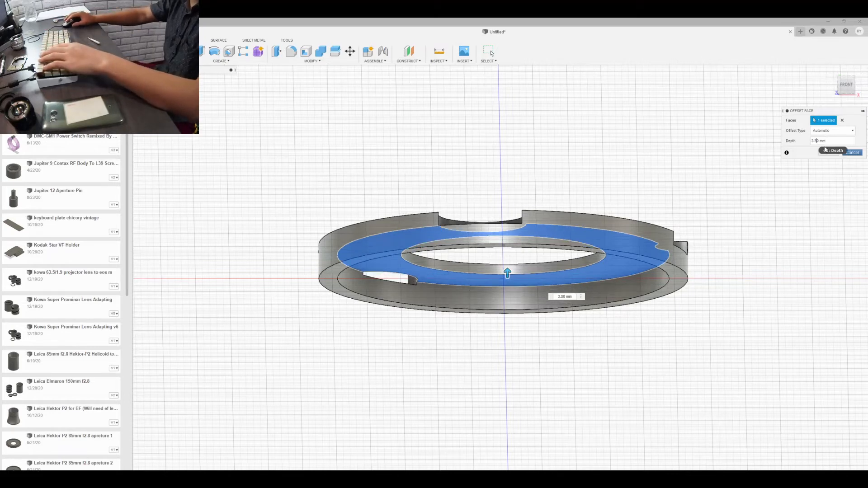
{"action": "left_click", "coordinate": [827, 155]}
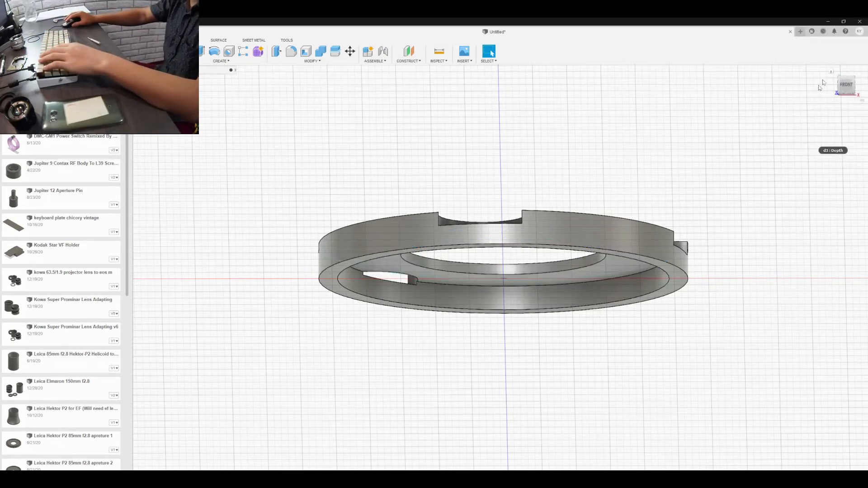
Start offsetting the floor of the slot opposite the small edge cutout, trying distances of -2 mm and -1 mm.
{"action": "mouse_move", "coordinate": [847, 85]}
{"action": "left_mouse_down"}
{"action": "mouse_move", "coordinate": [837, 70]}
{"action": "mouse_move", "coordinate": [835, 86]}
{"action": "mouse_move", "coordinate": [810, 104]}
{"action": "mouse_move", "coordinate": [805, 75]}
{"action": "mouse_move", "coordinate": [814, 77]}
{"action": "left_mouse_up"}
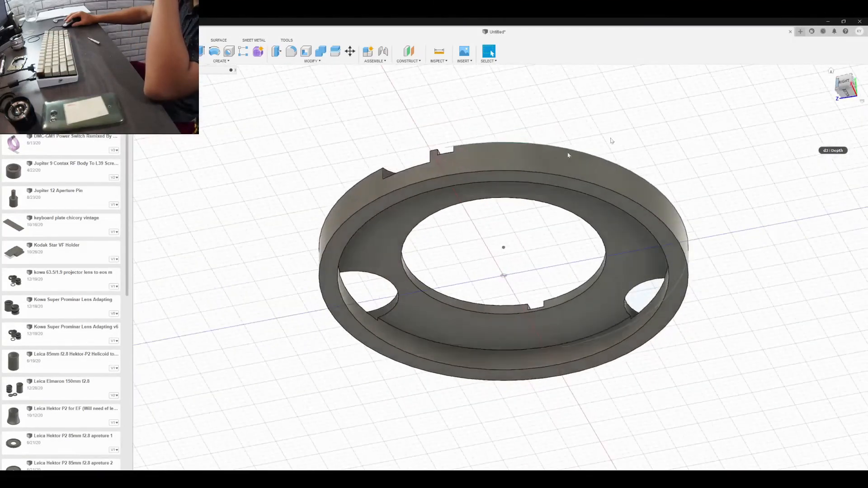
{"action": "right_click", "coordinate": [382, 246]}
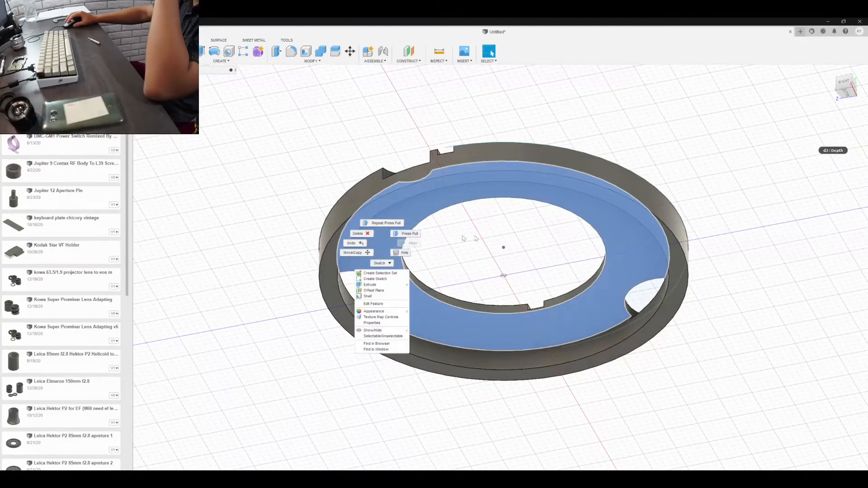
{"action": "left_click", "coordinate": [804, 105]}
{"action": "left_click_drag", "start_coordinate": [847, 99], "coordinate": [852, 64]}
{"action": "left_click", "coordinate": [541, 163]}
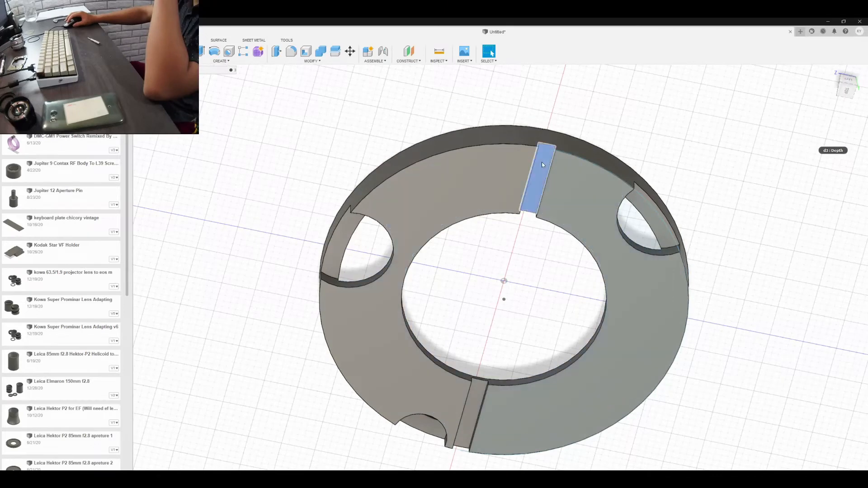
{"action": "right_click", "coordinate": [539, 162]}
{"action": "left_click", "coordinate": [568, 153]}
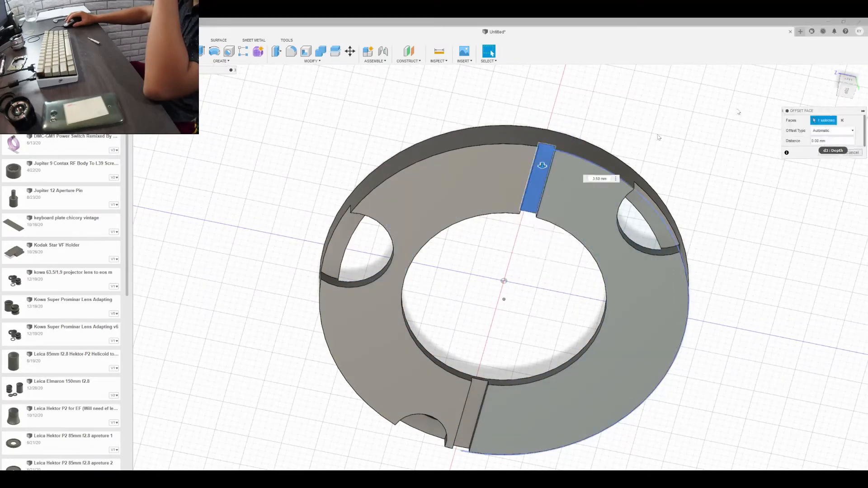
{"action": "left_click_drag", "start_coordinate": [848, 86], "coordinate": [840, 56]}
{"action": "double_click", "coordinate": [813, 141]}
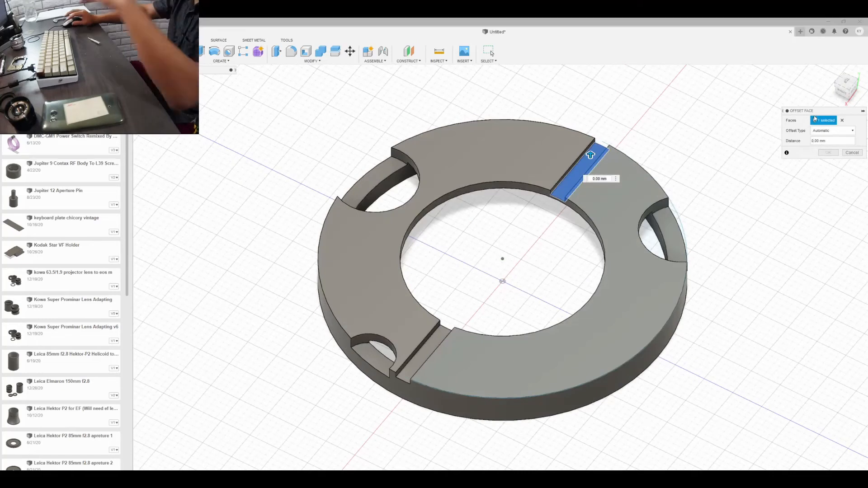
{"action": "type", "text": "-2"}
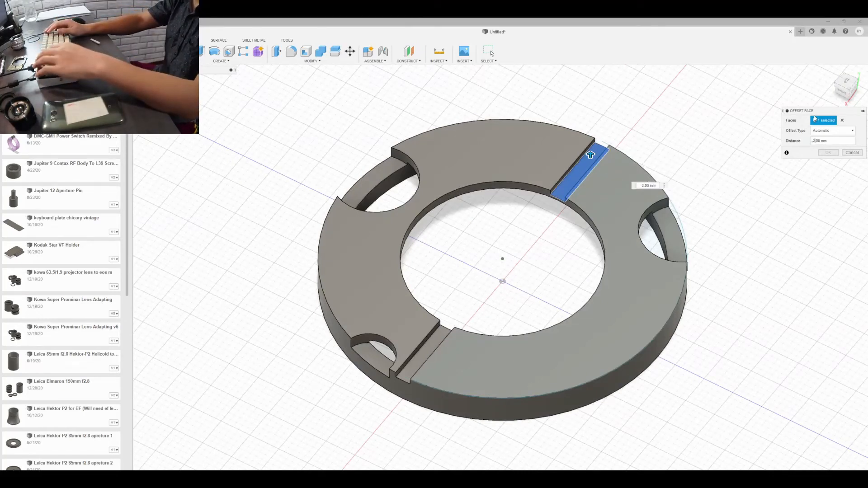
{"action": "key", "text": "BackSpace"}
{"action": "type", "text": "1"}
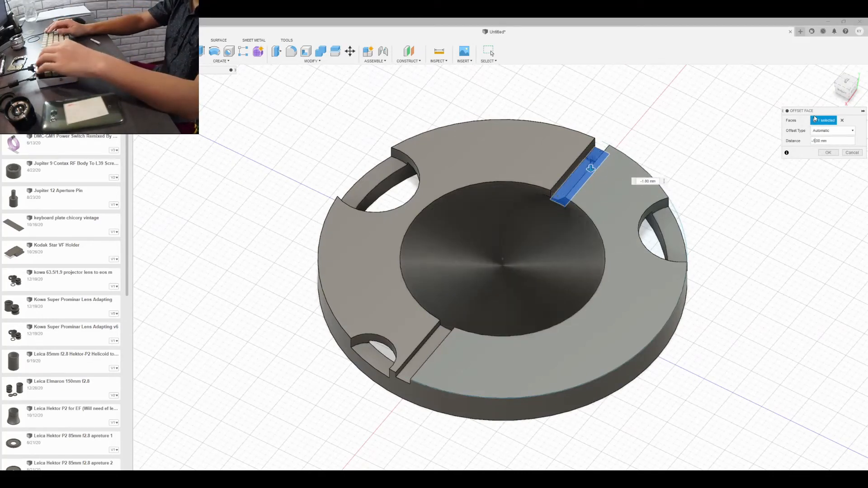
{"action": "key", "text": "BackSpace"}
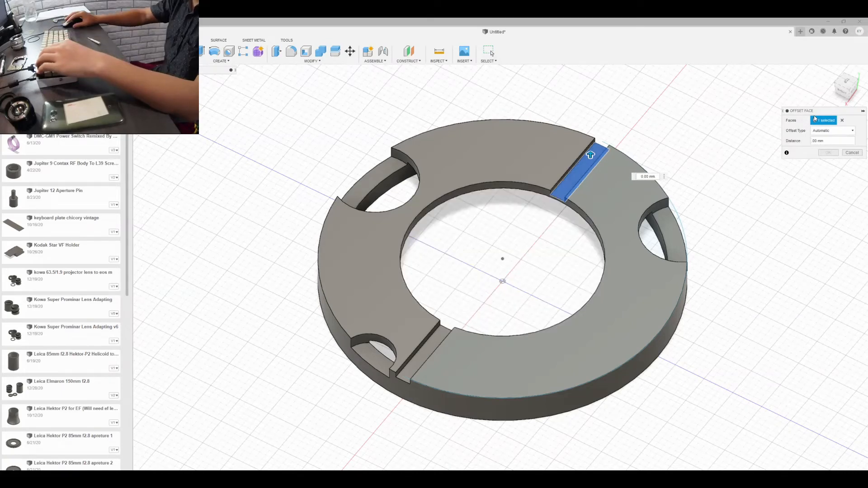
{"action": "left_click", "coordinate": [831, 131]}
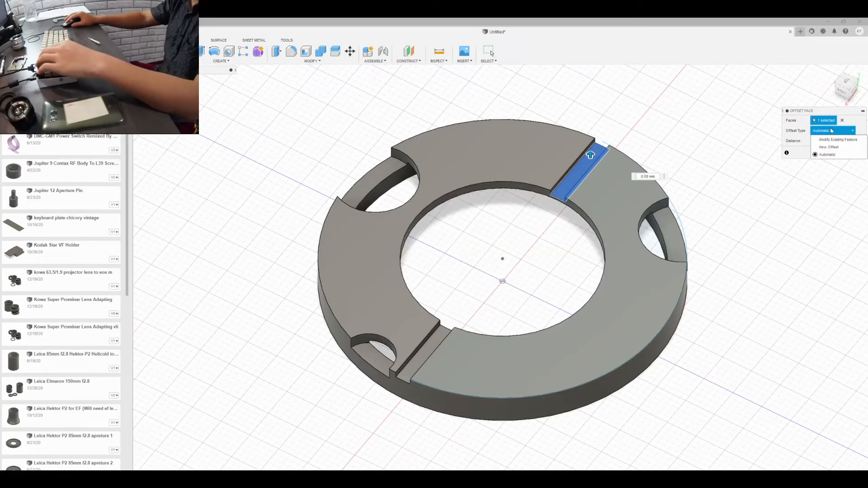
{"action": "left_click", "coordinate": [831, 131]}
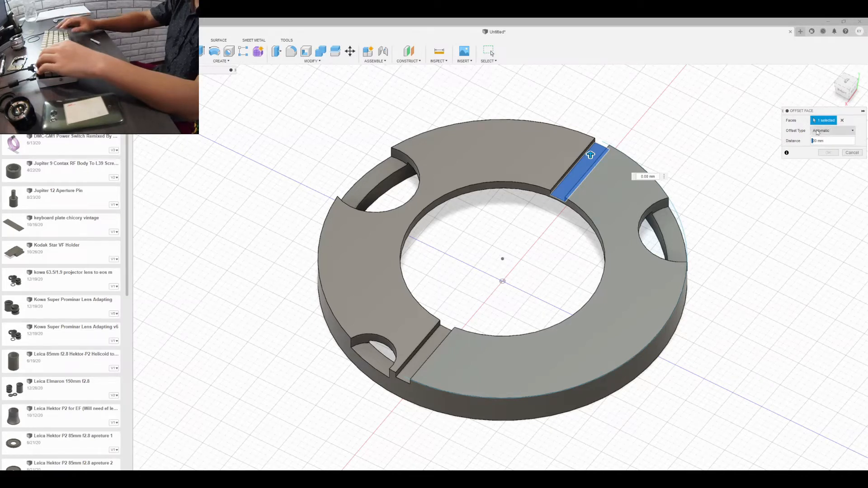
{"action": "type", "text": "-1"}
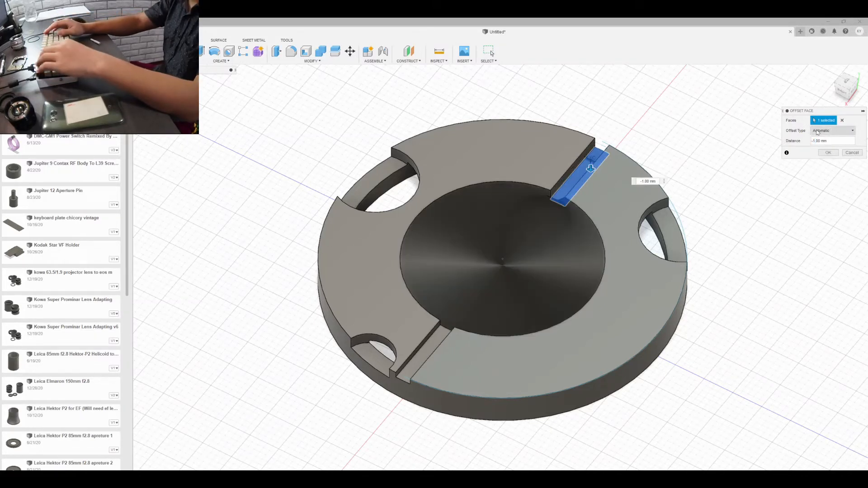
Set the slot floor's offset distance to -2 mm and apply it to cut through the disc.
{"action": "left_click", "coordinate": [847, 84]}
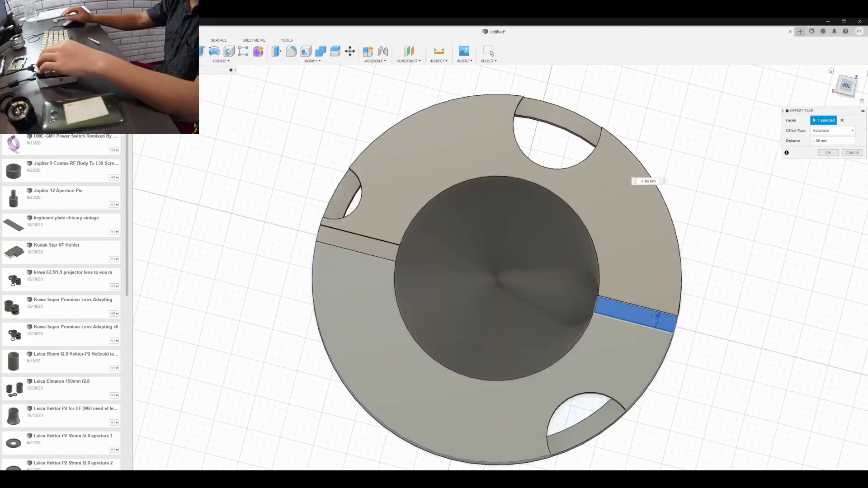
{"action": "left_click", "coordinate": [817, 143]}
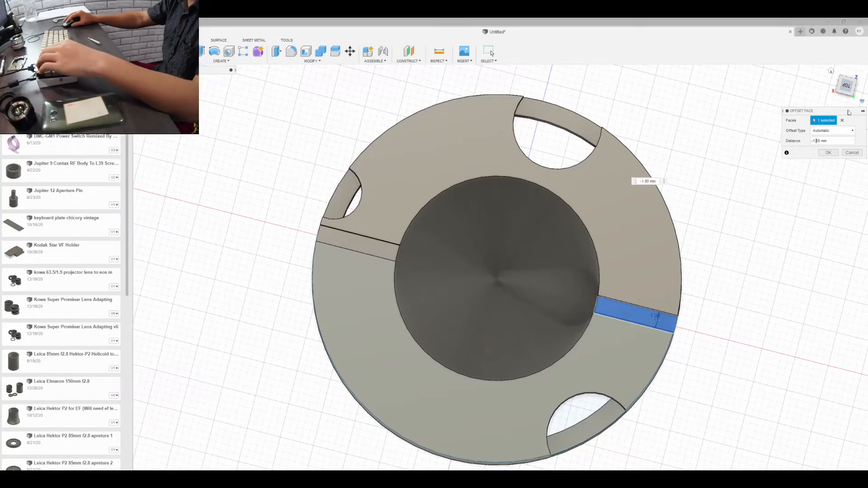
{"action": "key", "text": "BackSpace"}
{"action": "type", "text": "2"}
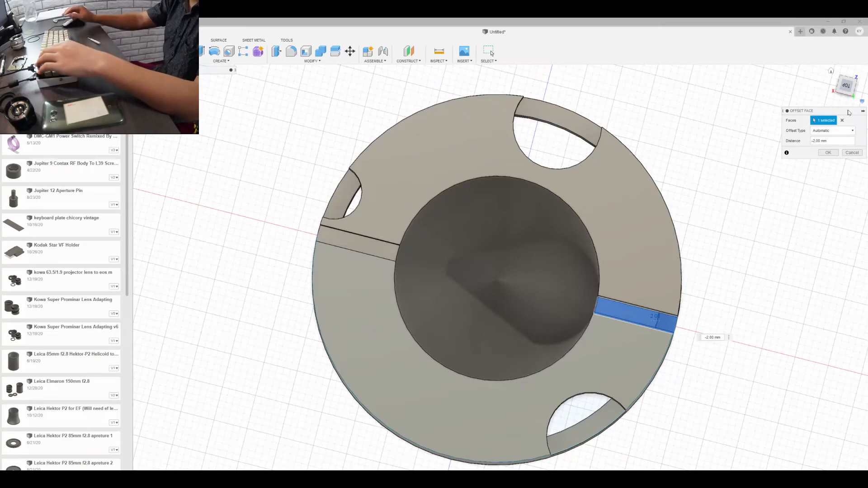
{"action": "mouse_move", "coordinate": [846, 86]}
{"action": "left_mouse_down"}
{"action": "mouse_move", "coordinate": [841, 34]}
{"action": "mouse_move", "coordinate": [839, 102]}
{"action": "left_mouse_up"}
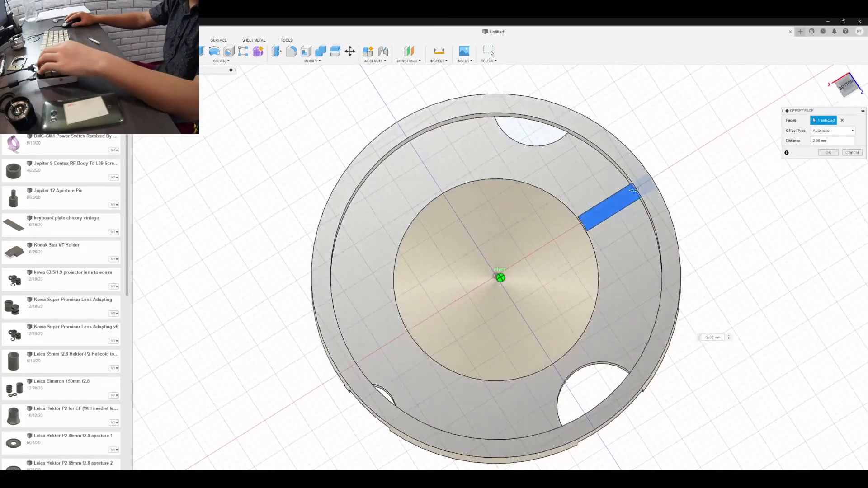
{"action": "left_click", "coordinate": [829, 152]}
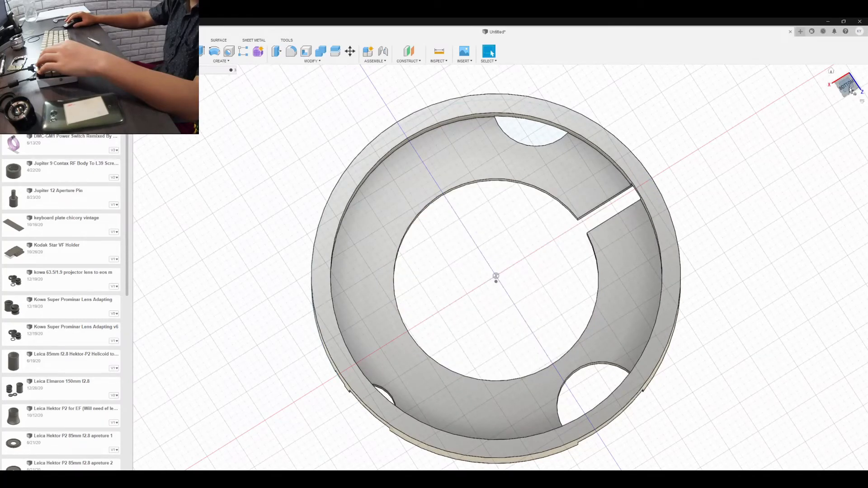
Offset the floor of the slot beside the small edge cutout by -2 mm to cut it through the disc.
{"action": "left_click_drag", "start_coordinate": [850, 90], "coordinate": [849, 150]}
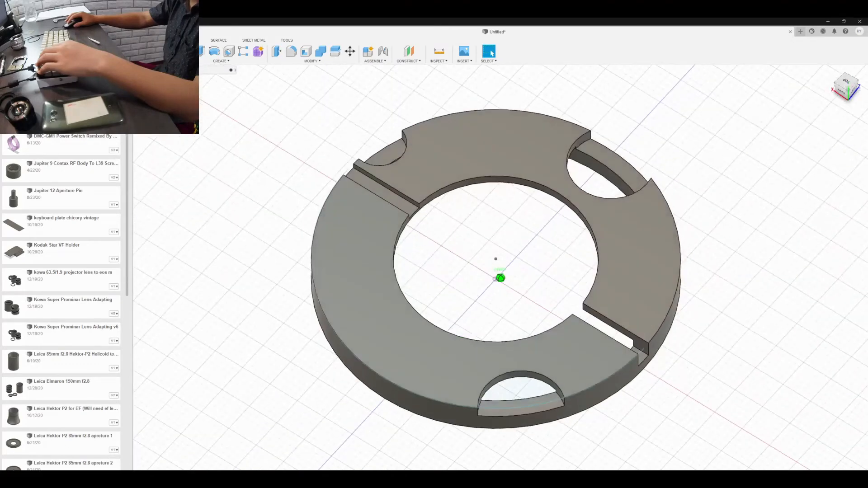
{"action": "mouse_move", "coordinate": [418, 70]}
{"action": "middle_mouse_down", "text": "shift"}
{"action": "mouse_move", "coordinate": [415, 93]}
{"action": "mouse_move", "coordinate": [414, 54]}
{"action": "mouse_move", "coordinate": [397, 96]}
{"action": "middle_mouse_up", "text": "shift"}
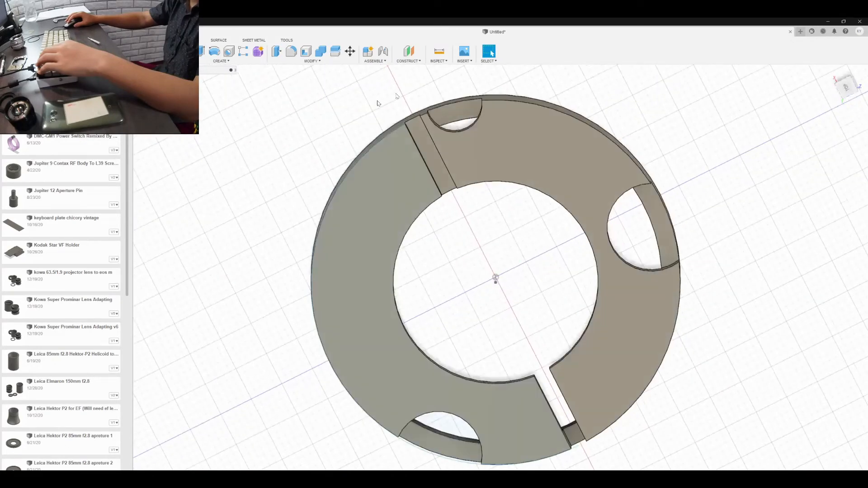
{"action": "right_click", "coordinate": [432, 150]}
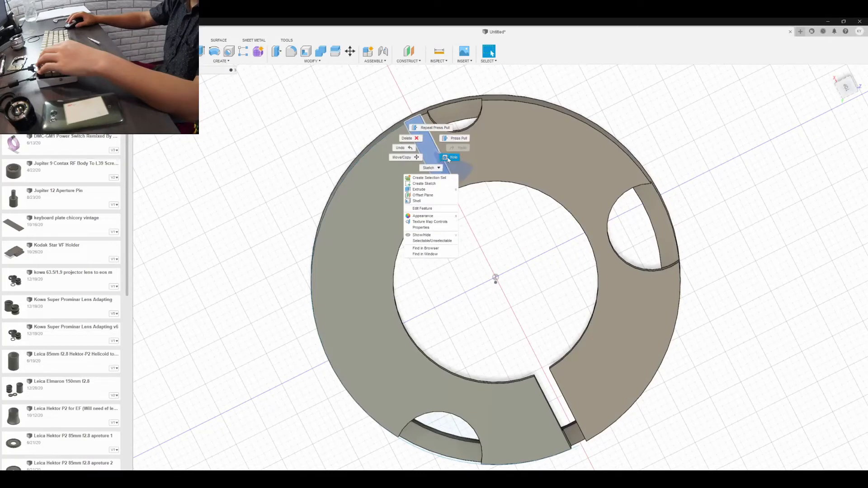
{"action": "left_click", "coordinate": [457, 139]}
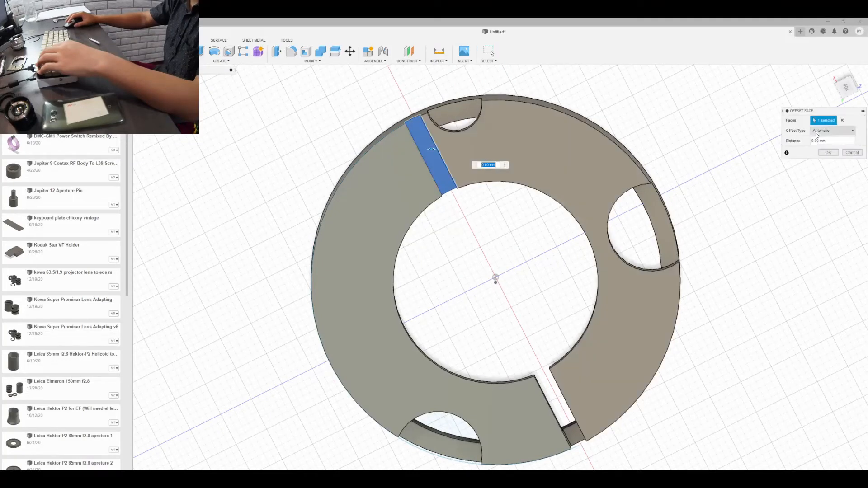
{"action": "type", "text": "-2"}
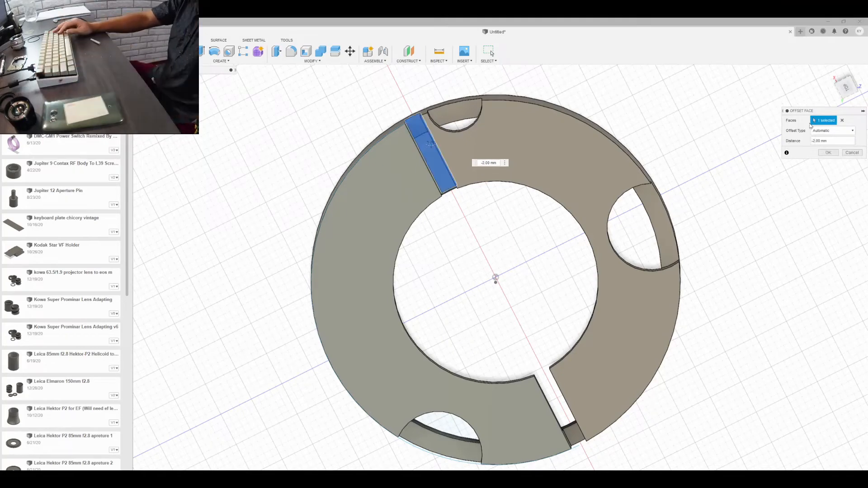
{"action": "key", "text": "Return"}
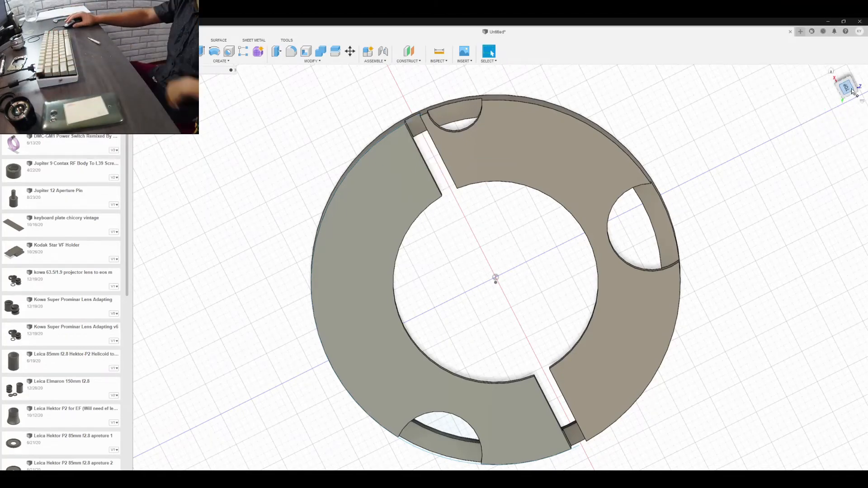
Offset the low ledge at the outer end of the slot opposite the small edge cutout by 3 mm.
{"action": "mouse_move", "coordinate": [847, 89]}
{"action": "left_mouse_down"}
{"action": "mouse_move", "coordinate": [834, 52]}
{"action": "mouse_move", "coordinate": [835, 62]}
{"action": "left_mouse_up"}
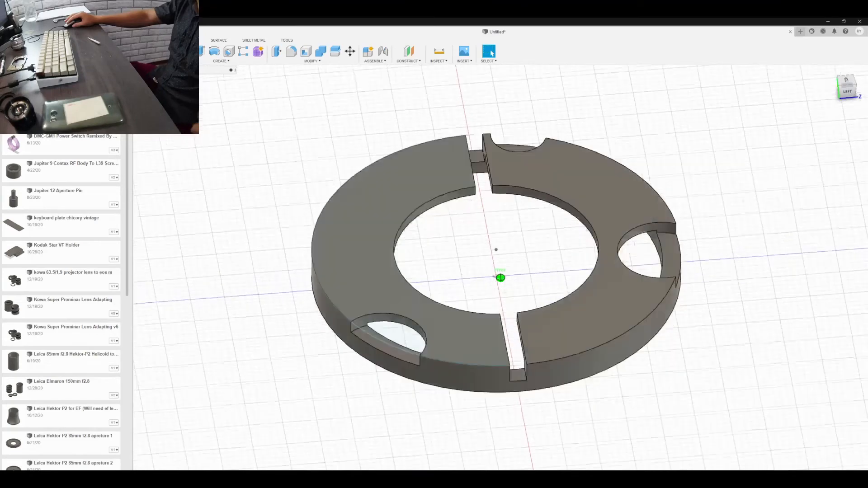
{"action": "right_click", "coordinate": [520, 380]}
{"action": "left_click", "coordinate": [544, 374]}
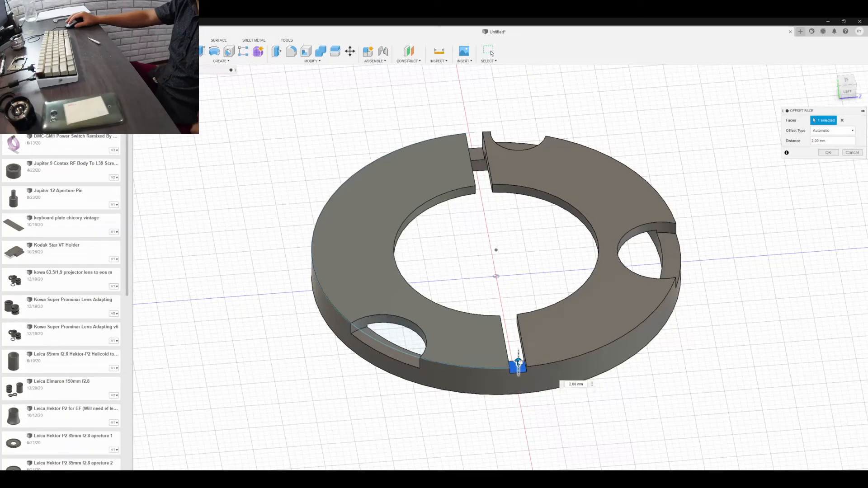
{"action": "left_click_drag", "start_coordinate": [523, 358], "coordinate": [522, 358]}
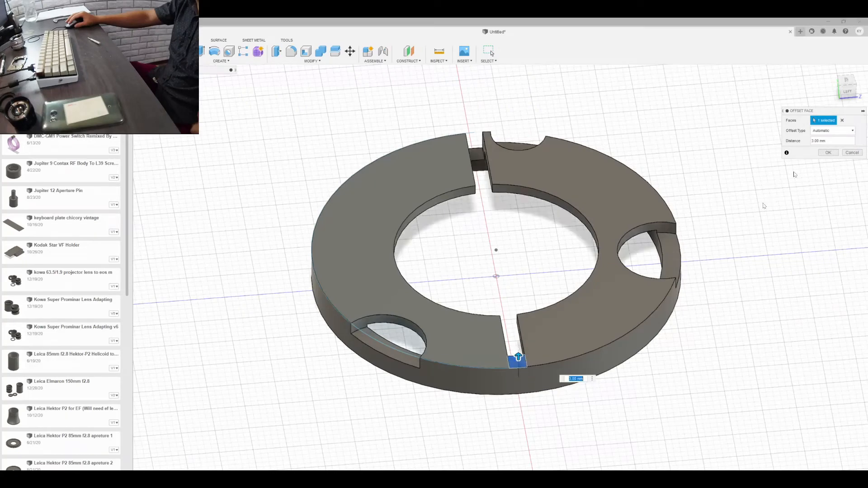
{"action": "left_click", "coordinate": [828, 153]}
Raise the ledge at the outer end of the slot beside the small edge cutout with a 3 mm face offset.
{"action": "left_click", "coordinate": [844, 83]}
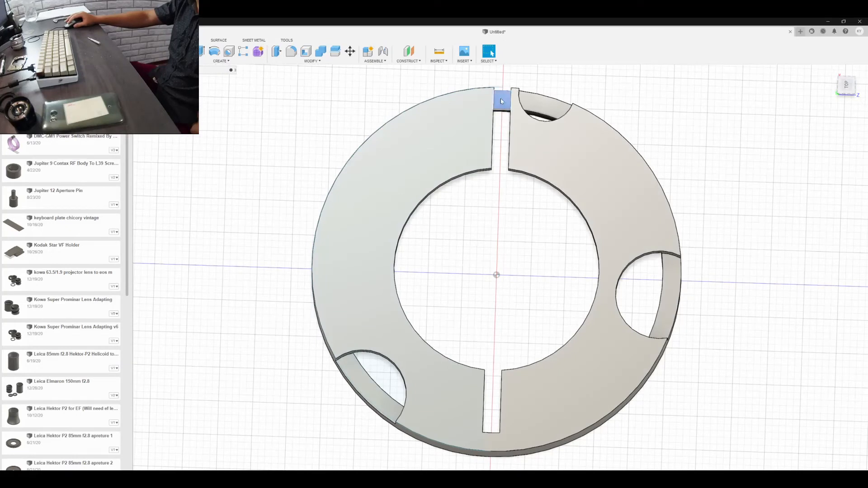
{"action": "right_click", "coordinate": [501, 100]}
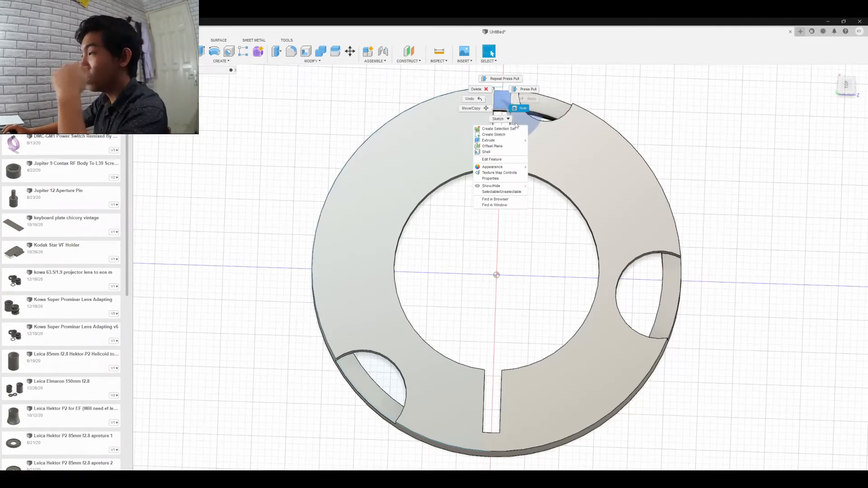
{"action": "left_click", "coordinate": [532, 94]}
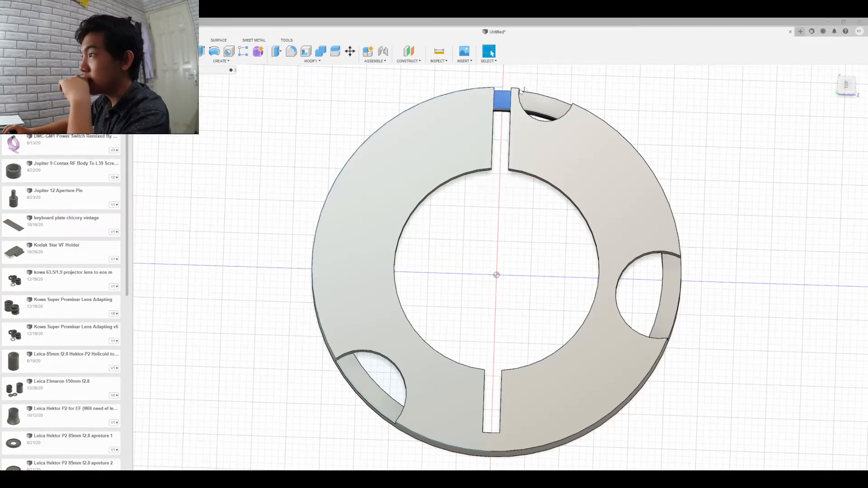
{"action": "left_click_drag", "start_coordinate": [853, 83], "coordinate": [830, 113]}
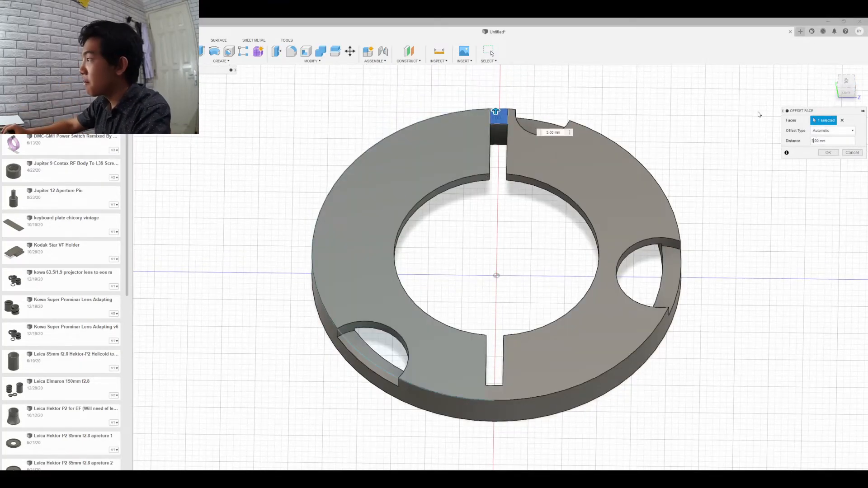
{"action": "key", "text": "Return"}
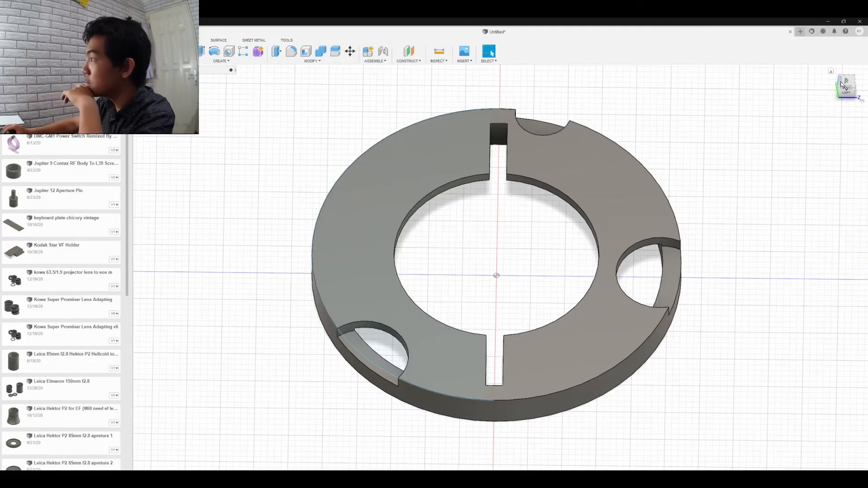
{"action": "left_click_drag", "start_coordinate": [852, 78], "coordinate": [825, 69]}
{"action": "left_click", "coordinate": [847, 80]}
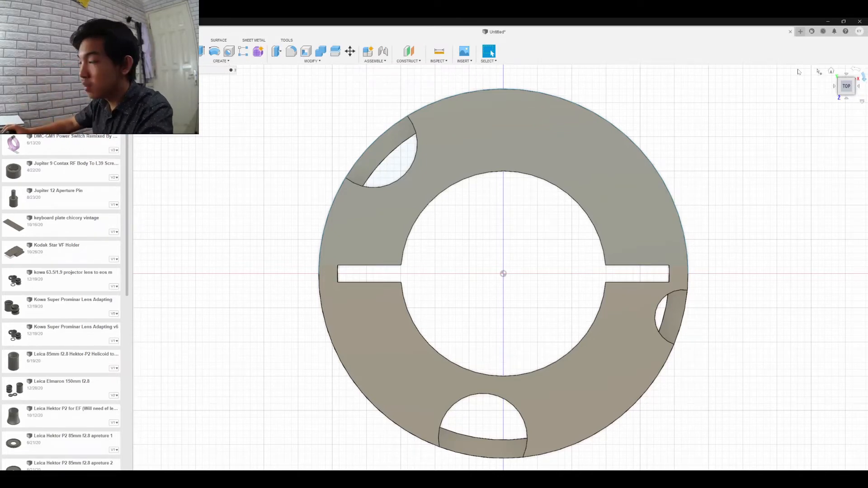
{"action": "mouse_move", "coordinate": [847, 83]}
{"action": "left_mouse_down"}
{"action": "mouse_move", "coordinate": [848, 41]}
{"action": "mouse_move", "coordinate": [848, 91]}
{"action": "left_mouse_up"}
{"action": "left_click", "coordinate": [847, 91]}
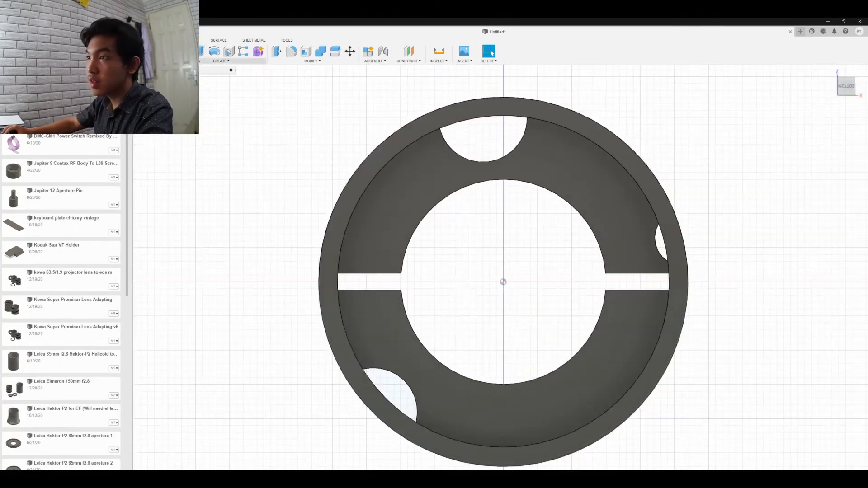
{"action": "left_click", "coordinate": [222, 61]}
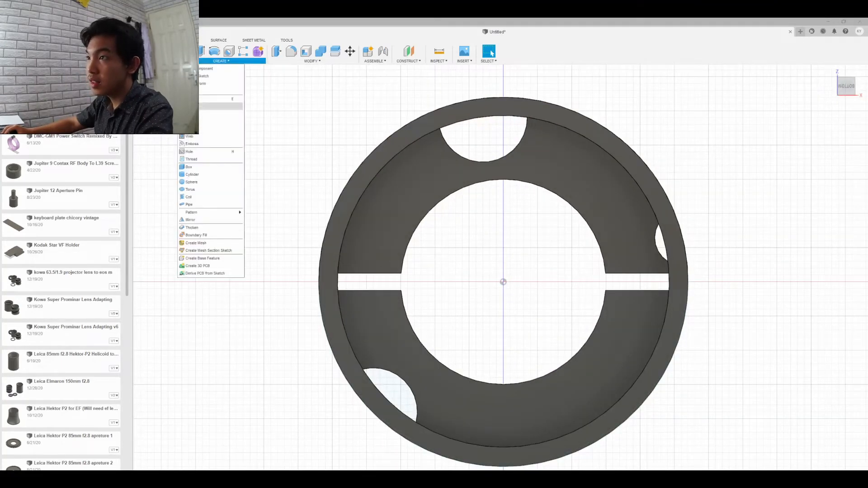
{"action": "left_click", "coordinate": [203, 168]}
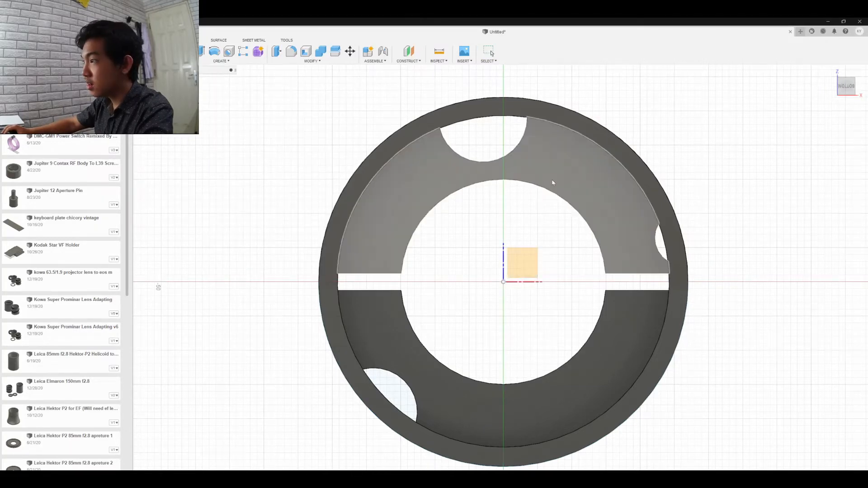
{"action": "left_click", "coordinate": [520, 261]}
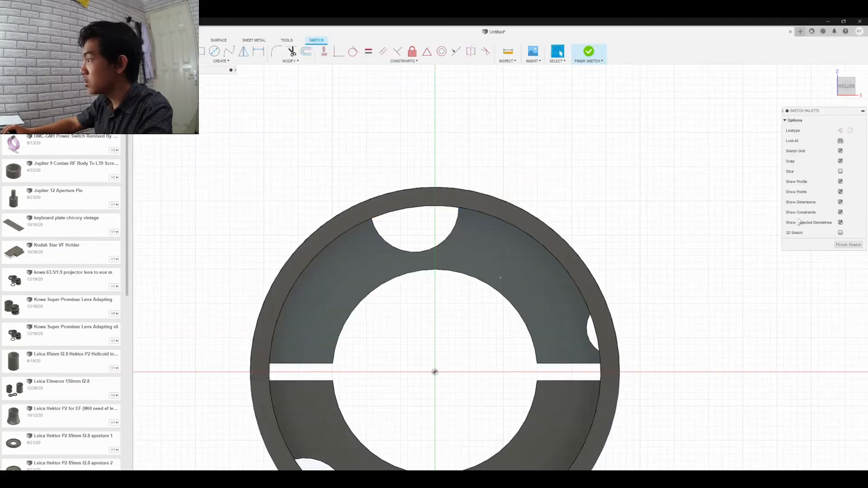
{"action": "left_click", "coordinate": [589, 51]}
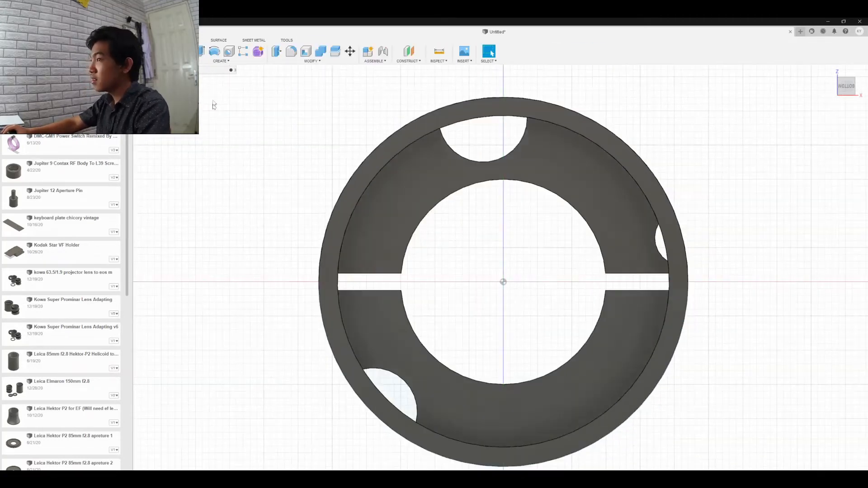
{"action": "left_click", "coordinate": [233, 61]}
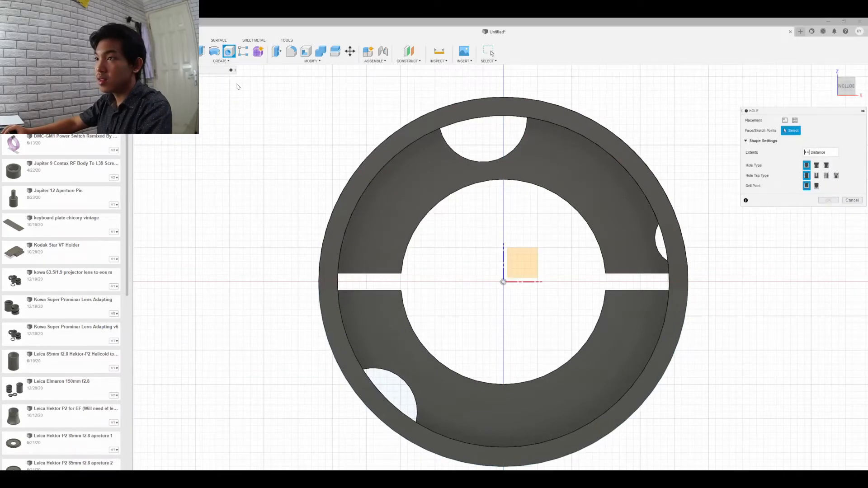
{"action": "key", "text": "Escape"}
{"action": "left_click", "coordinate": [238, 61]}
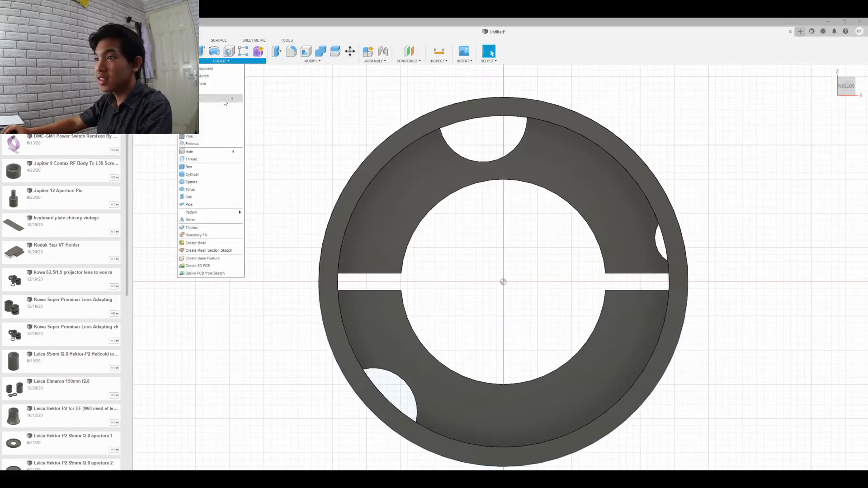
{"action": "left_click", "coordinate": [229, 83]}
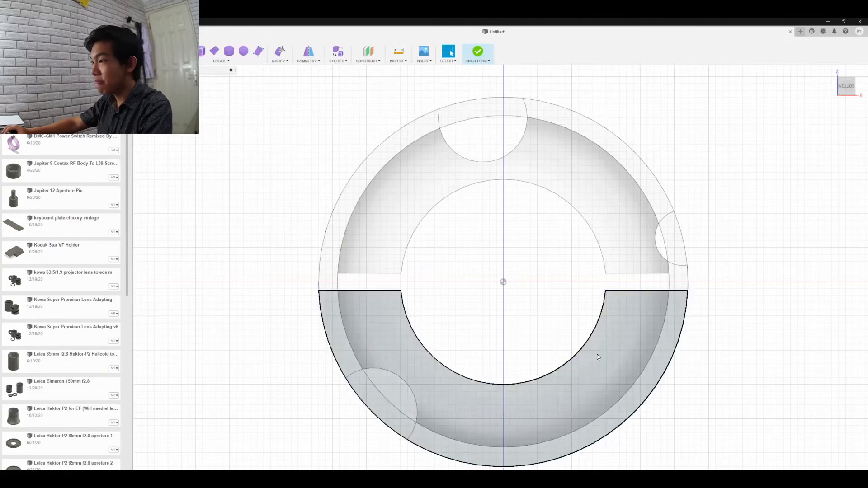
{"action": "key", "text": "ctrl+z"}
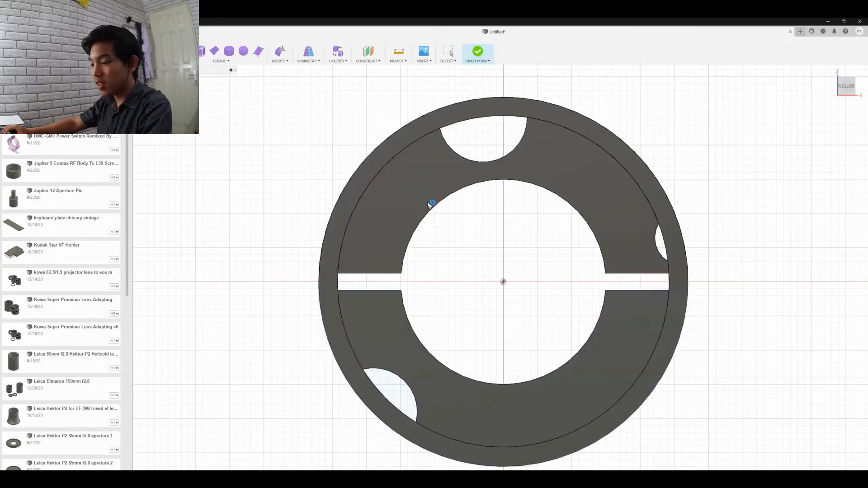
Sketch a center point arc on the underside's one-cutout half-ring face, centred on the origin, spanning about 31° along the recess edge to the large cutout's corner.
{"action": "left_click", "coordinate": [243, 63]}
{"action": "left_click", "coordinate": [241, 79]}
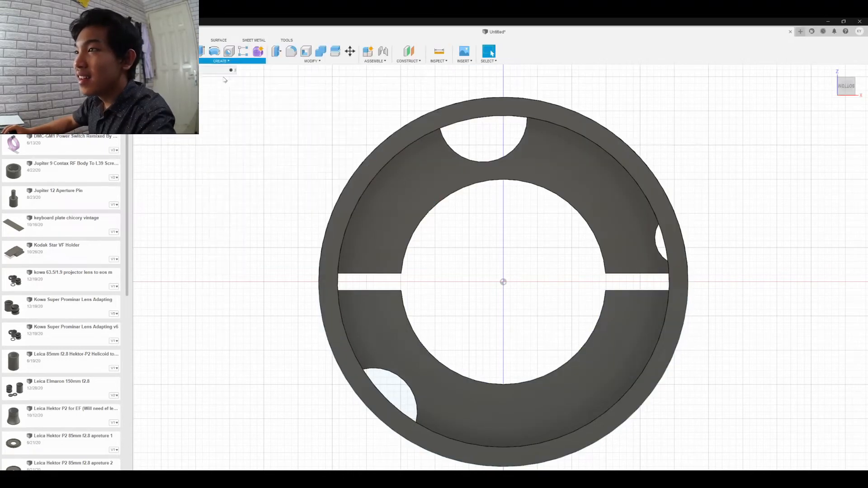
{"action": "left_click", "coordinate": [601, 380]}
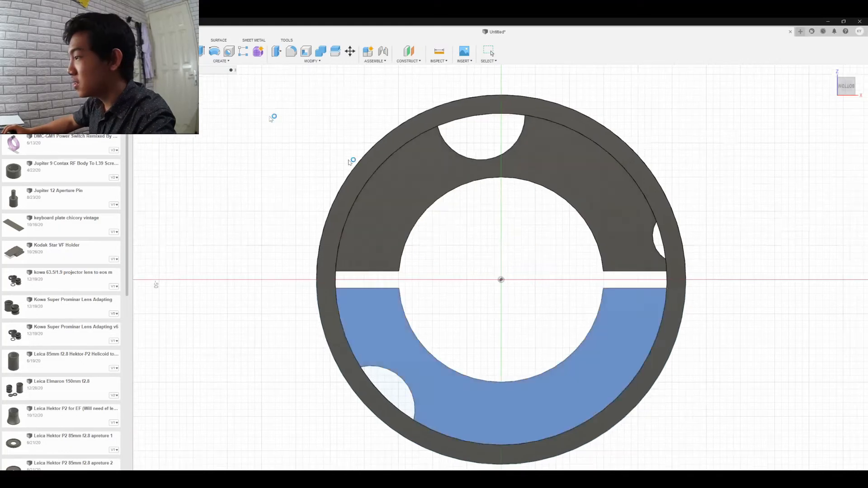
{"action": "left_click", "coordinate": [202, 62]}
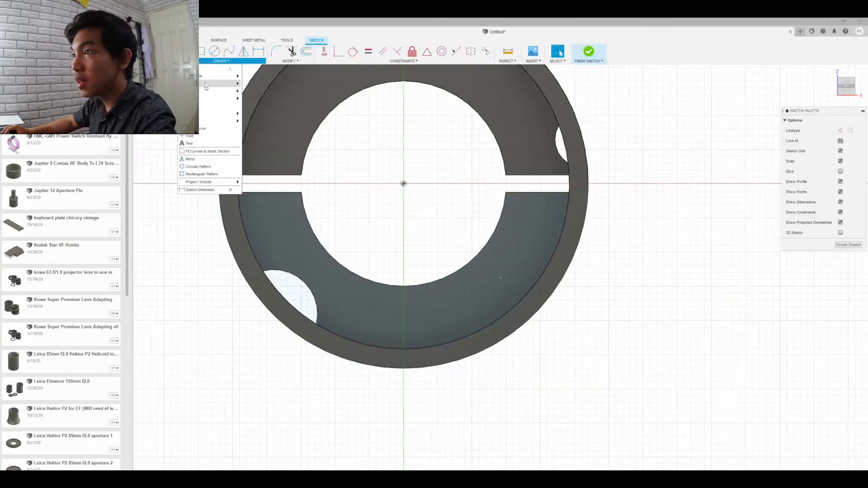
{"action": "mouse_move", "coordinate": [207, 85]}
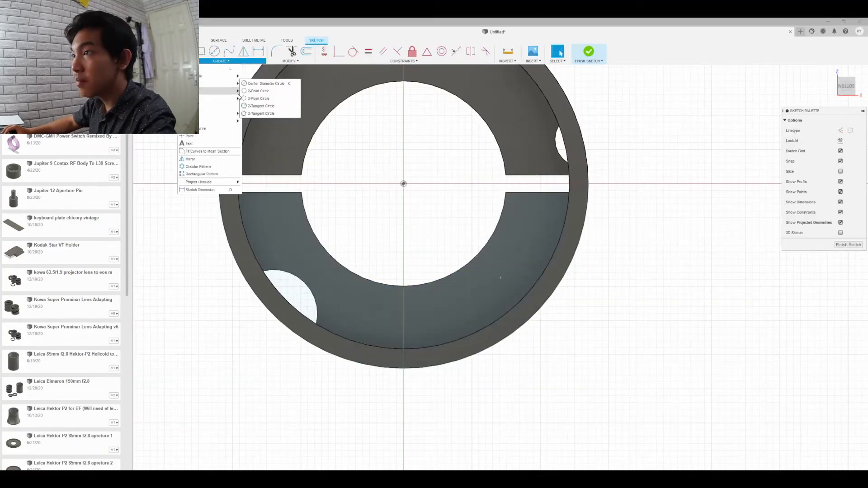
{"action": "mouse_move", "coordinate": [231, 91]}
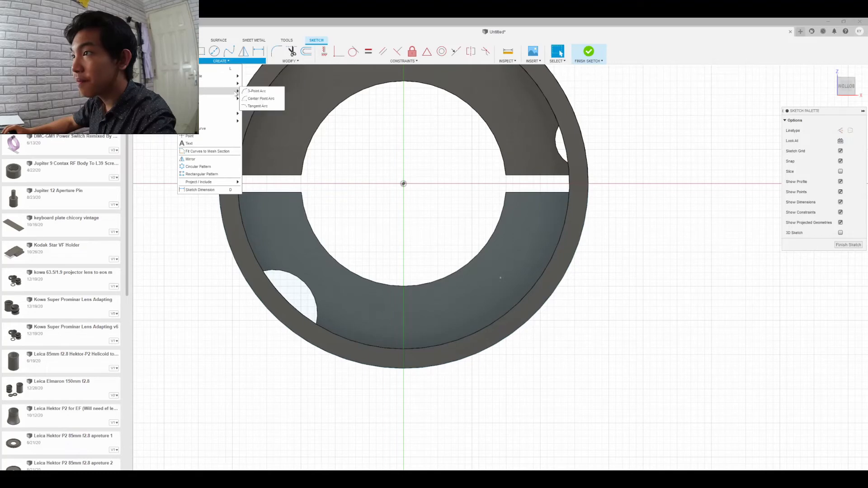
{"action": "left_click", "coordinate": [260, 99]}
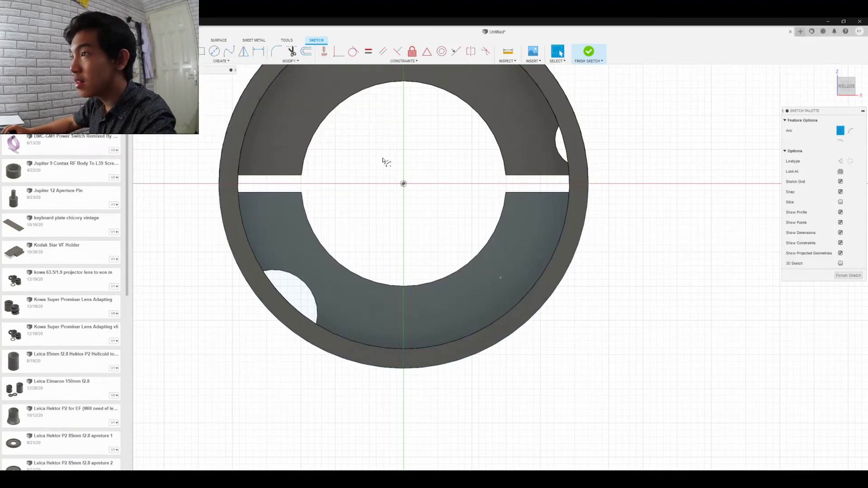
{"action": "left_click", "coordinate": [403, 184]}
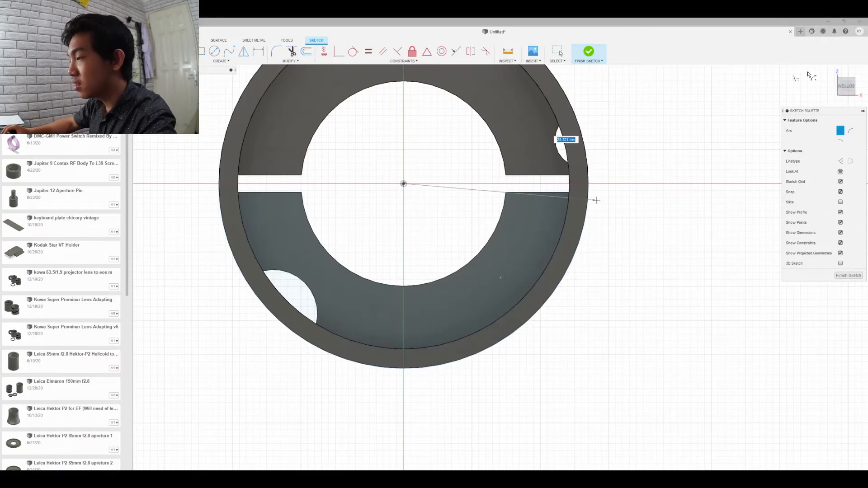
{"action": "mouse_move", "coordinate": [845, 86]}
{"action": "left_mouse_down"}
{"action": "mouse_move", "coordinate": [838, 161]}
{"action": "mouse_move", "coordinate": [848, 89]}
{"action": "left_mouse_up"}
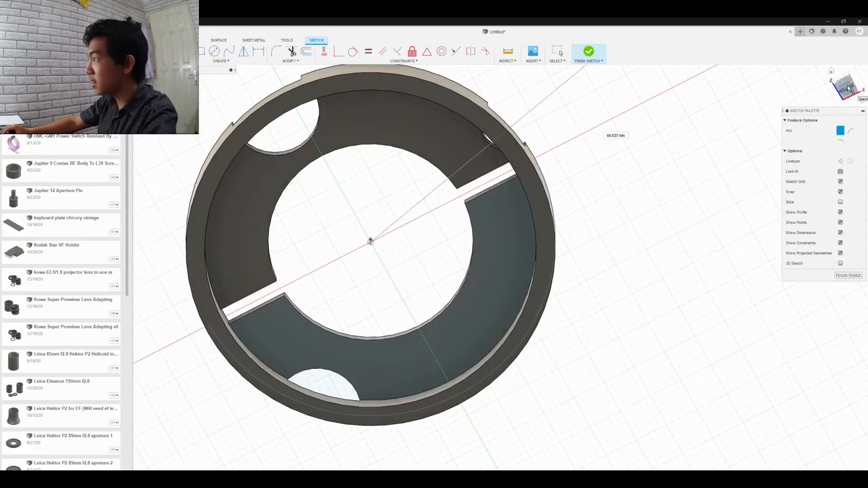
{"action": "left_click", "coordinate": [849, 89]}
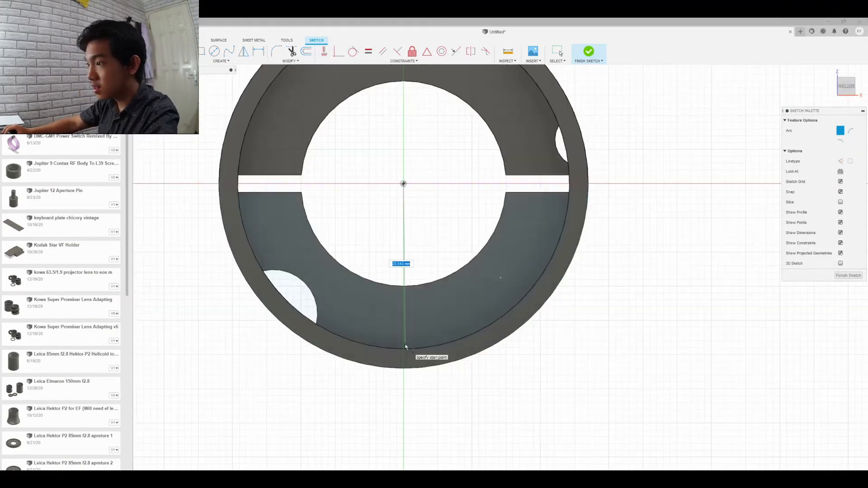
{"action": "left_click", "coordinate": [404, 350]}
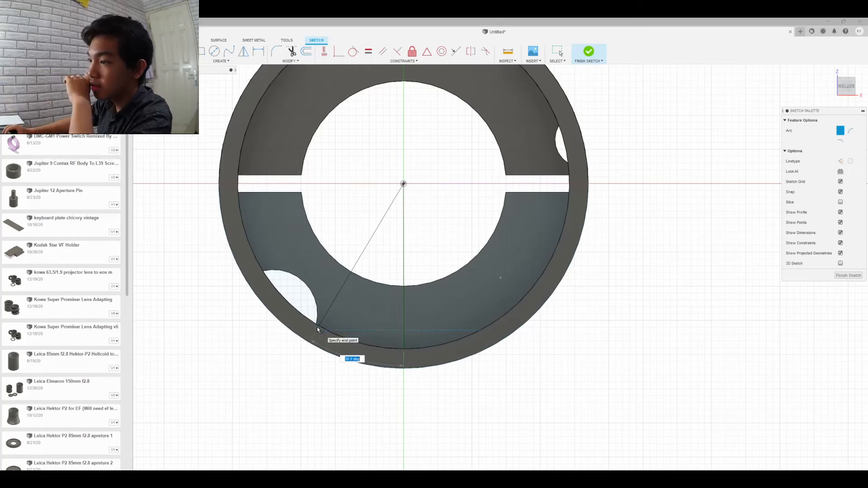
{"action": "left_click", "coordinate": [318, 326]}
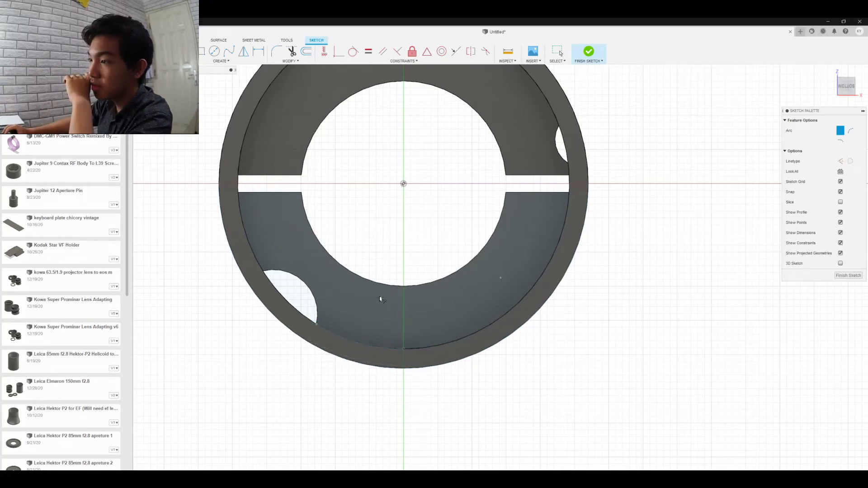
In a new sketch on the underside's one-cutout half, draw a line from the recess edge at the vertical centreline to the large cutout's corner.
{"action": "left_click", "coordinate": [848, 275]}
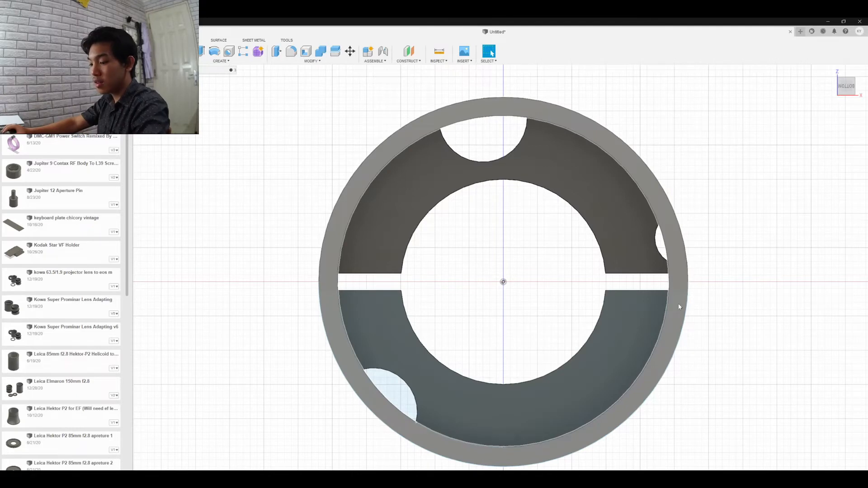
{"action": "left_click", "coordinate": [679, 306]}
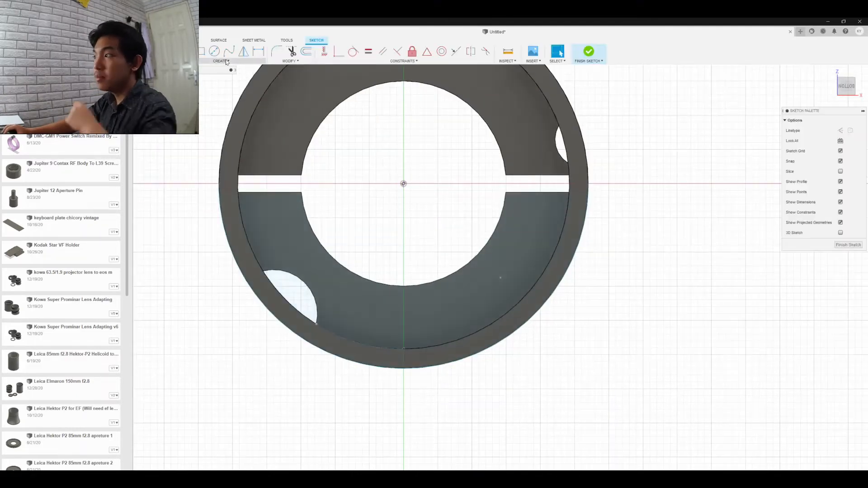
{"action": "left_click", "coordinate": [209, 61]}
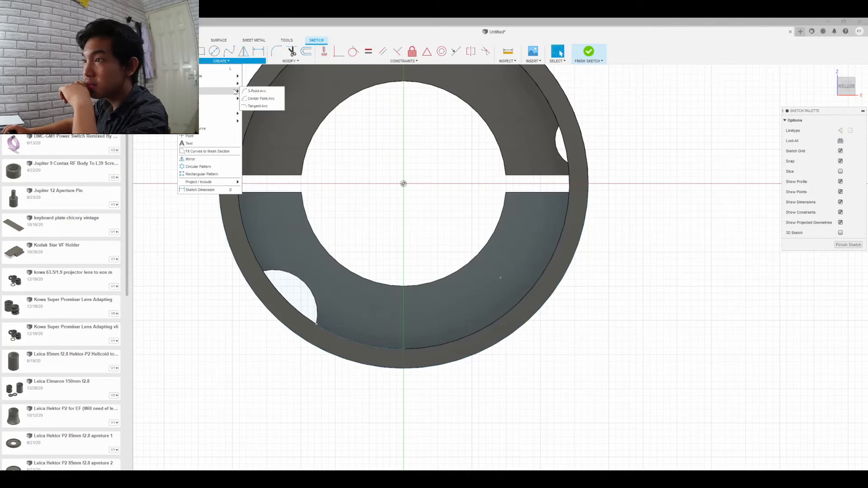
{"action": "mouse_move", "coordinate": [233, 90]}
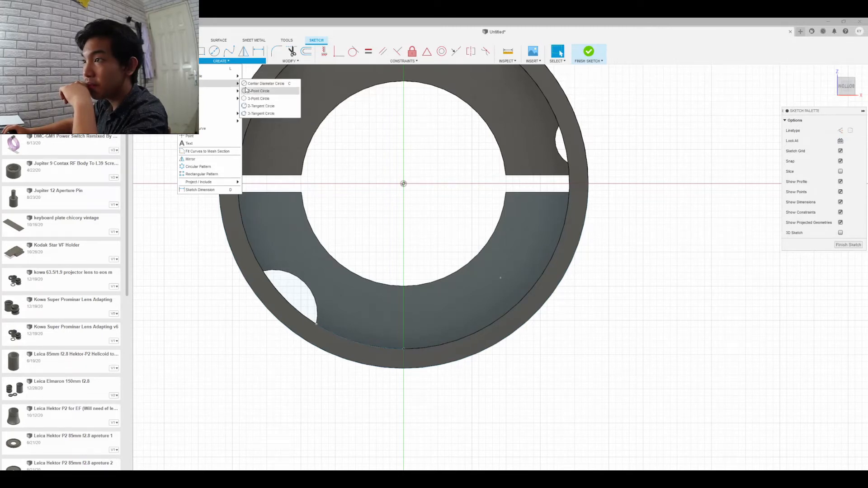
{"action": "mouse_move", "coordinate": [234, 78]}
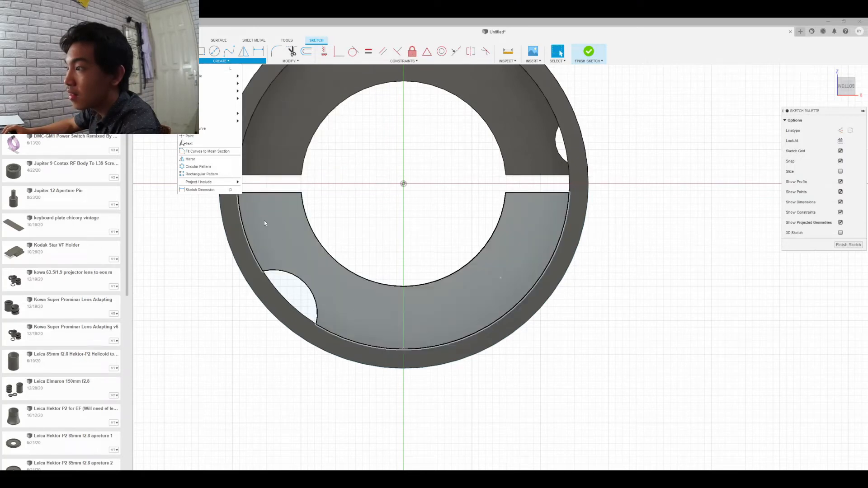
{"action": "left_click", "coordinate": [220, 69]}
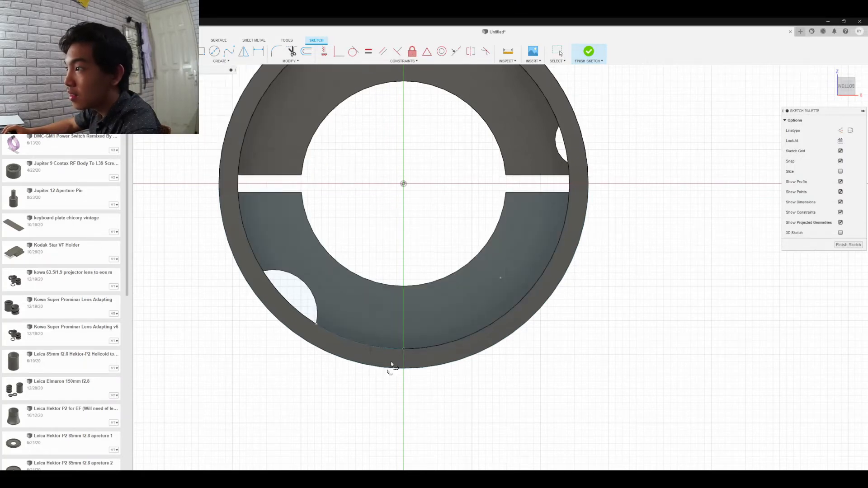
{"action": "left_click", "coordinate": [404, 350]}
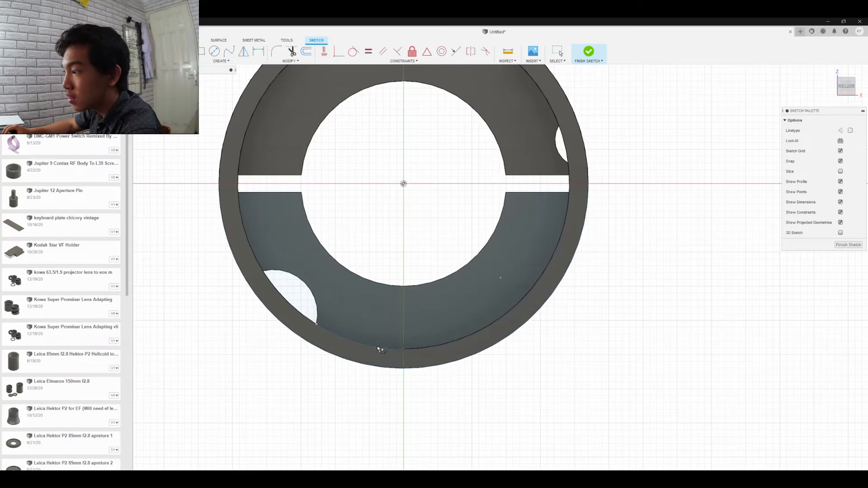
{"action": "left_click", "coordinate": [316, 326]}
{"action": "key", "text": "Escape"}
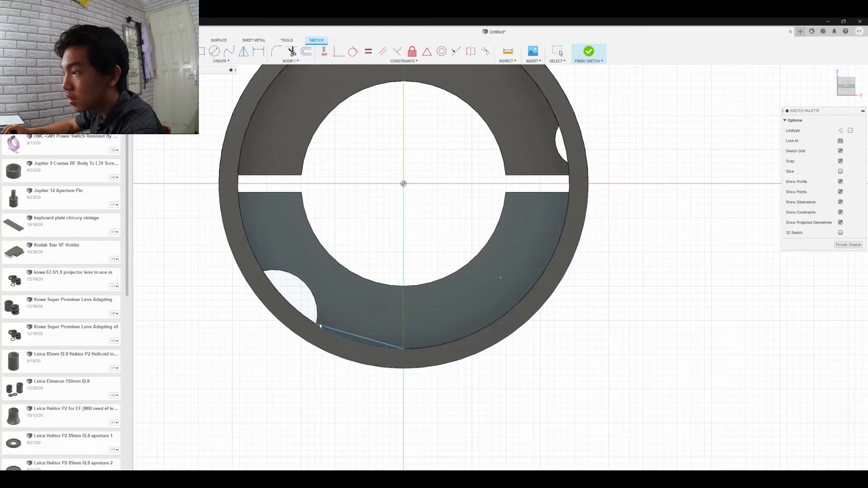
Close the line into a four-sided profile with two corners near the central opening, one on the centreline, and finish the sketch.
{"action": "left_click", "coordinate": [318, 324]}
{"action": "left_click", "coordinate": [346, 281]}
{"action": "left_click", "coordinate": [404, 293]}
{"action": "left_click", "coordinate": [404, 349]}
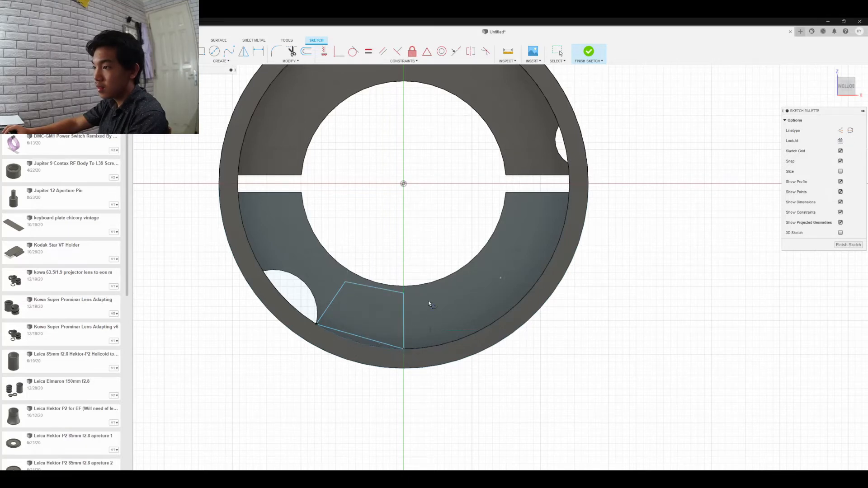
{"action": "left_click", "coordinate": [849, 245]}
Extrude the four-sided profile beside the large cutout by 1 mm to form a raised block.
{"action": "left_click", "coordinate": [482, 416]}
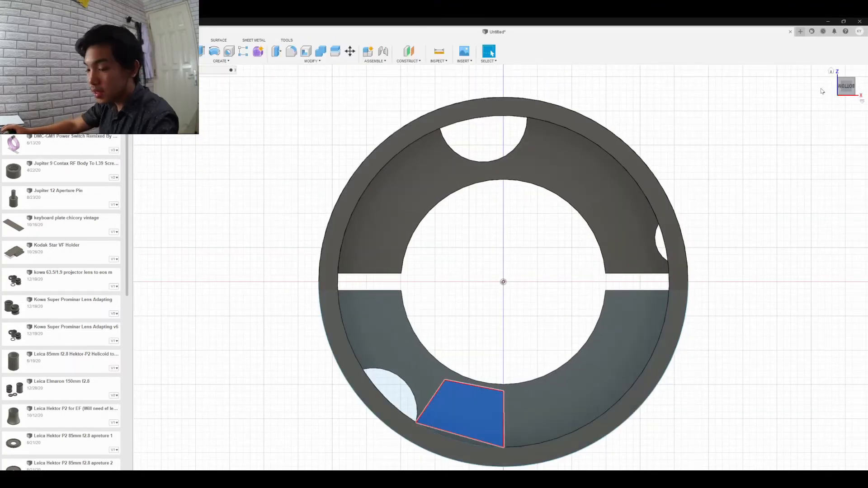
{"action": "middle_click_drag", "start_coordinate": [836, 102], "coordinate": [853, 172], "text": "shift"}
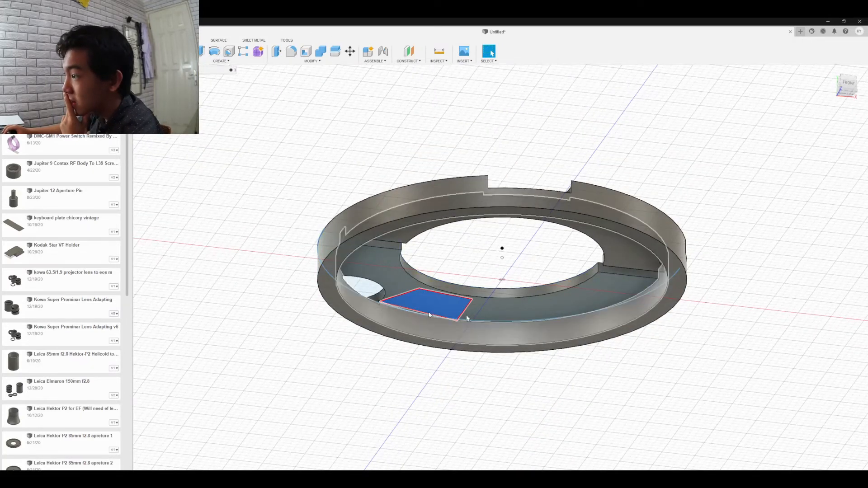
{"action": "left_click", "coordinate": [243, 61]}
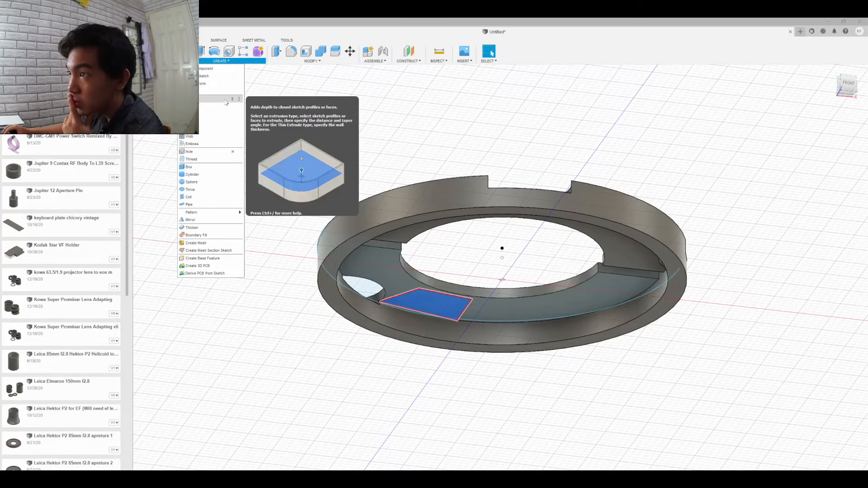
{"action": "left_click", "coordinate": [226, 99]}
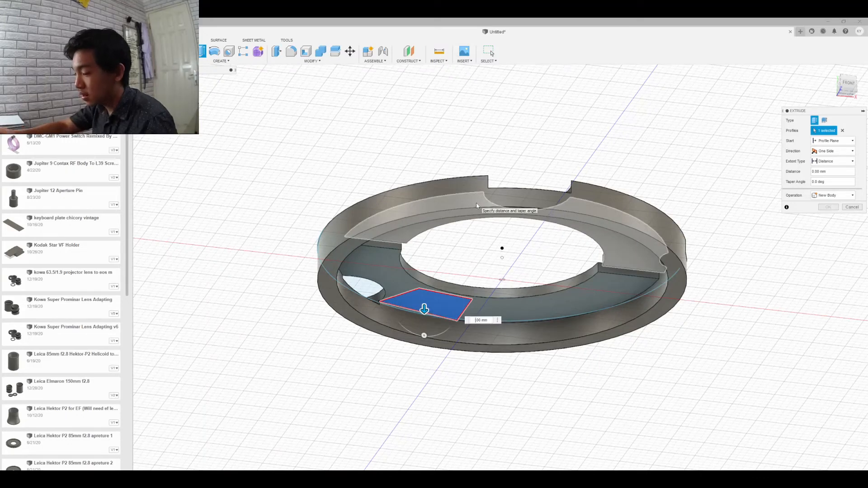
{"action": "type", "text": "1"}
{"action": "key", "text": "Return"}
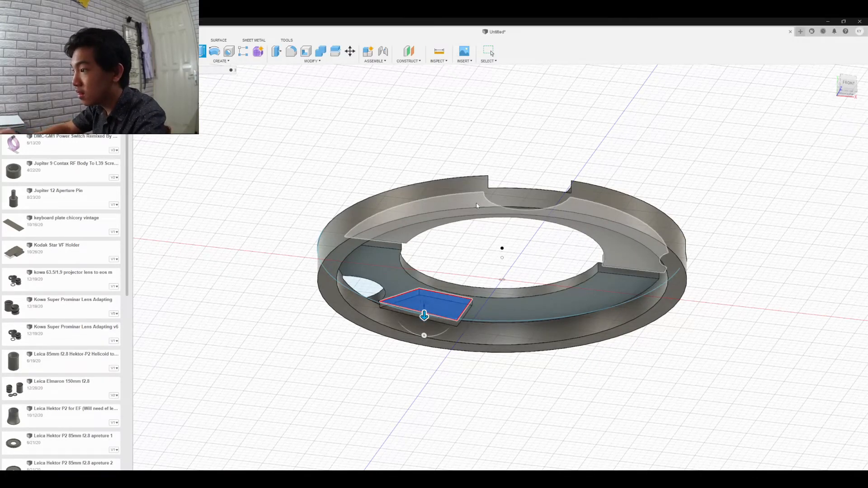
{"action": "left_click", "coordinate": [847, 86]}
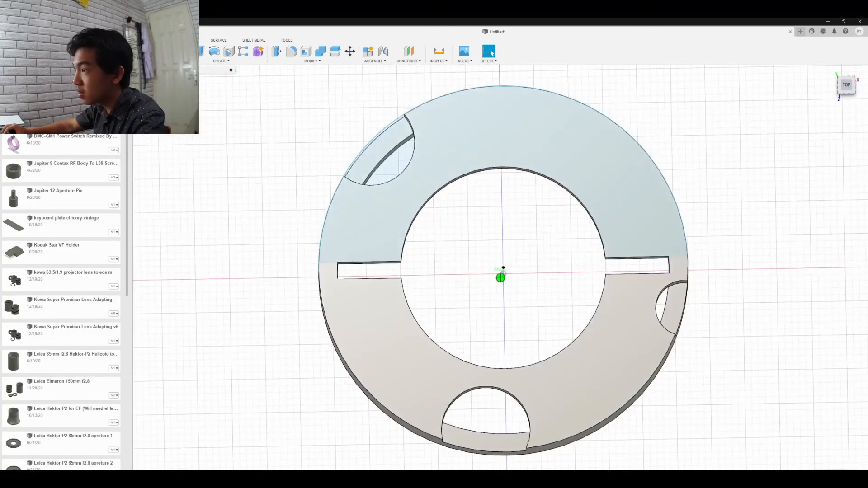
{"action": "middle_click_drag", "start_coordinate": [503, 353], "coordinate": [495, 151], "text": "shift"}
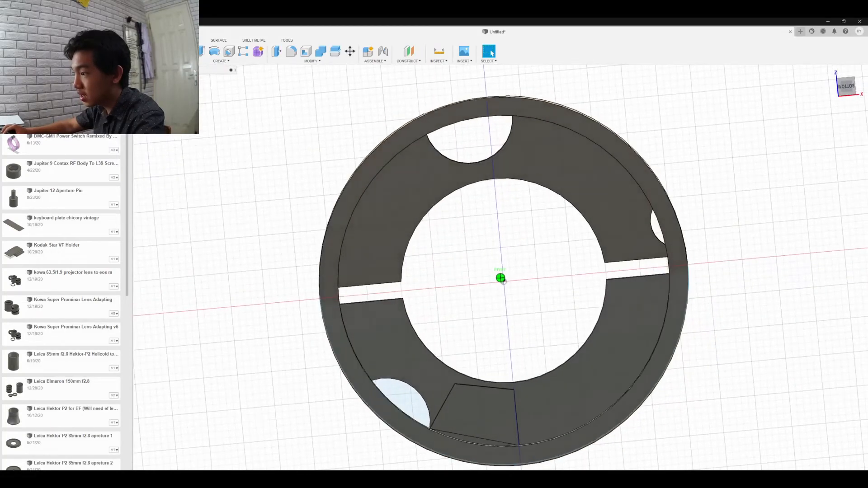
{"action": "left_click", "coordinate": [846, 86]}
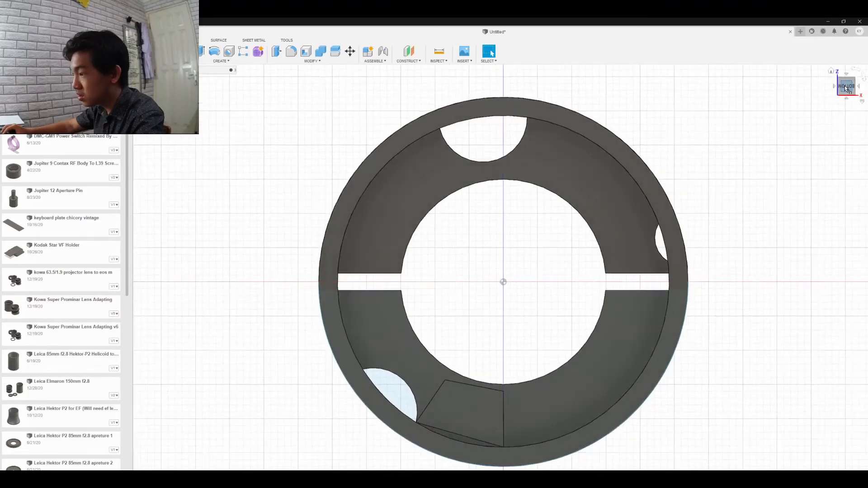
{"action": "mouse_move", "coordinate": [847, 109]}
{"action": "middle_mouse_down", "text": "shift"}
{"action": "mouse_move", "coordinate": [863, 346]}
{"action": "mouse_move", "coordinate": [853, 375]}
{"action": "middle_mouse_up", "text": "shift"}
{"action": "mouse_move", "coordinate": [853, 375]}
{"action": "left_mouse_down"}
{"action": "mouse_move", "coordinate": [817, 357]}
{"action": "mouse_move", "coordinate": [827, 347]}
{"action": "left_mouse_up"}
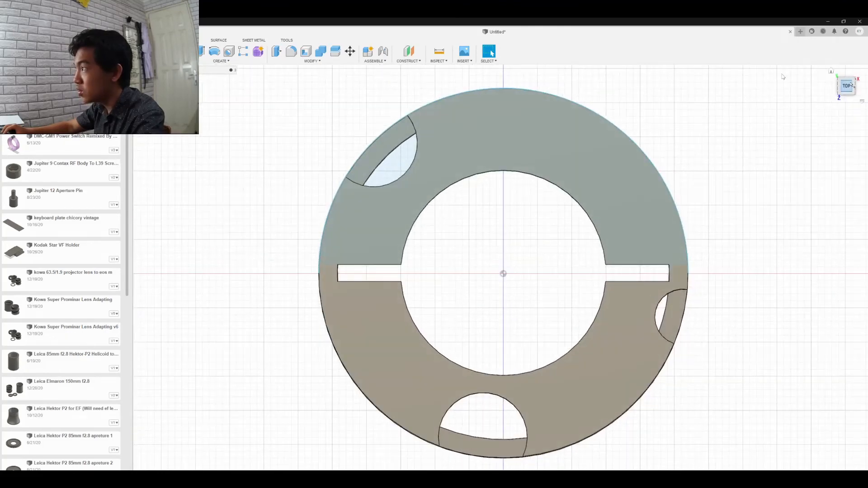
{"action": "left_click", "coordinate": [221, 60]}
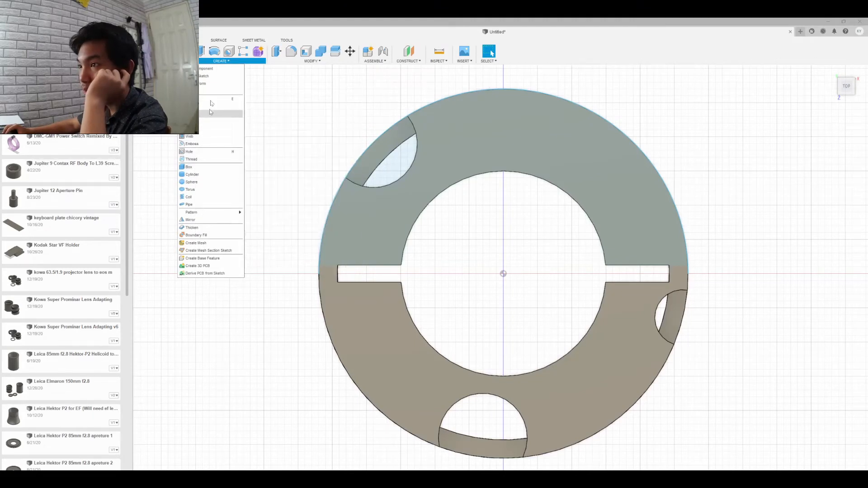
{"action": "left_click", "coordinate": [205, 76]}
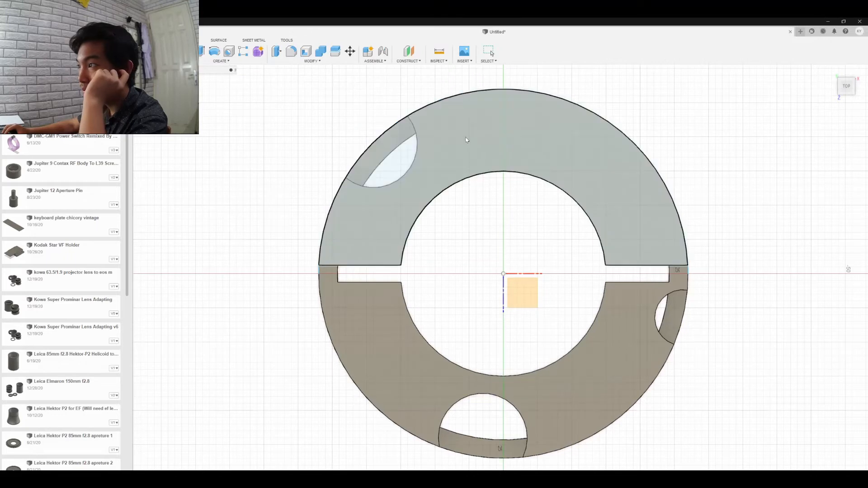
{"action": "left_click", "coordinate": [474, 142]}
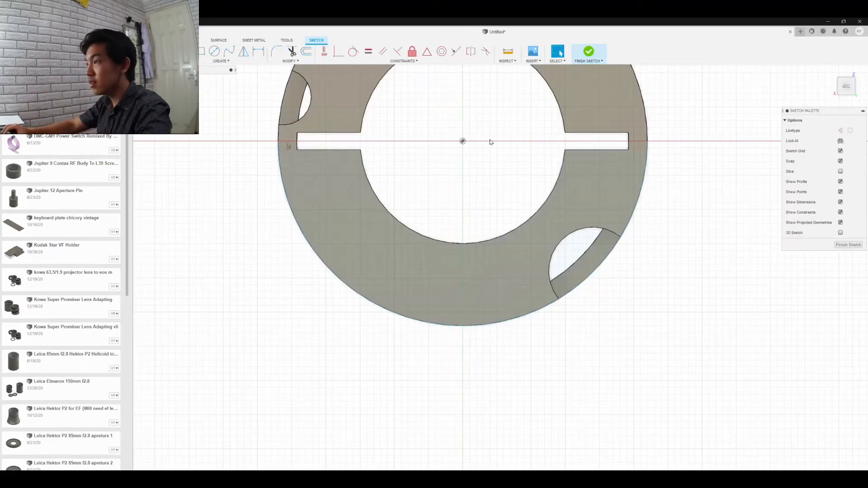
{"action": "scroll", "coordinate": [644, 360], "scroll_direction": "down", "scroll_amount": 4}
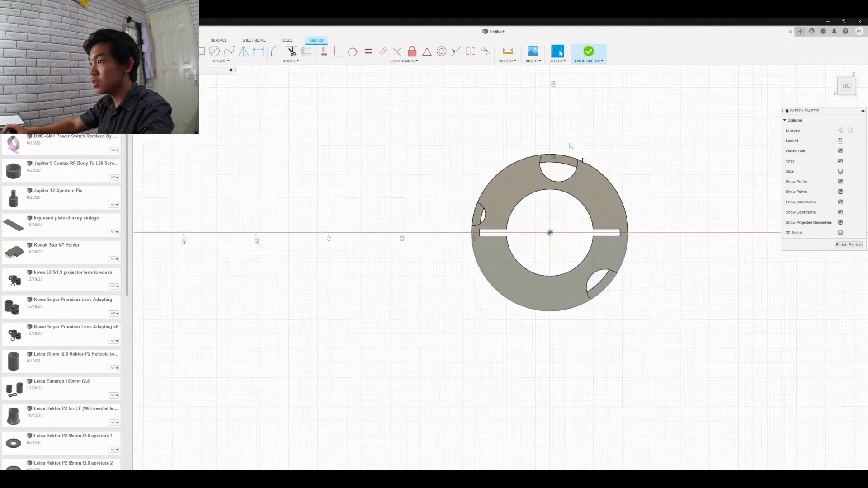
{"action": "scroll", "coordinate": [501, 139], "scroll_direction": "up", "scroll_amount": 5}
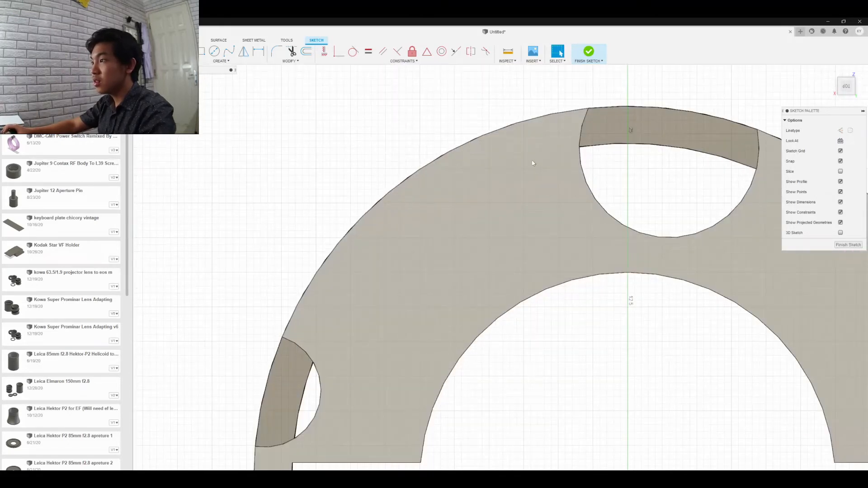
{"action": "scroll", "coordinate": [611, 241], "scroll_direction": "down", "scroll_amount": 5}
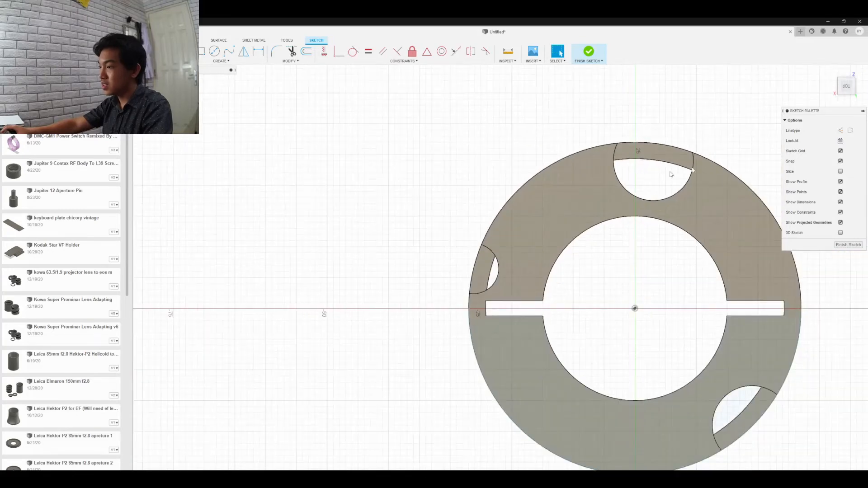
{"action": "mouse_move", "coordinate": [847, 89]}
{"action": "left_mouse_down"}
{"action": "mouse_move", "coordinate": [843, 23]}
{"action": "mouse_move", "coordinate": [838, 64]}
{"action": "mouse_move", "coordinate": [846, 100]}
{"action": "left_mouse_up"}
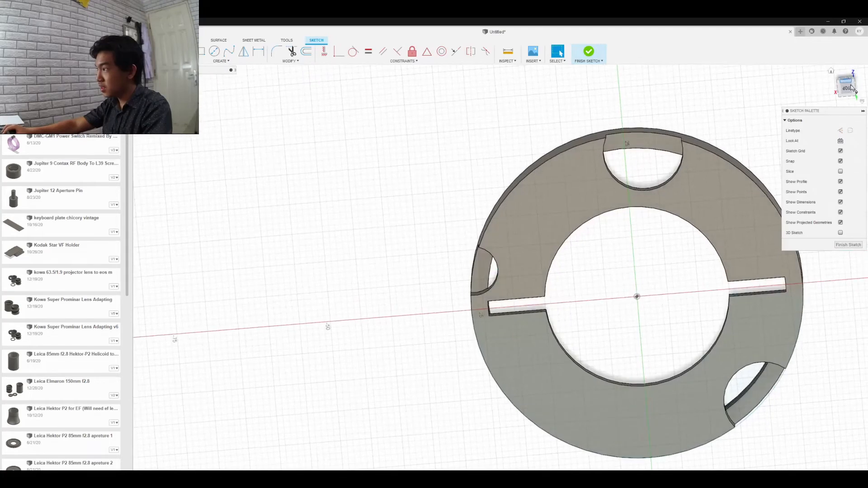
{"action": "left_click", "coordinate": [847, 89]}
{"action": "scroll", "coordinate": [780, 462], "scroll_direction": "up", "scroll_amount": 1}
{"action": "scroll", "coordinate": [467, 294], "scroll_direction": "down", "scroll_amount": 4}
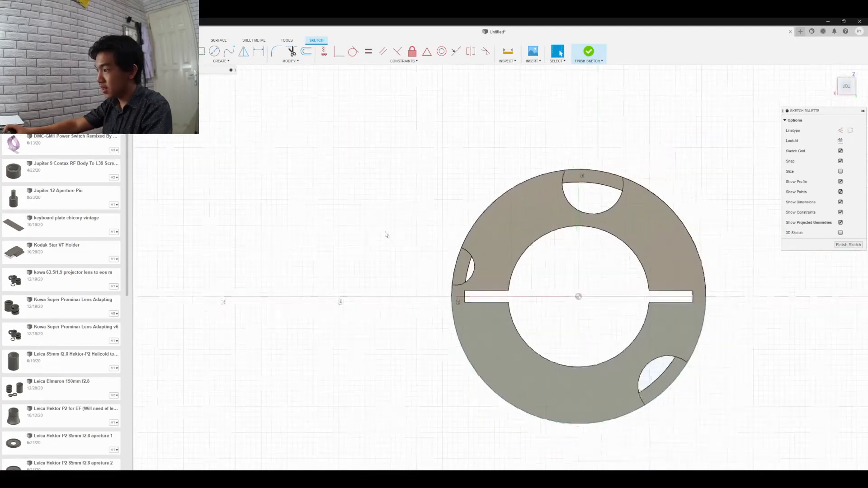
{"action": "scroll", "coordinate": [589, 392], "scroll_direction": "up", "scroll_amount": 4}
{"action": "scroll", "coordinate": [654, 386], "scroll_direction": "up", "scroll_amount": 3}
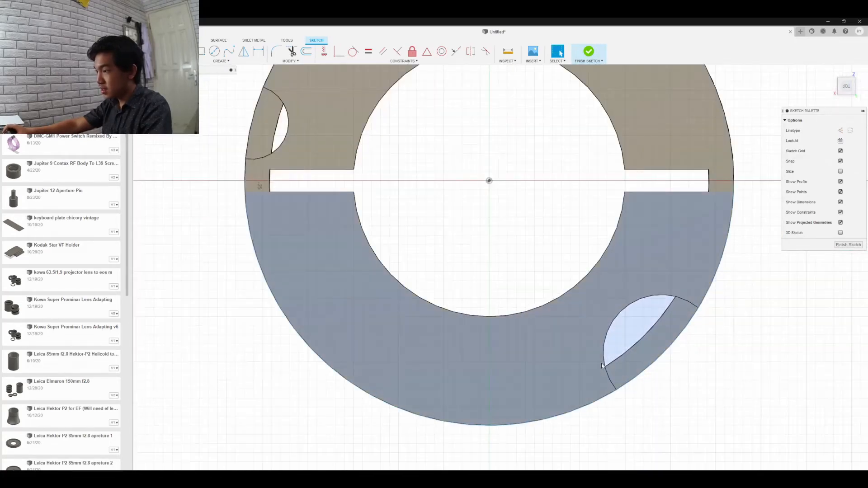
{"action": "left_click", "coordinate": [221, 61]}
{"action": "left_click", "coordinate": [205, 71]}
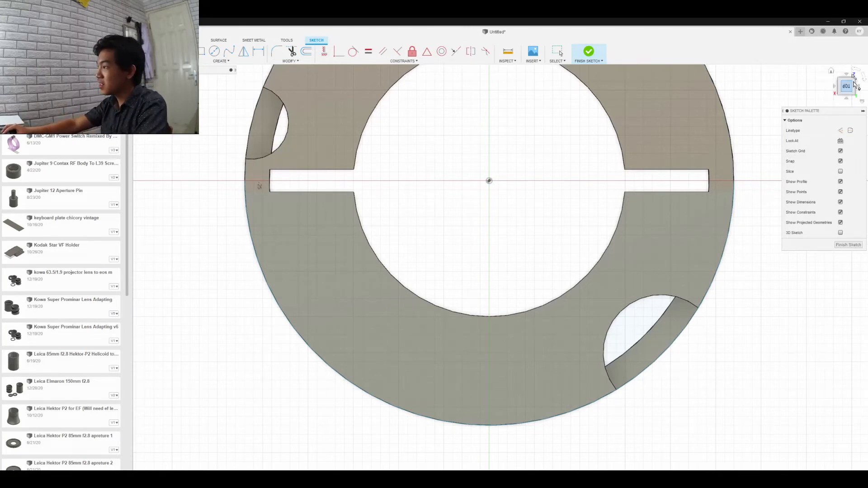
{"action": "left_click", "coordinate": [849, 245]}
Use Press Pull to offset the raised block's end face farthest from the large cutout by about 11 mm, lengthening it along the ring.
{"action": "left_click_drag", "start_coordinate": [850, 86], "coordinate": [847, 32]}
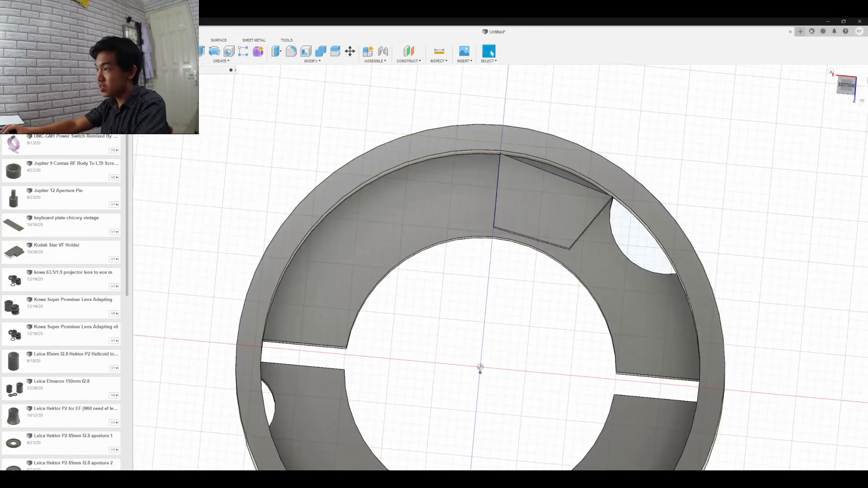
{"action": "left_click_drag", "start_coordinate": [850, 86], "coordinate": [856, 103]}
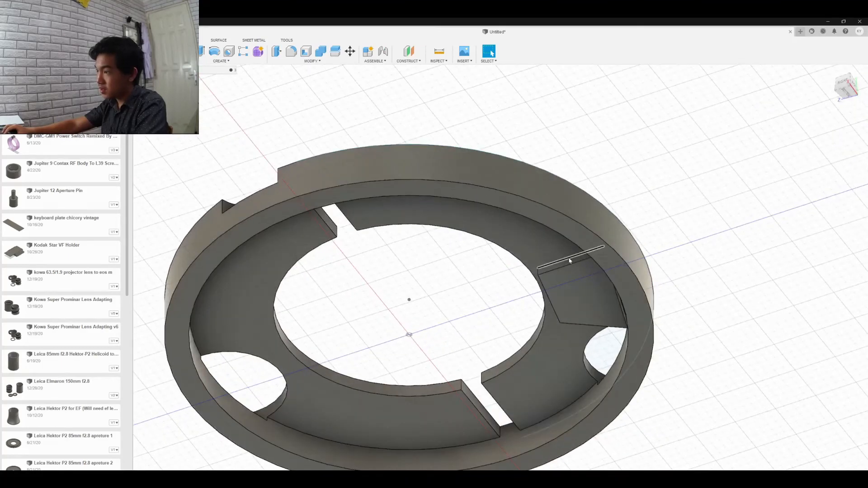
{"action": "right_click", "coordinate": [569, 260]}
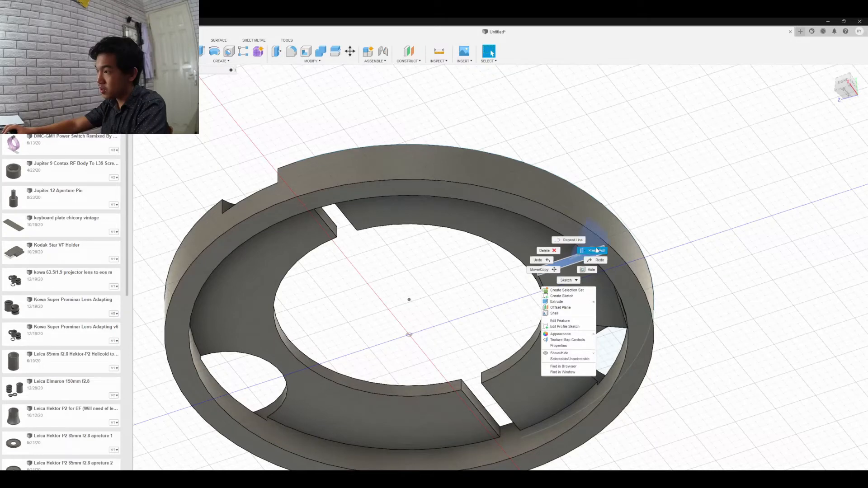
{"action": "left_click", "coordinate": [589, 247]}
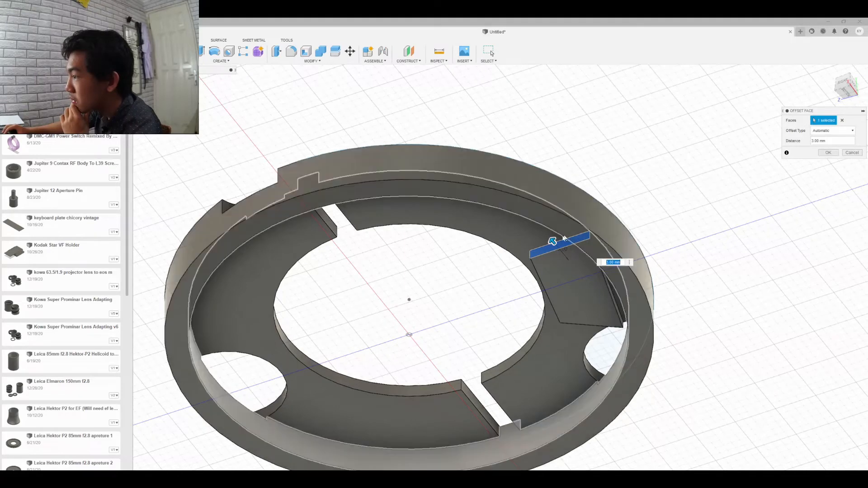
{"action": "left_click_drag", "start_coordinate": [552, 241], "coordinate": [519, 199]}
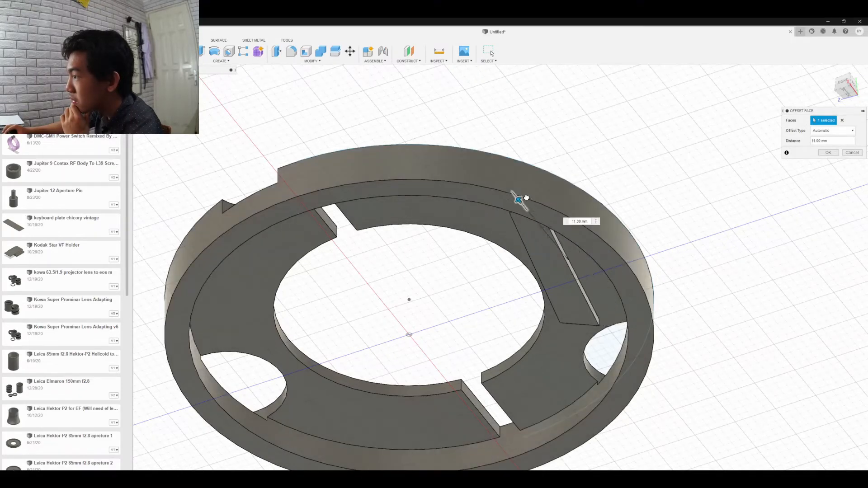
{"action": "left_click", "coordinate": [827, 150]}
Use Press Pull to offset the raised block's long outer side face by 7 mm towards the ring wall.
{"action": "mouse_move", "coordinate": [850, 85]}
{"action": "left_mouse_down"}
{"action": "mouse_move", "coordinate": [840, 76]}
{"action": "mouse_move", "coordinate": [856, 76]}
{"action": "mouse_move", "coordinate": [851, 88]}
{"action": "left_mouse_up"}
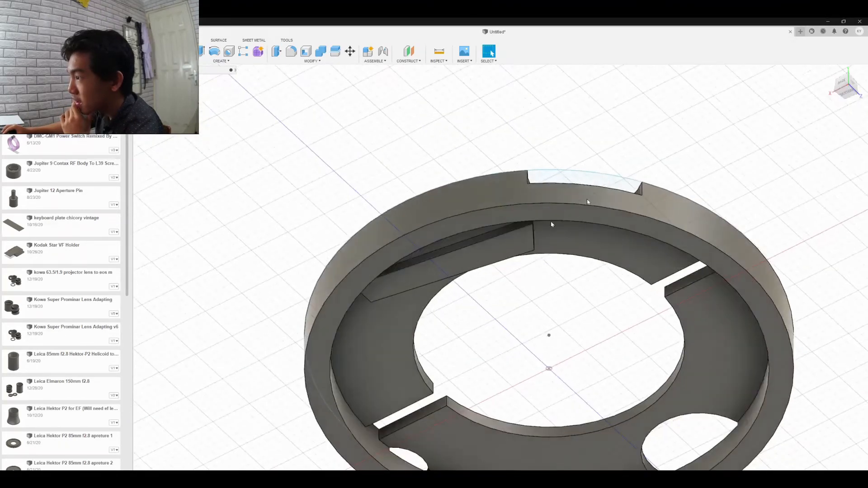
{"action": "left_click", "coordinate": [481, 239]}
{"action": "right_click", "coordinate": [481, 238]}
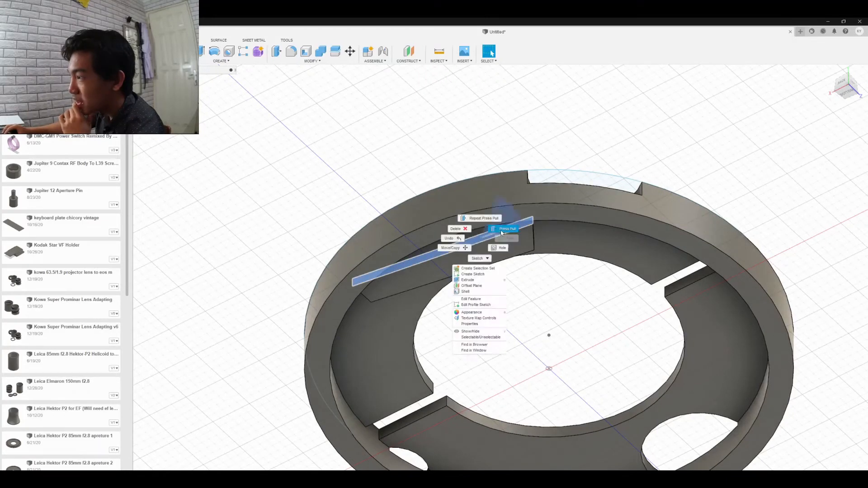
{"action": "left_click", "coordinate": [502, 232]}
{"action": "left_click_drag", "start_coordinate": [475, 233], "coordinate": [456, 186]}
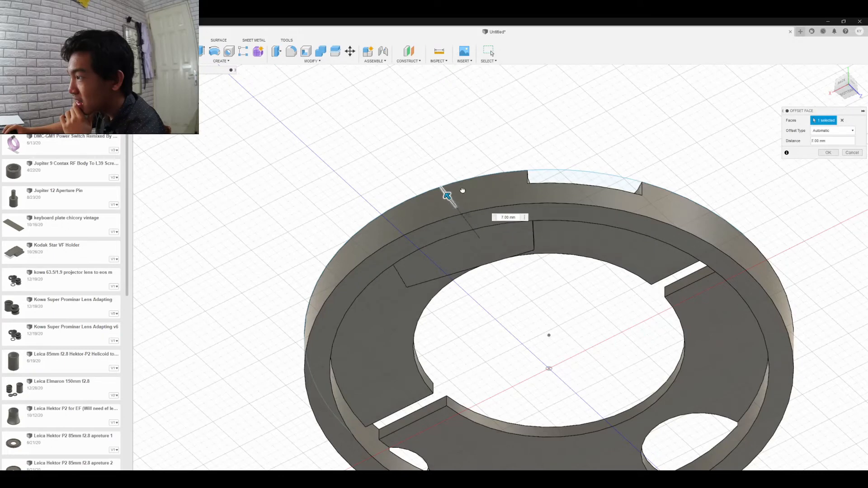
{"action": "left_click", "coordinate": [849, 89]}
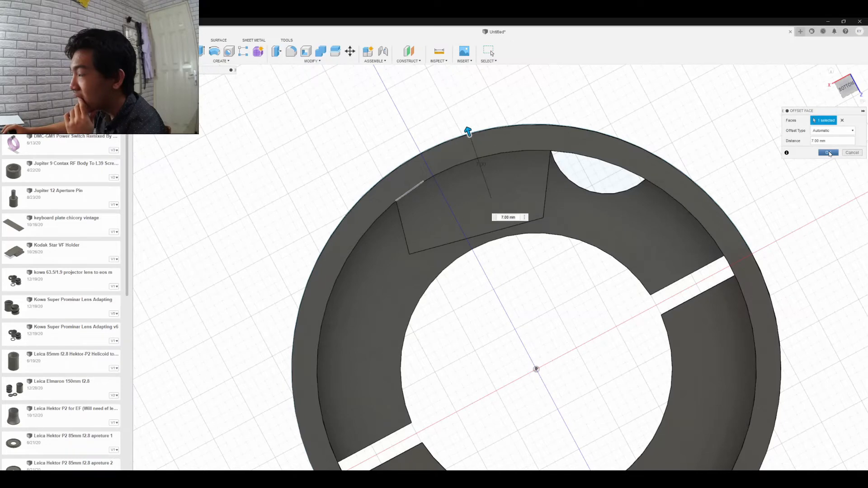
{"action": "left_click", "coordinate": [829, 153]}
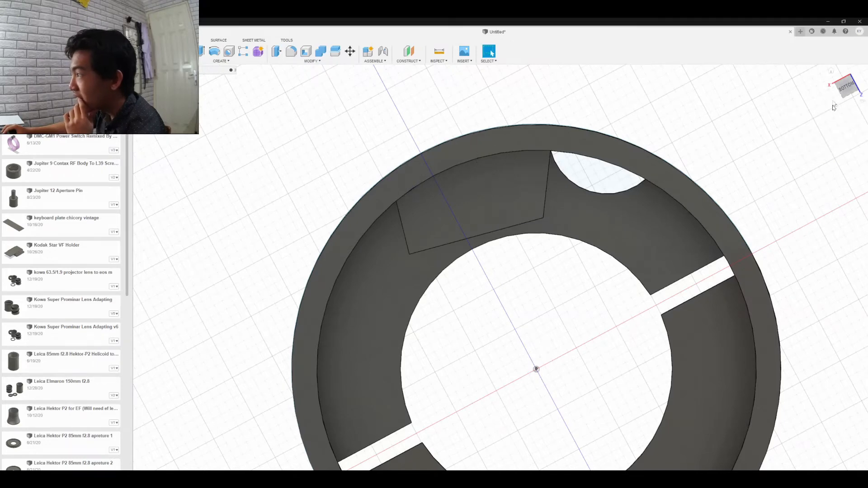
Try to lengthen the raised block by offsetting its end face farthest from the large cutout by about 6 mm.
{"action": "left_click_drag", "start_coordinate": [844, 86], "coordinate": [867, 105]}
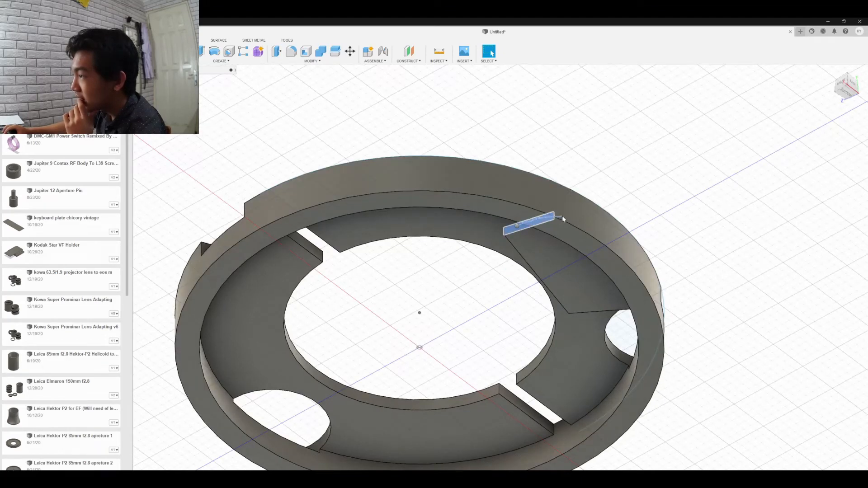
{"action": "right_click_drag", "start_coordinate": [517, 226], "coordinate": [576, 203]}
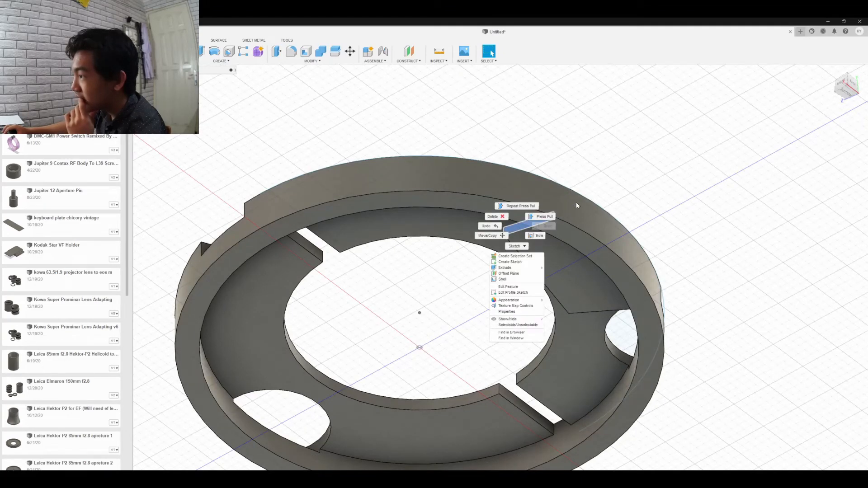
{"action": "left_click", "coordinate": [541, 218]}
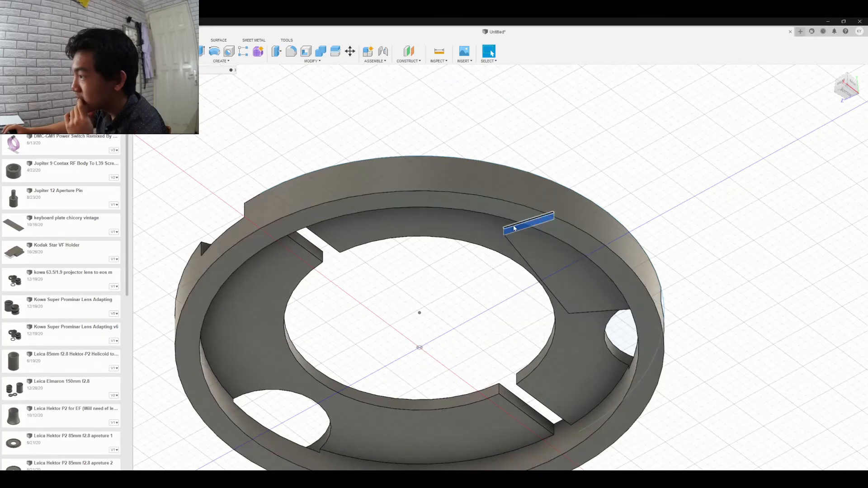
{"action": "right_click", "coordinate": [514, 230]}
{"action": "left_click", "coordinate": [521, 220]}
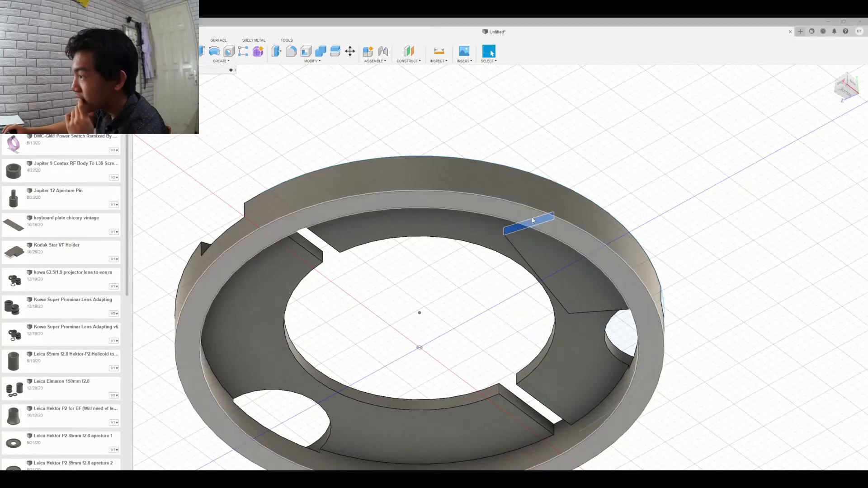
{"action": "left_click_drag", "start_coordinate": [514, 220], "coordinate": [485, 186]}
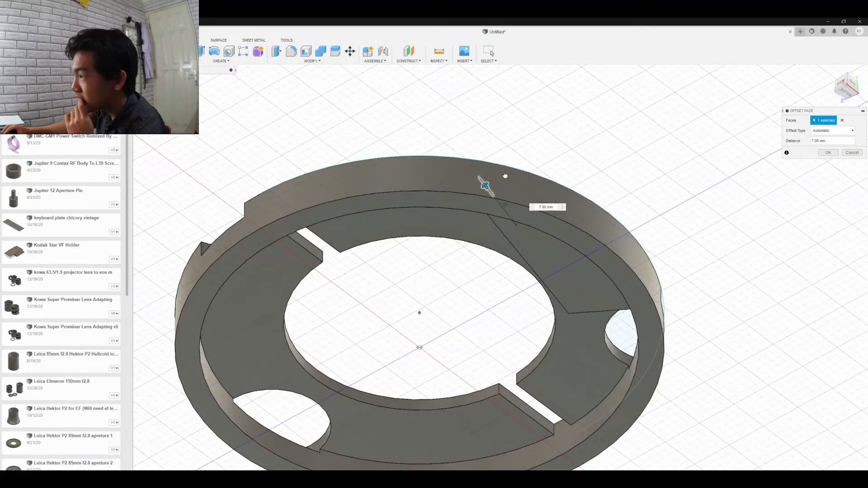
{"action": "left_click", "coordinate": [854, 98]}
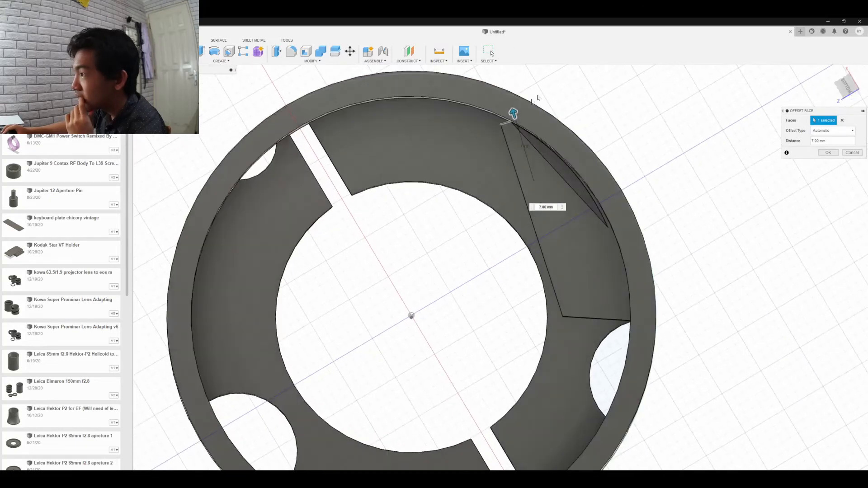
{"action": "mouse_move", "coordinate": [513, 111]}
{"action": "left_mouse_down"}
{"action": "mouse_move", "coordinate": [520, 119]}
{"action": "mouse_move", "coordinate": [526, 113]}
{"action": "left_mouse_up"}
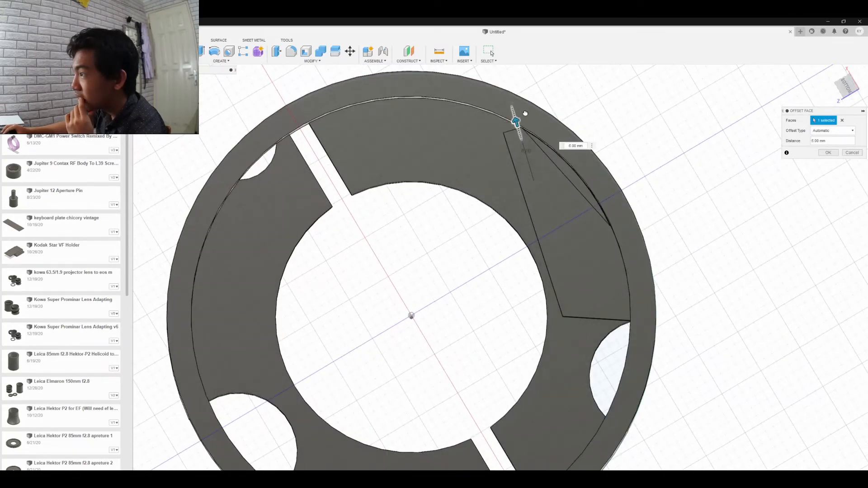
{"action": "left_click", "coordinate": [824, 153]}
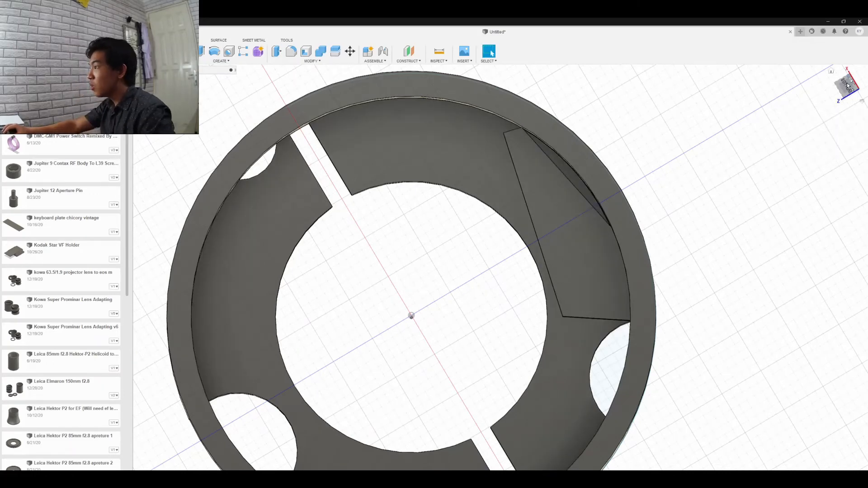
Use Press Pull to offset the block's end face farthest from the large cutout by 4 mm.
{"action": "left_click_drag", "start_coordinate": [848, 86], "coordinate": [847, 108]}
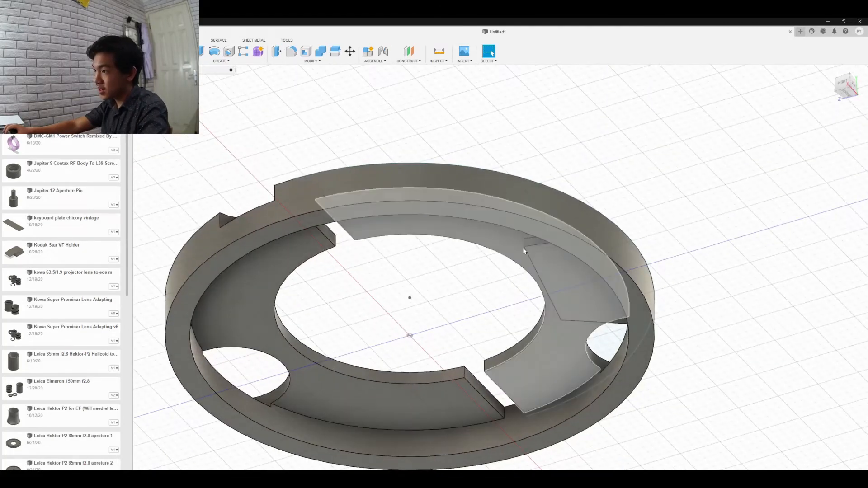
{"action": "right_click", "coordinate": [594, 228]}
{"action": "left_click", "coordinate": [569, 230]}
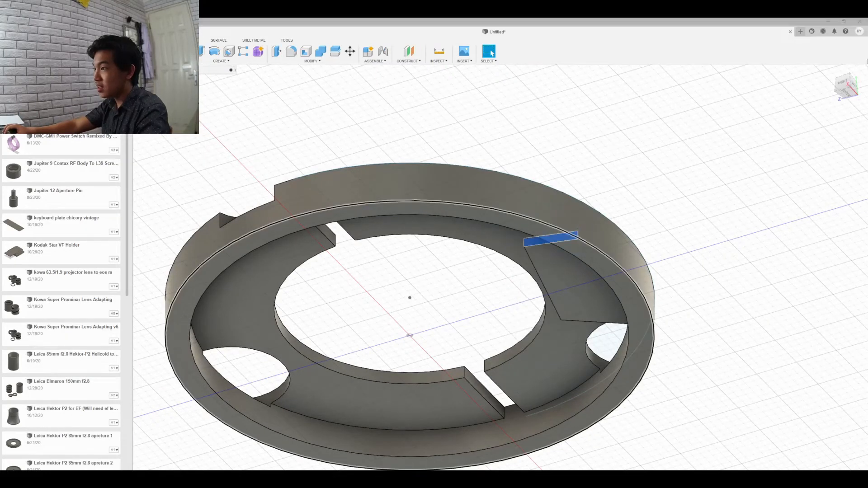
{"action": "left_click_drag", "start_coordinate": [850, 94], "coordinate": [847, 70]}
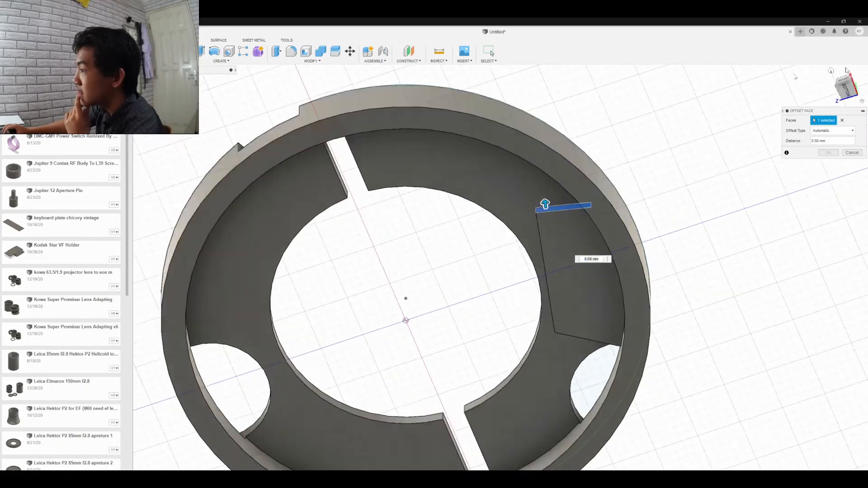
{"action": "left_click_drag", "start_coordinate": [545, 204], "coordinate": [555, 179]}
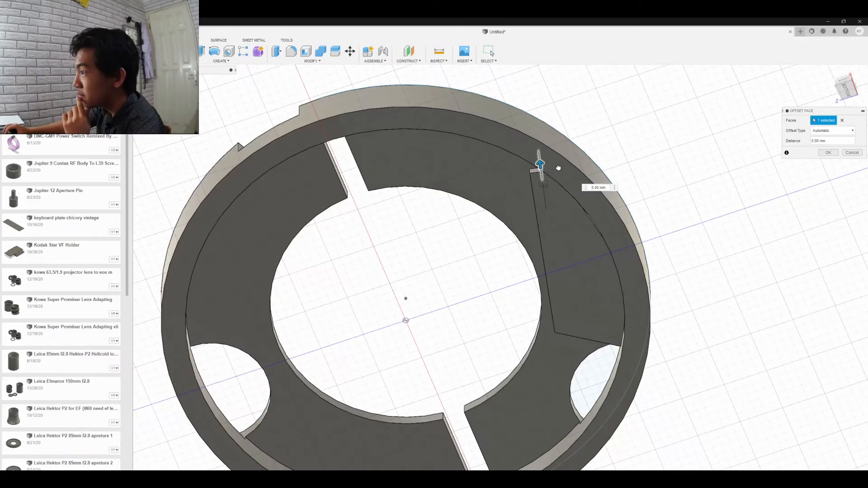
{"action": "left_click_drag", "start_coordinate": [561, 172], "coordinate": [562, 171]}
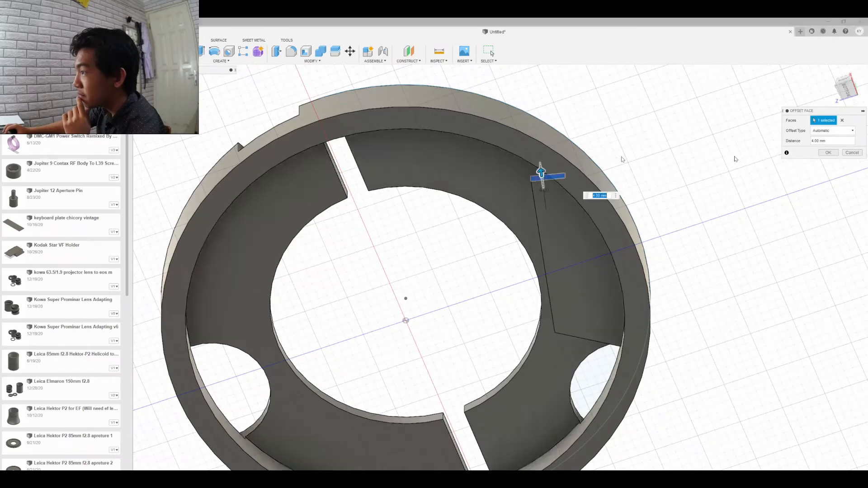
{"action": "left_click", "coordinate": [828, 155]}
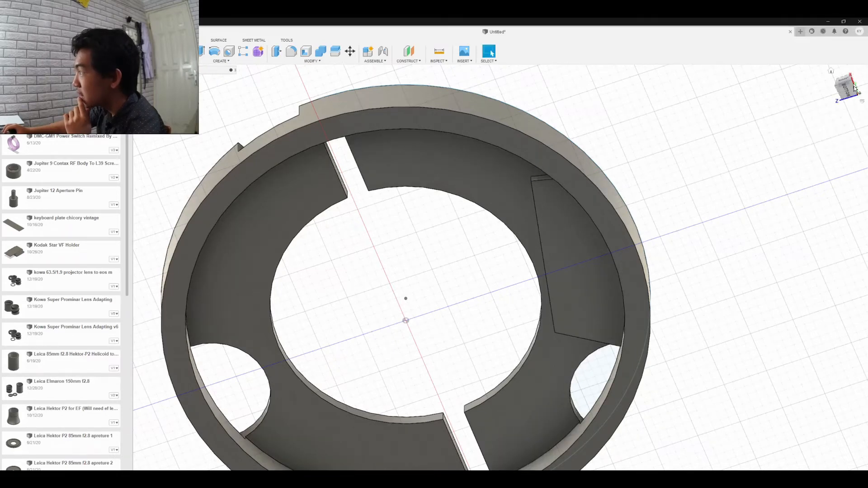
Offset the block's long outer side face by about 0.3 mm to close the sliver of gap at the ring wall.
{"action": "mouse_move", "coordinate": [854, 92]}
{"action": "left_mouse_down"}
{"action": "mouse_move", "coordinate": [837, 82]}
{"action": "mouse_move", "coordinate": [845, 77]}
{"action": "mouse_move", "coordinate": [855, 93]}
{"action": "left_mouse_up"}
{"action": "scroll", "coordinate": [401, 200], "scroll_direction": "down", "scroll_amount": 2}
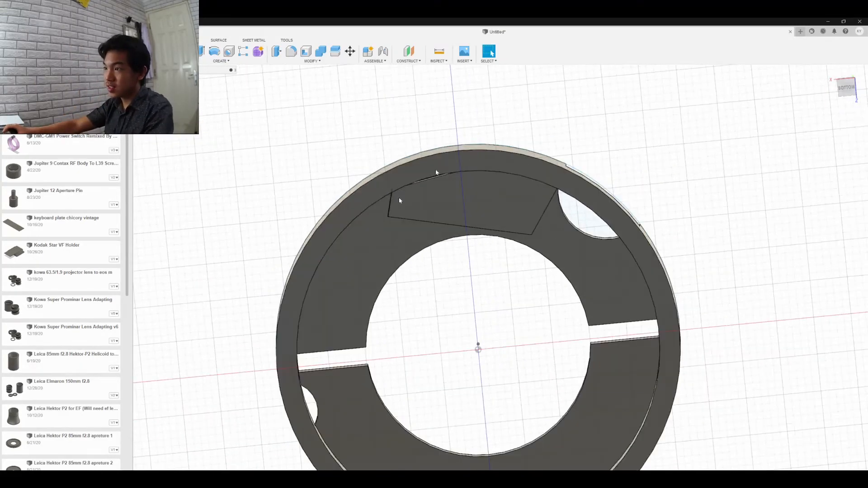
{"action": "scroll", "coordinate": [435, 168], "scroll_direction": "up", "scroll_amount": 8}
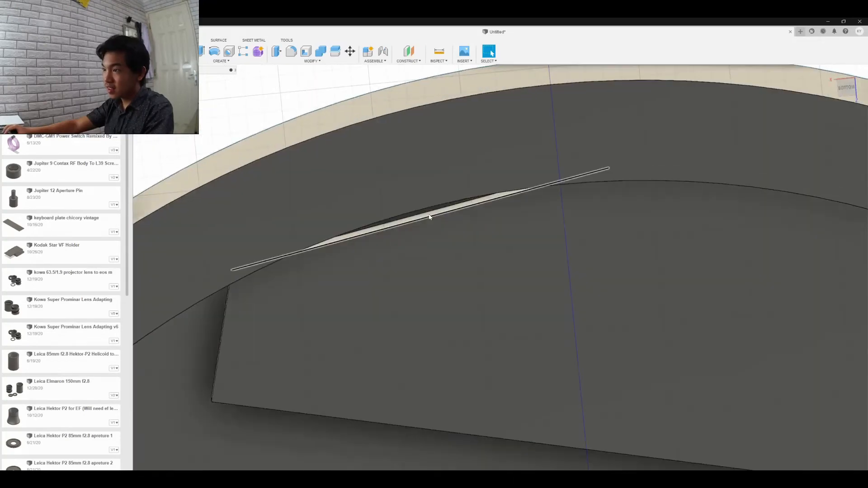
{"action": "left_click", "coordinate": [432, 213]}
{"action": "right_click", "coordinate": [433, 213]}
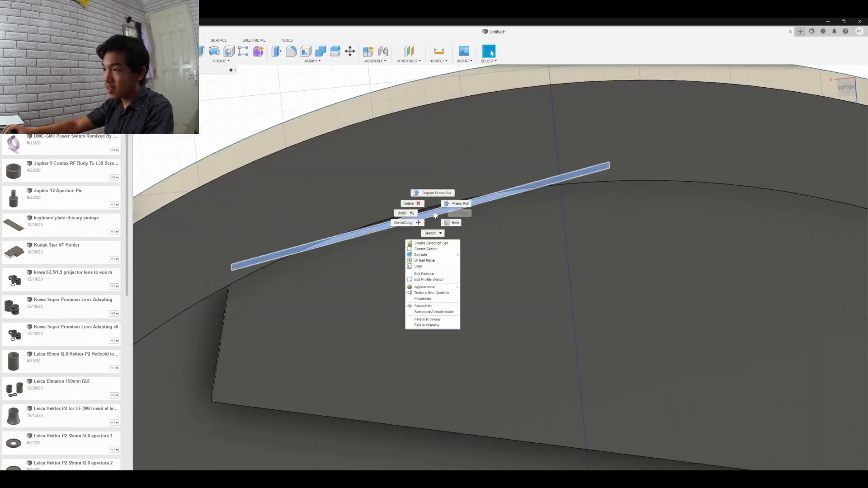
{"action": "left_click", "coordinate": [456, 207]}
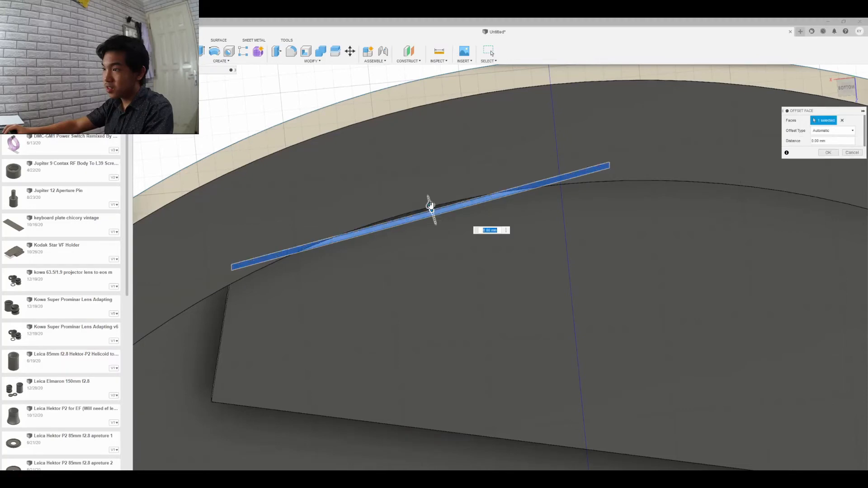
{"action": "left_click_drag", "start_coordinate": [420, 174], "coordinate": [428, 196]}
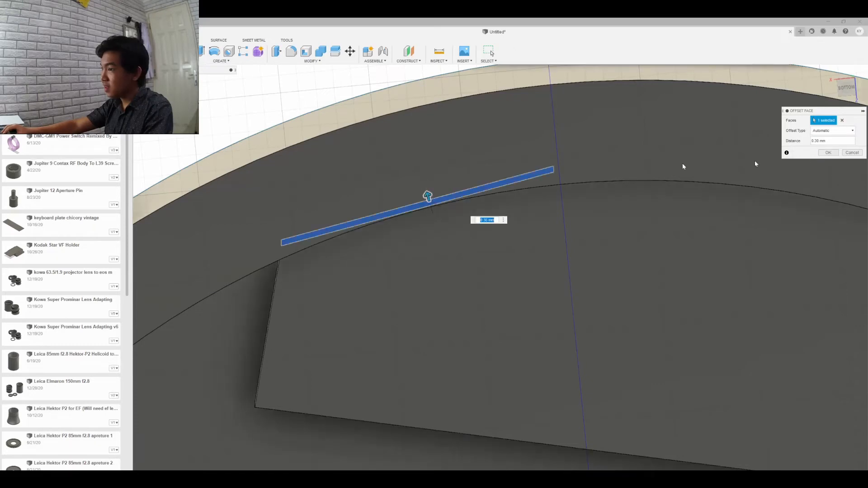
{"action": "left_click", "coordinate": [828, 153]}
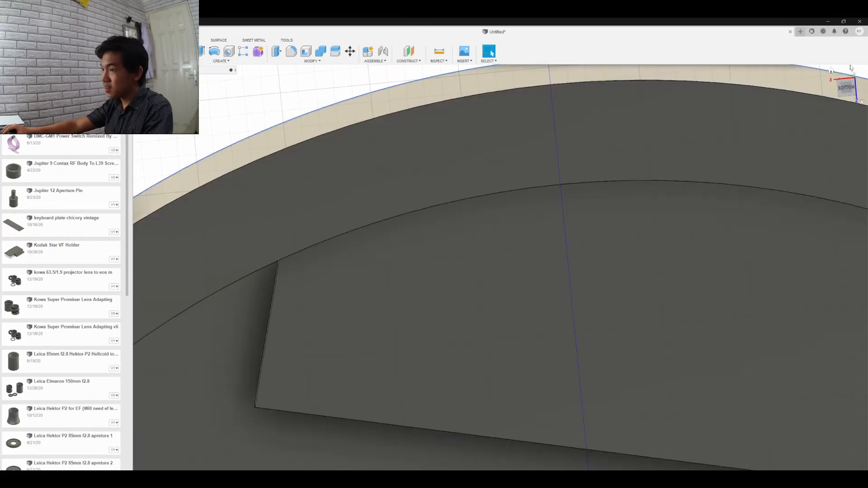
Offset the block's long outer side face by another 1 mm so that it reaches fully into the ring wall.
{"action": "left_click_drag", "start_coordinate": [845, 86], "coordinate": [841, 74]}
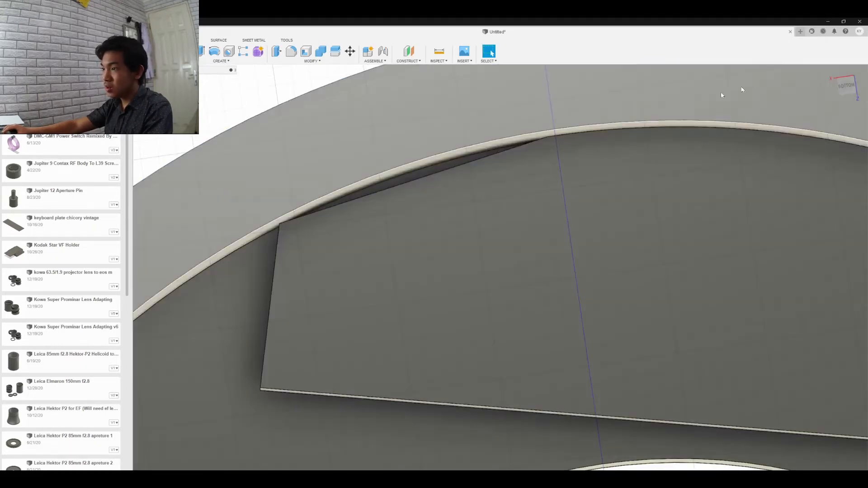
{"action": "left_click_drag", "start_coordinate": [854, 87], "coordinate": [854, 90]}
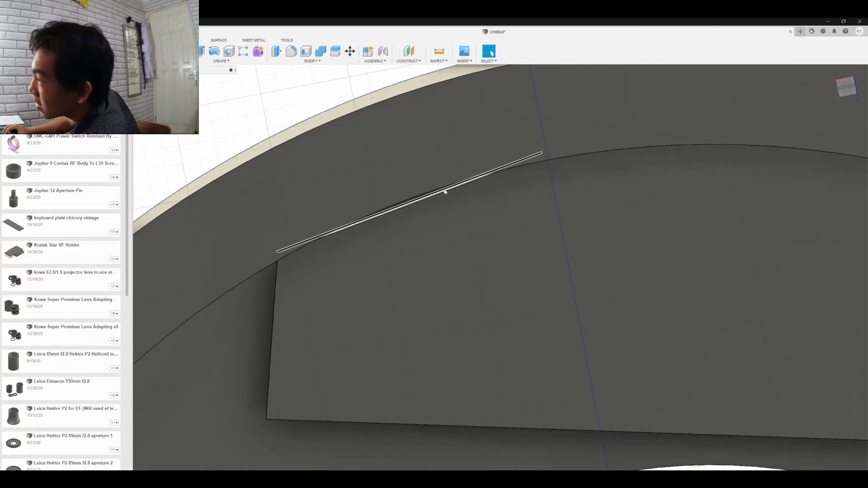
{"action": "scroll", "coordinate": [444, 192], "scroll_direction": "down", "scroll_amount": 2}
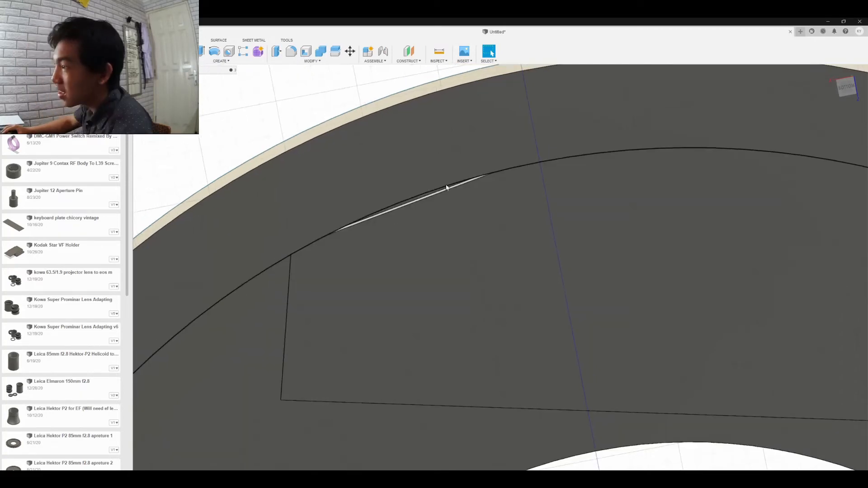
{"action": "scroll", "coordinate": [444, 190], "scroll_direction": "up", "scroll_amount": 8}
{"action": "right_click", "coordinate": [443, 217]}
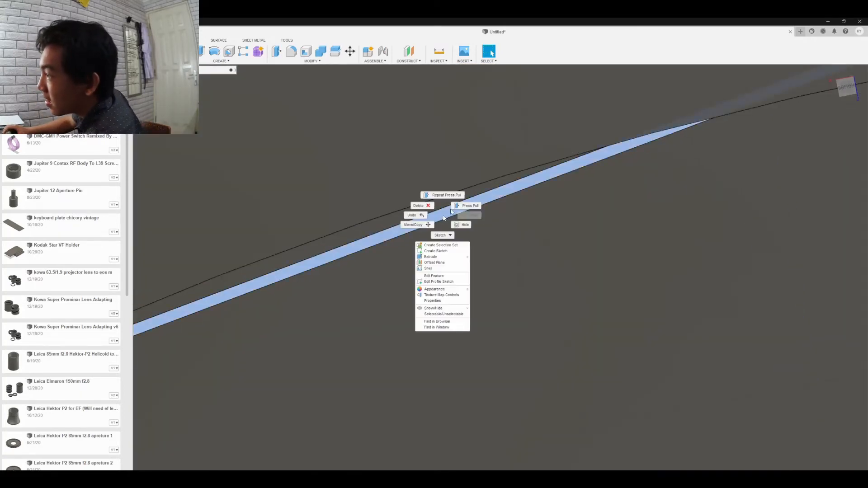
{"action": "left_click", "coordinate": [460, 201]}
{"action": "scroll", "coordinate": [474, 206], "scroll_direction": "down", "scroll_amount": 4}
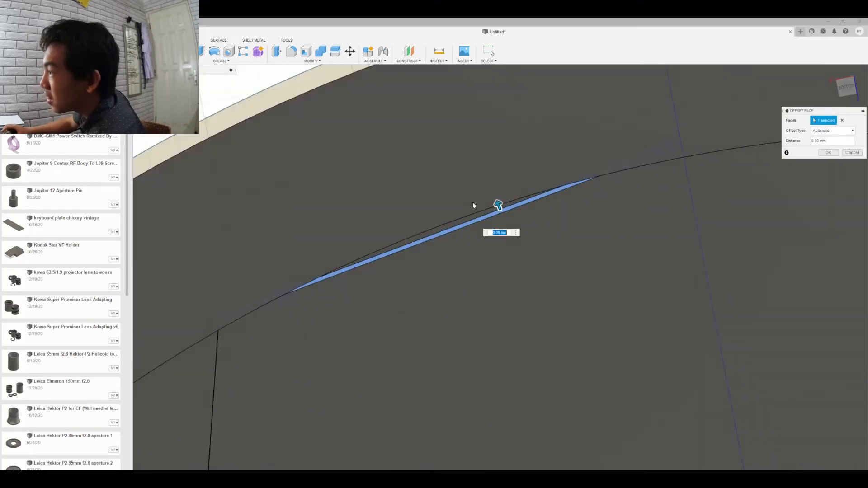
{"action": "left_click_drag", "start_coordinate": [500, 206], "coordinate": [496, 189]}
{"action": "scroll", "coordinate": [515, 222], "scroll_direction": "down", "scroll_amount": 5}
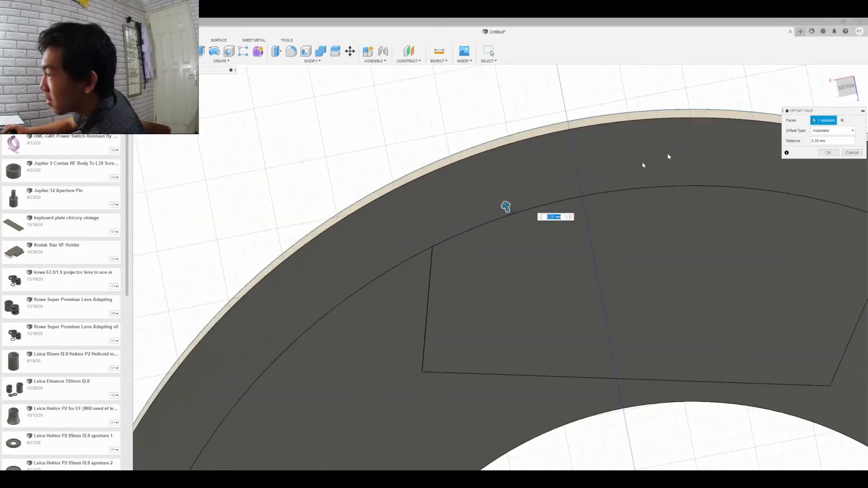
{"action": "left_click_drag", "start_coordinate": [848, 90], "coordinate": [842, 84]}
{"action": "left_click_drag", "start_coordinate": [495, 196], "coordinate": [481, 187]}
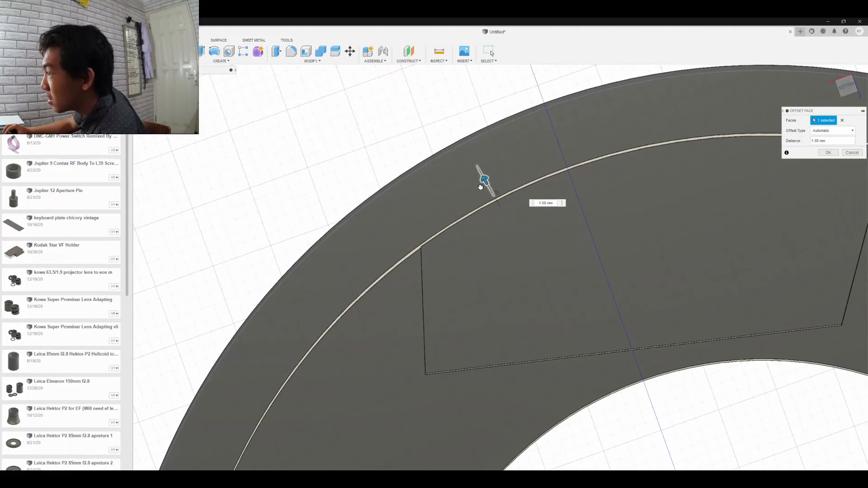
Offset the trapezoidal face on the ring's underside by 1 mm with automatic offset type.
{"action": "left_click", "coordinate": [829, 152]}
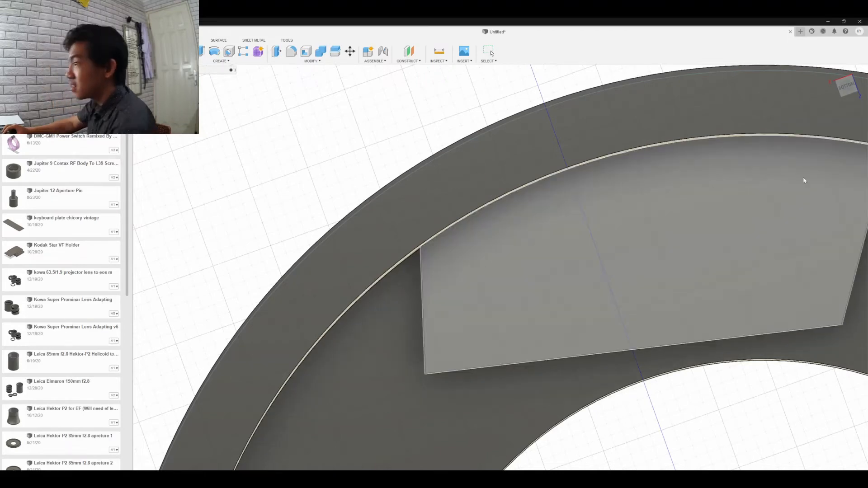
{"action": "scroll", "coordinate": [630, 271], "scroll_direction": "down", "scroll_amount": 5}
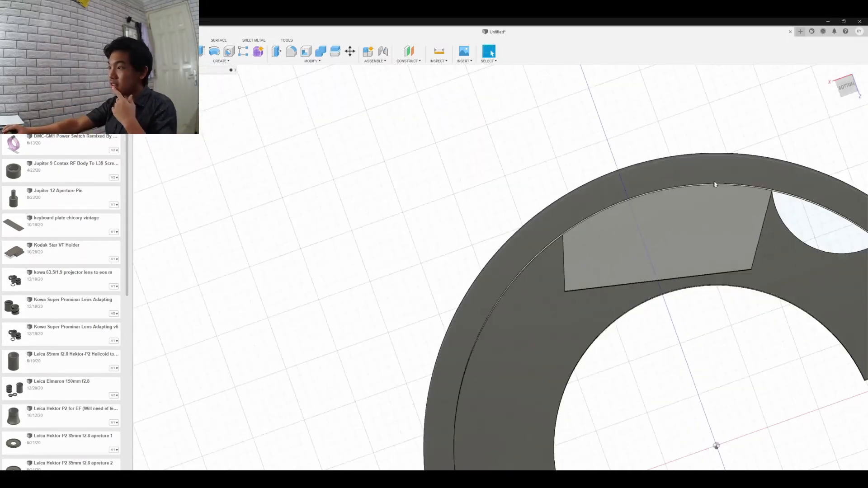
{"action": "middle_click_drag", "start_coordinate": [501, 273], "coordinate": [470, 123], "text": "shift"}
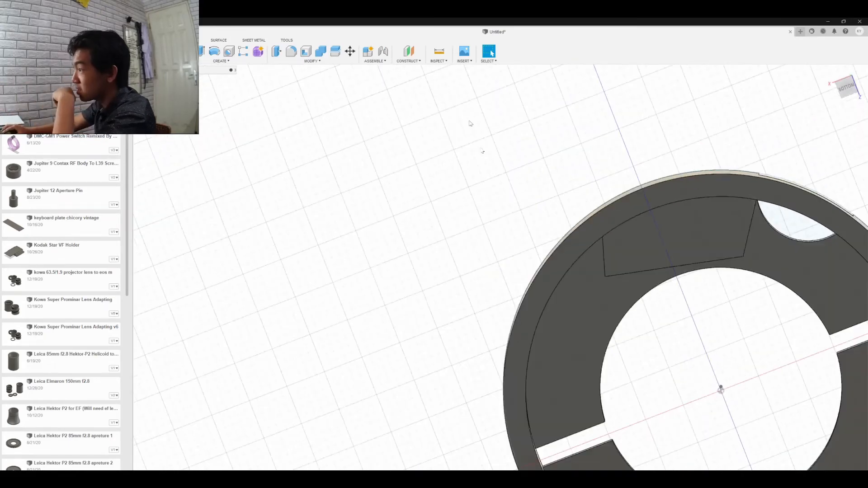
{"action": "scroll", "coordinate": [432, 189], "scroll_direction": "down", "scroll_amount": 7}
{"action": "scroll", "coordinate": [561, 240], "scroll_direction": "up", "scroll_amount": 4}
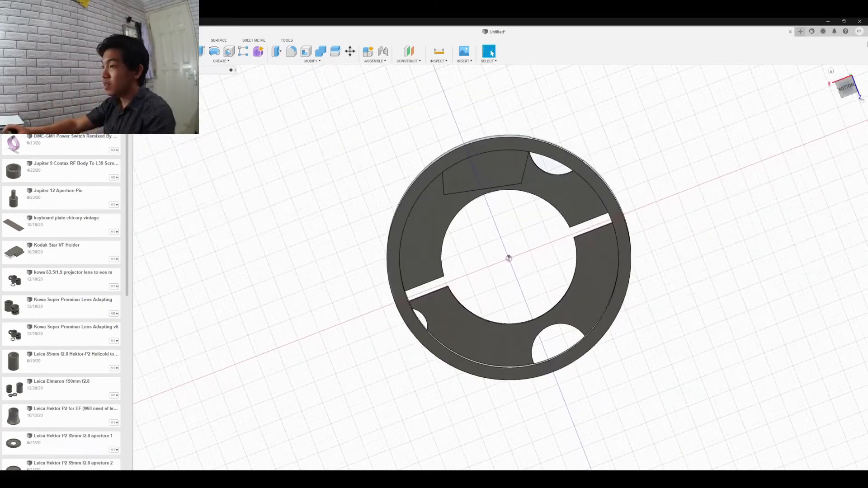
Start a new sketch on the ring's flat top face, on the half with the notch opposite the other two.
{"action": "left_click_drag", "start_coordinate": [850, 93], "coordinate": [863, 172]}
{"action": "left_click", "coordinate": [849, 87]}
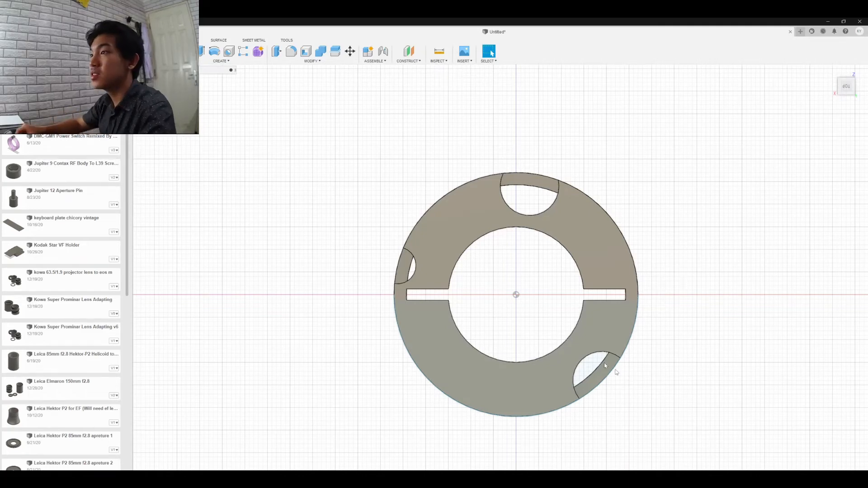
{"action": "left_click", "coordinate": [221, 60]}
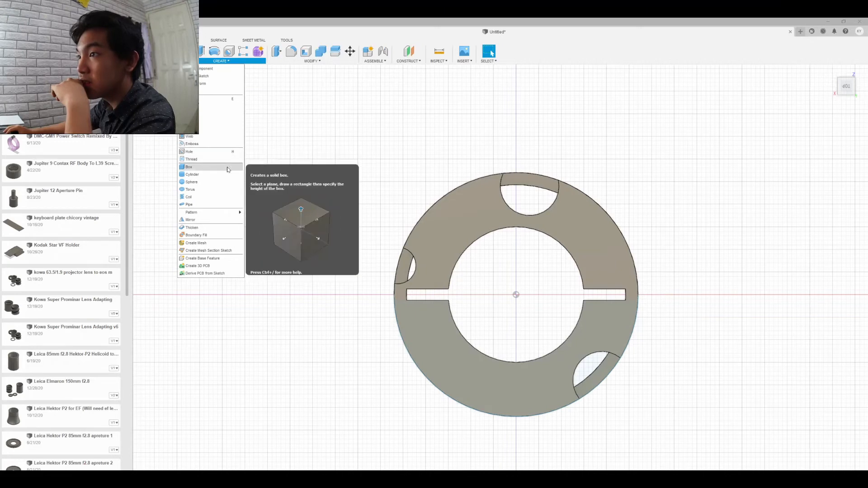
{"action": "left_click", "coordinate": [228, 75]}
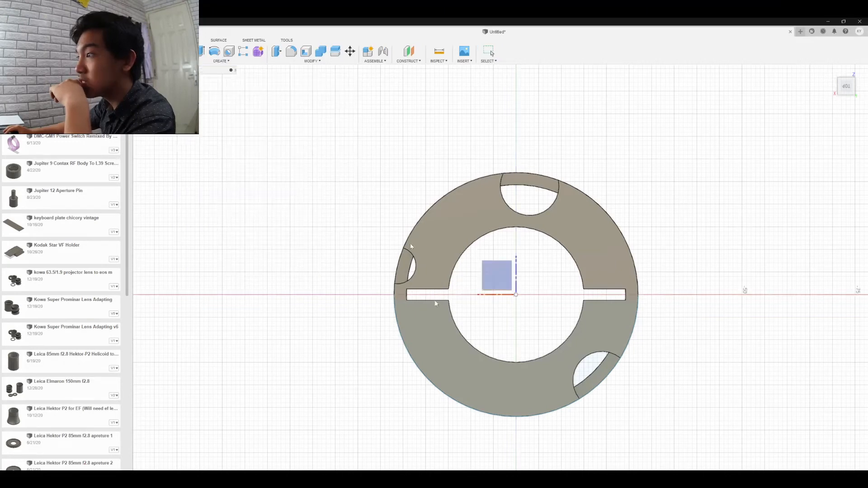
{"action": "left_click", "coordinate": [521, 407]}
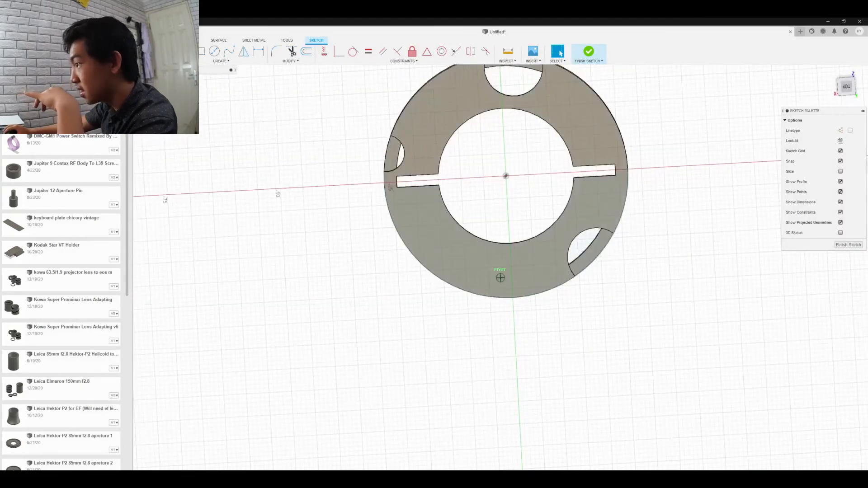
{"action": "left_click", "coordinate": [852, 92]}
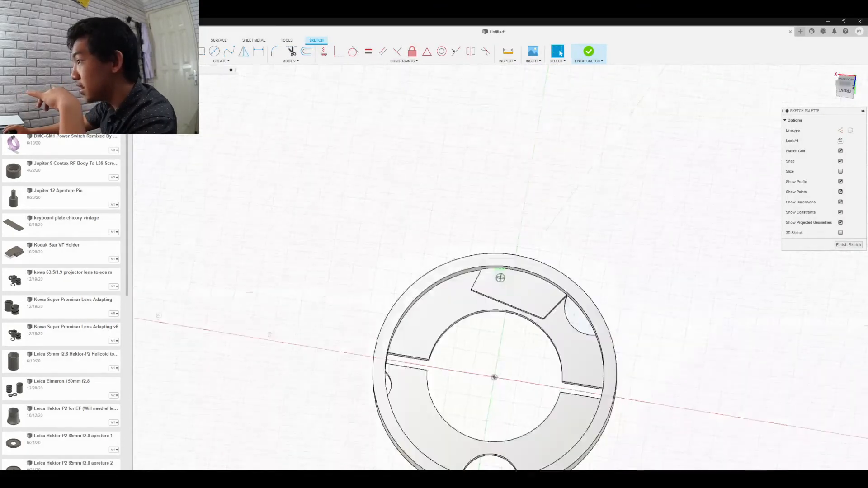
{"action": "middle_click_drag", "start_coordinate": [500, 278], "coordinate": [499, 322], "text": "shift"}
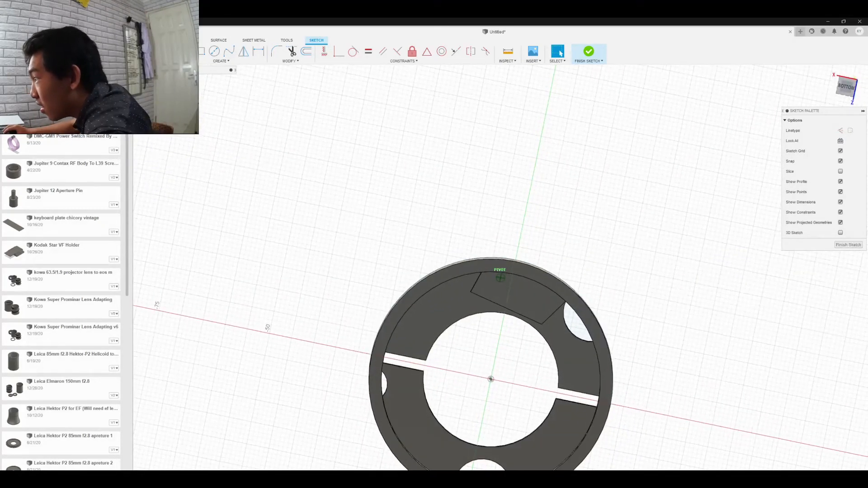
{"action": "left_click", "coordinate": [830, 71]}
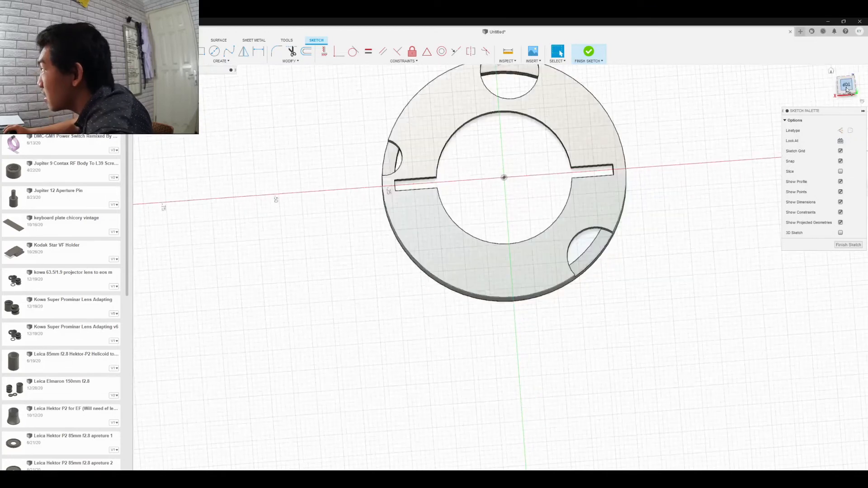
Sketch a closed four-sided outline over the ring's outer edge beside the notch, with a closing edge about 22 mm long.
{"action": "left_click", "coordinate": [221, 61]}
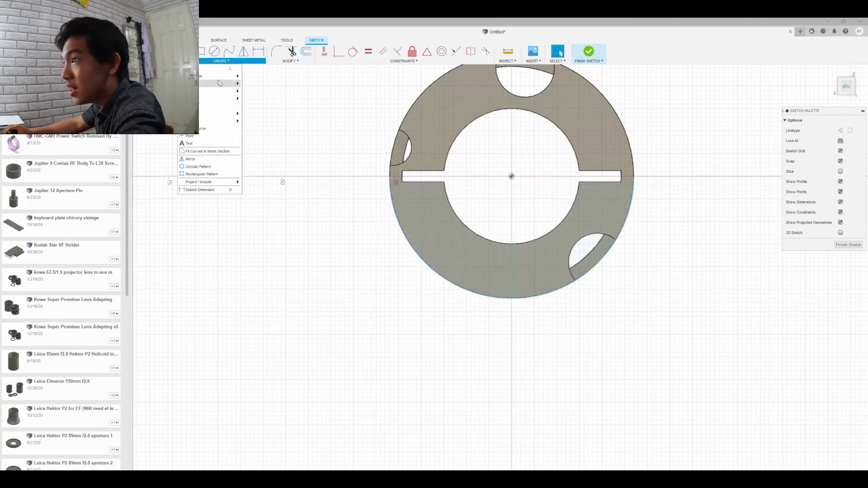
{"action": "left_click", "coordinate": [212, 68]}
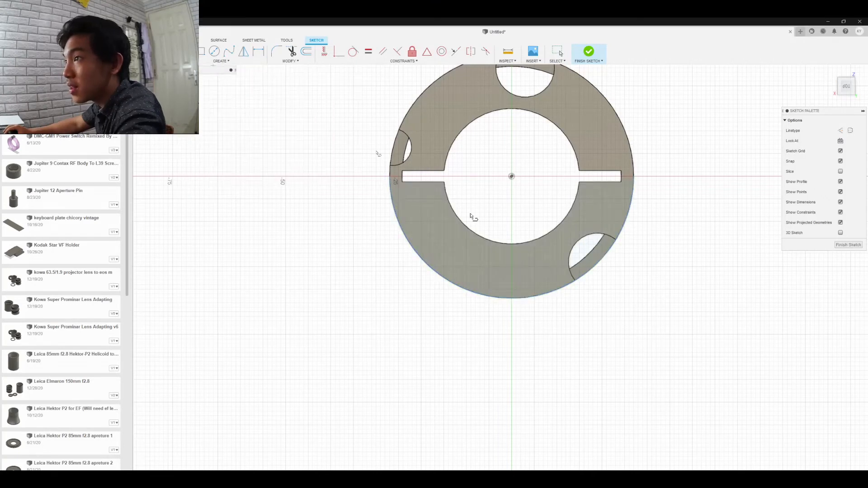
{"action": "left_click", "coordinate": [485, 299]}
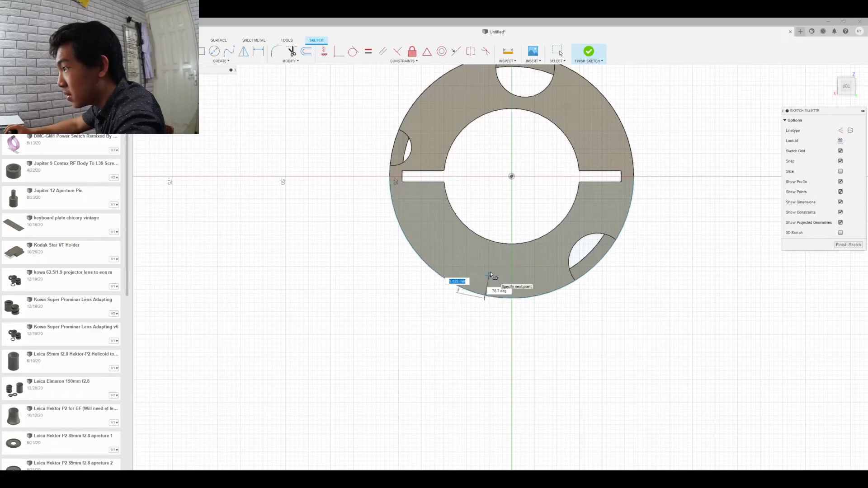
{"action": "double_click", "coordinate": [490, 267]}
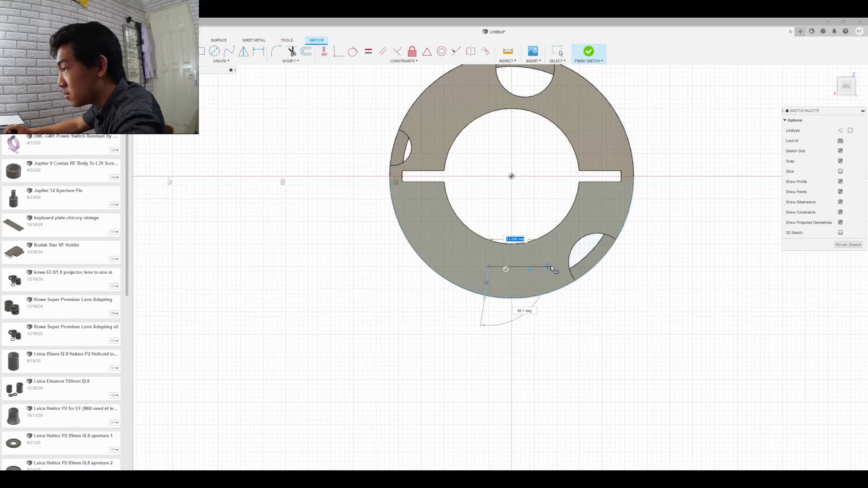
{"action": "left_click", "coordinate": [552, 267]}
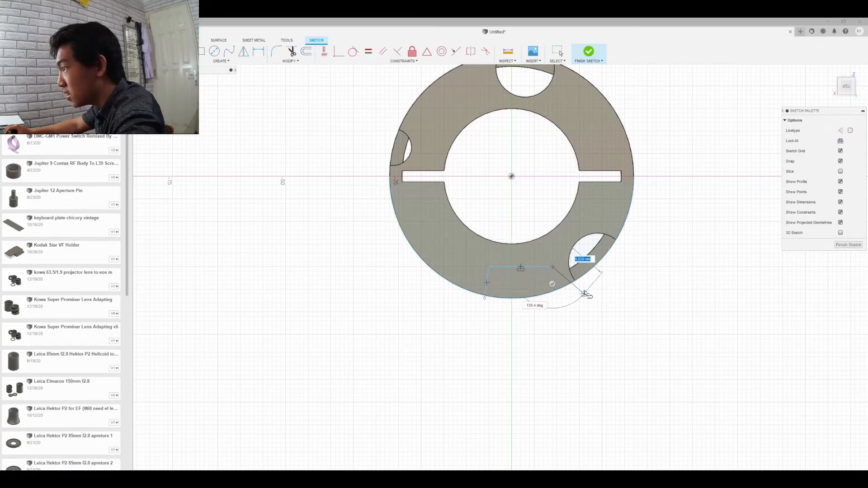
{"action": "left_click", "coordinate": [584, 293]}
{"action": "left_click", "coordinate": [585, 321]}
{"action": "left_click", "coordinate": [486, 326]}
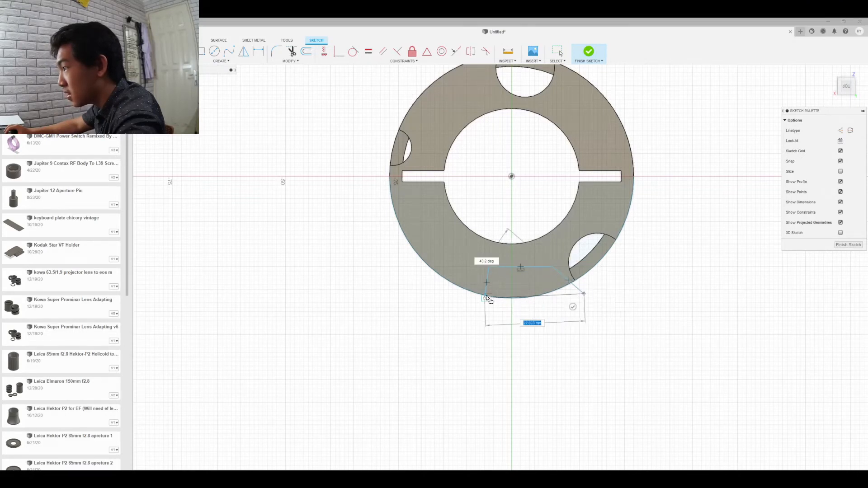
{"action": "left_click", "coordinate": [496, 298]}
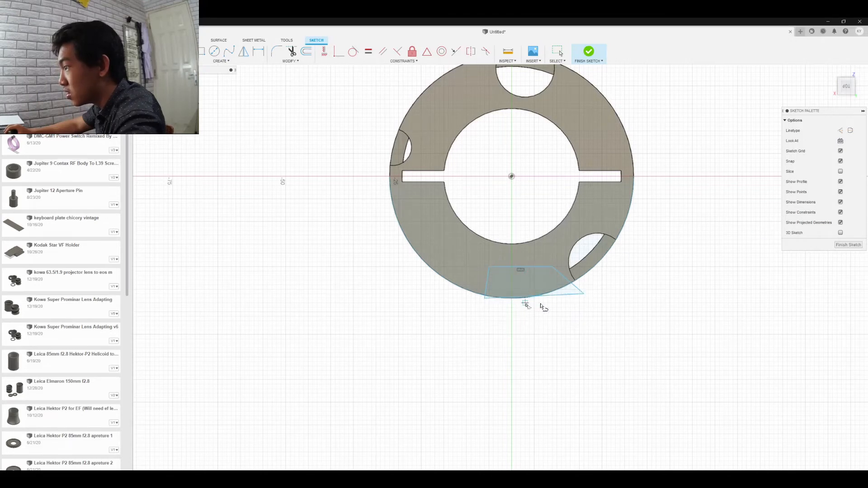
Add two lines outside the ring that form a triangle on the outline's longest edge, and finish the sketch.
{"action": "left_click", "coordinate": [584, 294]}
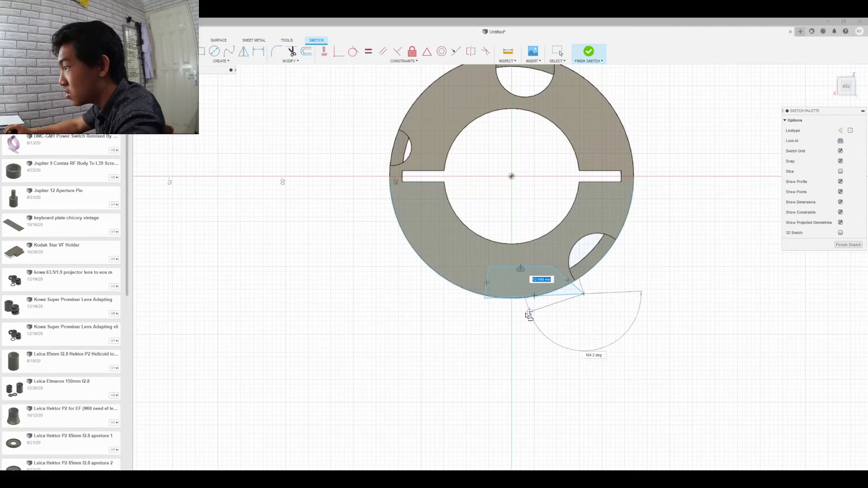
{"action": "left_click", "coordinate": [525, 316]}
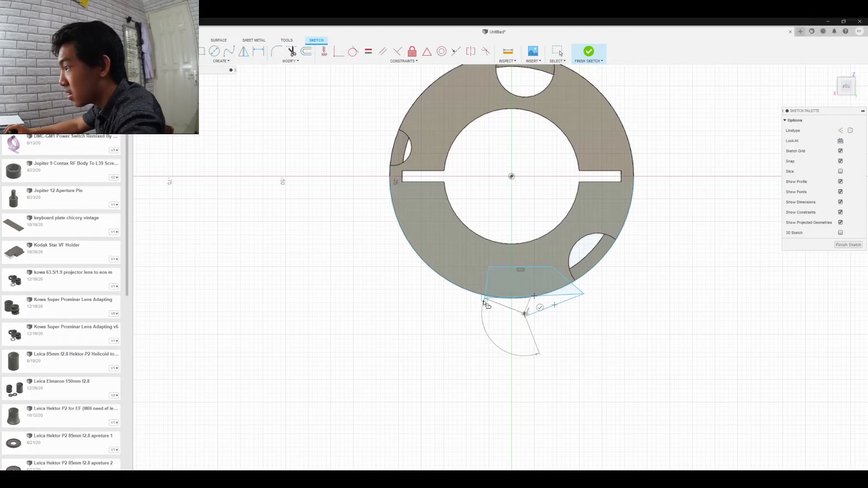
{"action": "left_click", "coordinate": [843, 246]}
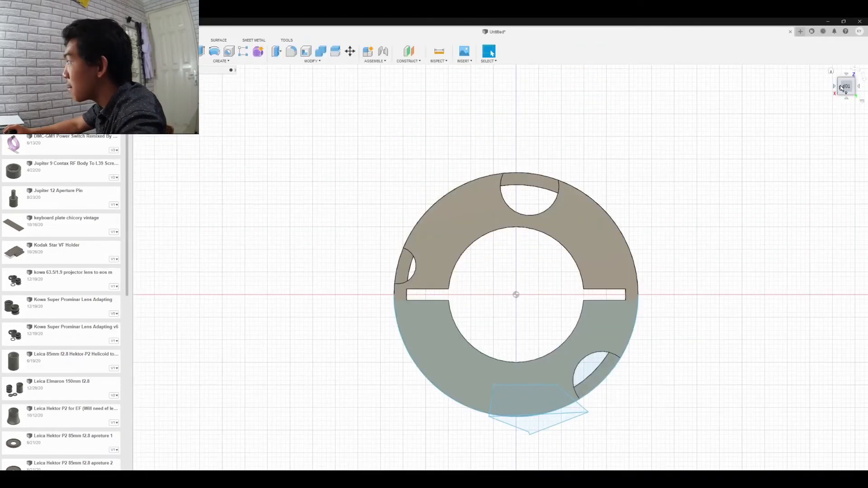
{"action": "left_click", "coordinate": [846, 79]}
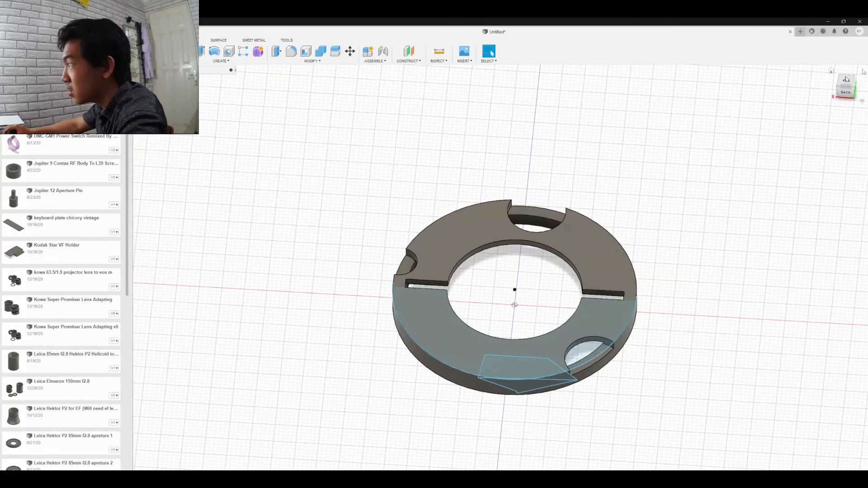
{"action": "middle_click_drag", "start_coordinate": [500, 277], "coordinate": [487, 293], "text": "shift"}
{"action": "left_click", "coordinate": [258, 52]}
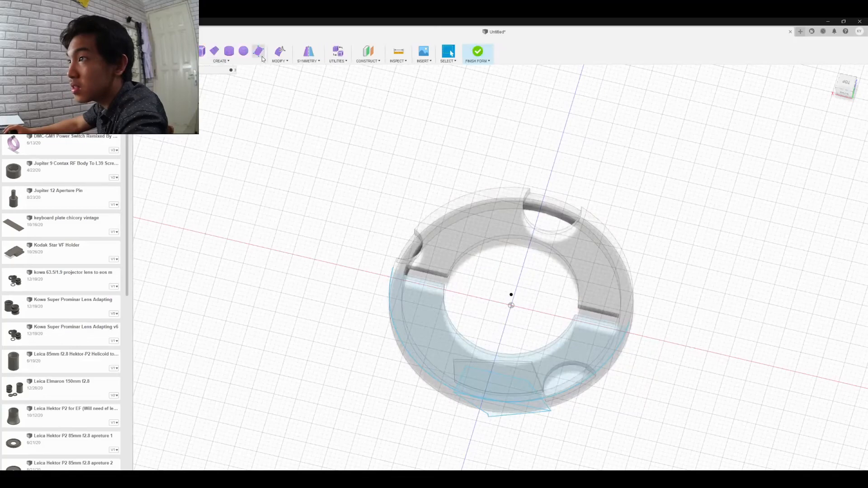
{"action": "key", "text": "ctrl+z"}
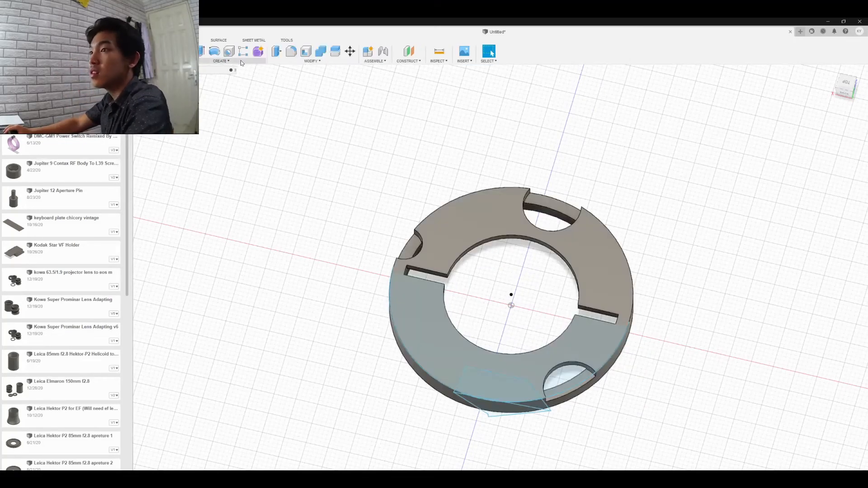
Try to extrude the four-sided profile alone as a cut with a distance of -2.50 mm.
{"action": "left_click", "coordinate": [235, 61]}
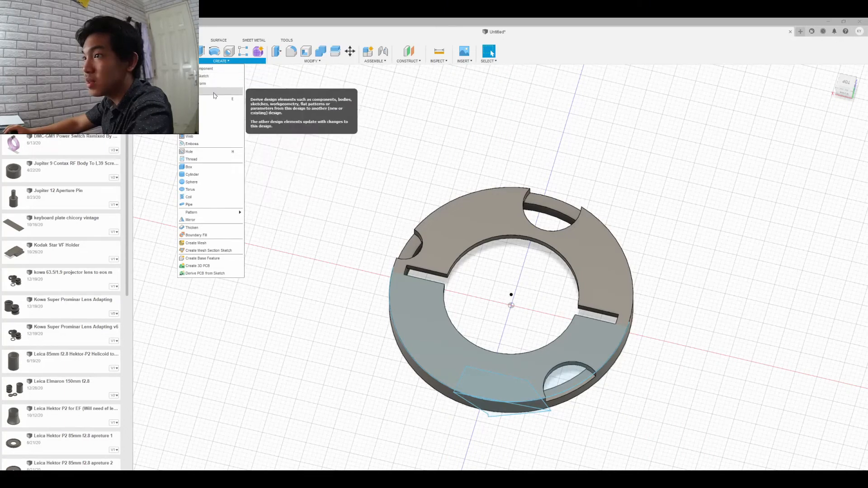
{"action": "left_click", "coordinate": [215, 99]}
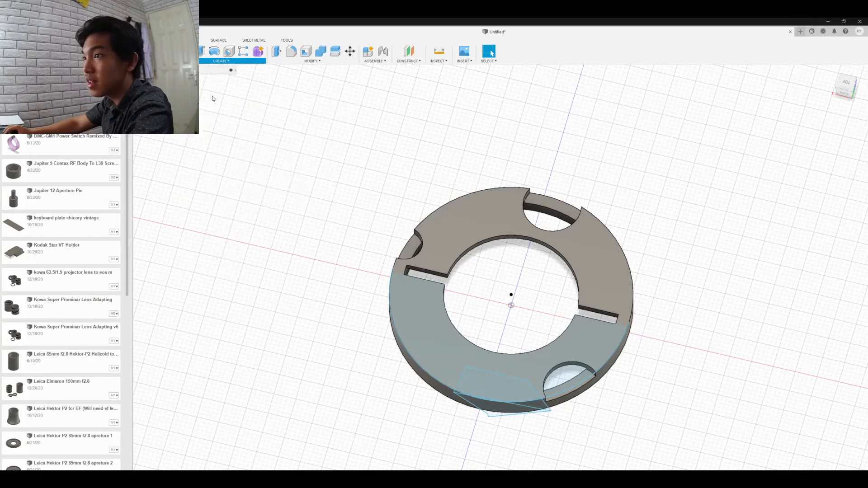
{"action": "left_click", "coordinate": [499, 391]}
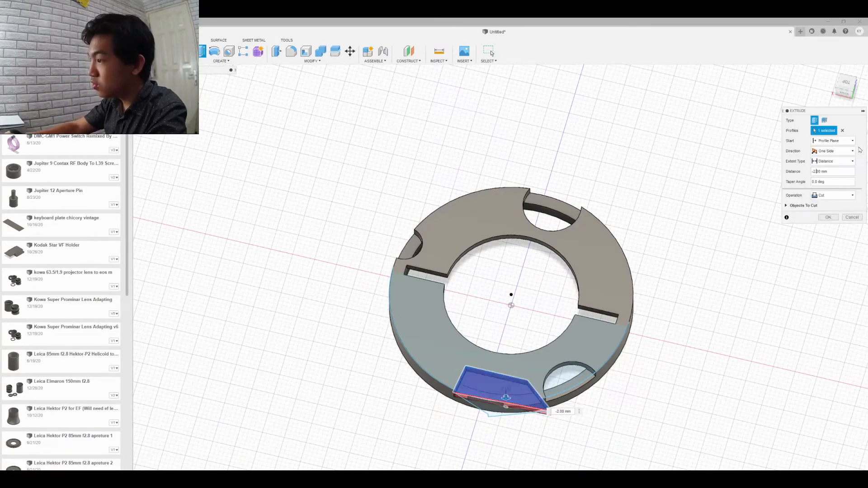
{"action": "key", "text": "Delete"}
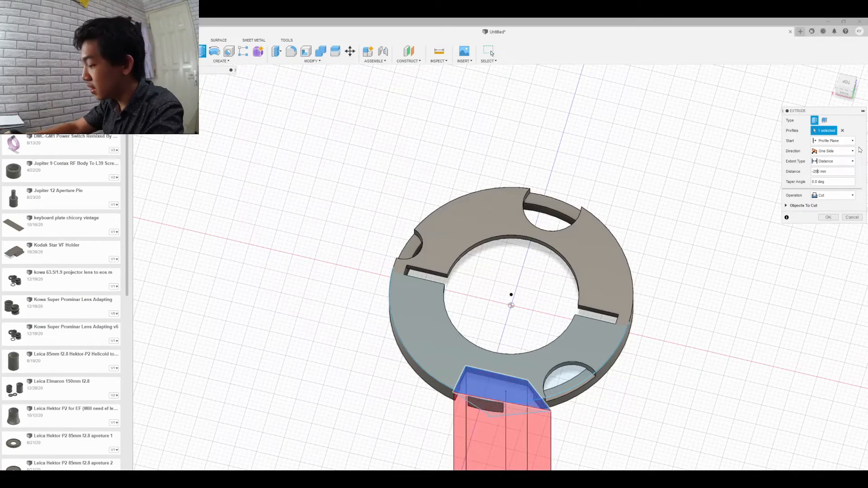
{"action": "key", "text": "Delete"}
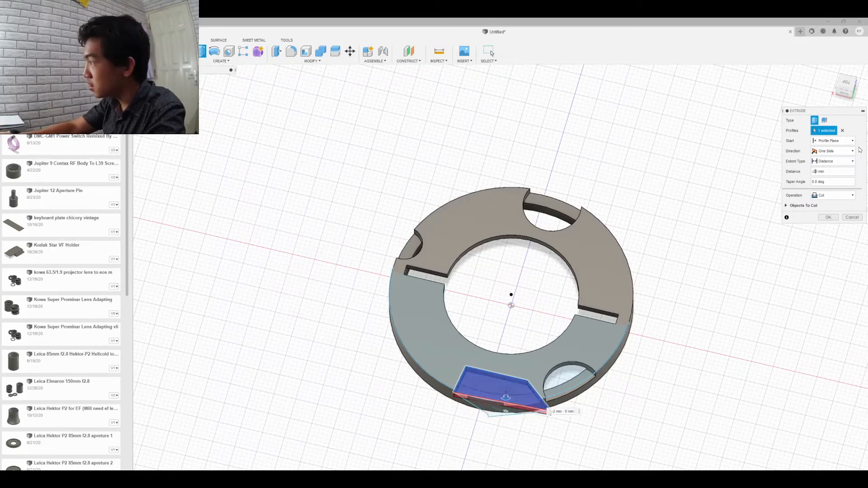
{"action": "type", "text": "50"}
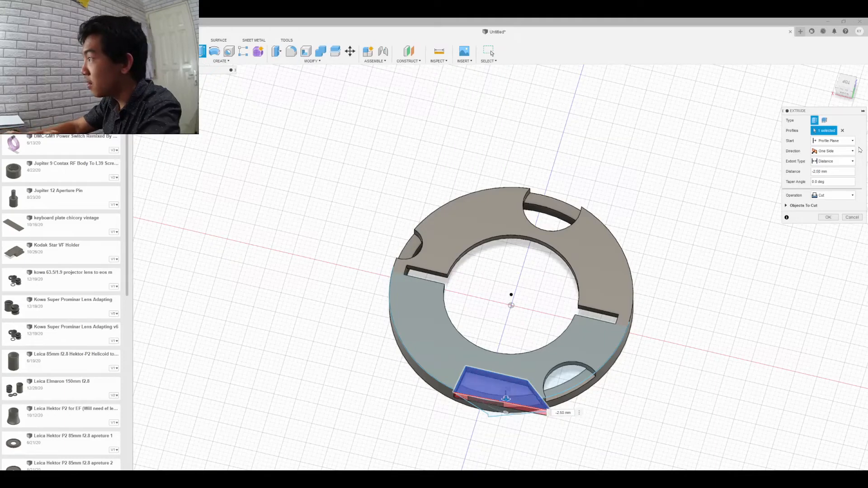
{"action": "key", "text": "Return"}
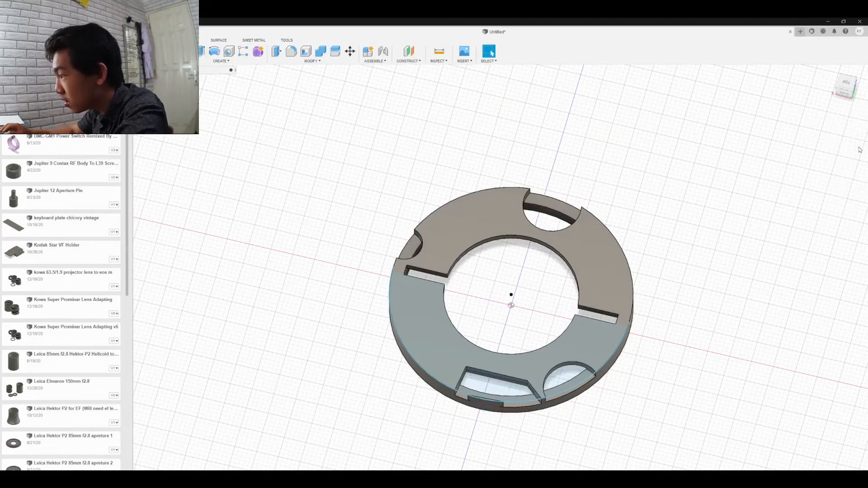
{"action": "key", "text": "ctrl+z"}
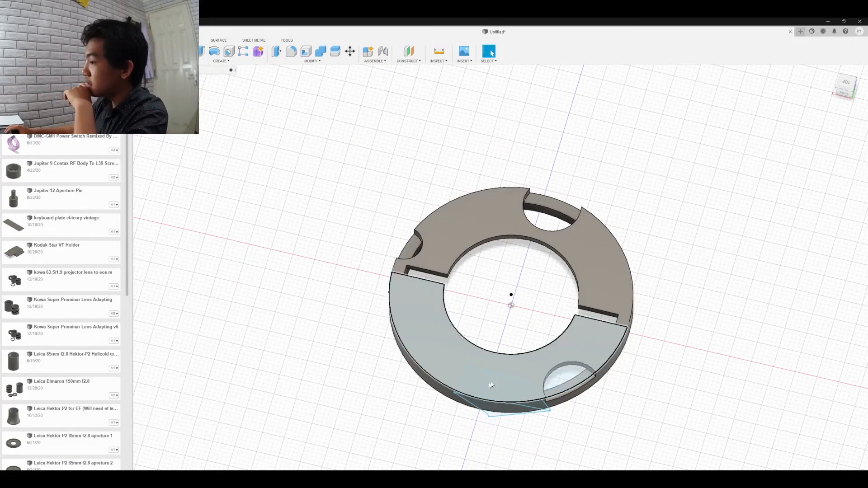
Extrude the four-sided profile together with the adjoining outer profile as a cut with a distance of -2.00 mm.
{"action": "left_click", "coordinate": [220, 61]}
{"action": "left_click", "coordinate": [225, 105]}
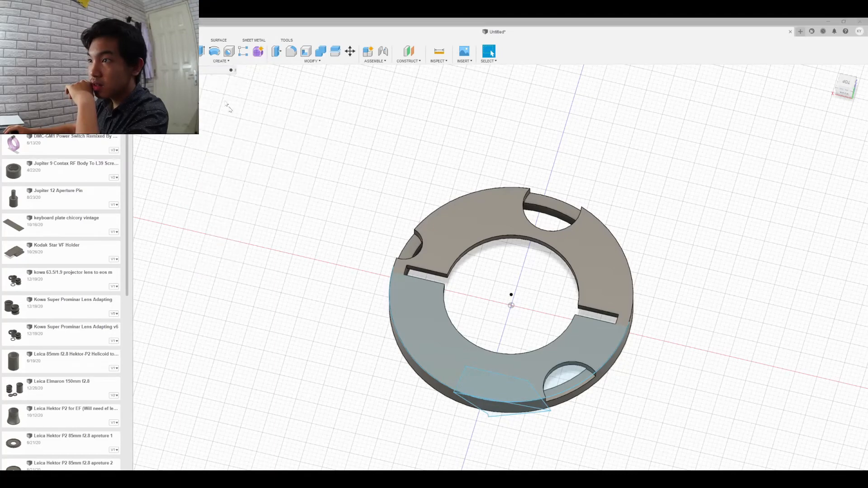
{"action": "left_click", "coordinate": [501, 386]}
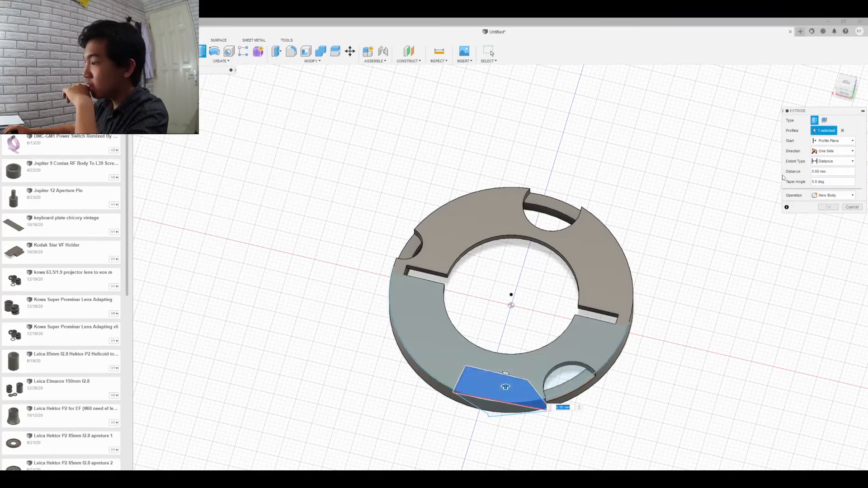
{"action": "left_click", "coordinate": [506, 412]}
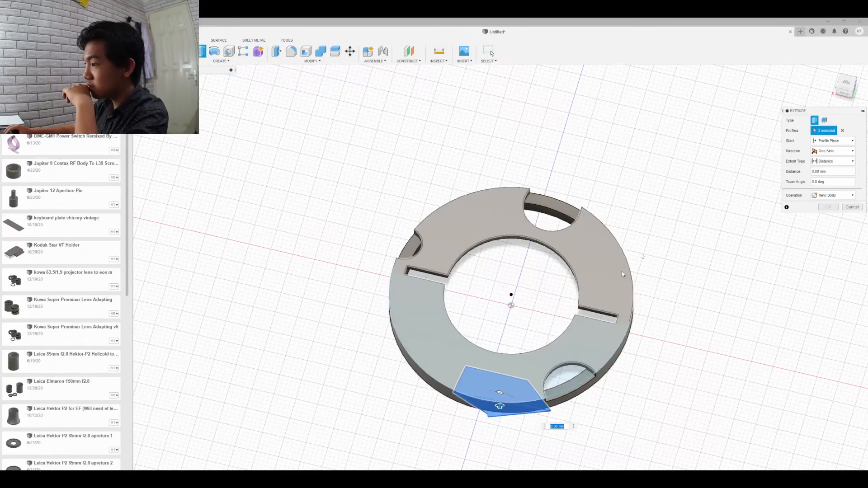
{"action": "left_click", "coordinate": [815, 174]}
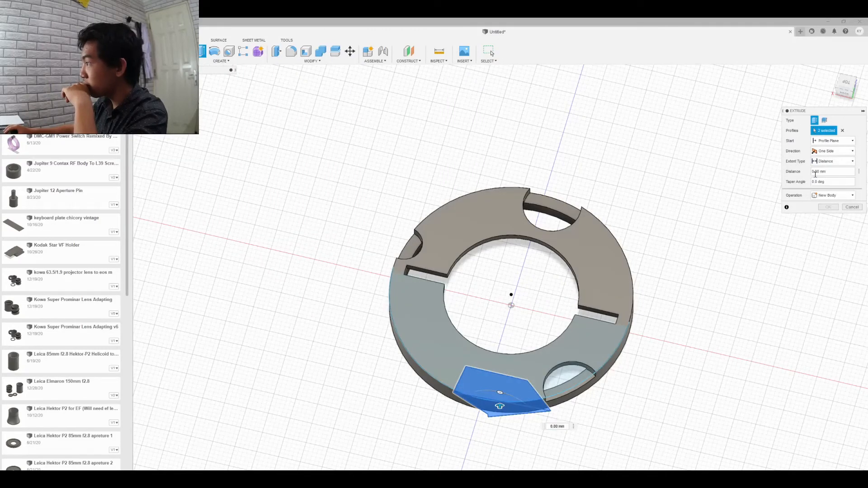
{"action": "key", "text": "BackSpace"}
{"action": "key", "text": "BackSpace"}
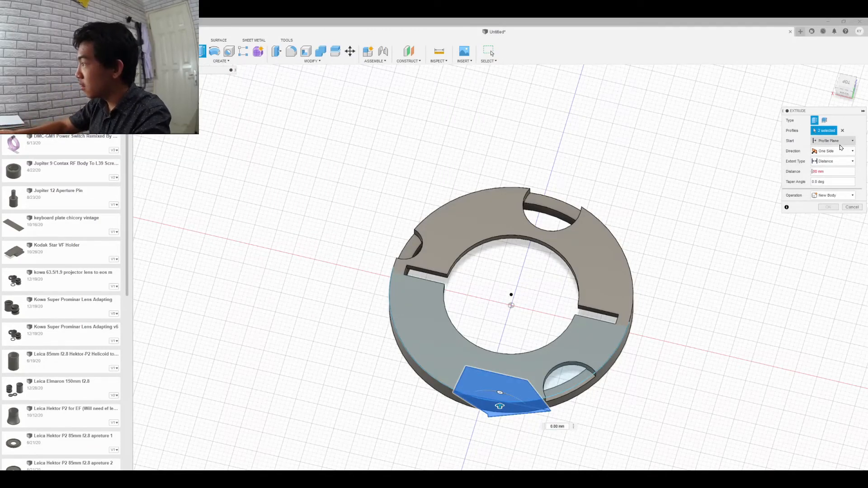
{"action": "type", "text": "-"}
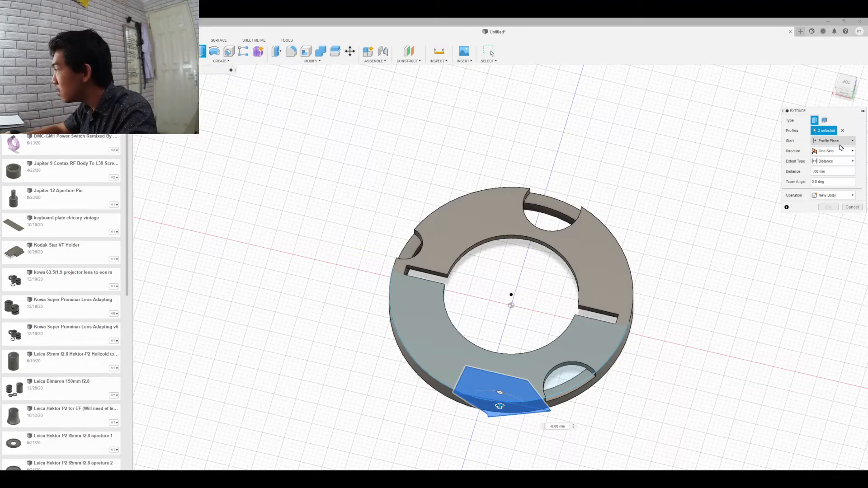
{"action": "type", "text": "2"}
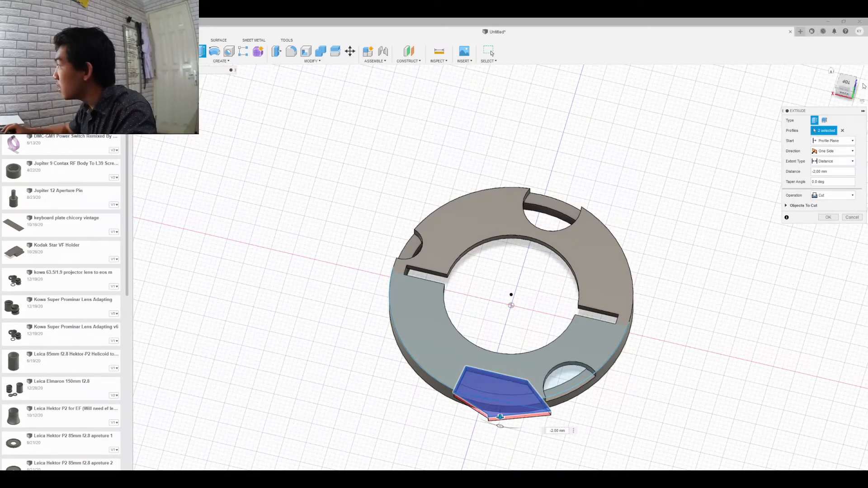
{"action": "left_click", "coordinate": [850, 90]}
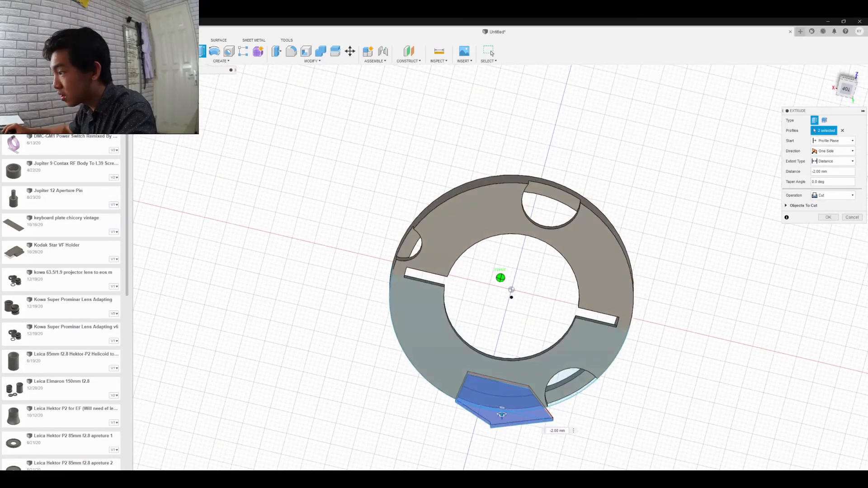
{"action": "mouse_move", "coordinate": [501, 272]}
{"action": "middle_mouse_down", "text": "shift"}
{"action": "mouse_move", "coordinate": [507, 122]}
{"action": "mouse_move", "coordinate": [495, 326]}
{"action": "mouse_move", "coordinate": [501, 423]}
{"action": "middle_mouse_up", "text": "shift"}
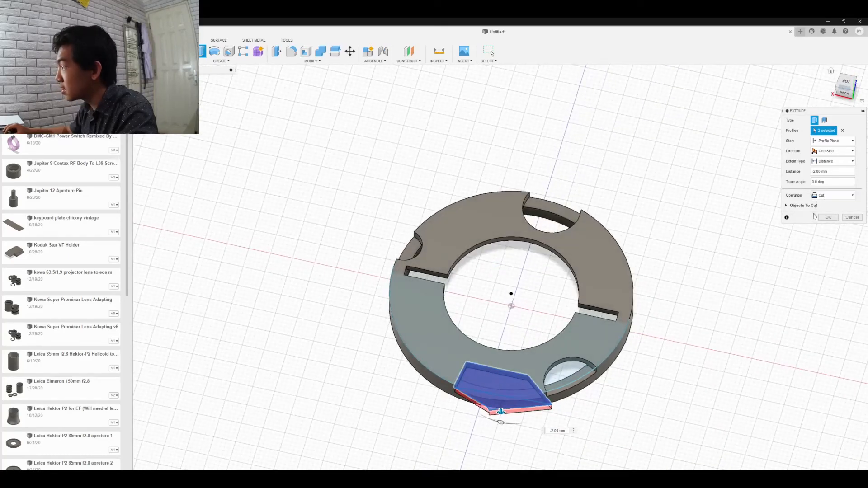
{"action": "left_click", "coordinate": [829, 218]}
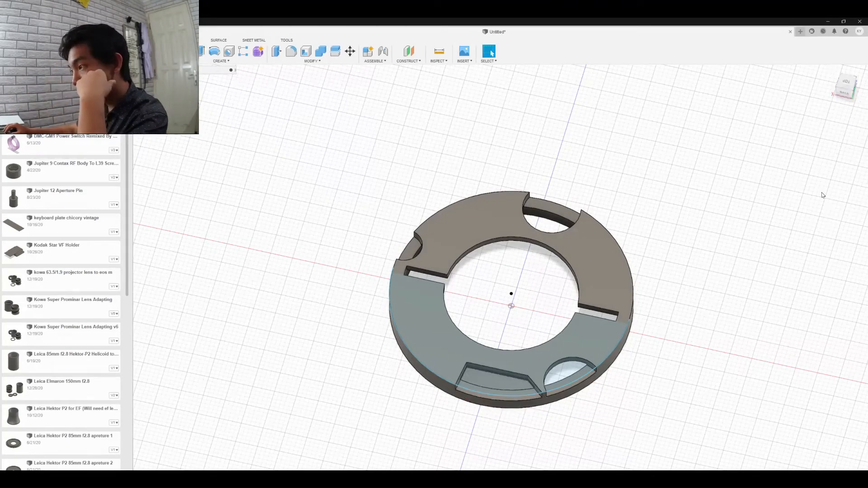
Inspect the new recess in the ring's outer edge from an oblique side angle and from straight above.
{"action": "left_click_drag", "start_coordinate": [845, 93], "coordinate": [844, 45]}
{"action": "left_click", "coordinate": [847, 93]}
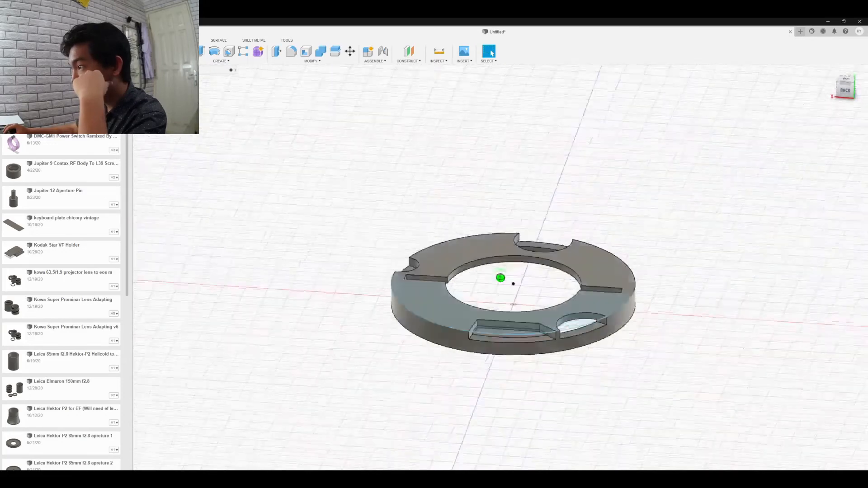
{"action": "left_click", "coordinate": [847, 87]}
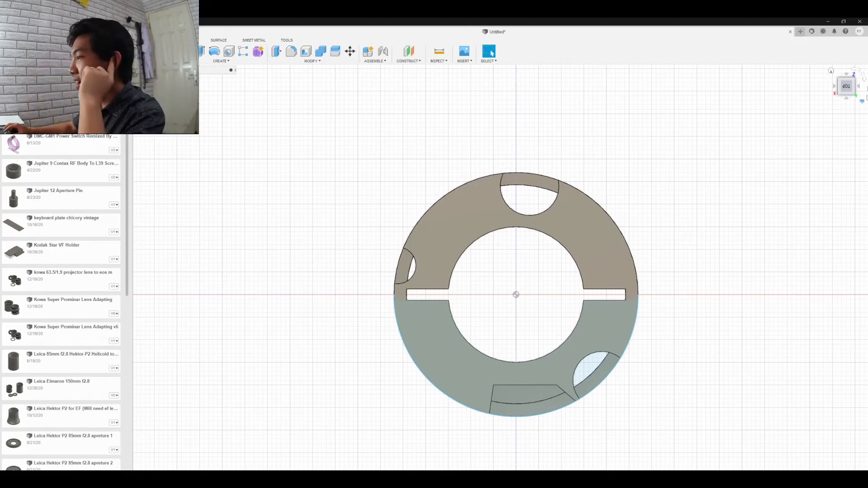
{"action": "mouse_move", "coordinate": [501, 278]}
{"action": "middle_mouse_down", "text": "shift"}
{"action": "mouse_move", "coordinate": [519, 268]}
{"action": "mouse_move", "coordinate": [508, 254]}
{"action": "mouse_move", "coordinate": [513, 297]}
{"action": "middle_mouse_up", "text": "shift"}
{"action": "left_click", "coordinate": [846, 82]}
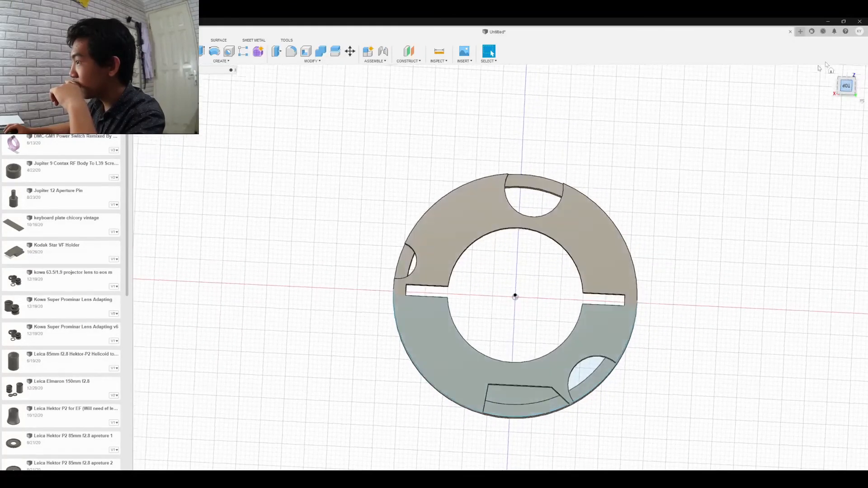
{"action": "key", "text": "alt+Tab"}
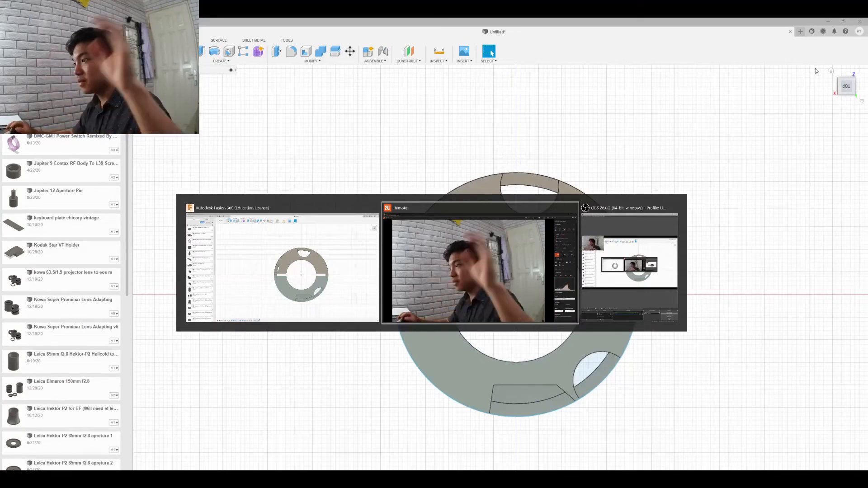
{"action": "left_click", "coordinate": [267, 267]}
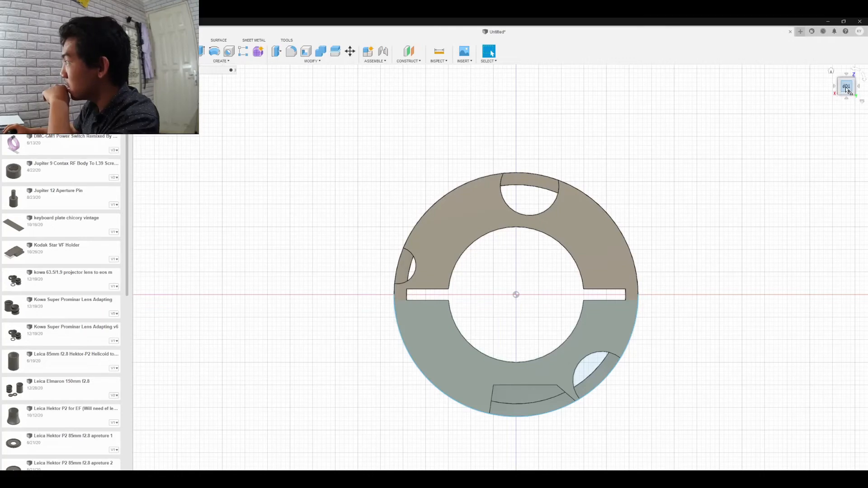
Start a new sketch on the recessed underside face of the ring half that holds the four-sided recess.
{"action": "mouse_move", "coordinate": [848, 90]}
{"action": "left_mouse_down"}
{"action": "mouse_move", "coordinate": [844, 49]}
{"action": "mouse_move", "coordinate": [836, 72]}
{"action": "mouse_move", "coordinate": [836, 32]}
{"action": "mouse_move", "coordinate": [846, 88]}
{"action": "left_mouse_up"}
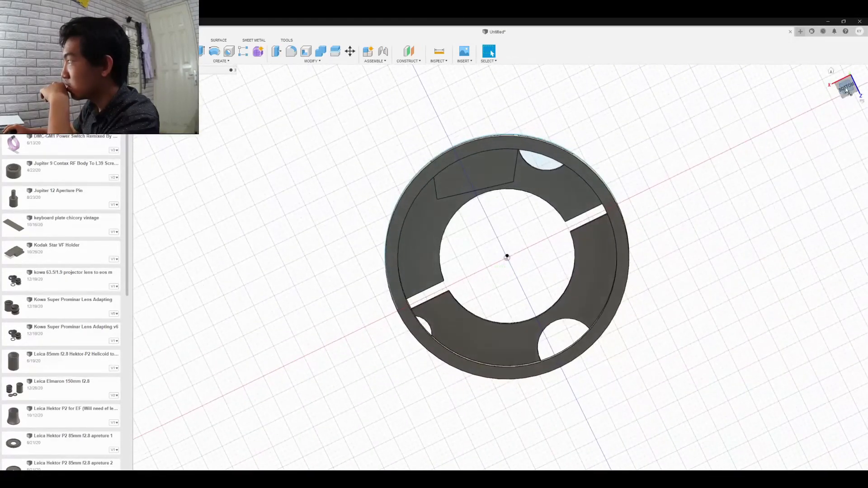
{"action": "left_click", "coordinate": [221, 61]}
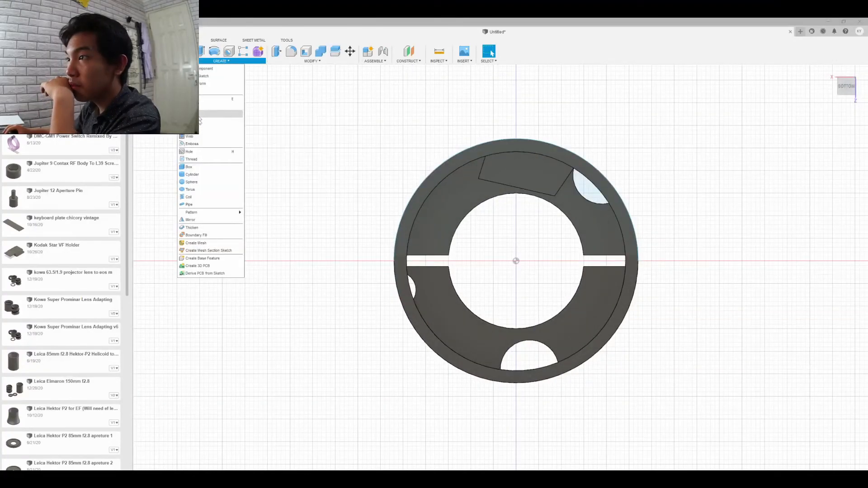
{"action": "left_click", "coordinate": [210, 76]}
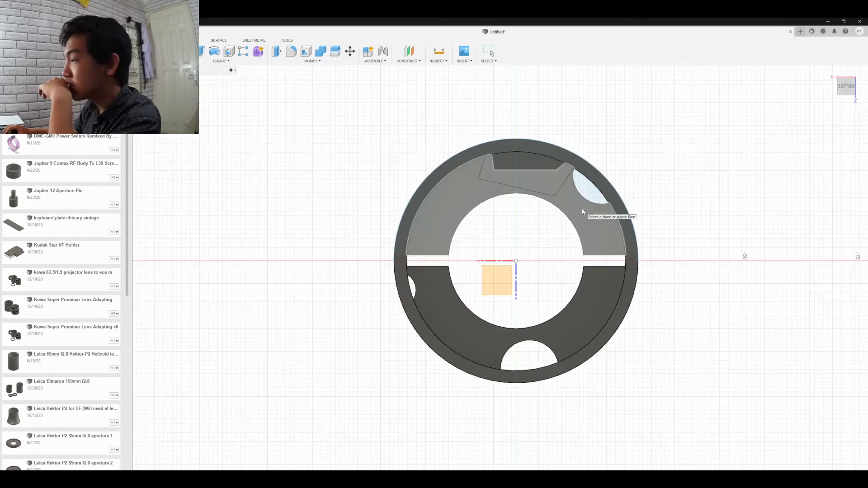
{"action": "left_click", "coordinate": [571, 195]}
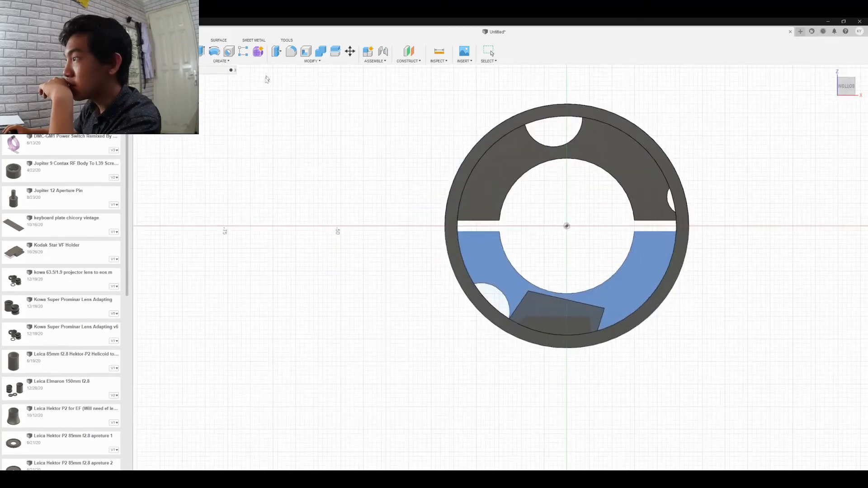
{"action": "left_click", "coordinate": [219, 62]}
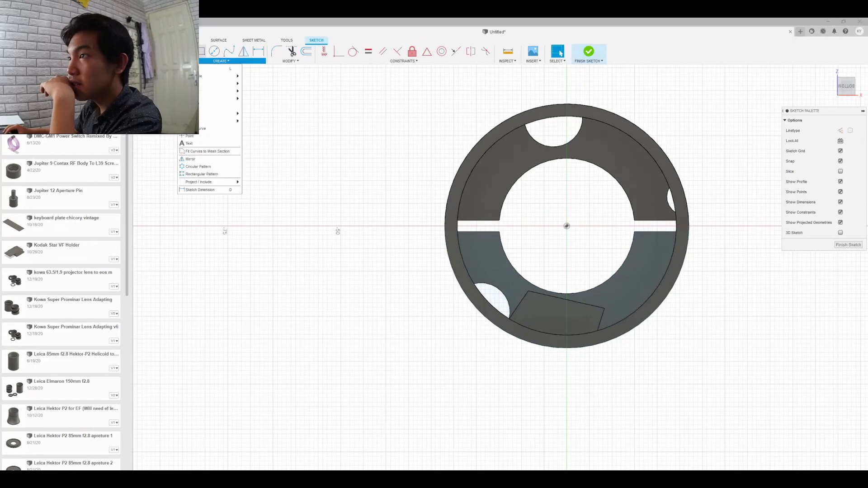
{"action": "left_click", "coordinate": [191, 69]}
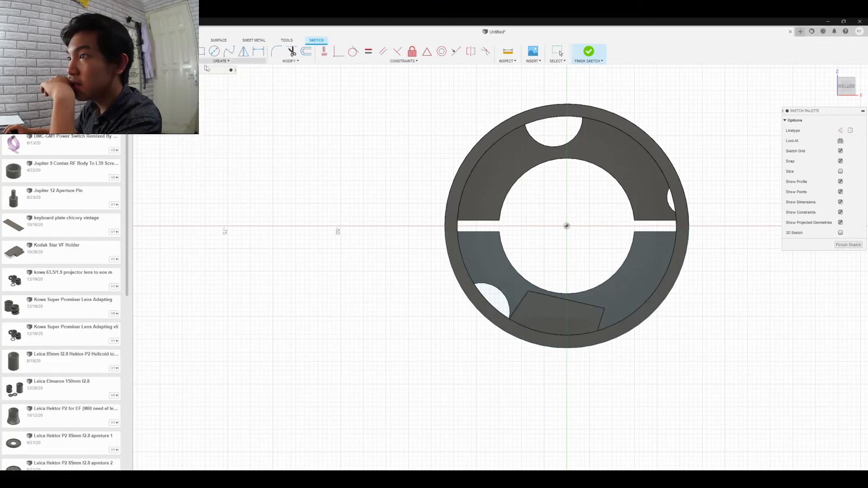
{"action": "left_click", "coordinate": [471, 281]}
{"action": "left_click", "coordinate": [484, 280]}
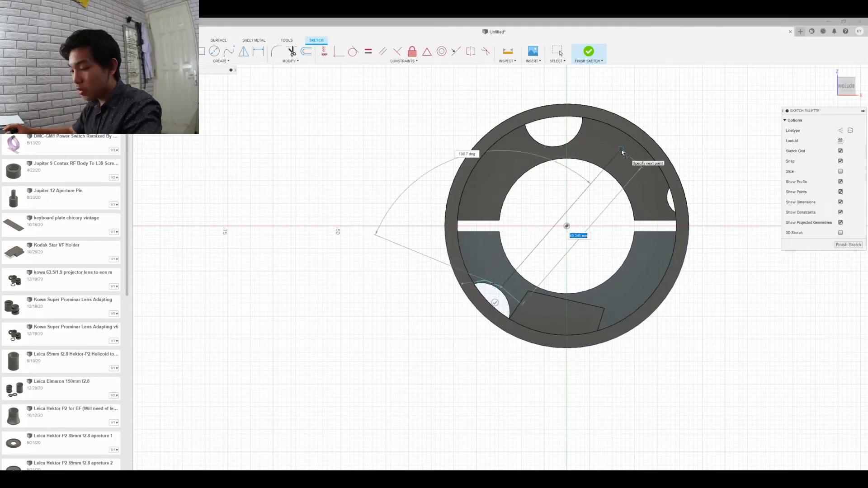
{"action": "key", "text": "Escape"}
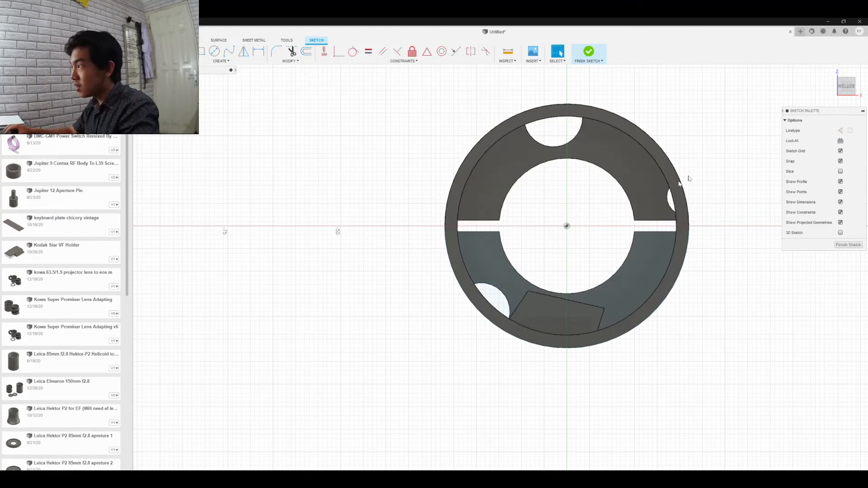
Sketch a chain of short connected lines along the notch's rim-side edge, from one corner of the notch to the other.
{"action": "scroll", "coordinate": [407, 340], "scroll_direction": "down", "scroll_amount": 2}
{"action": "scroll", "coordinate": [452, 299], "scroll_direction": "up", "scroll_amount": 8}
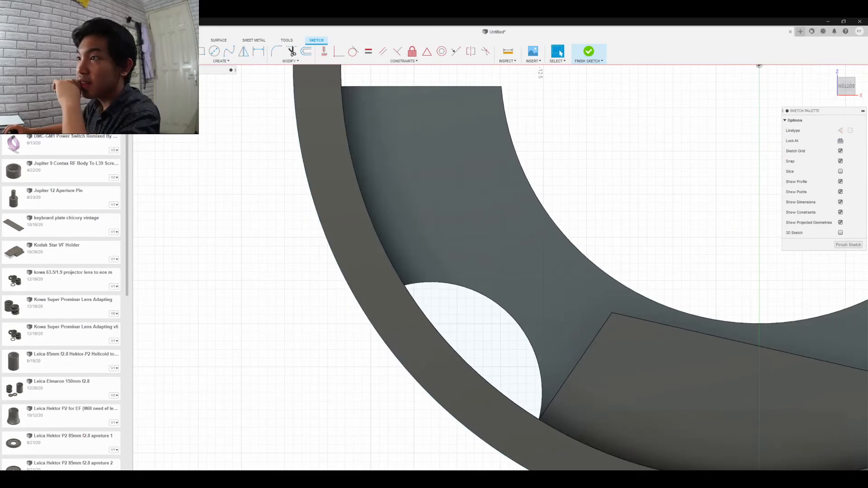
{"action": "left_click", "coordinate": [221, 61]}
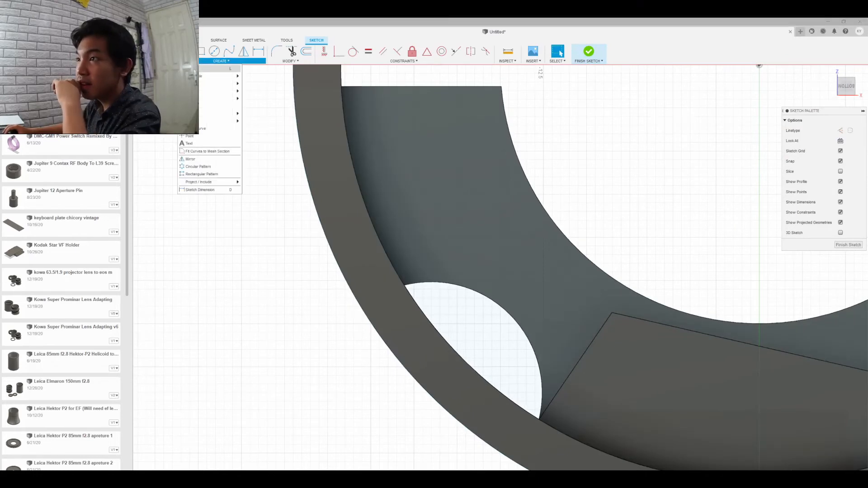
{"action": "left_click", "coordinate": [205, 71]}
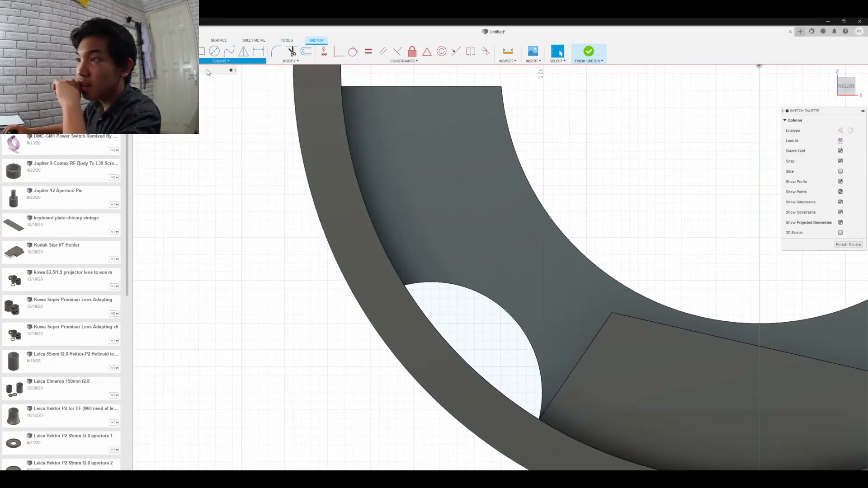
{"action": "left_click", "coordinate": [406, 286]}
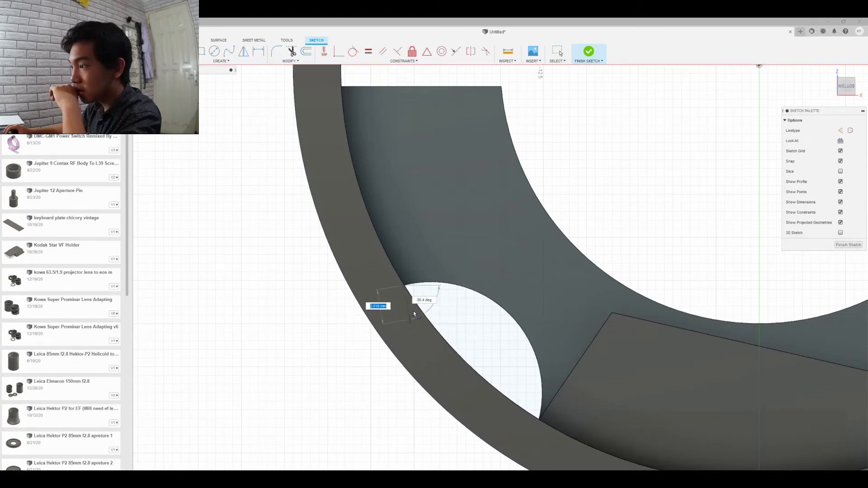
{"action": "left_click", "coordinate": [417, 305]}
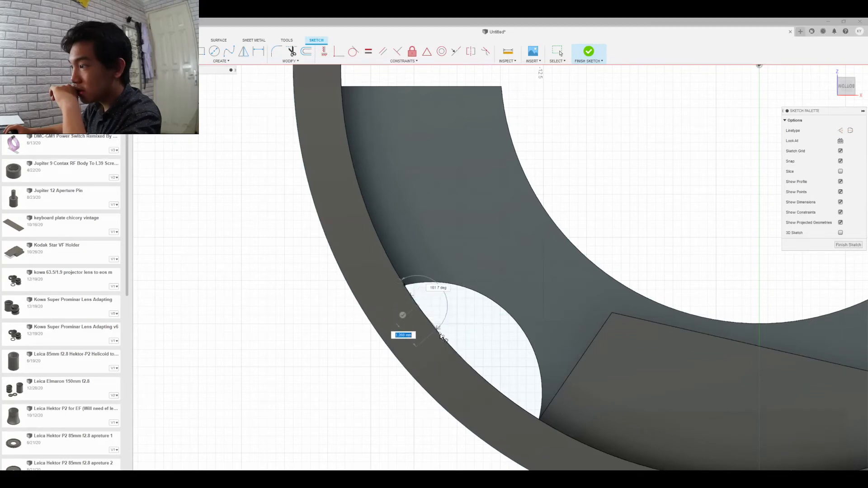
{"action": "left_click", "coordinate": [441, 337]}
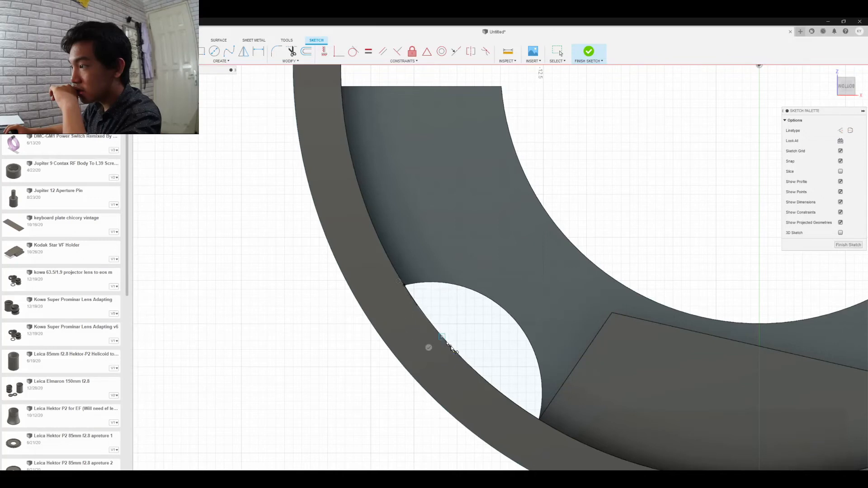
{"action": "left_click", "coordinate": [476, 371]}
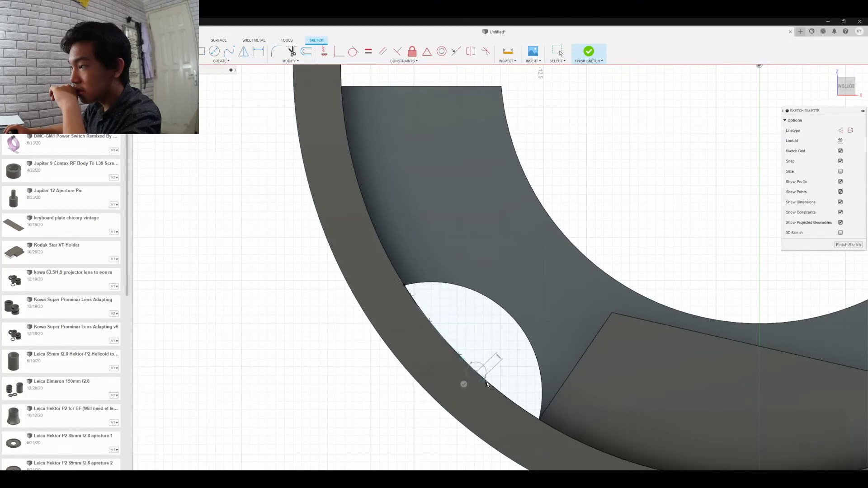
{"action": "left_click", "coordinate": [519, 406]}
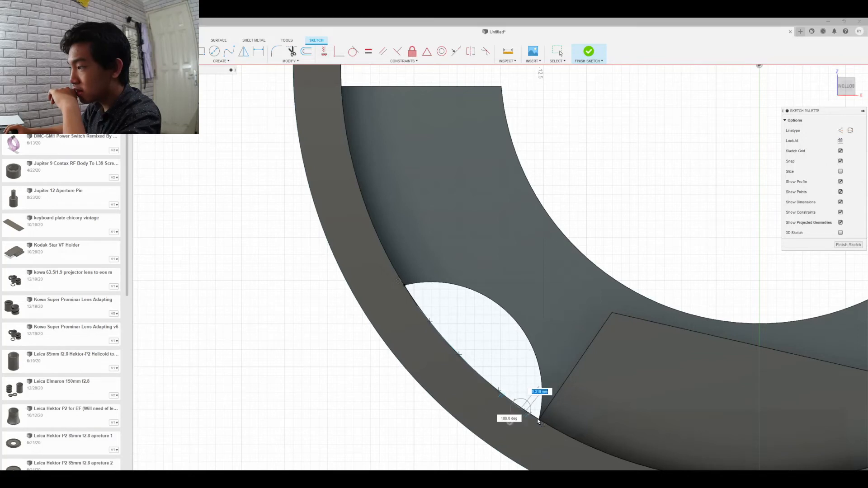
{"action": "left_click", "coordinate": [537, 419]}
{"action": "key", "text": "Escape"}
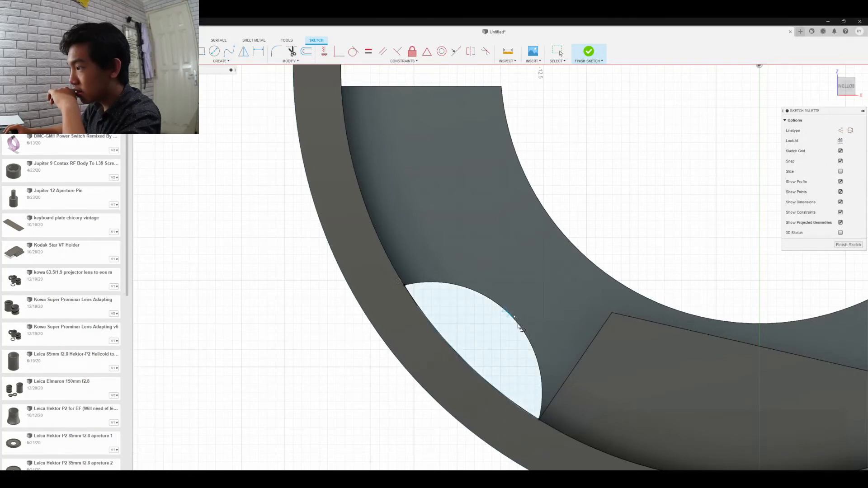
Sketch three connected lines around the notch's inner curve, from beside the four-sided recess to the rim wall past the notch's far corner.
{"action": "left_click", "coordinate": [551, 379]}
{"action": "left_click", "coordinate": [575, 364]}
{"action": "left_click", "coordinate": [503, 287]}
{"action": "left_click", "coordinate": [435, 271]}
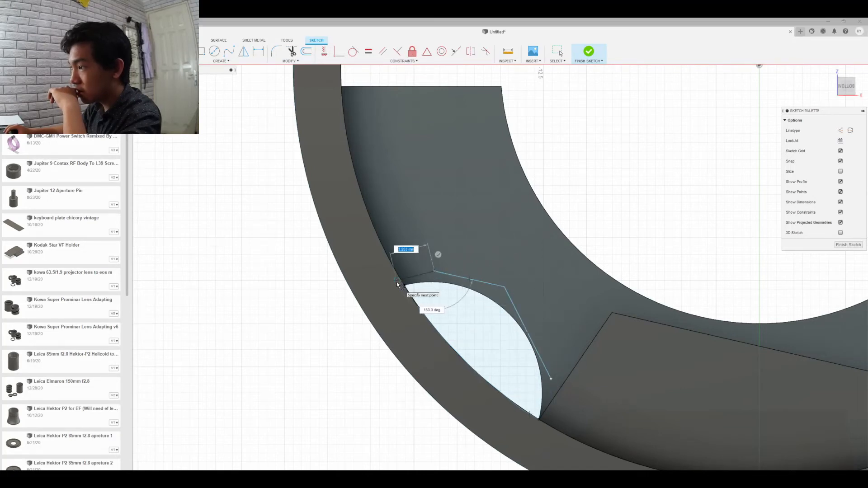
{"action": "left_click", "coordinate": [397, 284]}
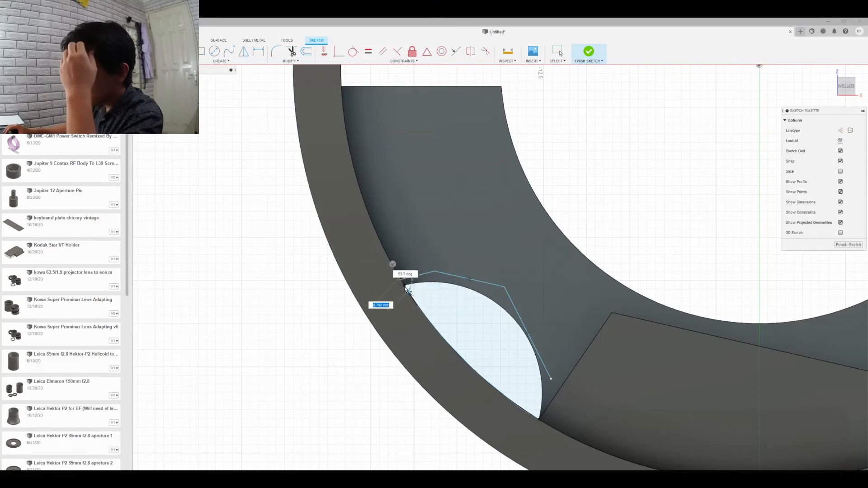
{"action": "key", "text": "Escape"}
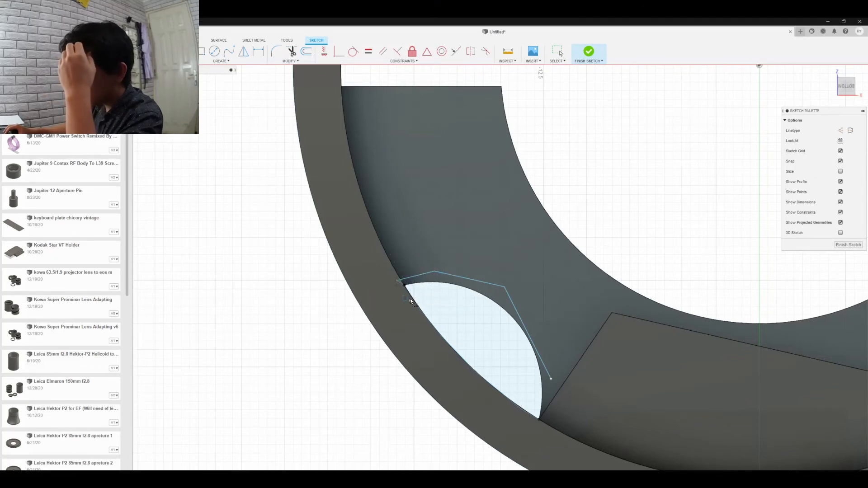
Sketch short lines along the notch's rim-side edge to the corner beside the four-sided recess, and link them to the inner outline.
{"action": "left_click", "coordinate": [420, 309]}
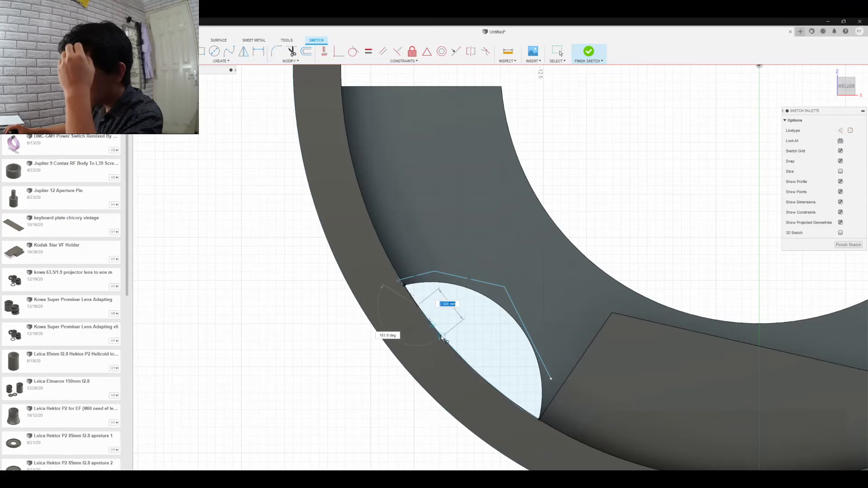
{"action": "left_click", "coordinate": [469, 365]}
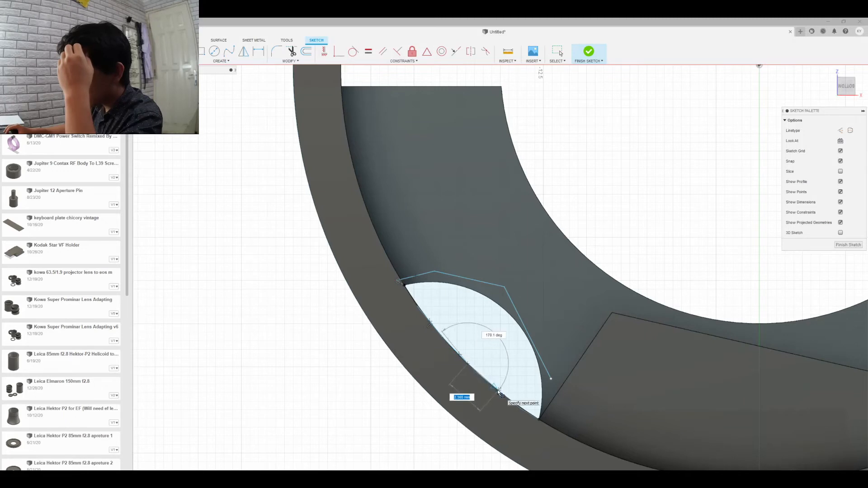
{"action": "left_click", "coordinate": [498, 391]}
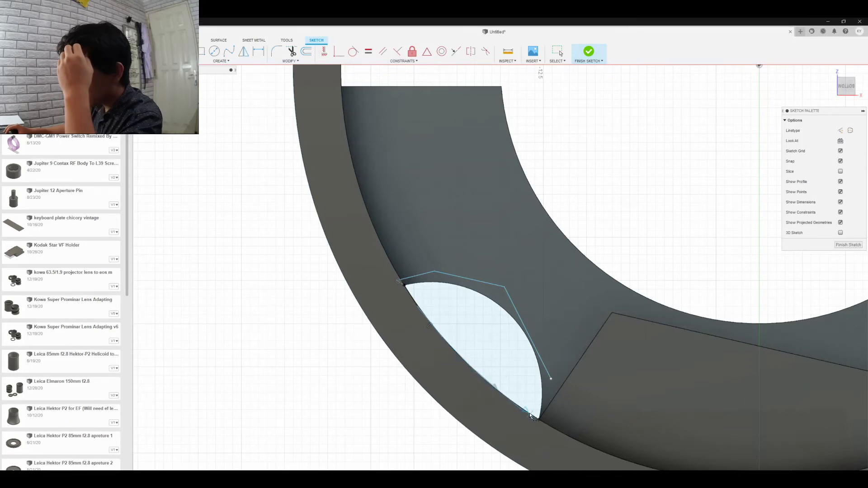
{"action": "left_click", "coordinate": [529, 412]}
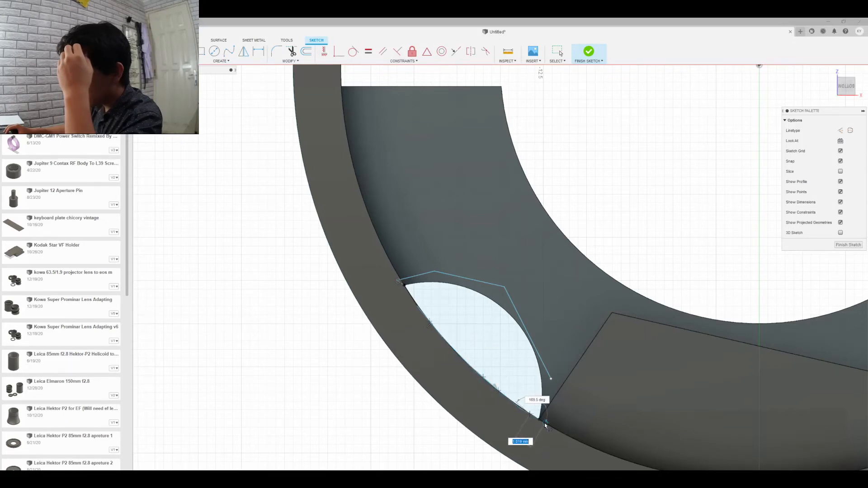
{"action": "left_click", "coordinate": [544, 422]}
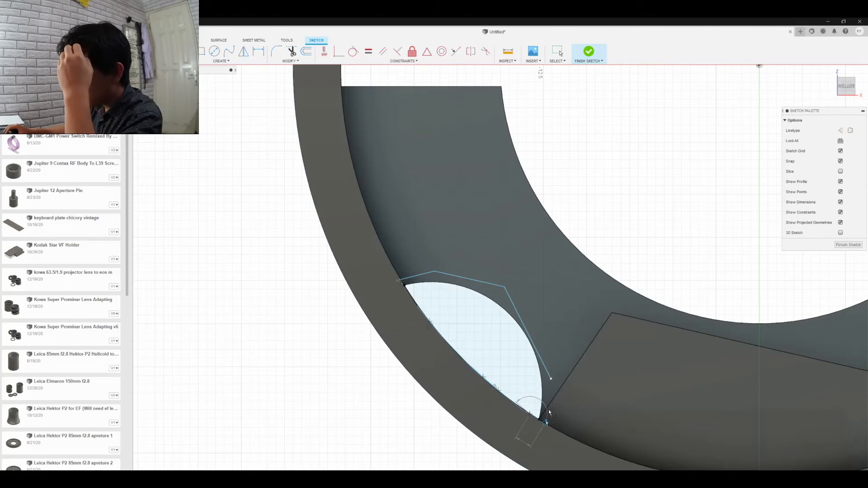
{"action": "left_click", "coordinate": [551, 379]}
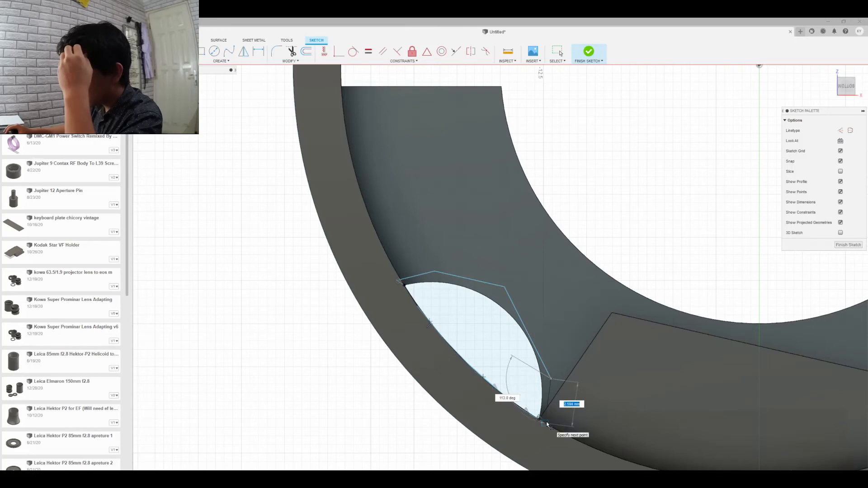
{"action": "key", "text": "Escape"}
{"action": "key", "text": "Escape"}
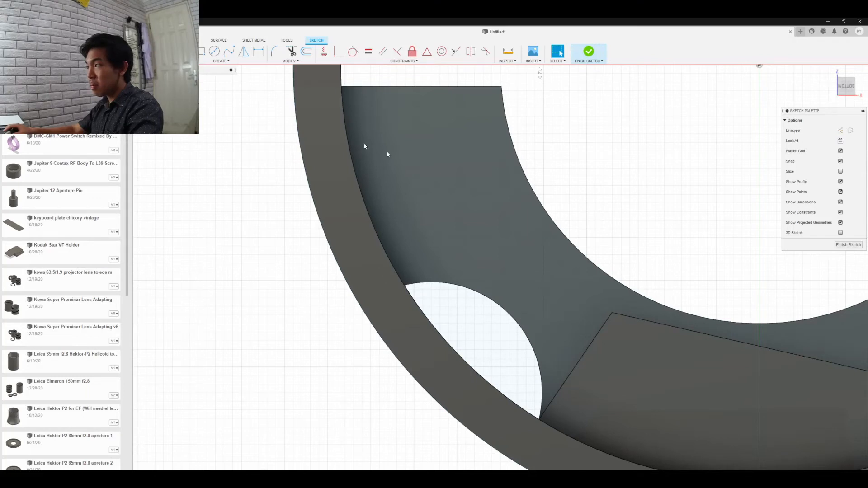
Sketch a chain of connected lines closely around the notch's inner curve, from its far corner to the corner beside the four-sided recess.
{"action": "left_click", "coordinate": [221, 61]}
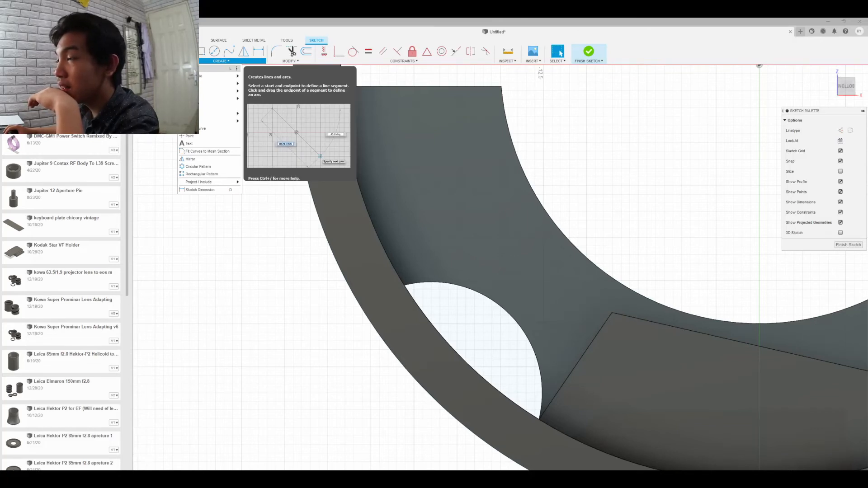
{"action": "left_click", "coordinate": [217, 68]}
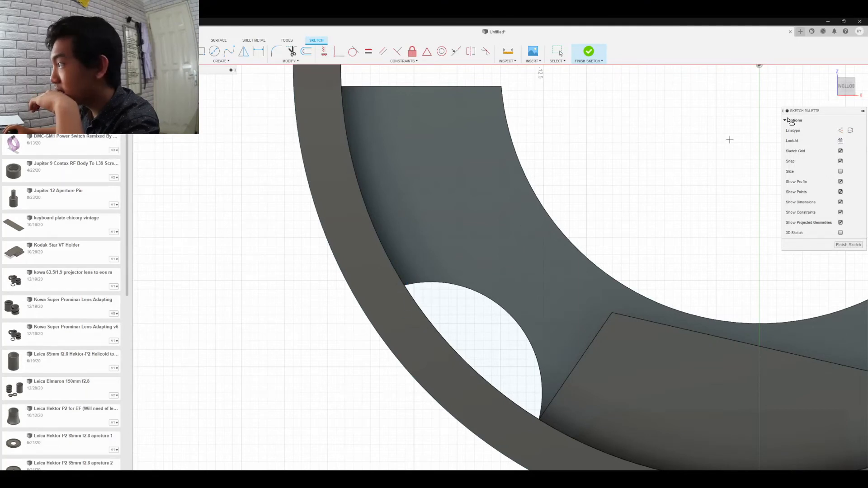
{"action": "left_click", "coordinate": [406, 287]}
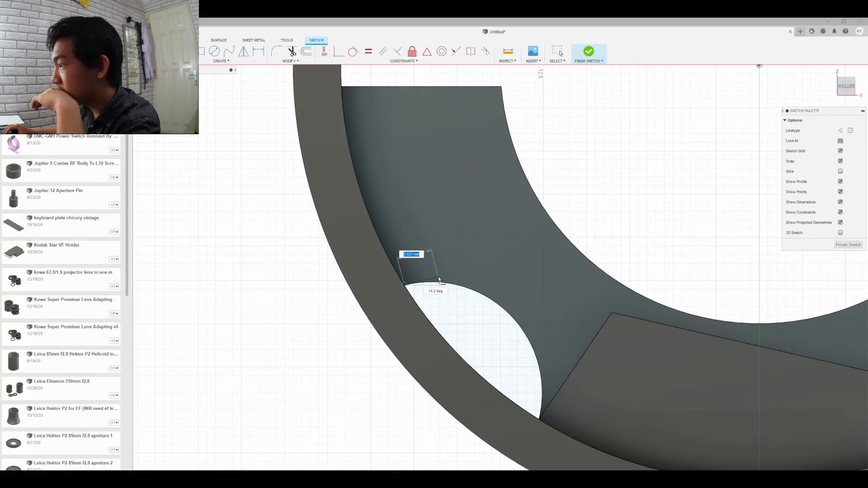
{"action": "left_click", "coordinate": [438, 277]}
{"action": "left_click_drag", "start_coordinate": [437, 277], "coordinate": [483, 291]}
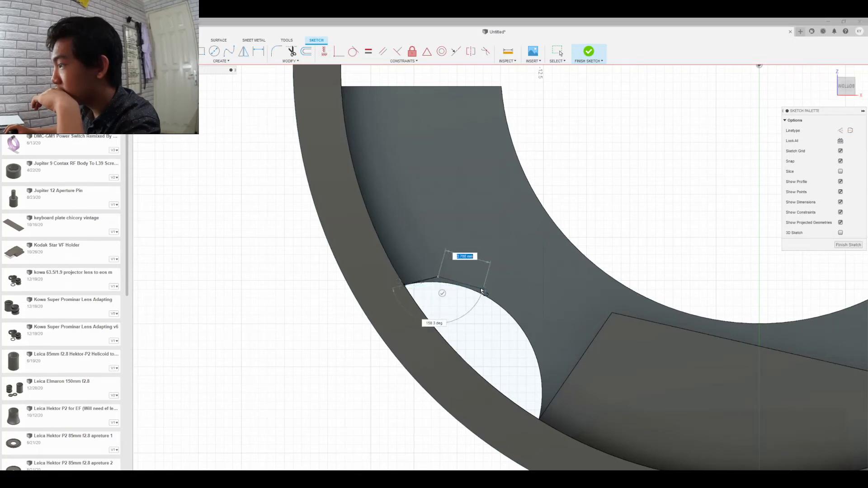
{"action": "left_click", "coordinate": [482, 291]}
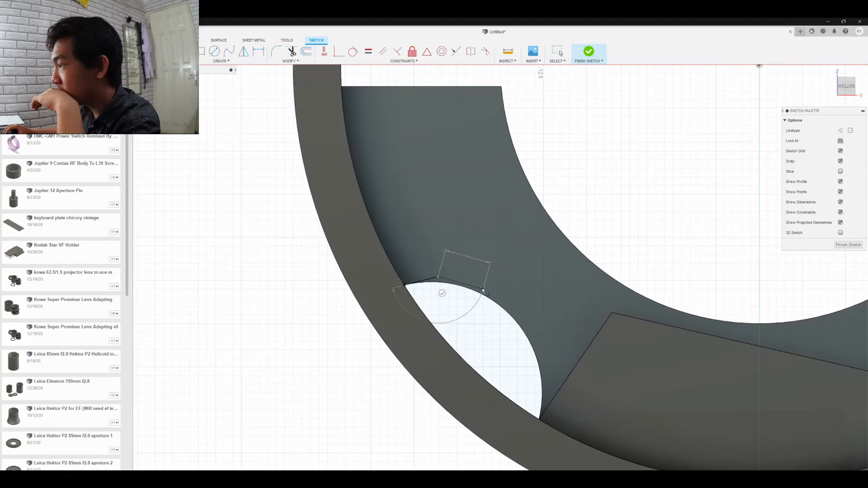
{"action": "left_click", "coordinate": [512, 313]}
{"action": "left_click_drag", "start_coordinate": [528, 335], "coordinate": [542, 351]}
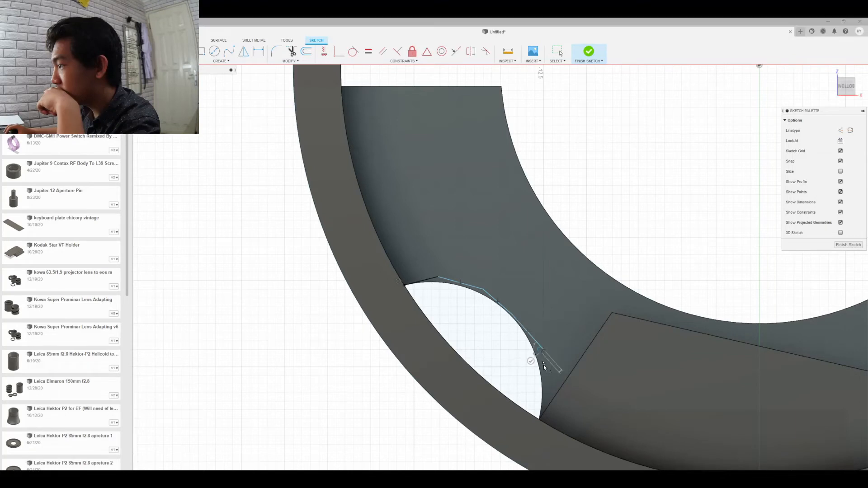
{"action": "left_click", "coordinate": [543, 409]}
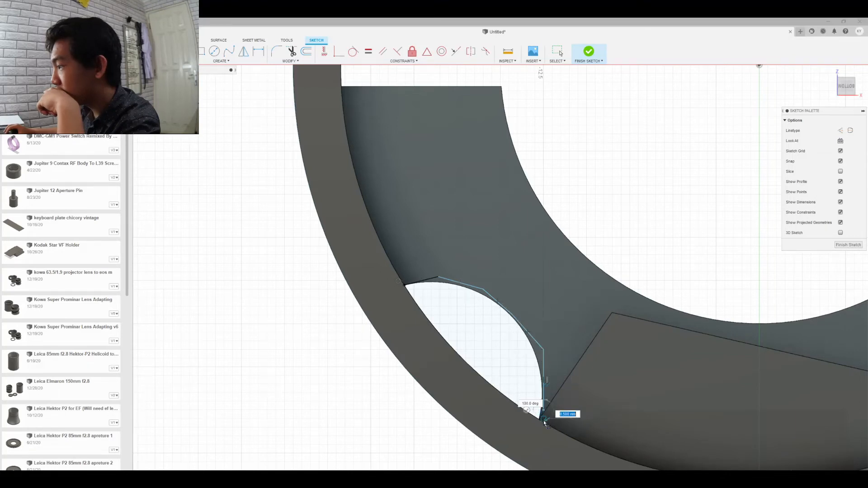
{"action": "left_click", "coordinate": [546, 425]}
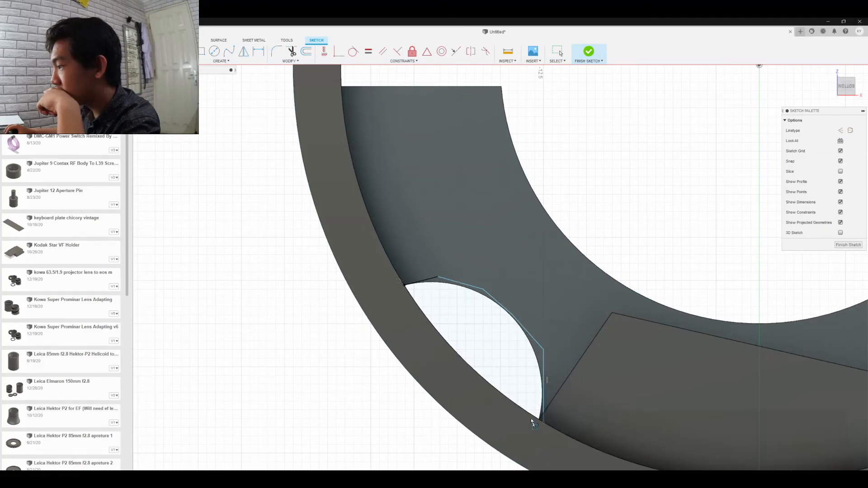
Sketch a line along the notch's rim-side edge towards its far corner and finish the sketch.
{"action": "left_click", "coordinate": [498, 395]}
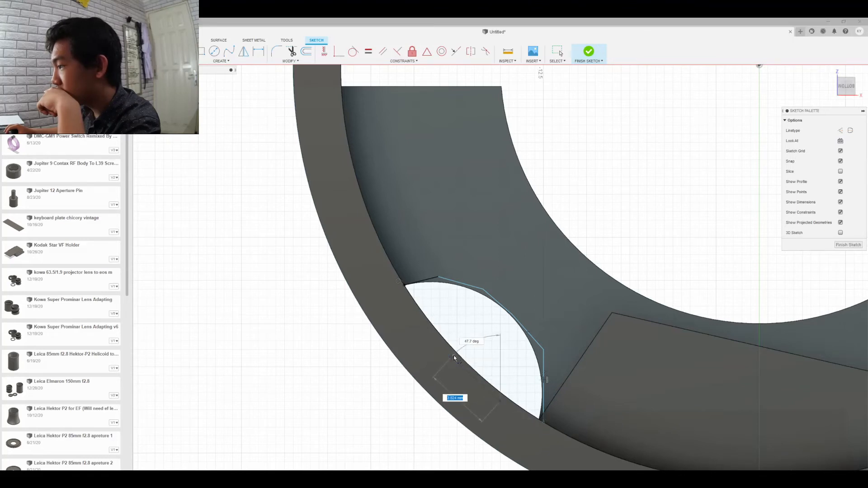
{"action": "left_click", "coordinate": [409, 302]}
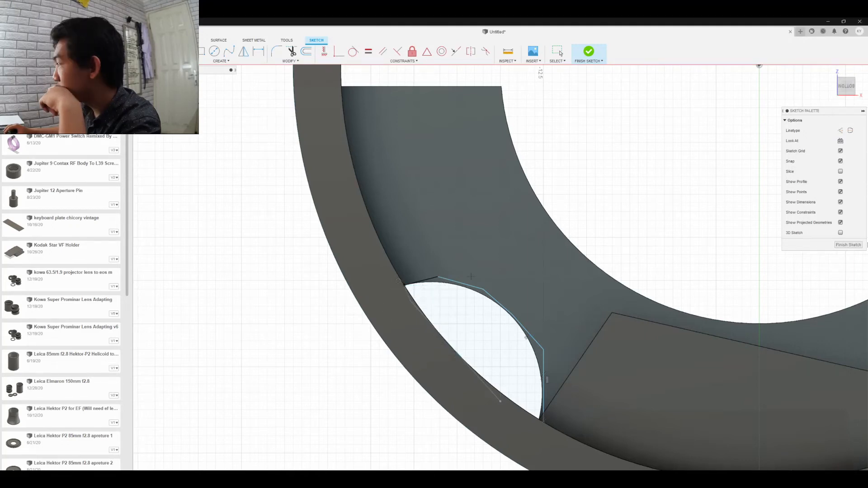
{"action": "left_click", "coordinate": [841, 247]}
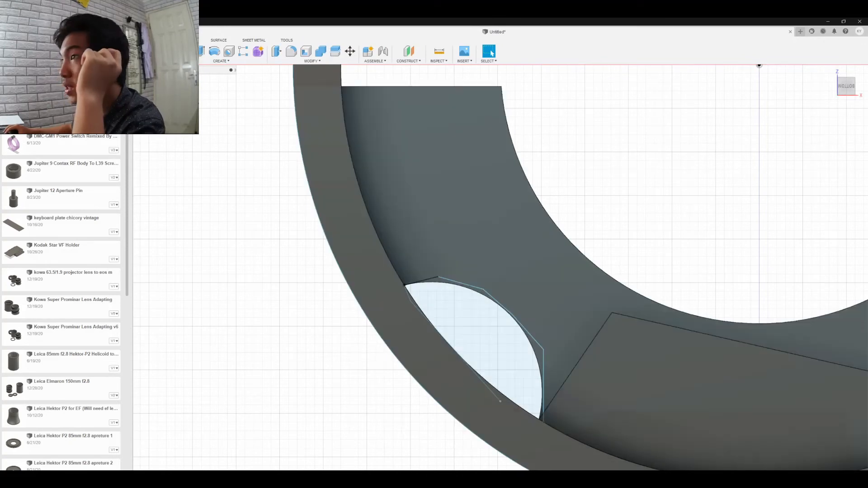
Try to extrude the area inside the notch outline as a new body.
{"action": "left_click", "coordinate": [208, 62]}
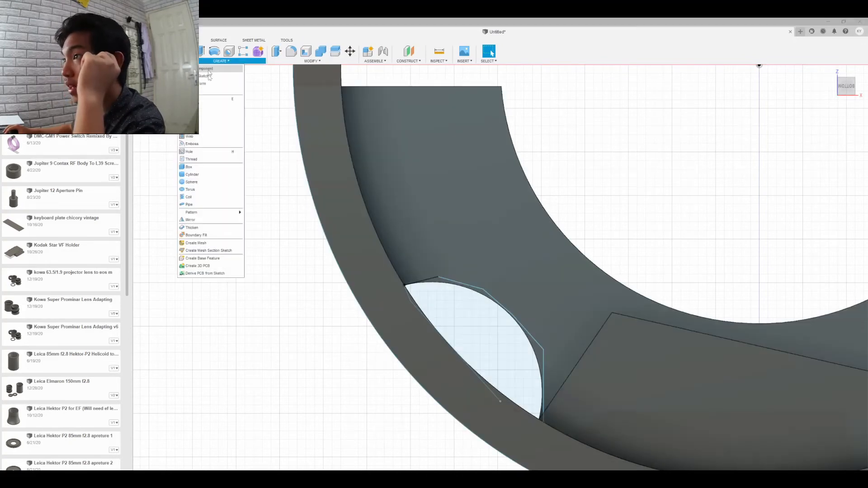
{"action": "left_click", "coordinate": [214, 99]}
{"action": "left_click", "coordinate": [506, 334]}
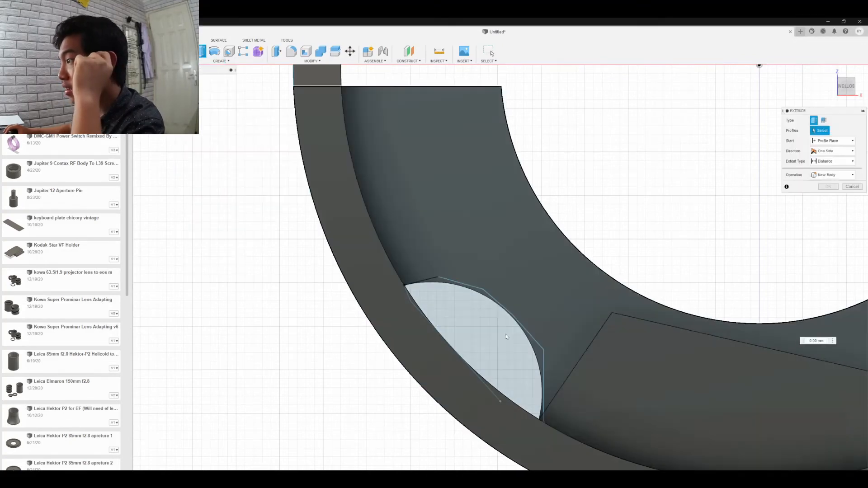
{"action": "left_click_drag", "start_coordinate": [852, 91], "coordinate": [661, 79]}
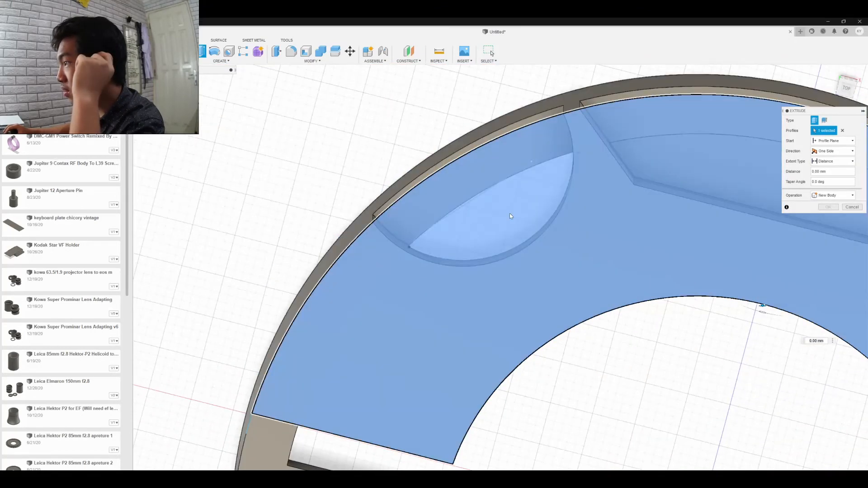
{"action": "left_click", "coordinate": [509, 213]}
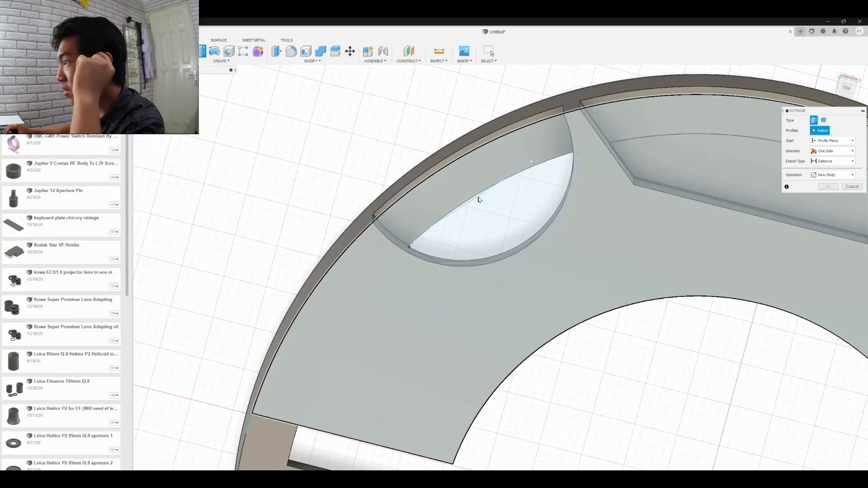
{"action": "left_click", "coordinate": [486, 195]}
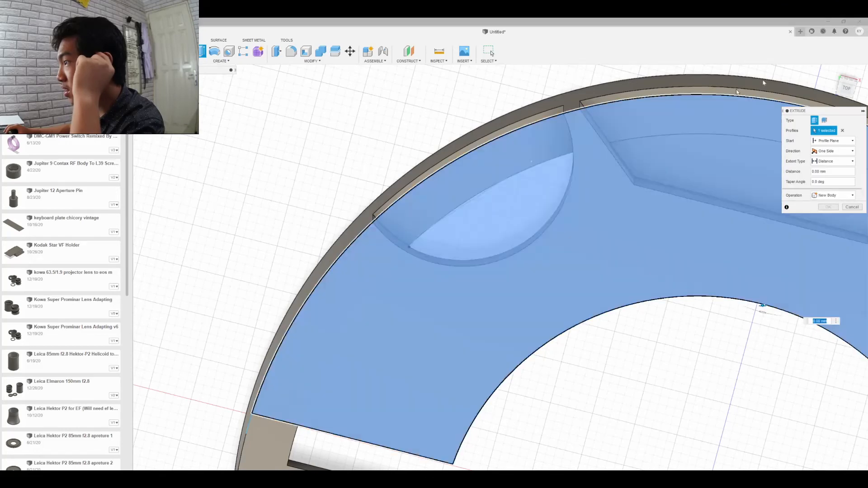
{"action": "left_click_drag", "start_coordinate": [854, 86], "coordinate": [847, 25]}
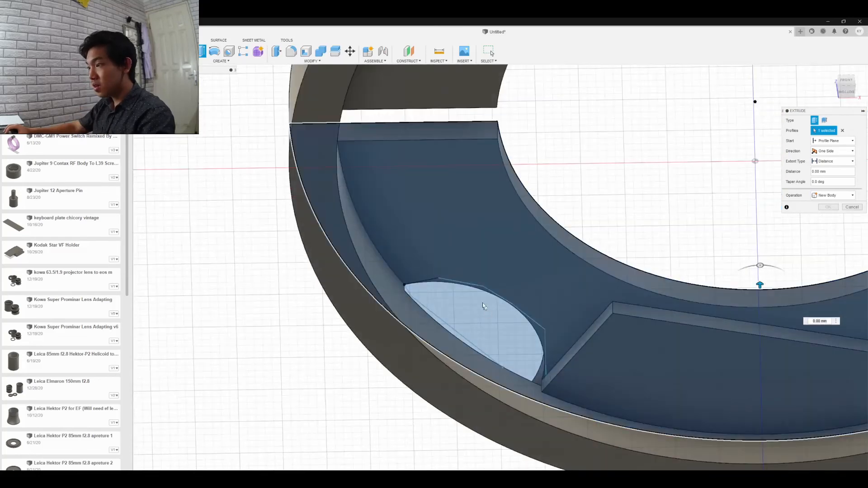
{"action": "key", "text": "Escape"}
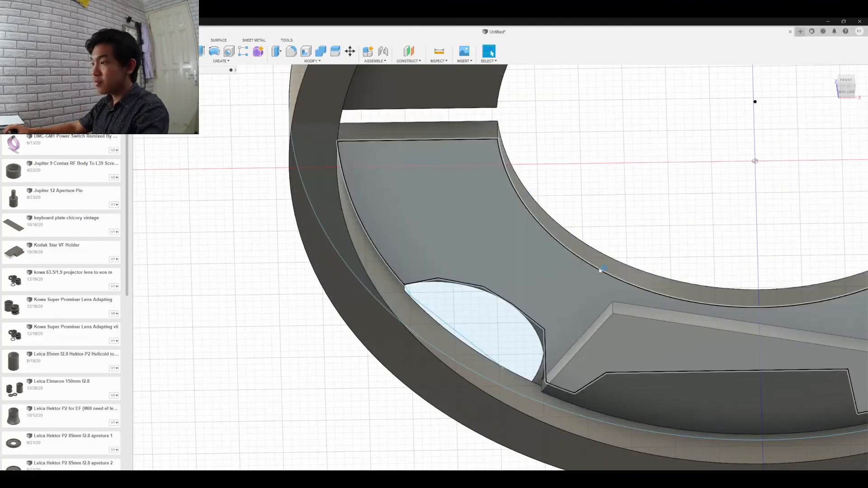
Undo the notch outline and its sketch on the ring's underside.
{"action": "key", "text": "ctrl+z"}
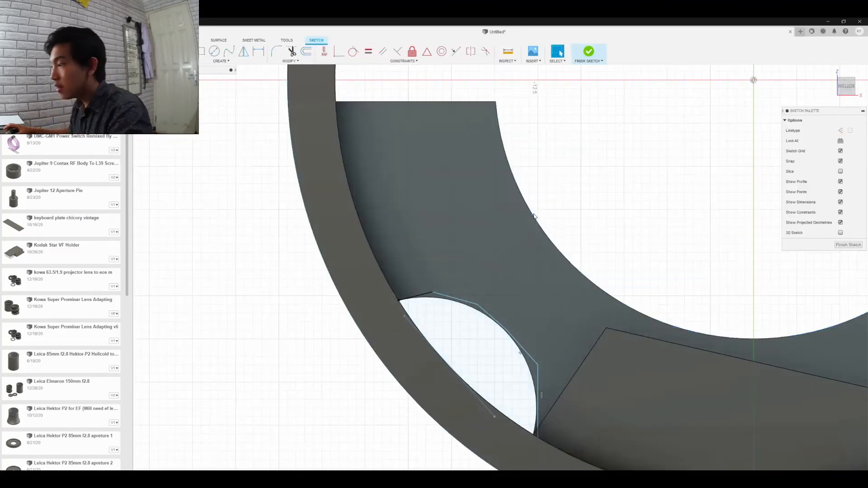
{"action": "key", "text": "ctrl+z"}
{"action": "key", "text": "ctrl+z"}
{"action": "key", "text": "ctrl+z"}
{"action": "key", "text": "ctrl+z"}
{"action": "key", "text": "ctrl+z"}
{"action": "key", "text": "ctrl+z"}
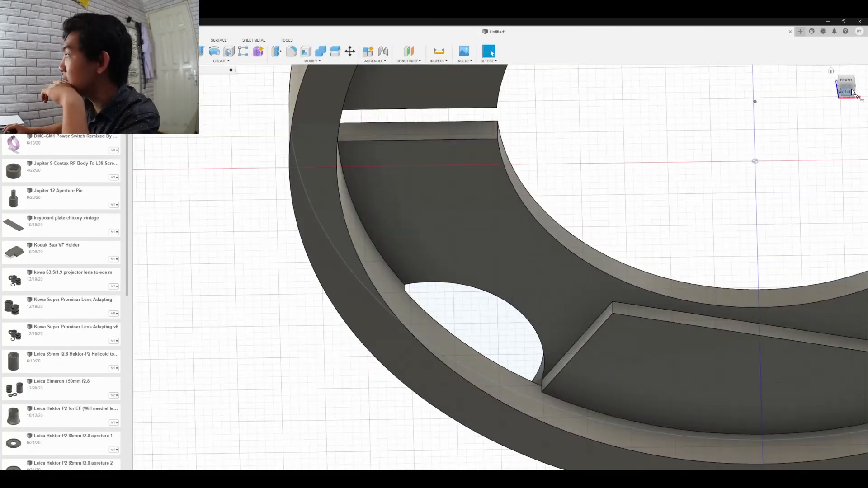
Start a new sketch on the top face of the ring half that holds the notch and the four-sided recess.
{"action": "left_click", "coordinate": [221, 61]}
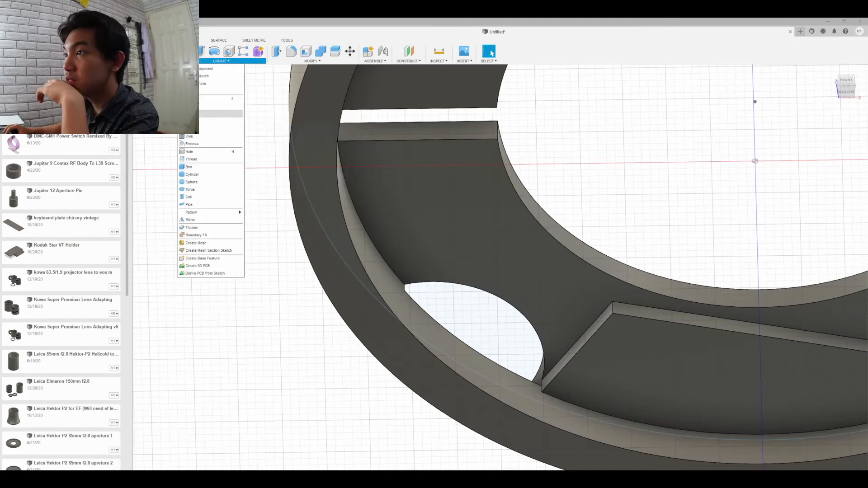
{"action": "left_click", "coordinate": [203, 76]}
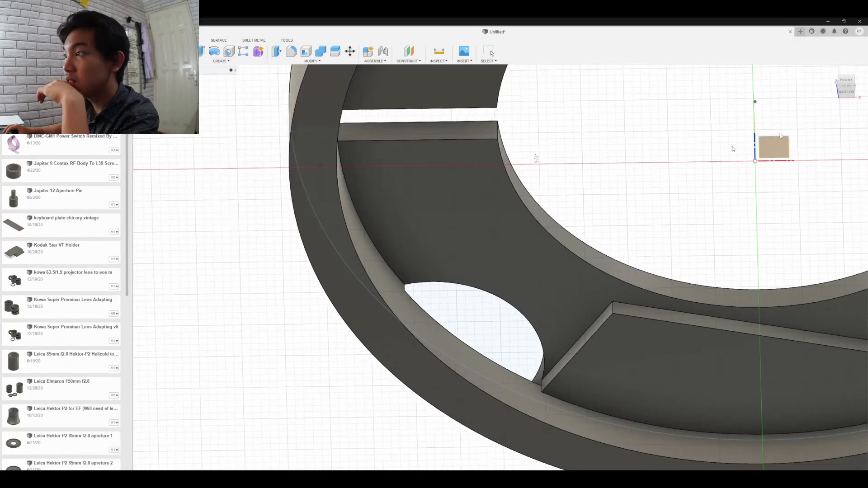
{"action": "left_click", "coordinate": [838, 85]}
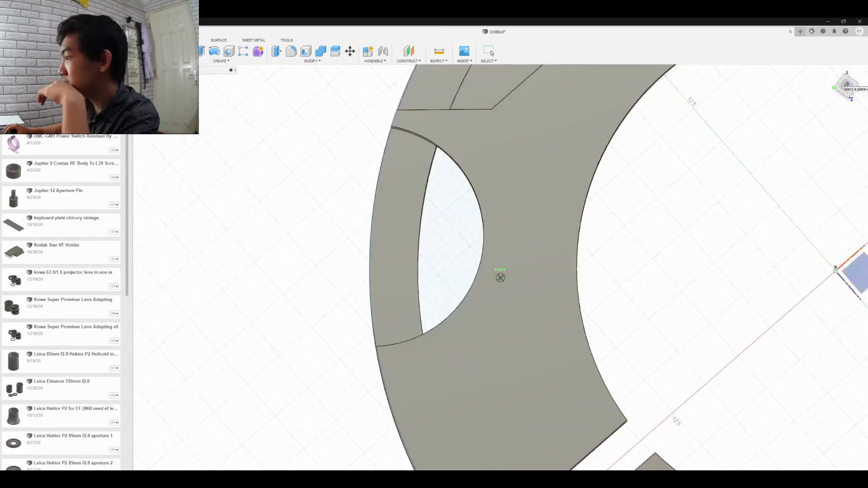
{"action": "left_click_drag", "start_coordinate": [839, 91], "coordinate": [847, 86]}
{"action": "left_click", "coordinate": [406, 357]}
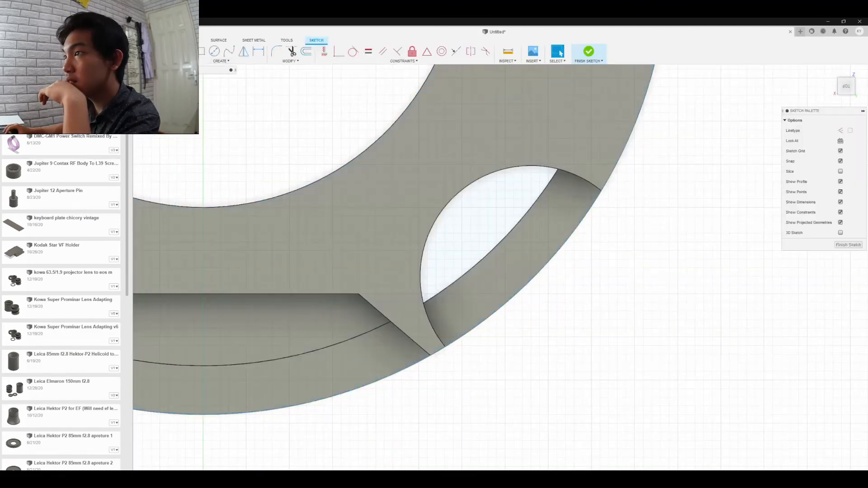
Sketch a closed five-sided line outline over the notch's opening, with two corners just past its ends, and finish the sketch.
{"action": "left_click", "coordinate": [429, 313]}
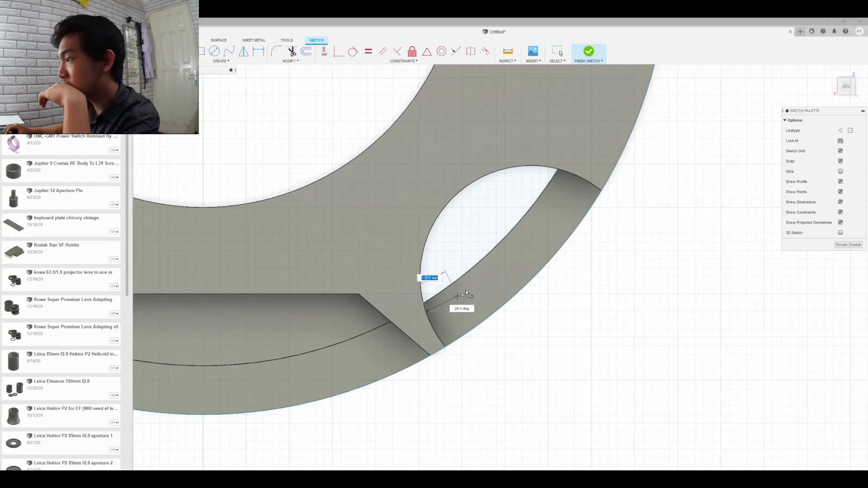
{"action": "left_click", "coordinate": [505, 249]}
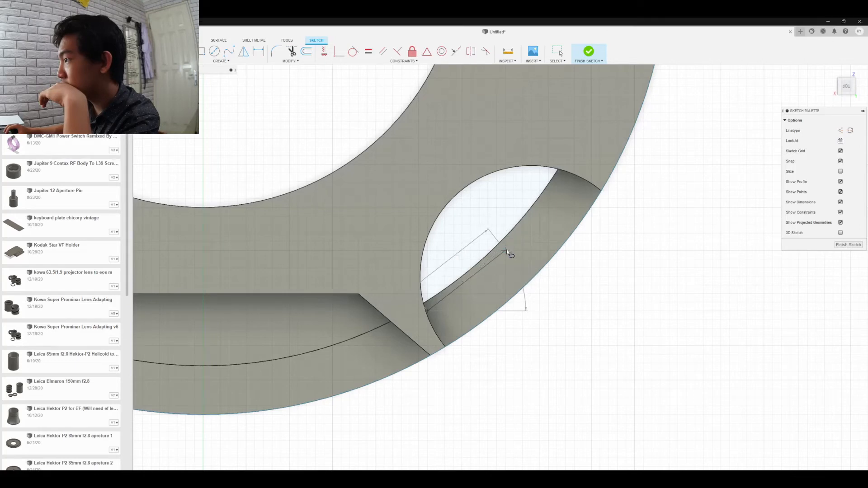
{"action": "left_click", "coordinate": [565, 172]}
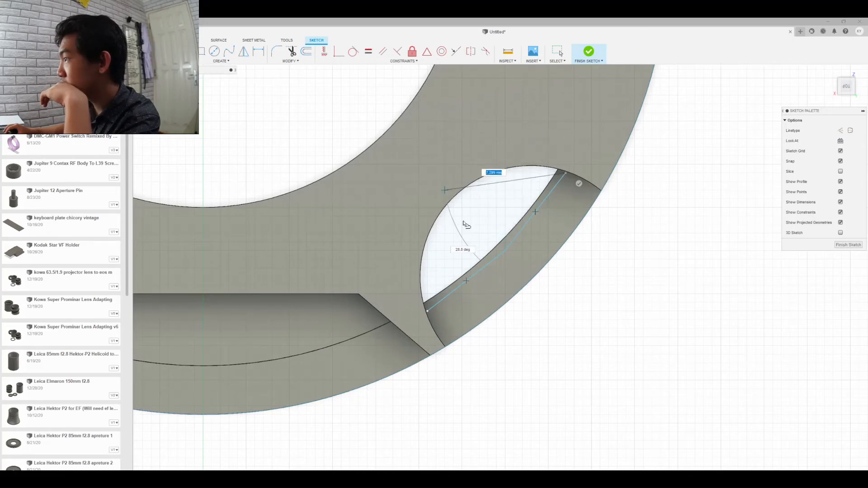
{"action": "left_click", "coordinate": [566, 168]}
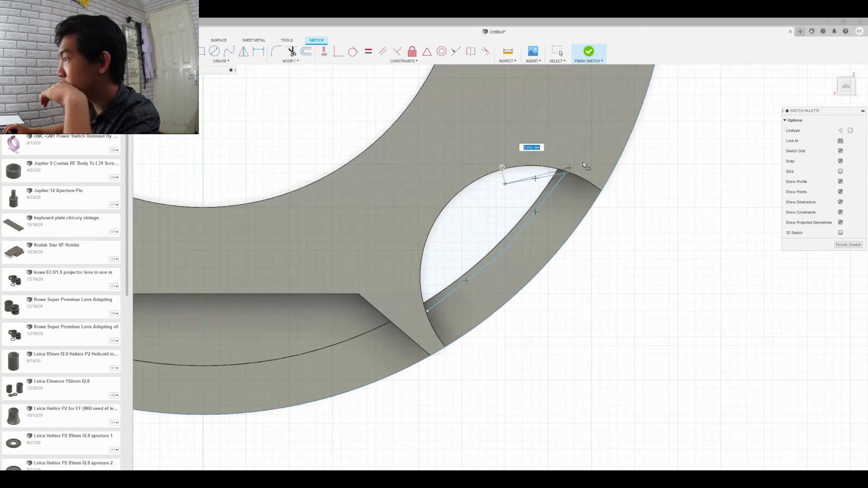
{"action": "left_click", "coordinate": [505, 184]}
{"action": "left_click", "coordinate": [453, 224]}
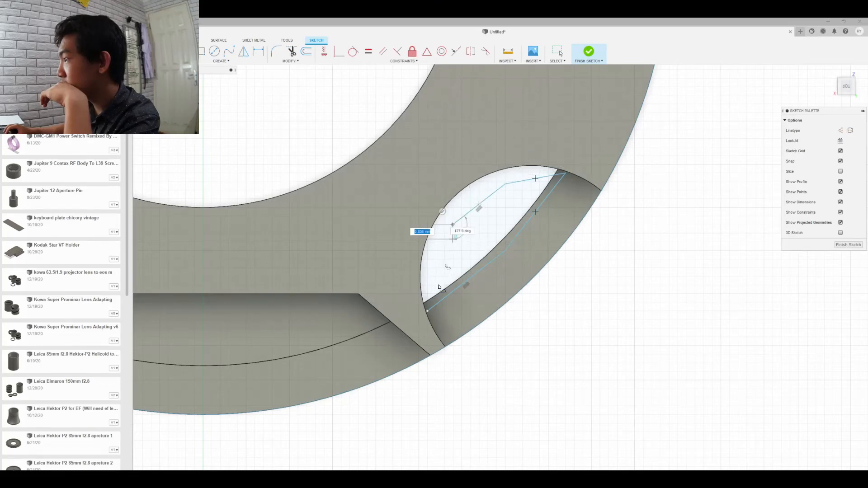
{"action": "left_click", "coordinate": [430, 310]}
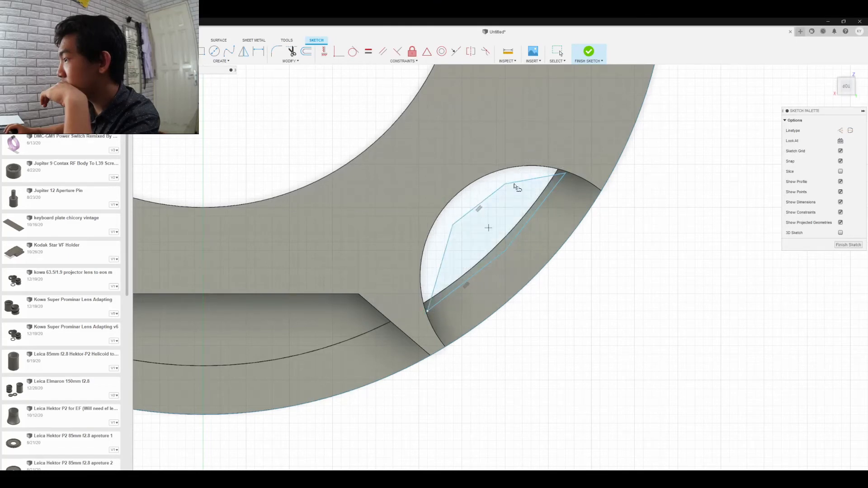
{"action": "left_click", "coordinate": [852, 247]}
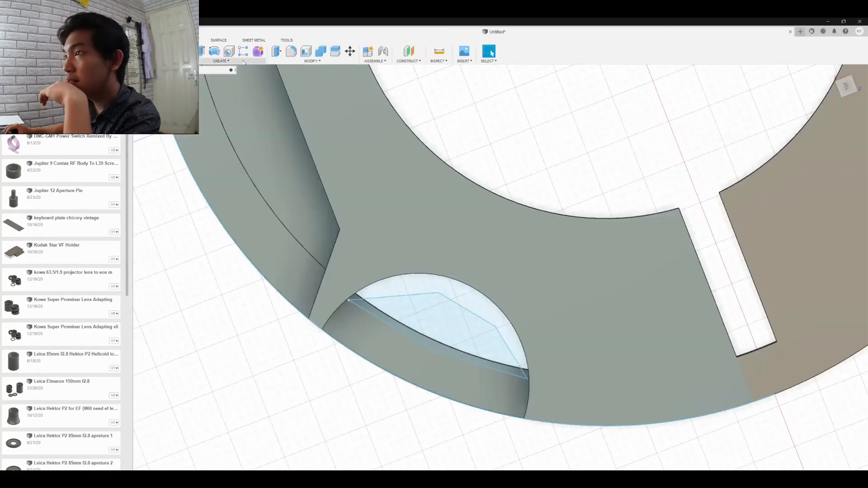
Try to extrude the five-sided outline by -3 mm into the ring with the Join operation.
{"action": "left_click", "coordinate": [221, 61]}
{"action": "left_click", "coordinate": [217, 99]}
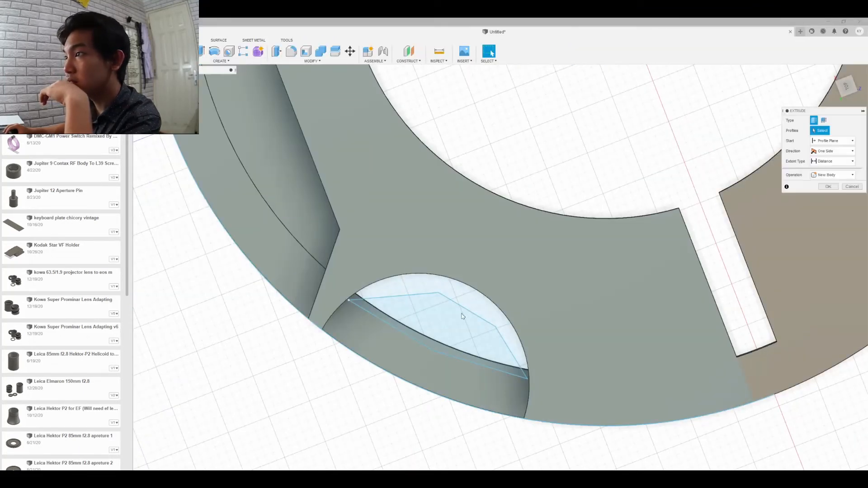
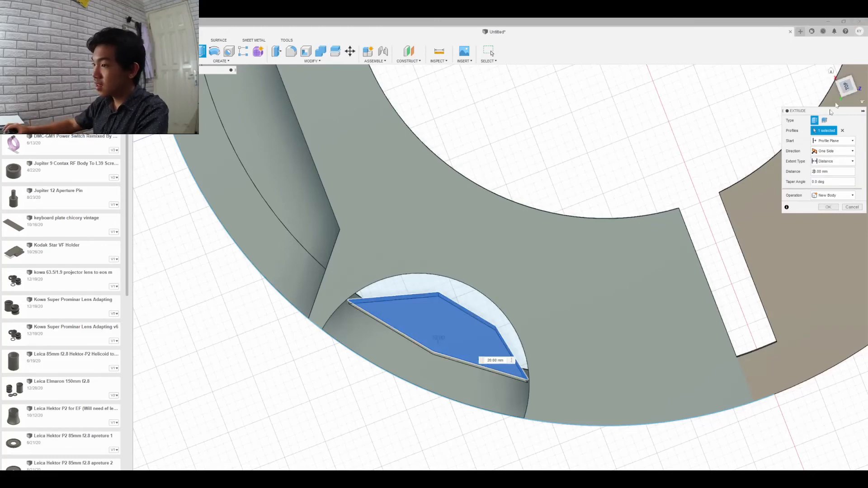
{"action": "mouse_move", "coordinate": [847, 85]}
{"action": "left_mouse_down"}
{"action": "mouse_move", "coordinate": [852, 62]}
{"action": "mouse_move", "coordinate": [835, 94]}
{"action": "left_mouse_up"}
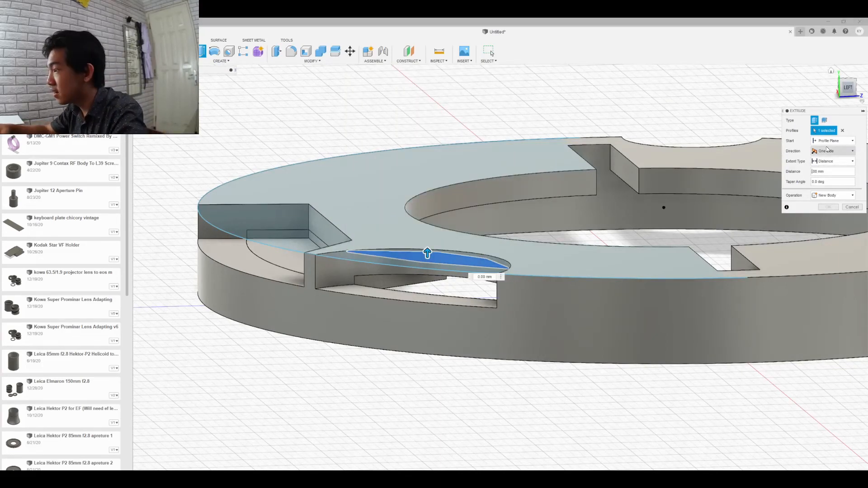
{"action": "type", "text": "-3"}
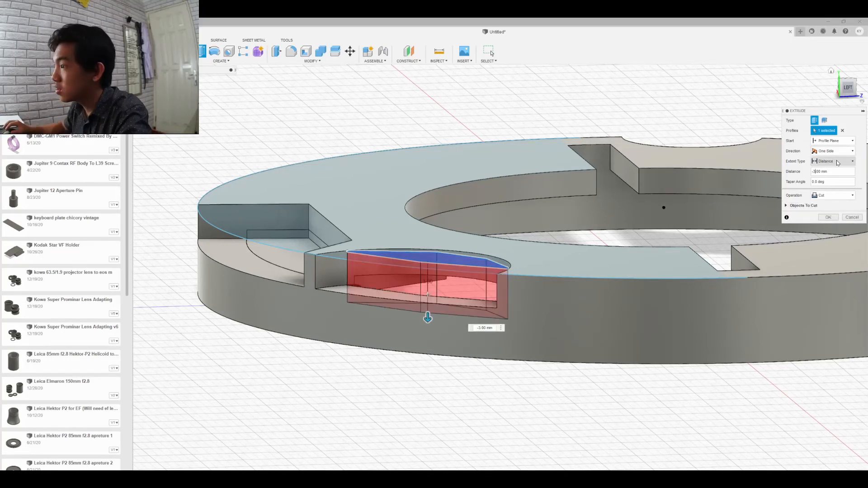
{"action": "left_click", "coordinate": [837, 195]}
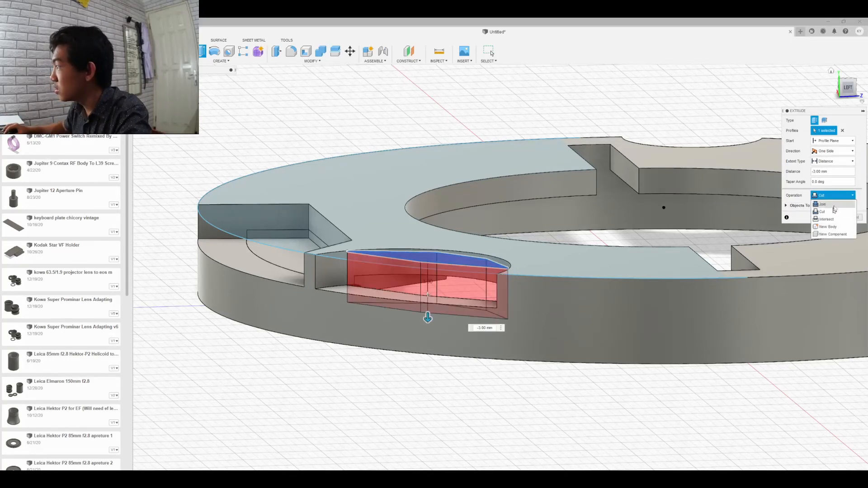
{"action": "left_click", "coordinate": [834, 204]}
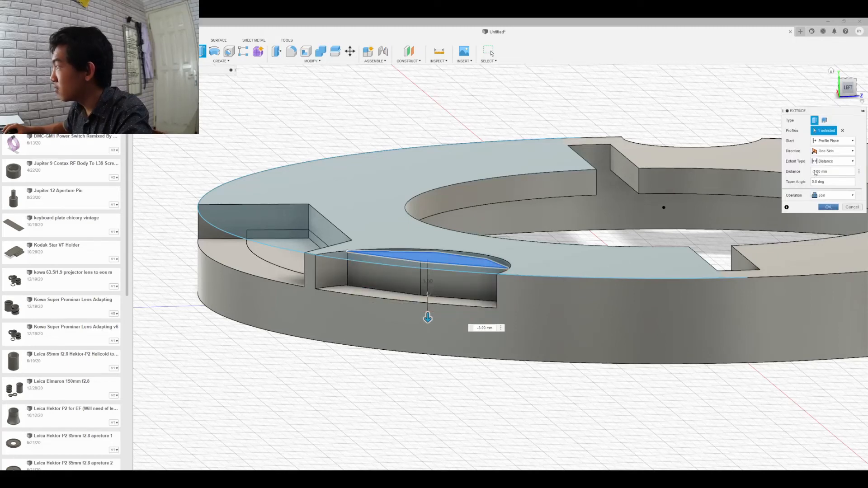
{"action": "left_click", "coordinate": [852, 91]}
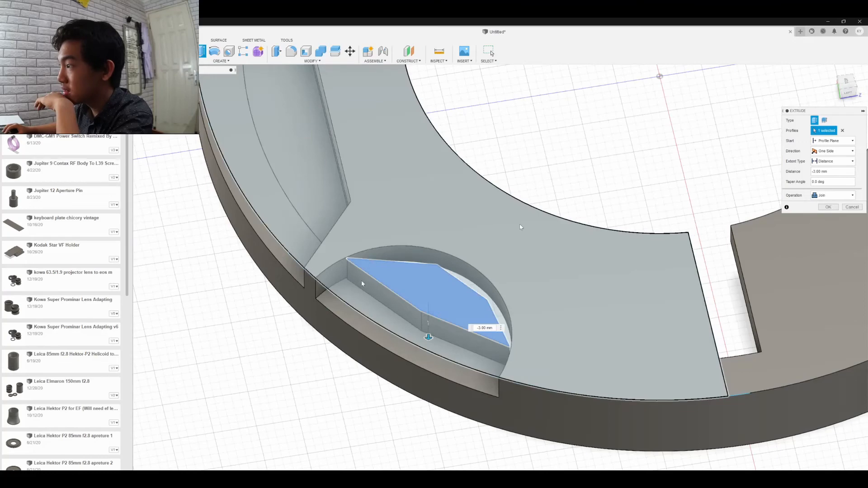
{"action": "left_click", "coordinate": [853, 208]}
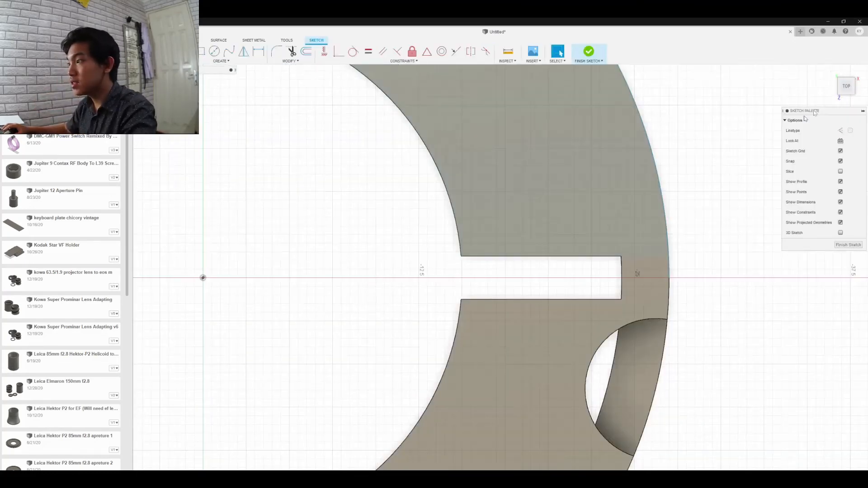
Undo the five-sided outline and its sketch on the ring's top face.
{"action": "scroll", "coordinate": [538, 294], "scroll_direction": "up", "scroll_amount": 2}
{"action": "middle_click_drag", "start_coordinate": [750, 417], "coordinate": [772, 432]}
{"action": "scroll", "coordinate": [771, 438], "scroll_direction": "down", "scroll_amount": 6}
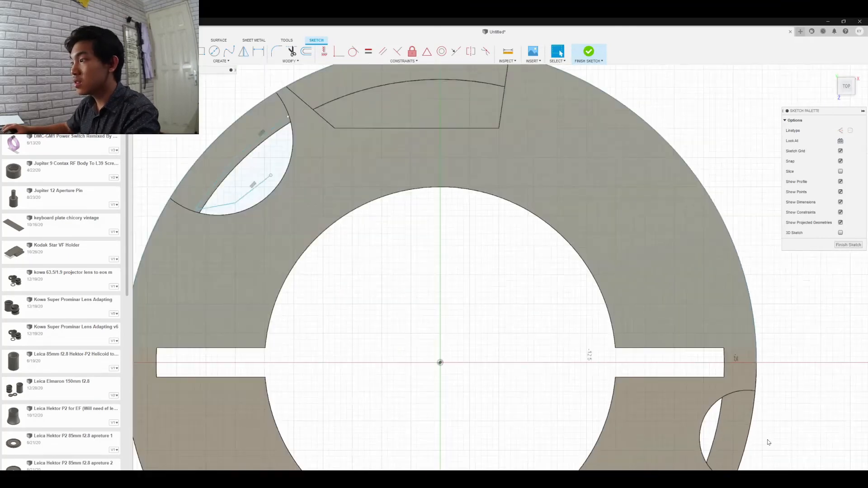
{"action": "scroll", "coordinate": [326, 209], "scroll_direction": "up", "scroll_amount": 2}
{"action": "key", "text": "ctrl+z"}
{"action": "key", "text": "ctrl+z"}
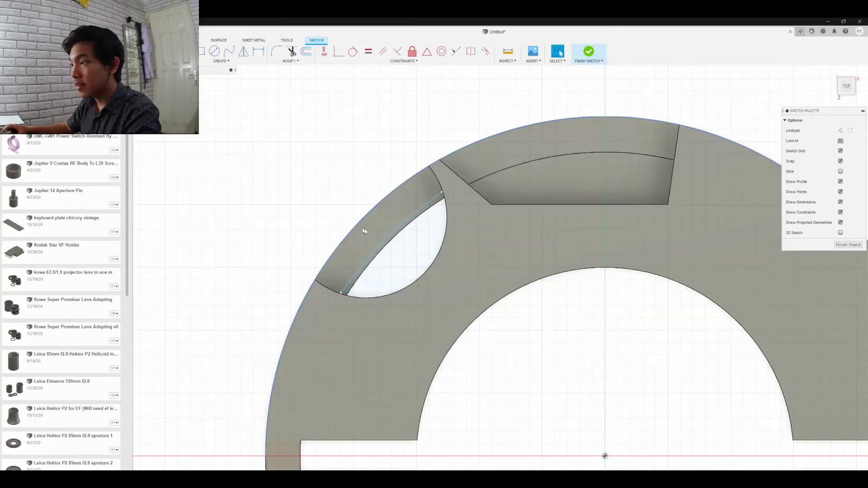
{"action": "key", "text": "ctrl+z"}
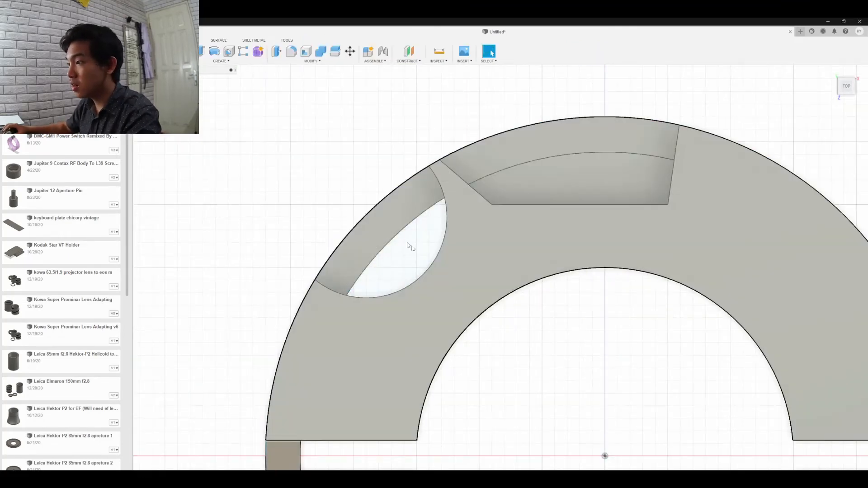
{"action": "left_click", "coordinate": [214, 51]}
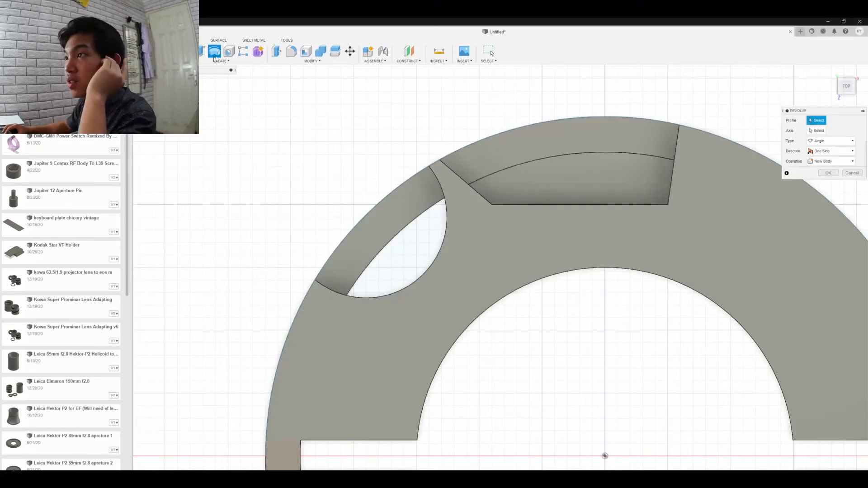
{"action": "left_click", "coordinate": [220, 61]}
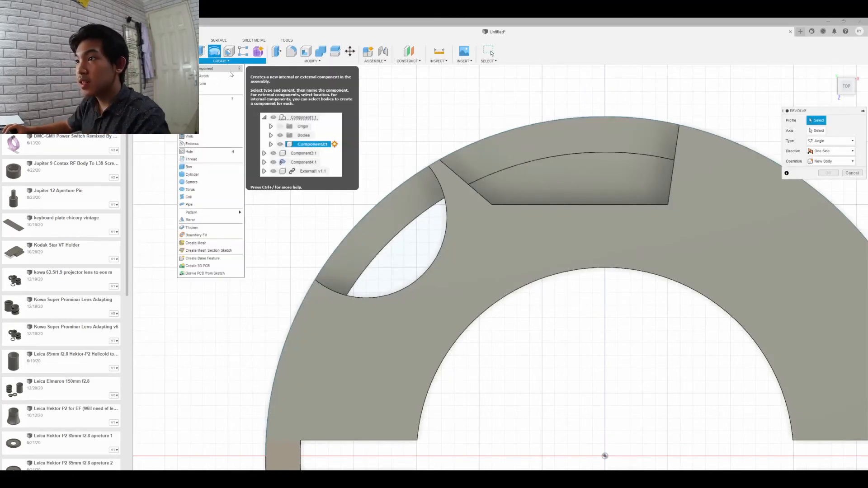
{"action": "key", "text": "Escape"}
{"action": "key", "text": "Escape"}
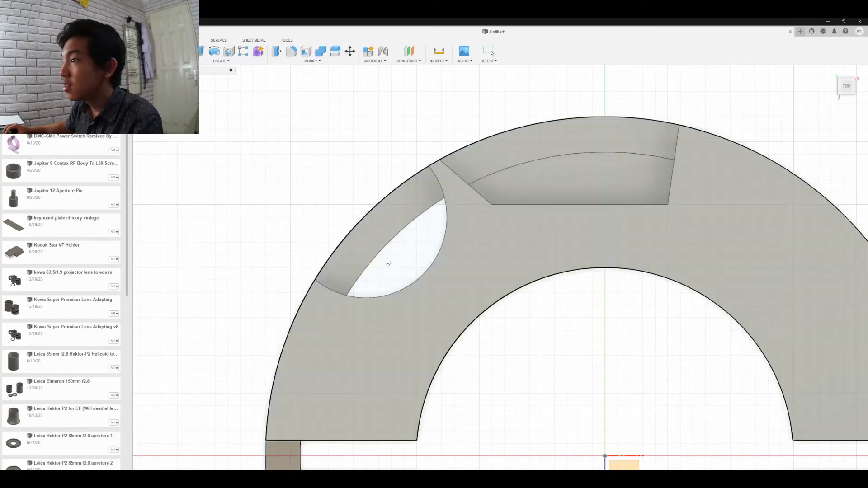
Sketch a closed seven-sided line outline on the ring's top face that fully surrounds the notch's opening, and finish the sketch.
{"action": "left_click", "coordinate": [428, 257]}
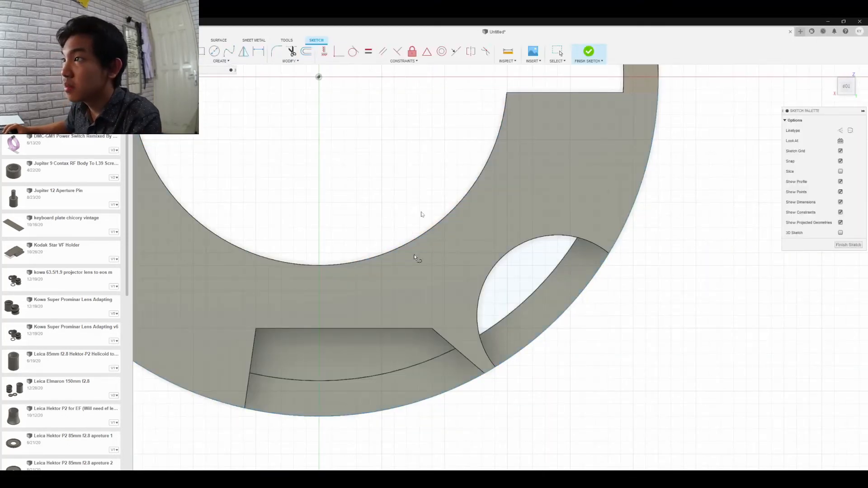
{"action": "left_click", "coordinate": [470, 339]}
{"action": "left_click", "coordinate": [469, 277]}
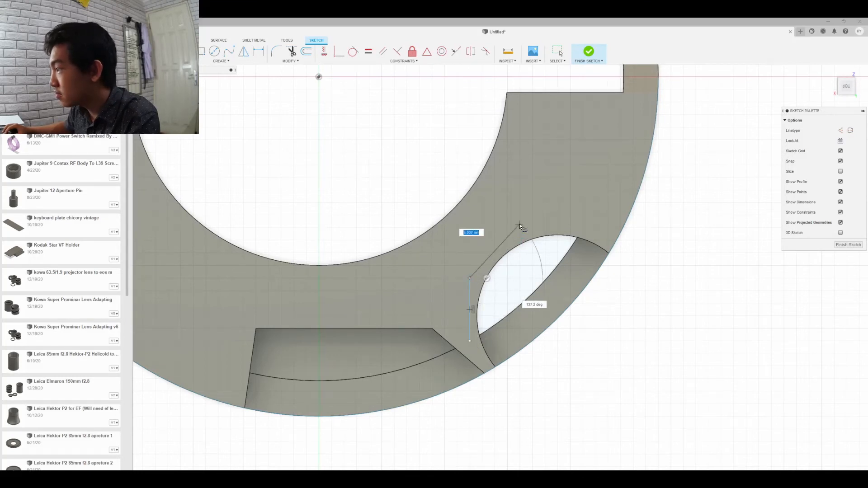
{"action": "left_click", "coordinate": [520, 224]}
{"action": "left_click", "coordinate": [584, 224]}
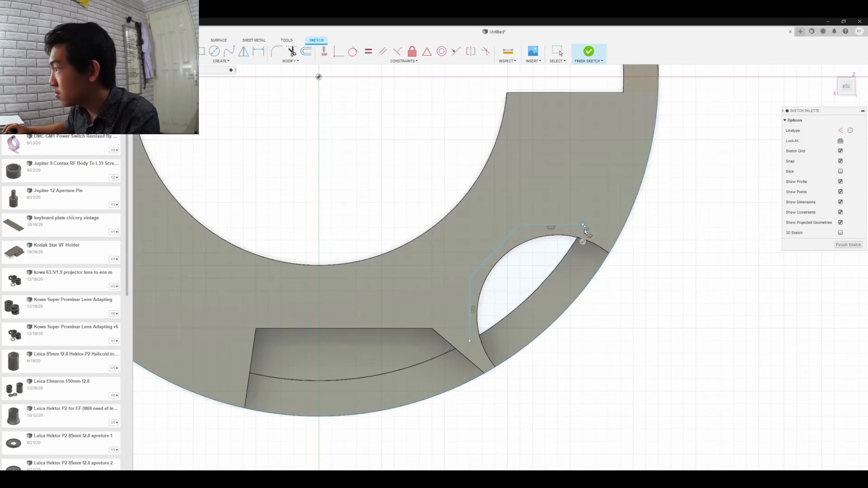
{"action": "left_click", "coordinate": [583, 240]}
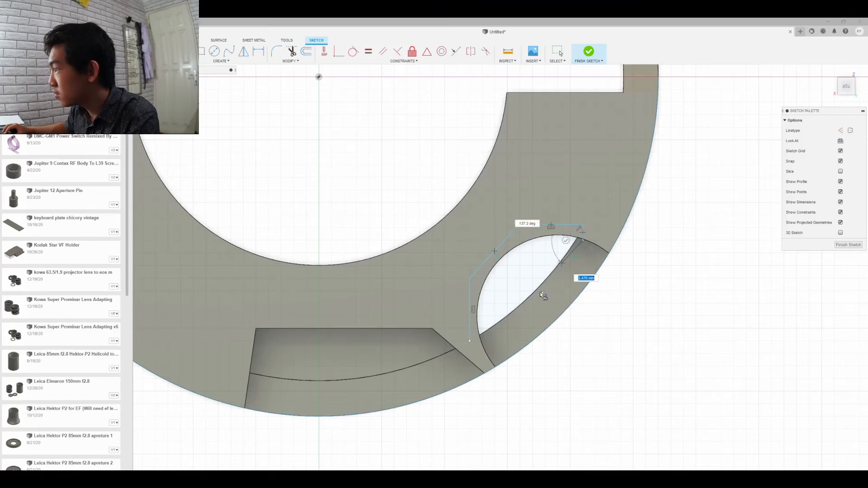
{"action": "left_click", "coordinate": [482, 342]}
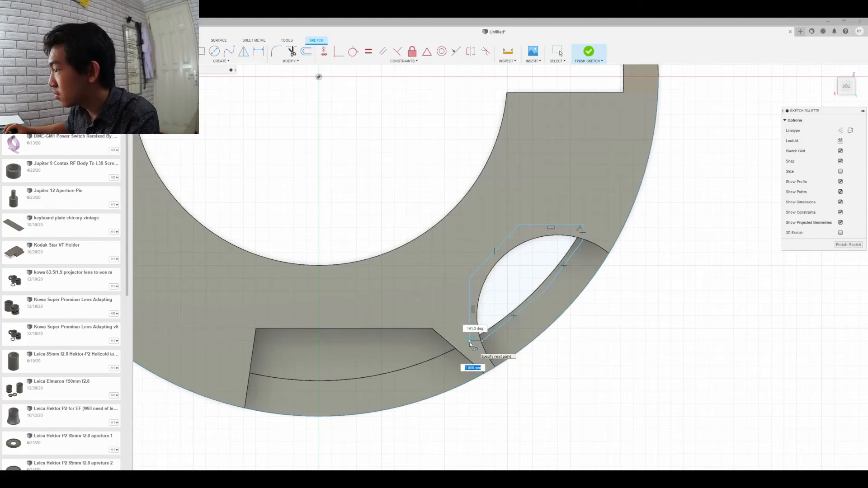
{"action": "left_click", "coordinate": [470, 342]}
{"action": "left_click", "coordinate": [848, 246]}
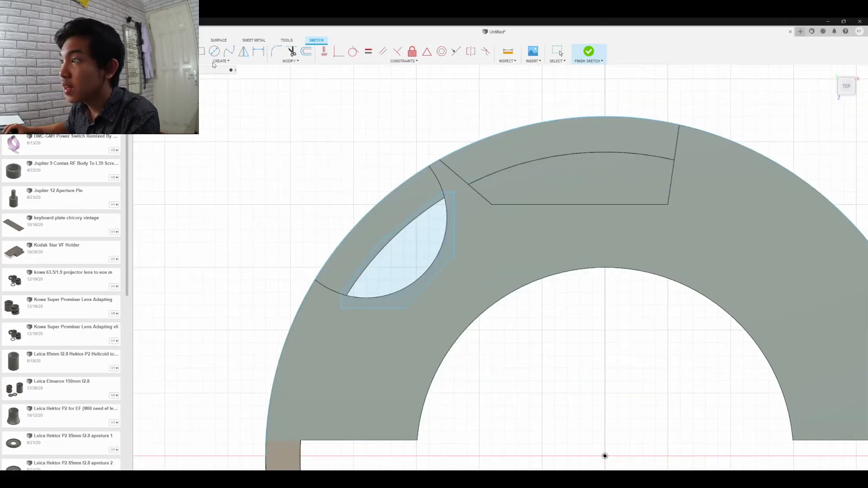
Try to extrude the seven-sided outline around the notch's opening by -2 mm into the ring with the Join operation.
{"action": "left_click", "coordinate": [238, 63]}
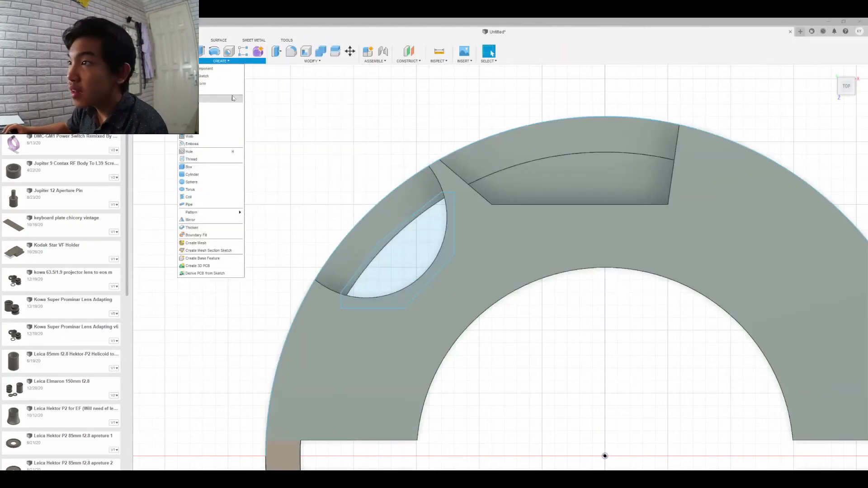
{"action": "left_click", "coordinate": [232, 98]}
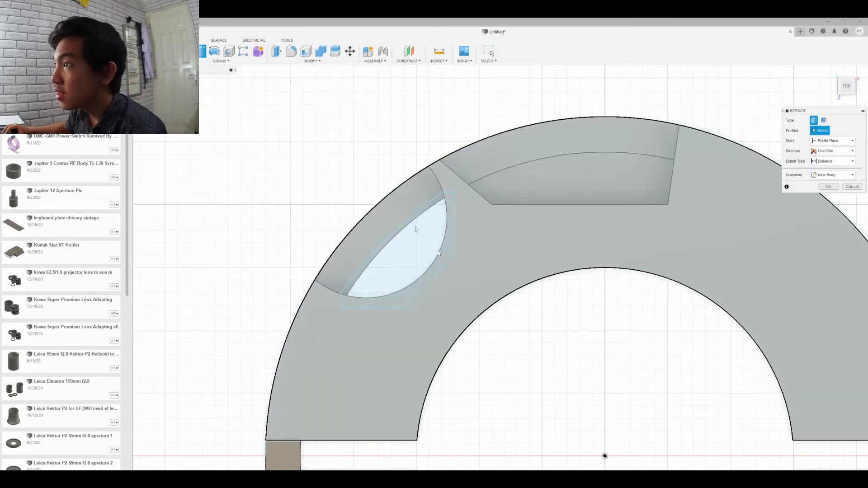
{"action": "left_click", "coordinate": [421, 217]}
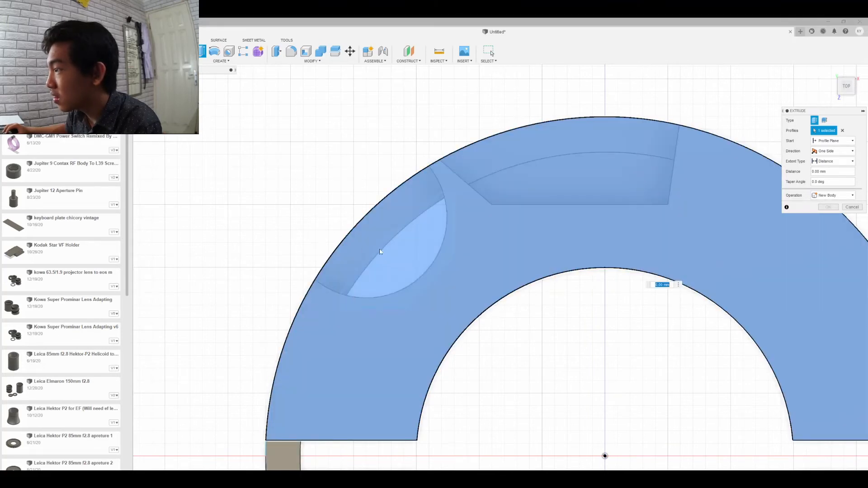
{"action": "left_click", "coordinate": [382, 255]}
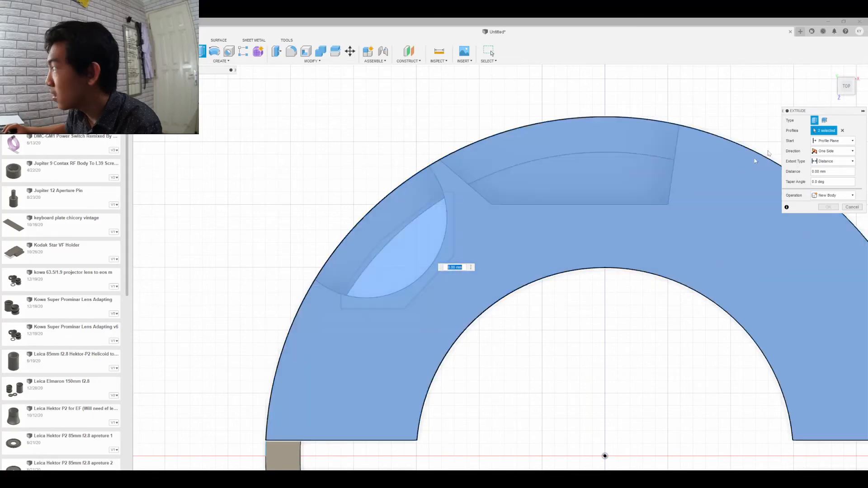
{"action": "left_click", "coordinate": [844, 131]}
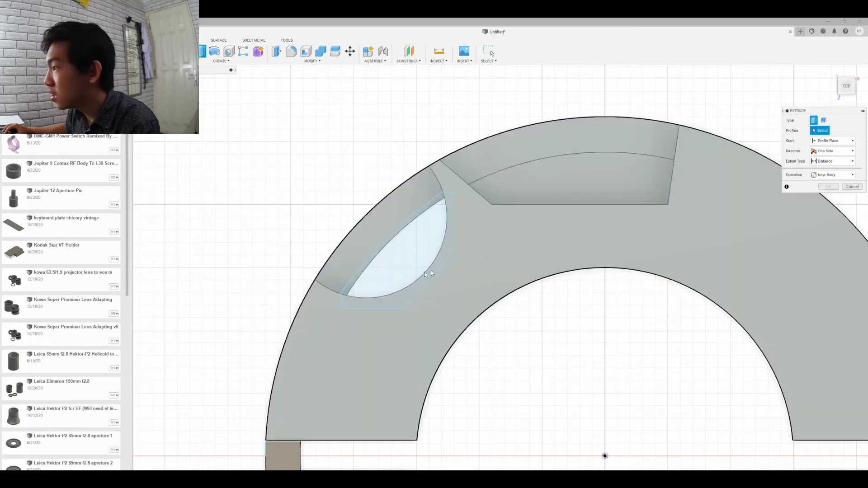
{"action": "left_click", "coordinate": [381, 275]}
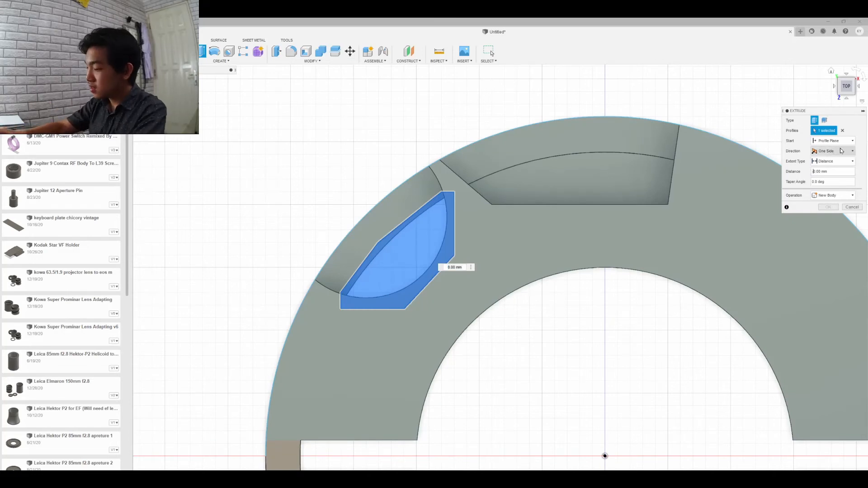
{"action": "type", "text": "-2"}
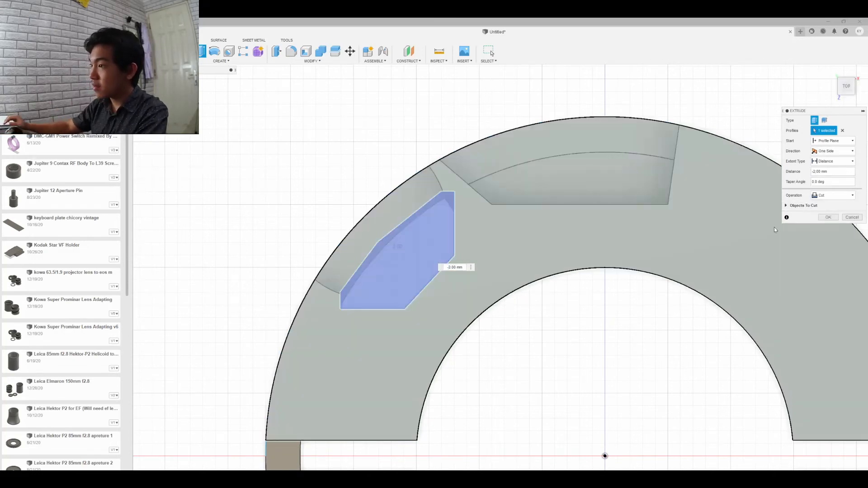
{"action": "left_click", "coordinate": [834, 195]}
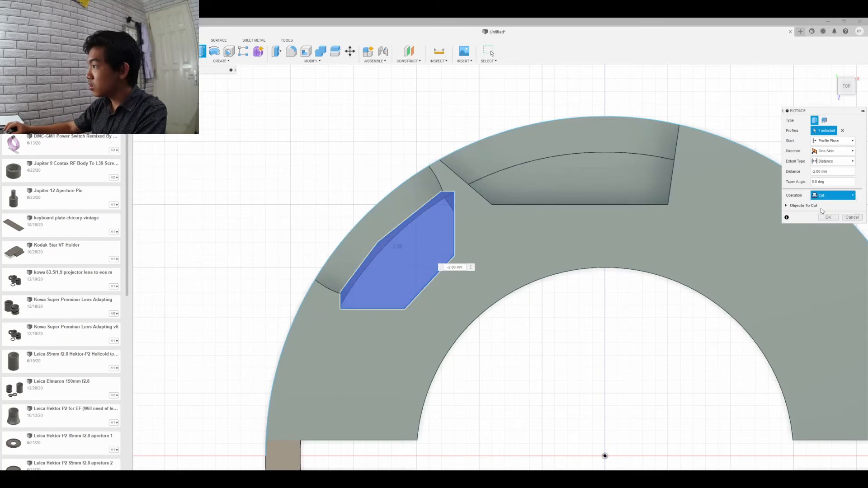
{"action": "left_click", "coordinate": [823, 206]}
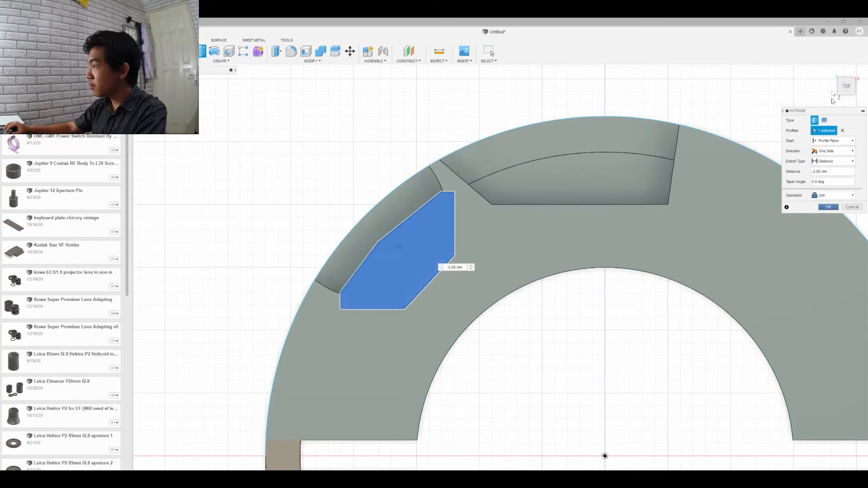
{"action": "left_click_drag", "start_coordinate": [844, 86], "coordinate": [863, 83]}
{"action": "scroll", "coordinate": [774, 312], "scroll_direction": "down", "scroll_amount": 2}
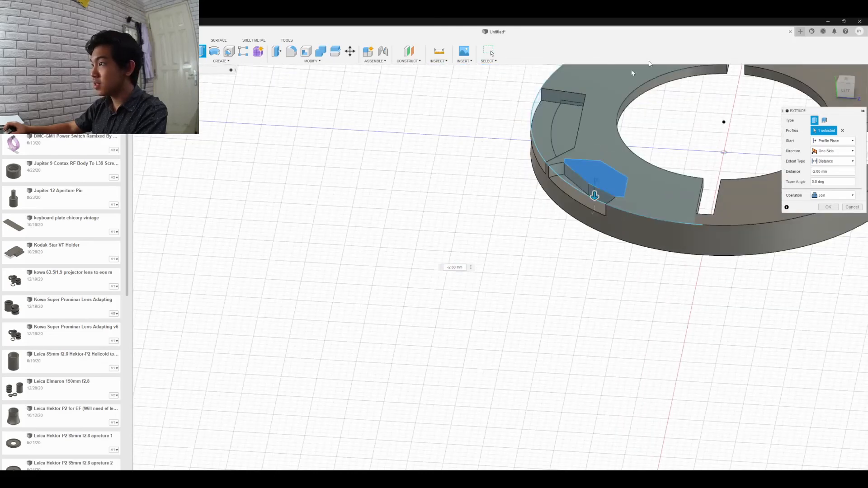
{"action": "scroll", "coordinate": [724, 113], "scroll_direction": "up", "scroll_amount": 5}
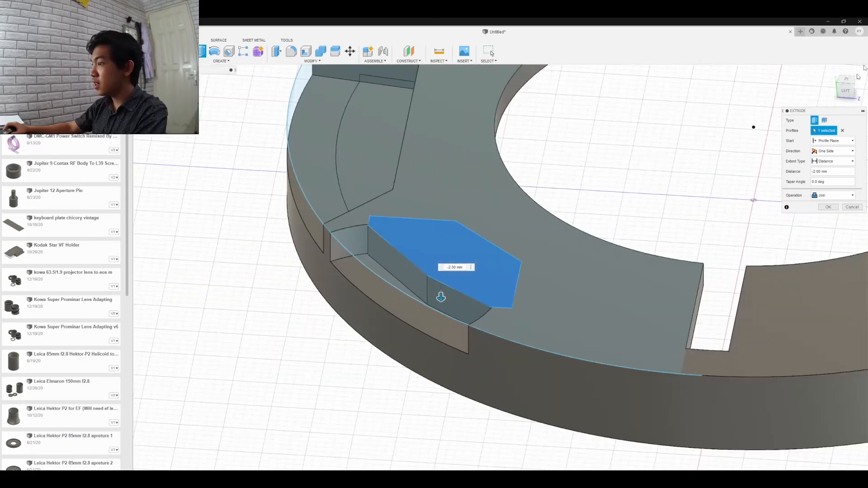
{"action": "left_click_drag", "start_coordinate": [848, 86], "coordinate": [863, 62]}
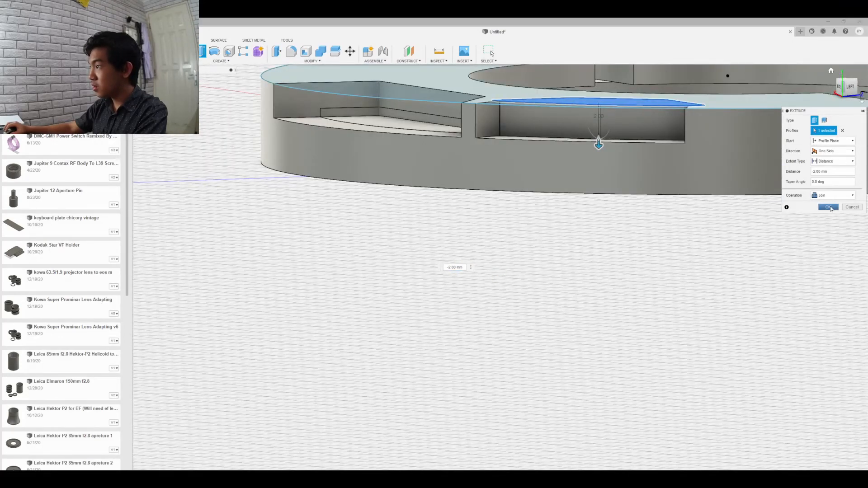
{"action": "left_click", "coordinate": [832, 208]}
{"action": "left_click_drag", "start_coordinate": [852, 86], "coordinate": [776, 127]}
{"action": "scroll", "coordinate": [719, 181], "scroll_direction": "up", "scroll_amount": 2}
{"action": "scroll", "coordinate": [717, 202], "scroll_direction": "down", "scroll_amount": 5}
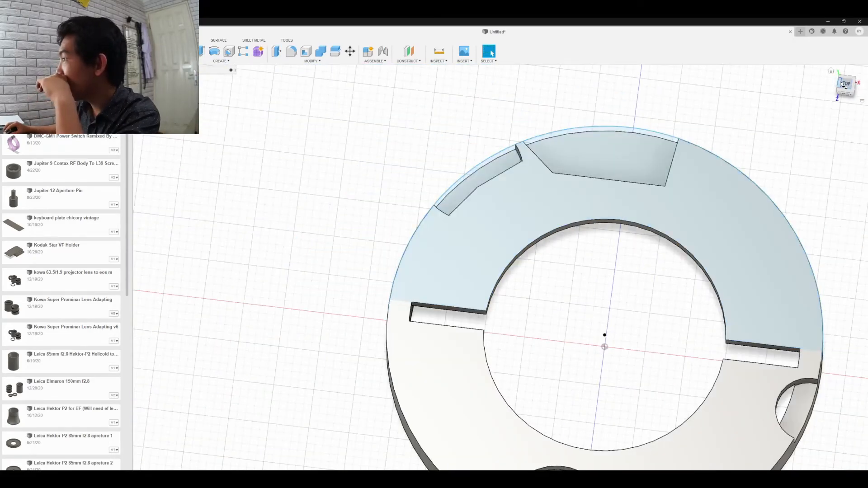
{"action": "key", "text": "alt+Tab"}
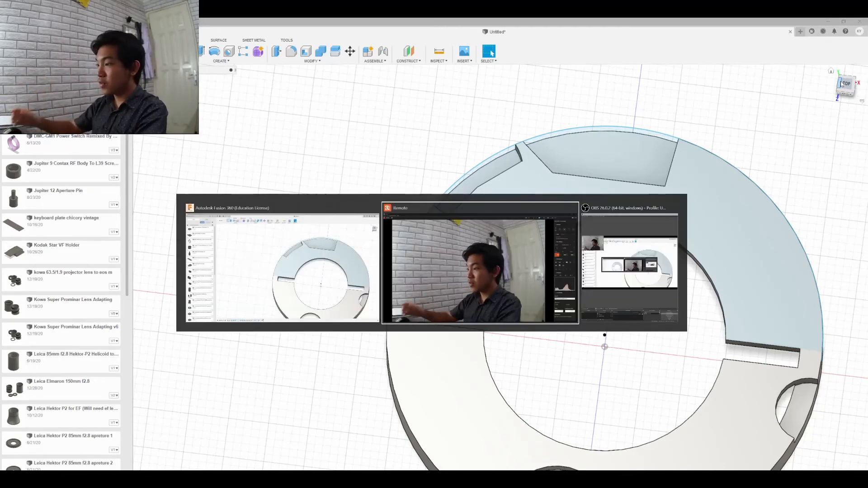
{"action": "key", "text": "alt+Tab"}
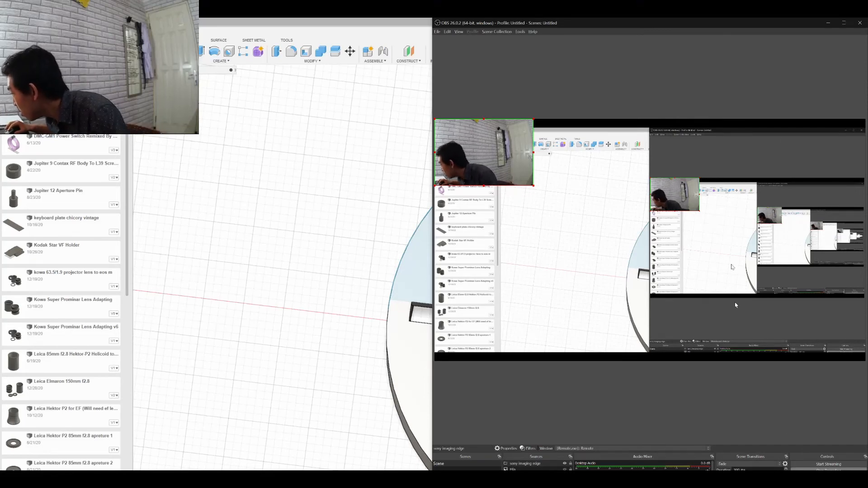
{"action": "left_click_drag", "start_coordinate": [733, 22], "coordinate": [685, 19]}
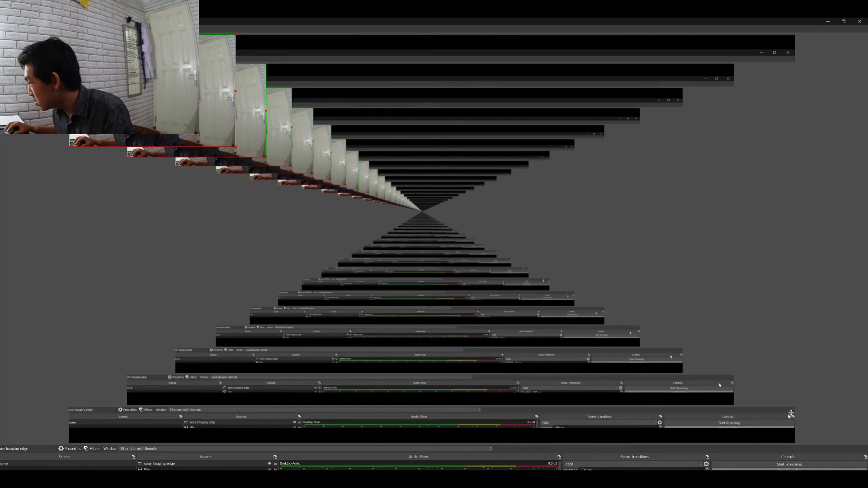
{"action": "left_click", "coordinate": [866, 457]}
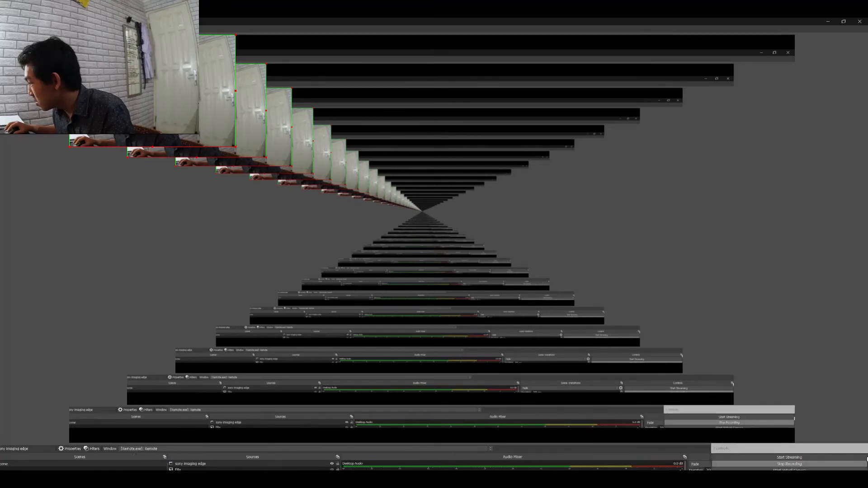
{"action": "left_click_drag", "start_coordinate": [751, 409], "coordinate": [724, 372]}
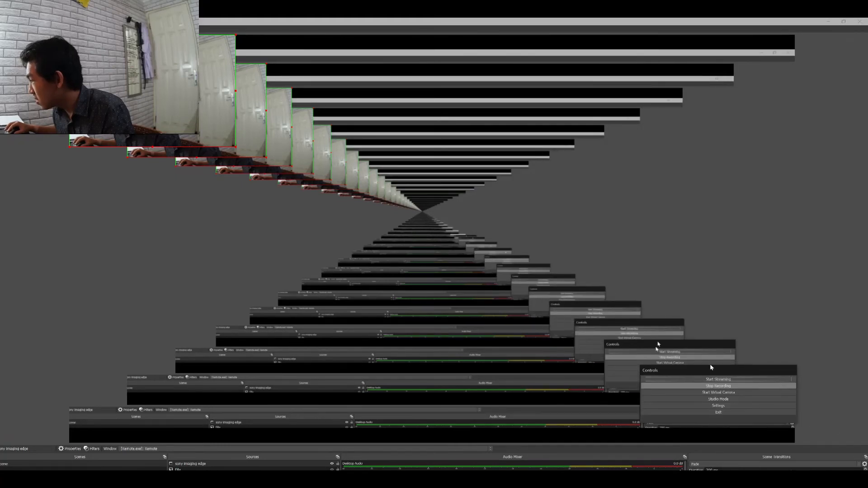
{"action": "left_click_drag", "start_coordinate": [702, 374], "coordinate": [789, 472]}
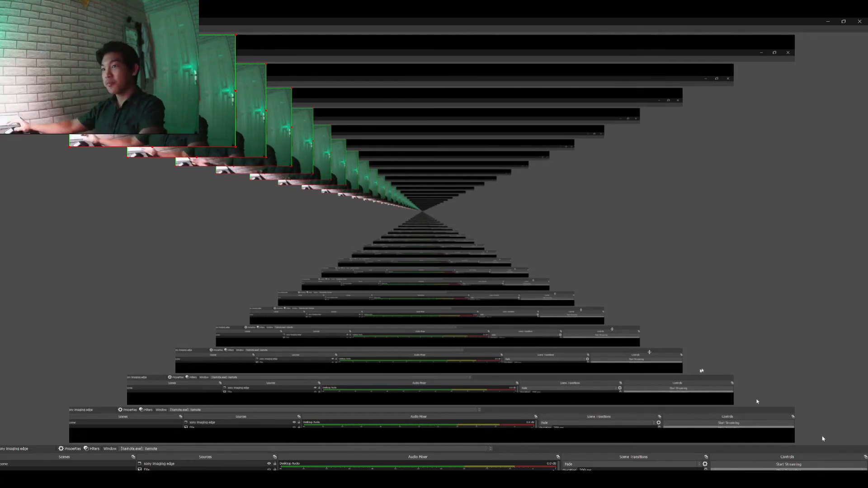
{"action": "left_click", "coordinate": [826, 21]}
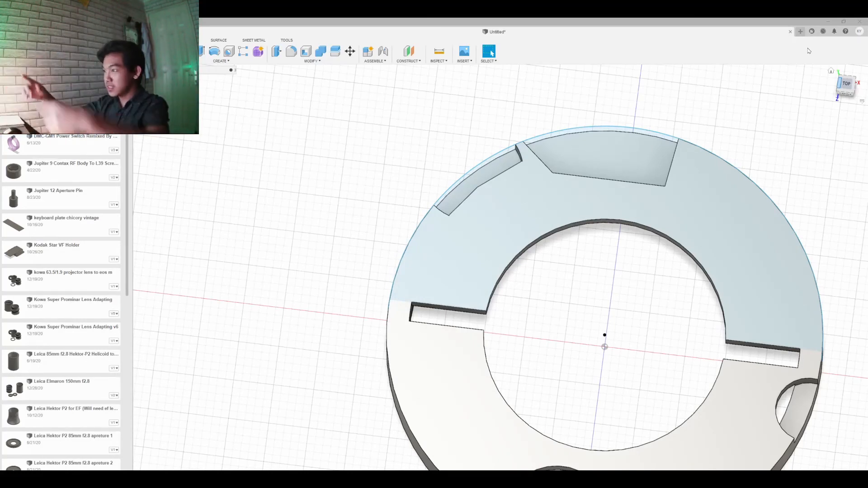
Try to extrude the seven-sided outline by -1.5 mm into the ring with the Join operation and inspect the preview from below.
{"action": "mouse_move", "coordinate": [846, 85]}
{"action": "left_mouse_down"}
{"action": "mouse_move", "coordinate": [846, 42]}
{"action": "mouse_move", "coordinate": [846, 83]}
{"action": "left_mouse_up"}
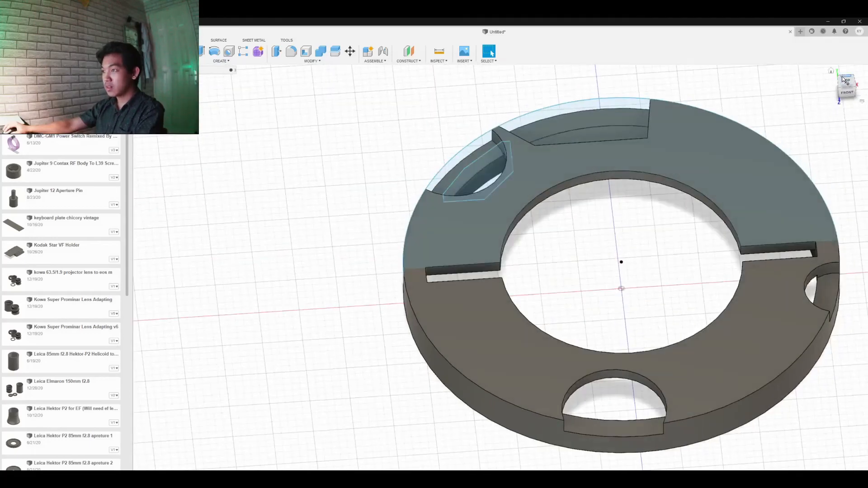
{"action": "left_click", "coordinate": [846, 82]}
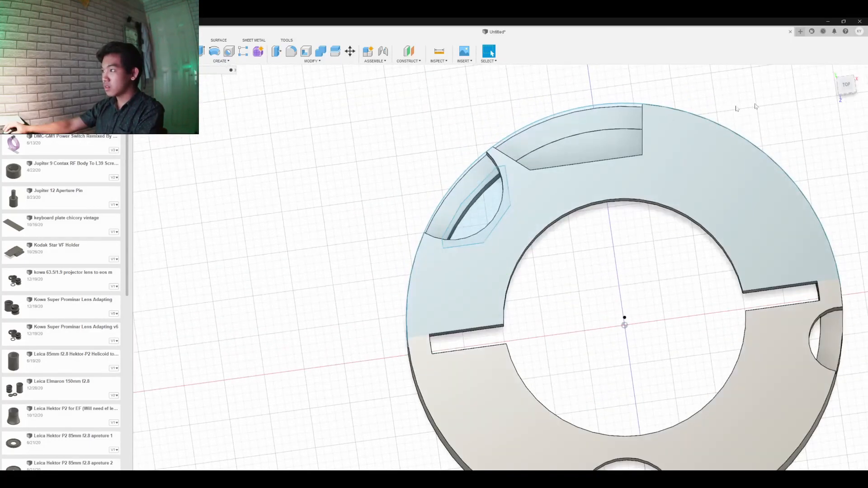
{"action": "left_click", "coordinate": [475, 201]}
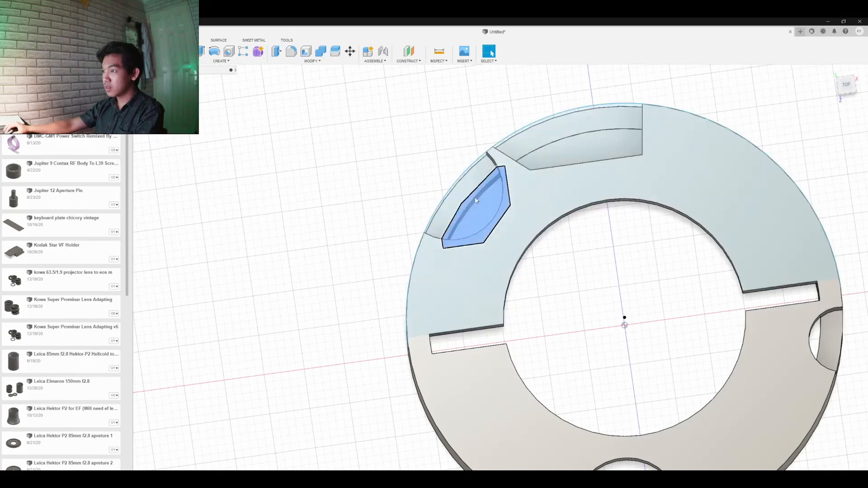
{"action": "left_click", "coordinate": [222, 61]}
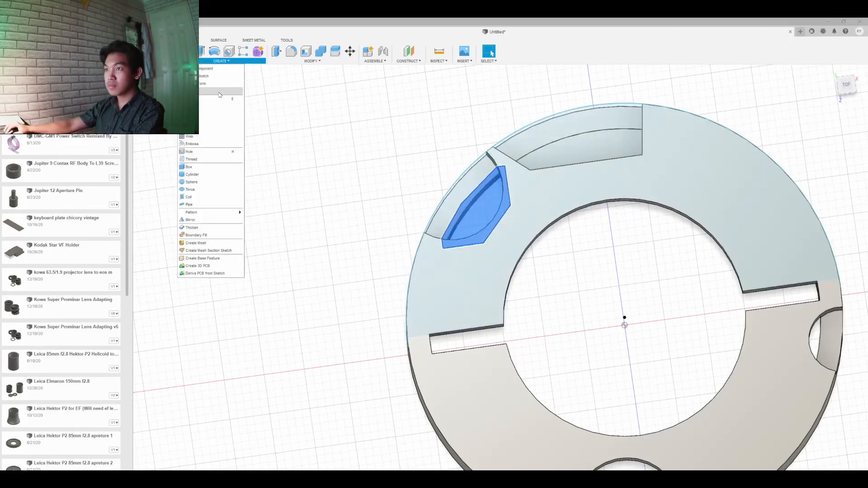
{"action": "left_click", "coordinate": [219, 100]}
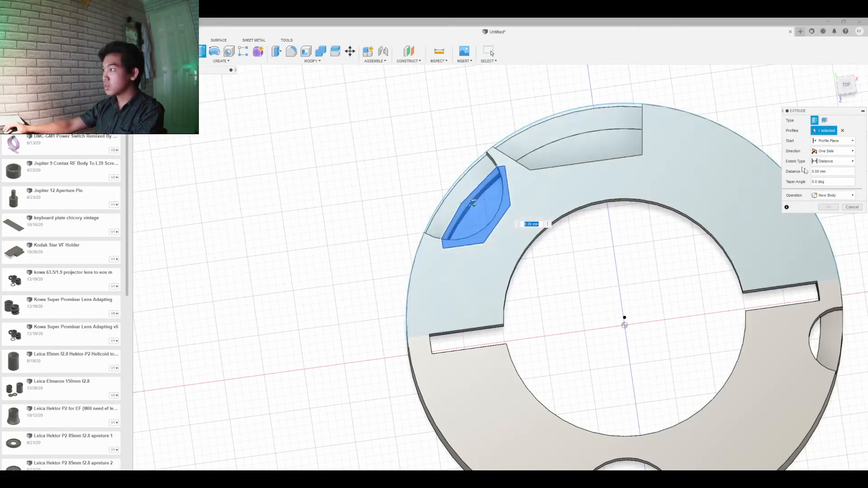
{"action": "left_click", "coordinate": [814, 173]}
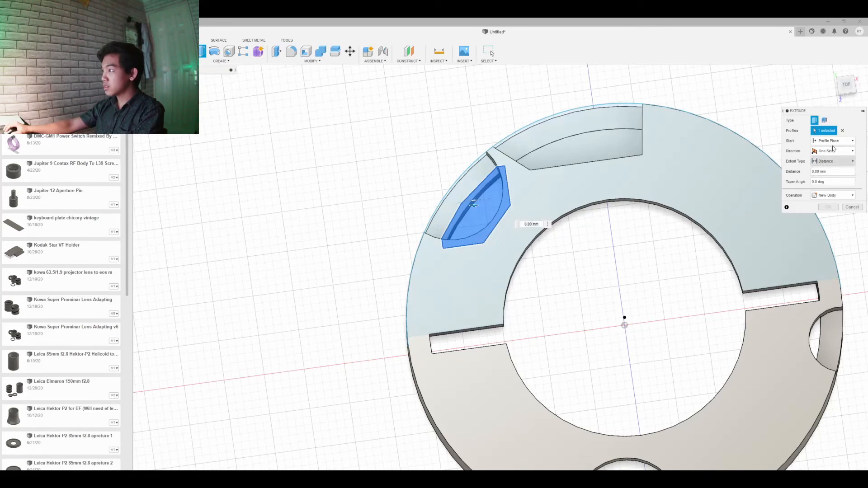
{"action": "key", "text": "BackSpace"}
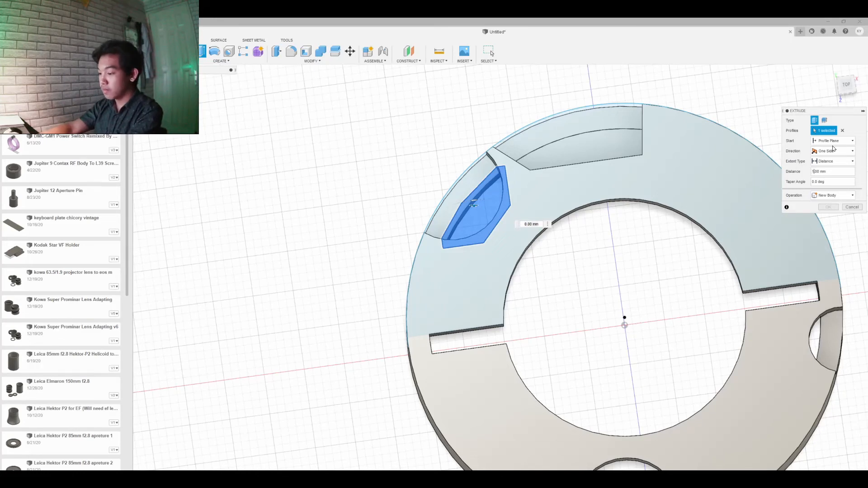
{"action": "type", "text": "1"}
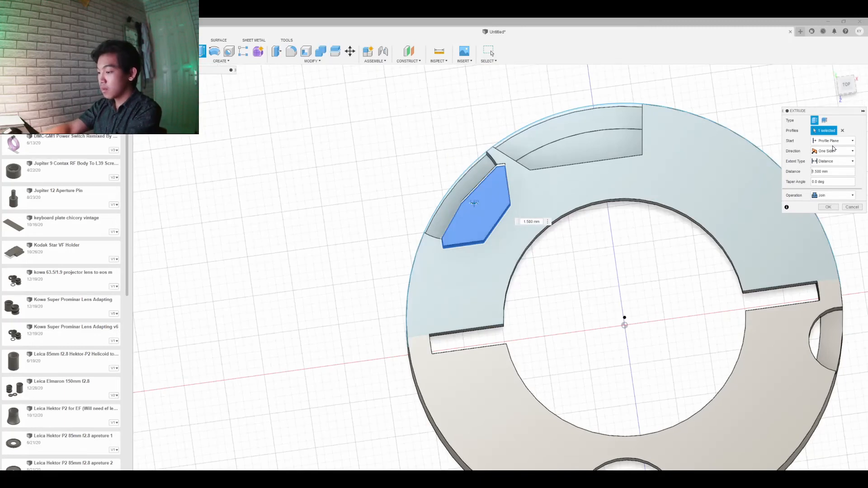
{"action": "type", "text": "-"}
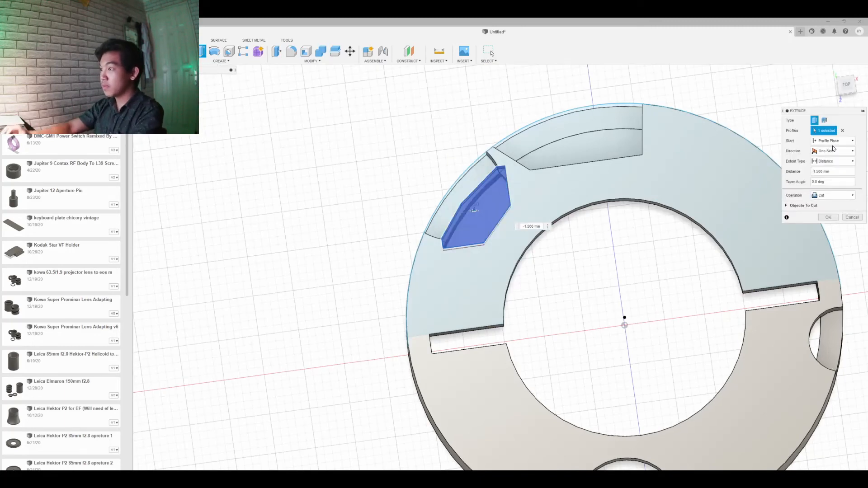
{"action": "left_click", "coordinate": [837, 196]}
{"action": "left_click", "coordinate": [823, 204]}
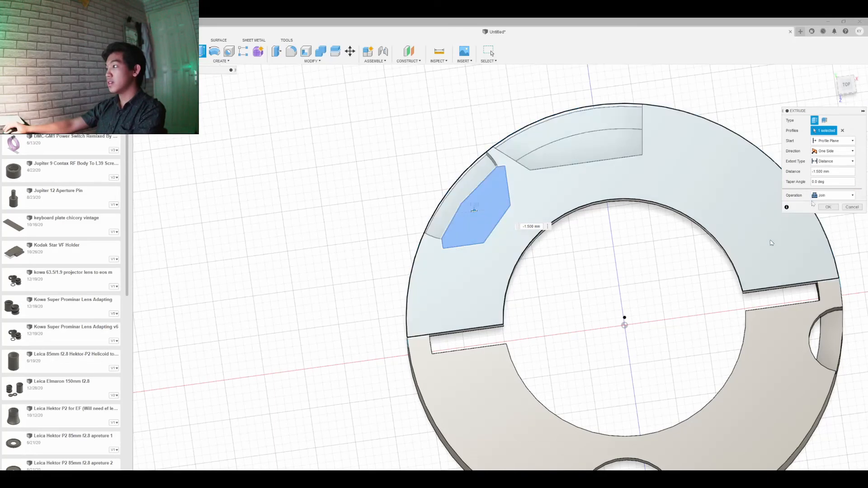
{"action": "middle_click_drag", "start_coordinate": [501, 278], "coordinate": [501, 106], "text": "shift"}
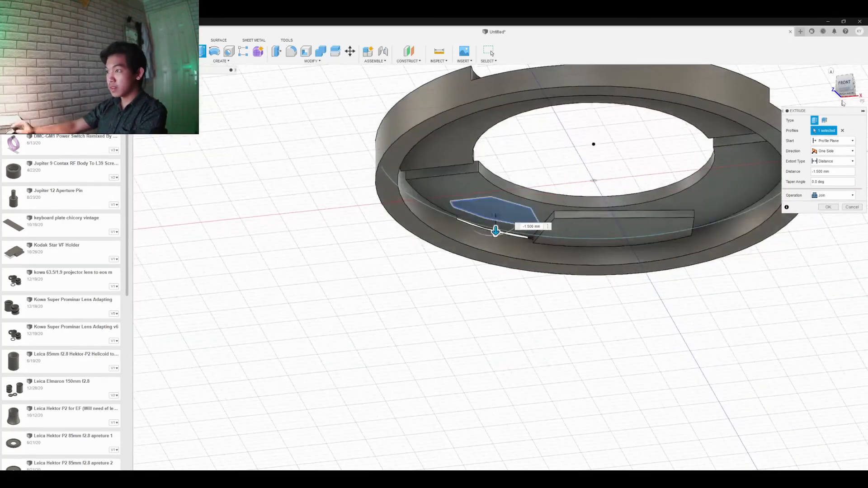
{"action": "key", "text": "Escape"}
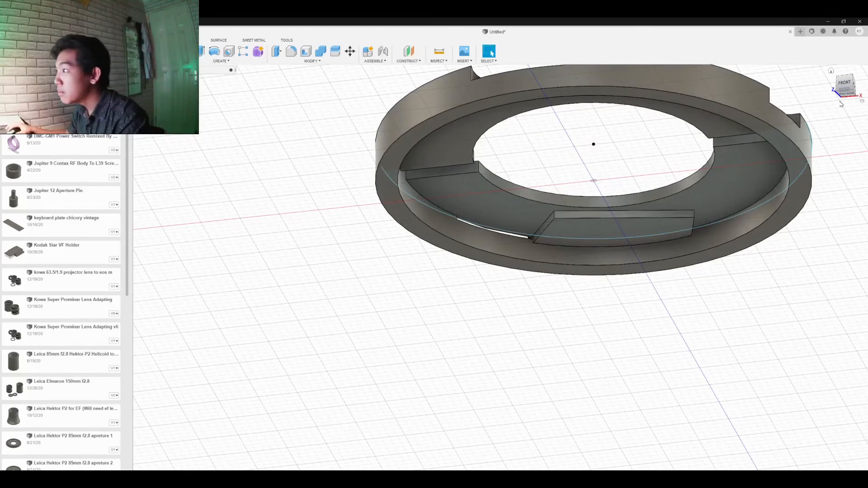
Start a Join extrusion of the seven-sided outline around the notch's opening, with a distance of -2 mm into the ring.
{"action": "left_click_drag", "start_coordinate": [841, 82], "coordinate": [834, 203]}
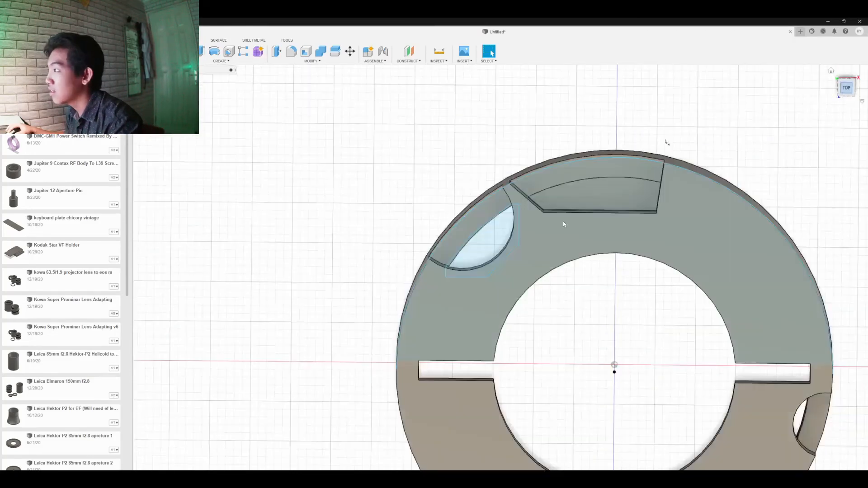
{"action": "left_click", "coordinate": [495, 232]}
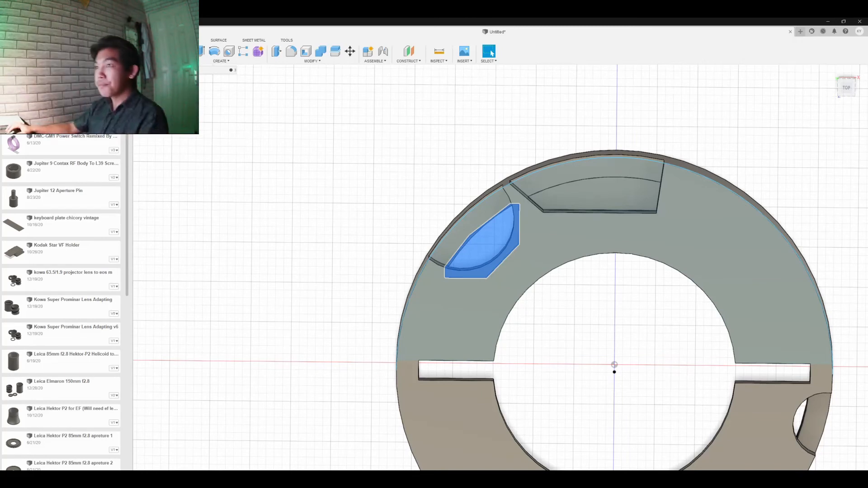
{"action": "left_click", "coordinate": [228, 62]}
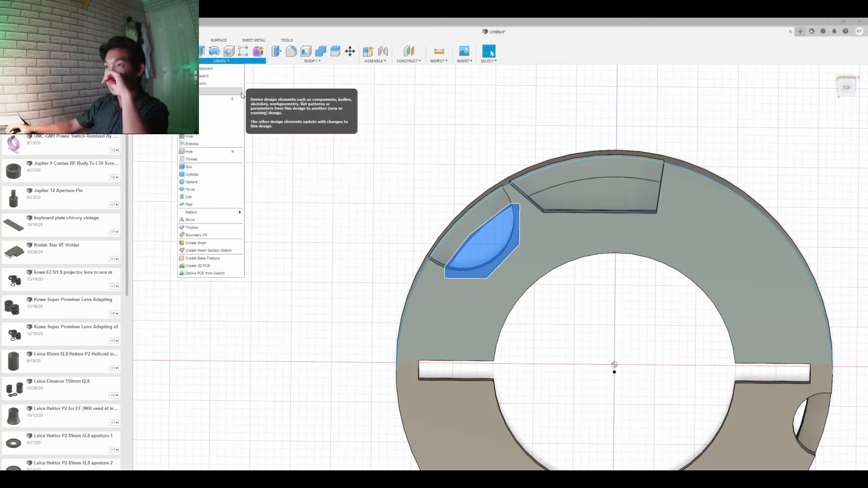
{"action": "key", "text": "Escape"}
{"action": "key", "text": "e"}
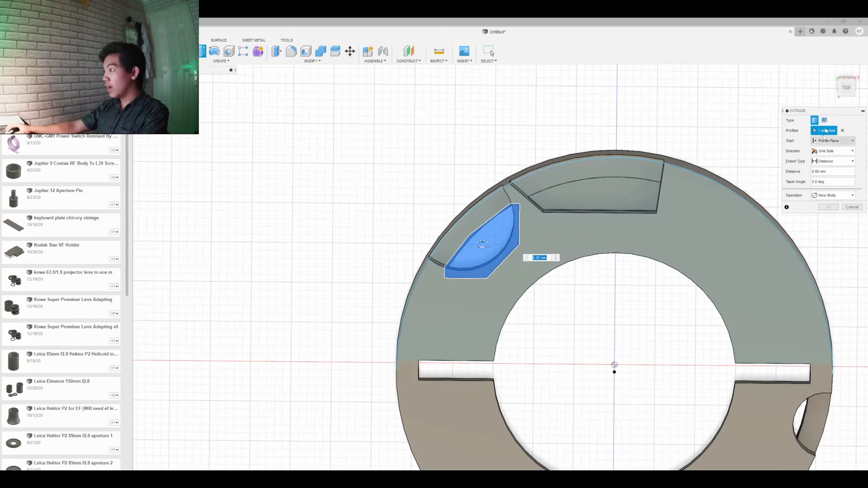
{"action": "left_click", "coordinate": [816, 173]}
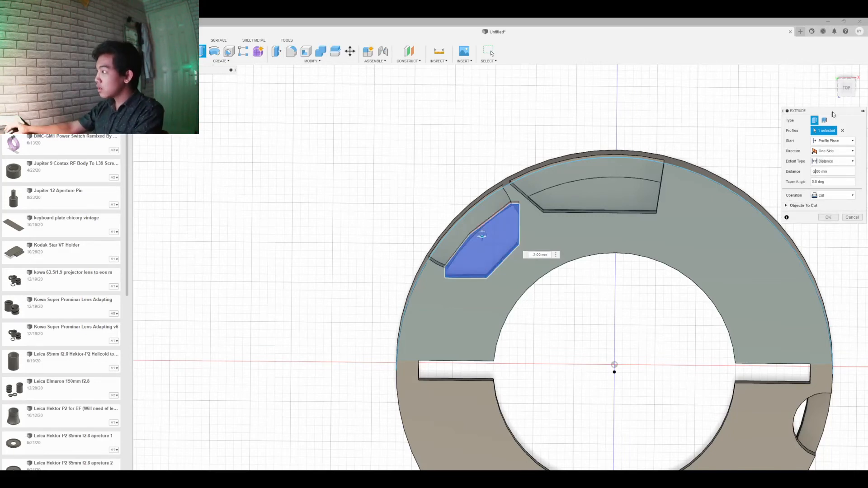
{"action": "left_click", "coordinate": [844, 94]}
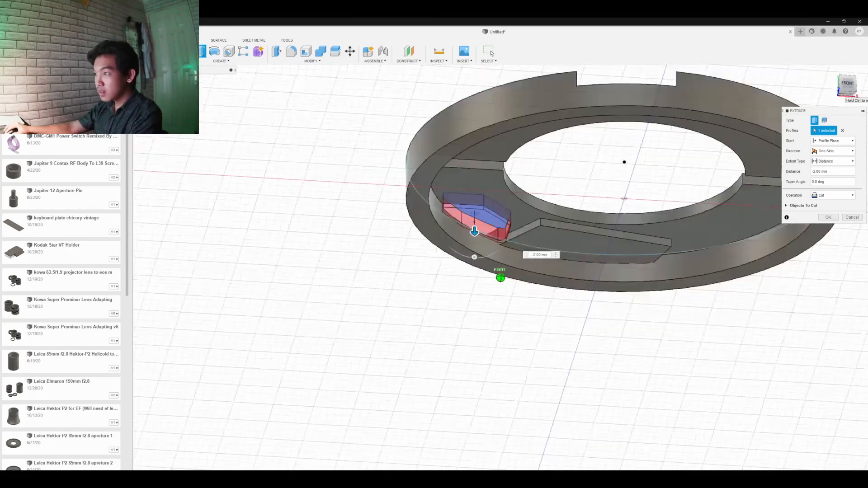
{"action": "left_click", "coordinate": [821, 195]}
{"action": "left_click", "coordinate": [822, 207]}
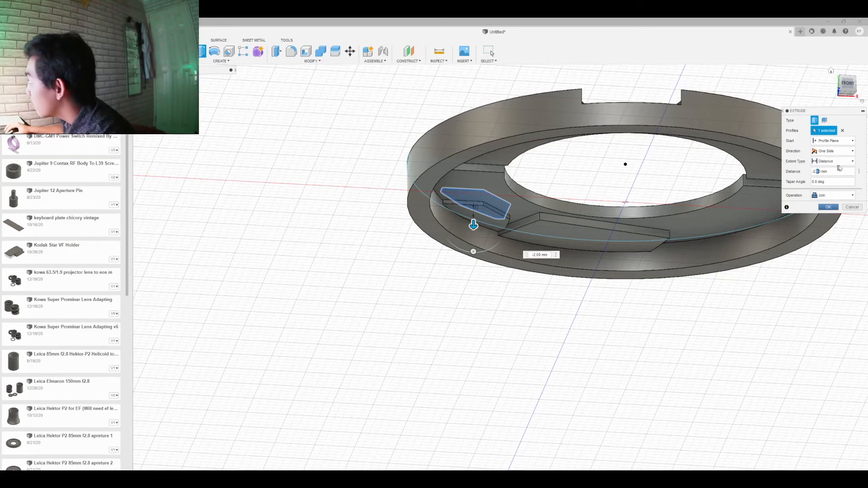
Set the seven-sided outline's extrusion distance to -1.5 mm, check the preview from above and complete the extrusion.
{"action": "key", "text": "BackSpace"}
{"action": "key", "text": "BackSpace"}
{"action": "key", "text": "BackSpace"}
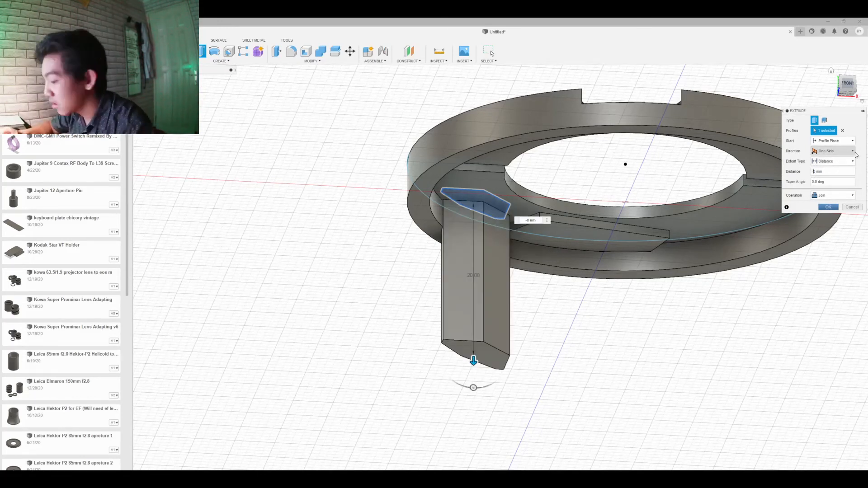
{"action": "type", "text": "1.5"}
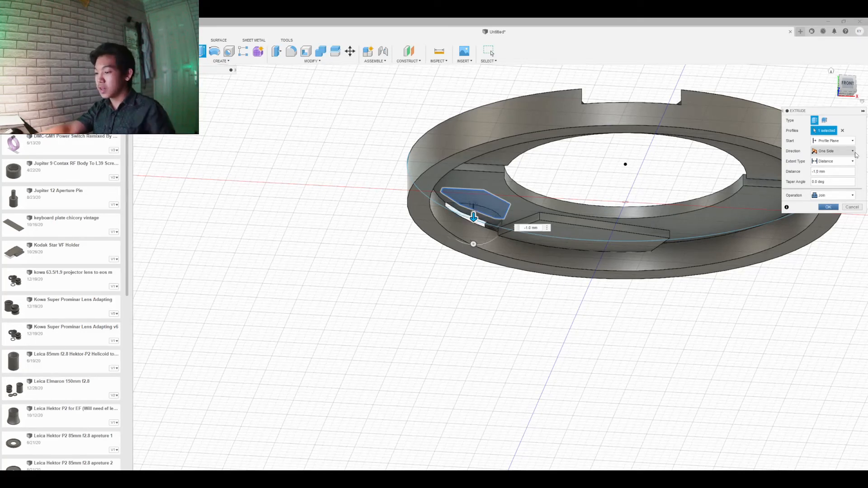
{"action": "type", "text": "8"}
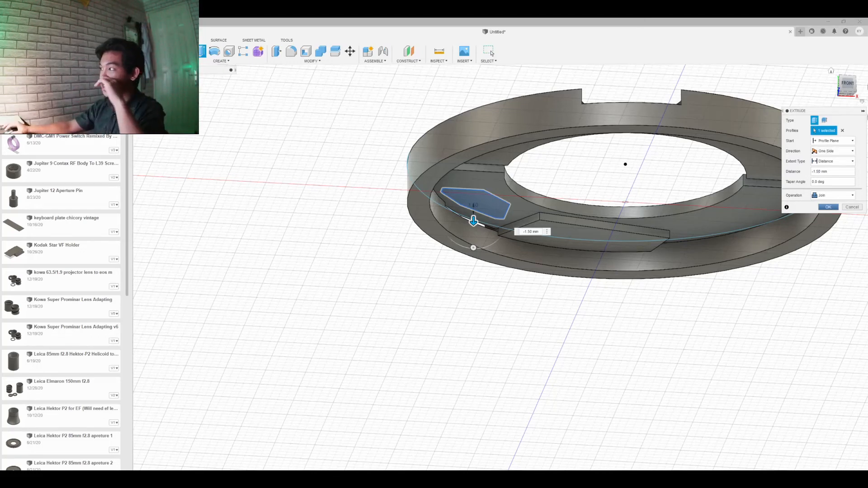
{"action": "left_click", "coordinate": [852, 87]}
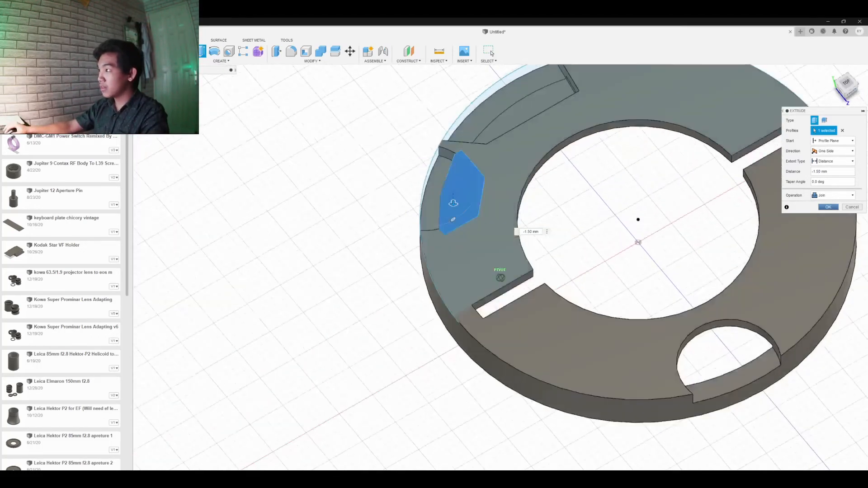
{"action": "middle_click_drag", "start_coordinate": [501, 278], "coordinate": [458, 264], "text": "shift"}
{"action": "left_click_drag", "start_coordinate": [836, 95], "coordinate": [847, 90]}
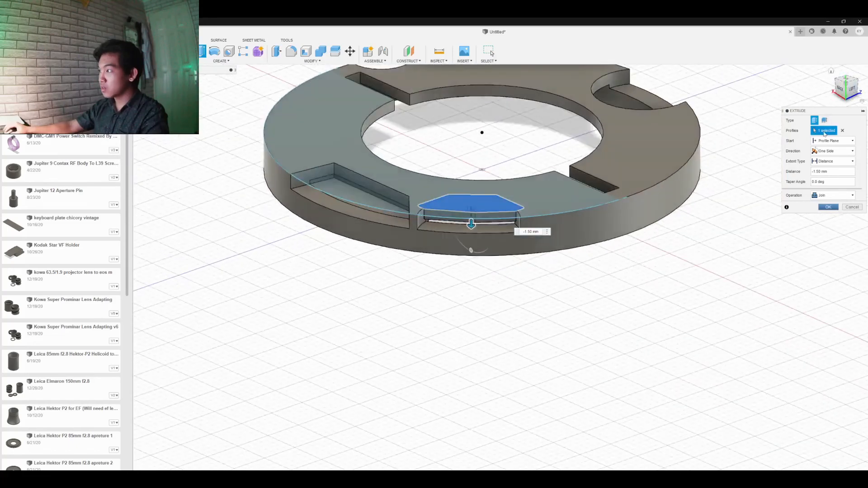
{"action": "left_click", "coordinate": [829, 207]}
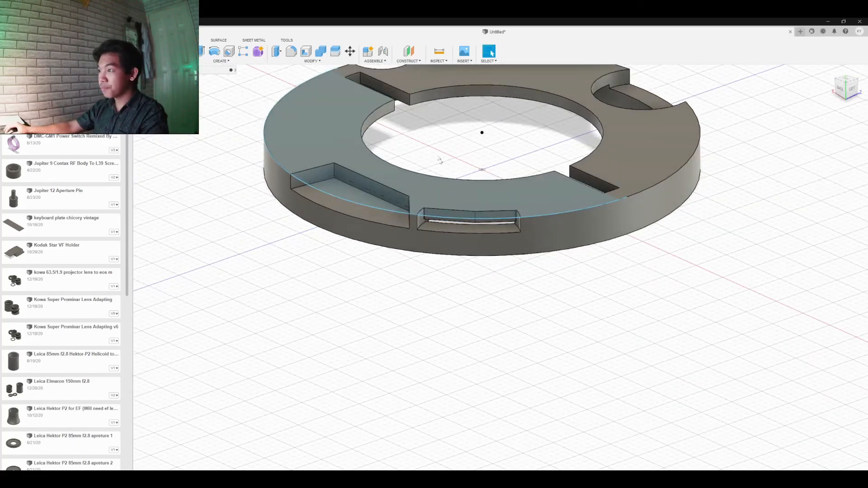
Press-pull the half of the notch's angled inner wall farther from the four-sided recess outward toward the ring's rim.
{"action": "left_click", "coordinate": [520, 189]}
{"action": "scroll", "coordinate": [520, 189], "scroll_direction": "up", "scroll_amount": 4}
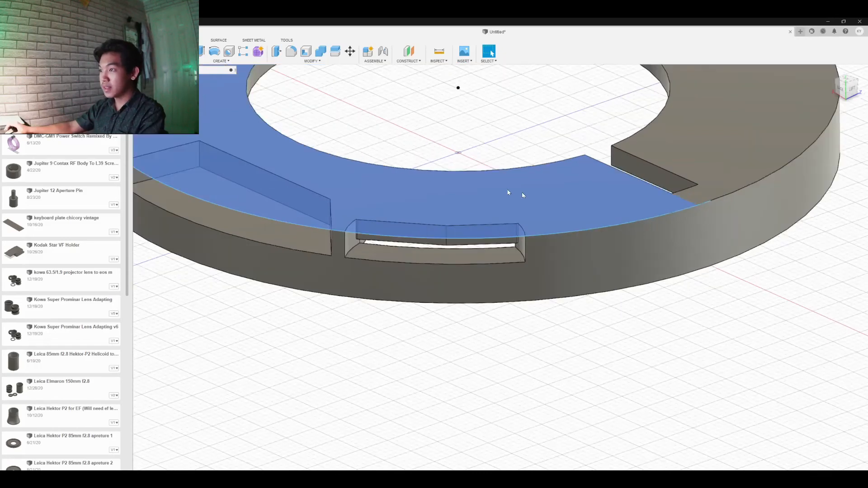
{"action": "scroll", "coordinate": [487, 245], "scroll_direction": "up", "scroll_amount": 3}
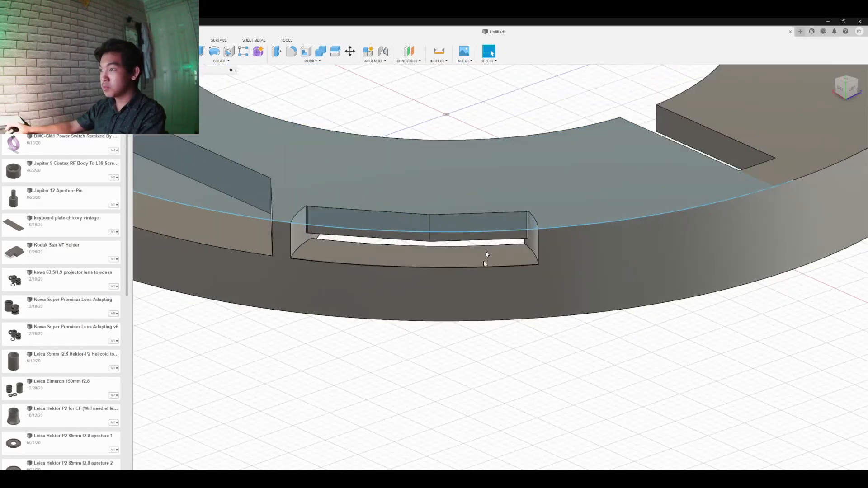
{"action": "left_click", "coordinate": [487, 238]}
{"action": "right_click", "coordinate": [487, 239]}
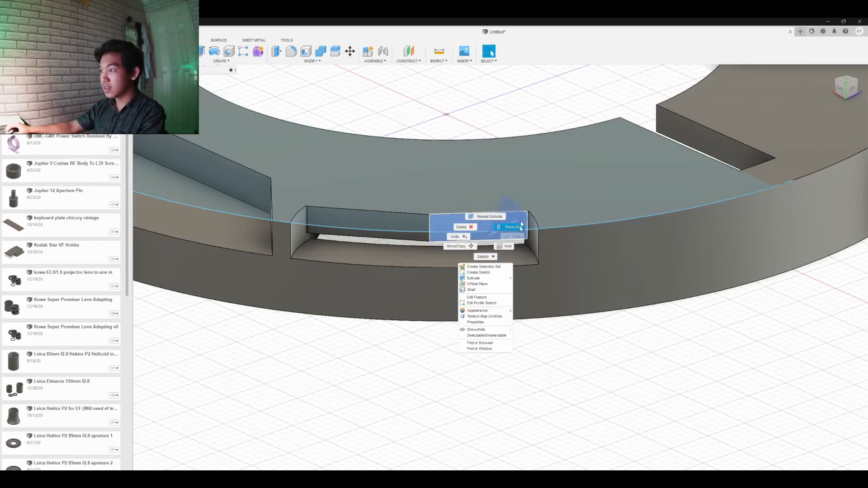
{"action": "left_click", "coordinate": [520, 226]}
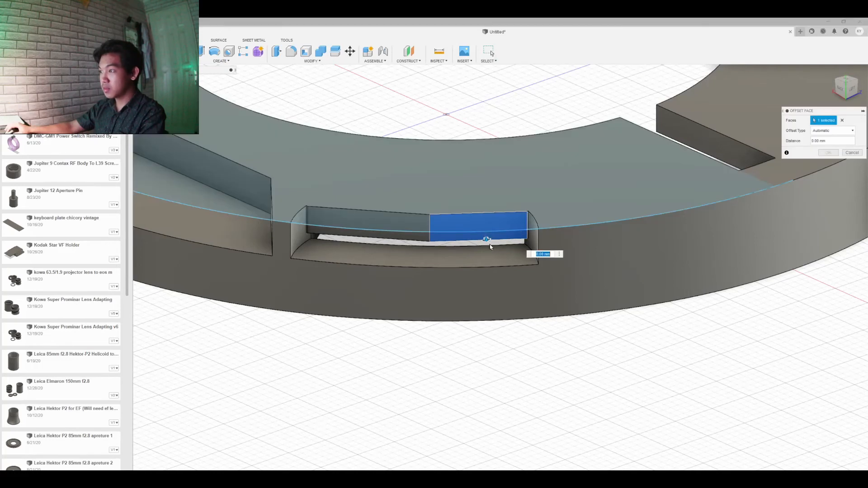
{"action": "left_click_drag", "start_coordinate": [487, 239], "coordinate": [490, 248]}
{"action": "key", "text": "Return"}
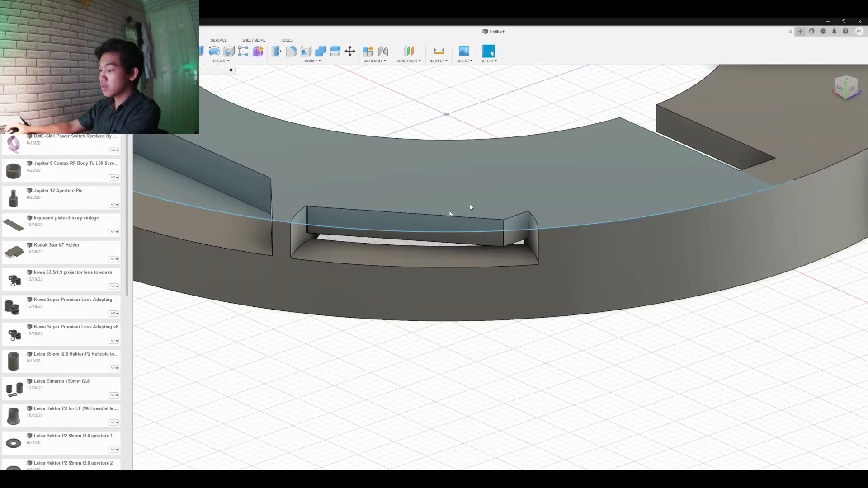
Press-pull the half of the notch's inner wall nearer the four-sided recess outward to close the remaining gap in the floor.
{"action": "left_click", "coordinate": [412, 235]}
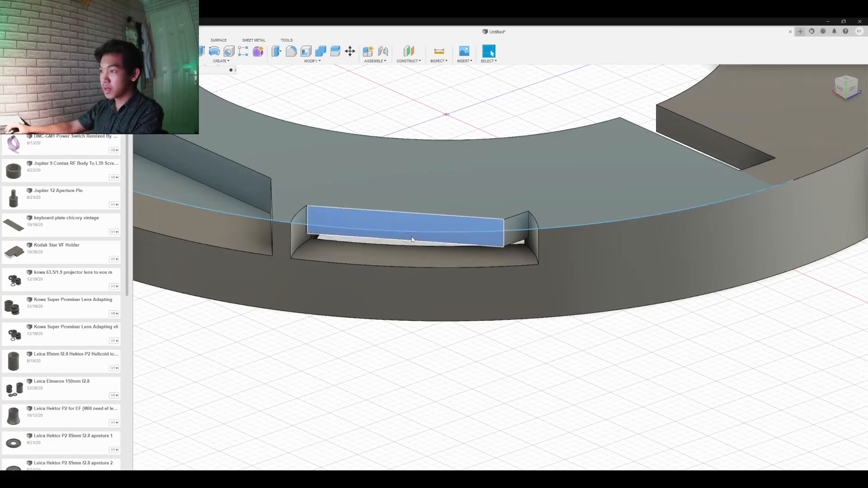
{"action": "right_click", "coordinate": [411, 236]}
{"action": "left_click", "coordinate": [439, 228]}
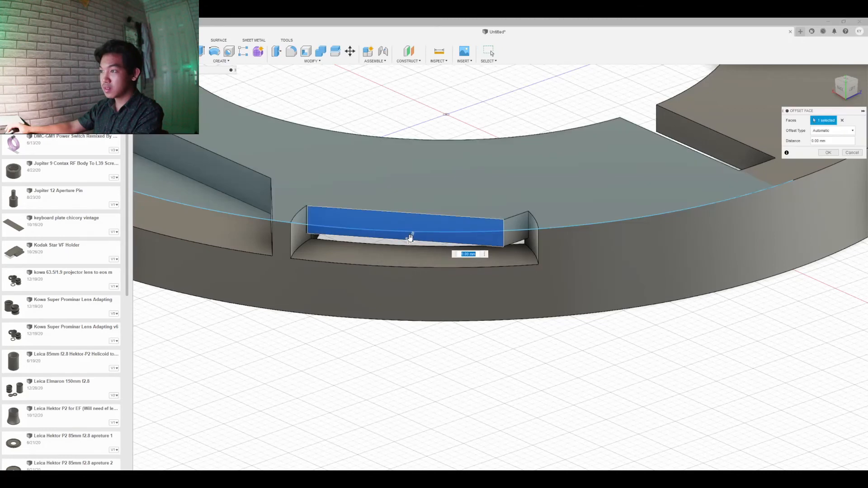
{"action": "left_click_drag", "start_coordinate": [407, 247], "coordinate": [411, 245]}
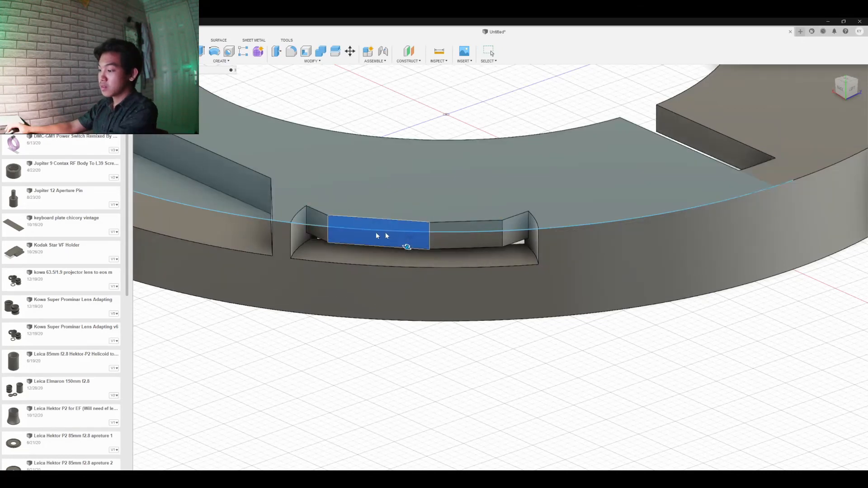
{"action": "key", "text": "Return"}
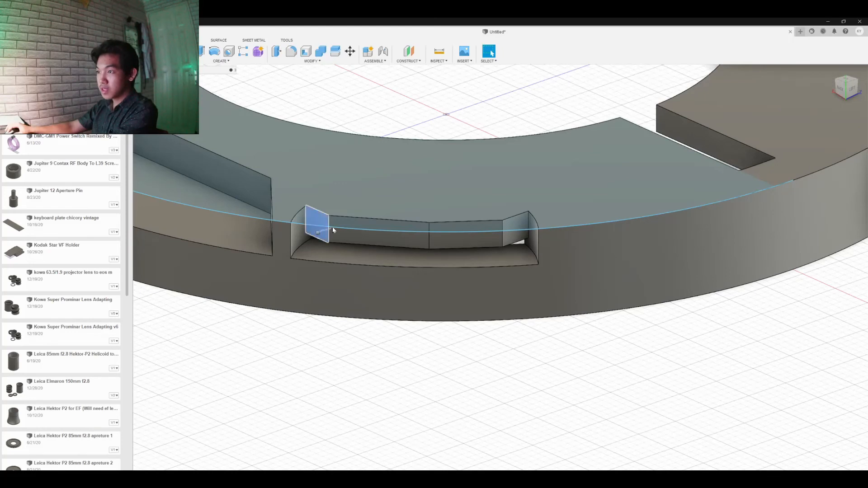
Offset the two small slanted faces at the ends of the notch's inner wall outward toward the notch's end walls.
{"action": "right_click_drag", "start_coordinate": [351, 225], "coordinate": [352, 224]}
{"action": "left_click_drag", "start_coordinate": [318, 233], "coordinate": [298, 243]}
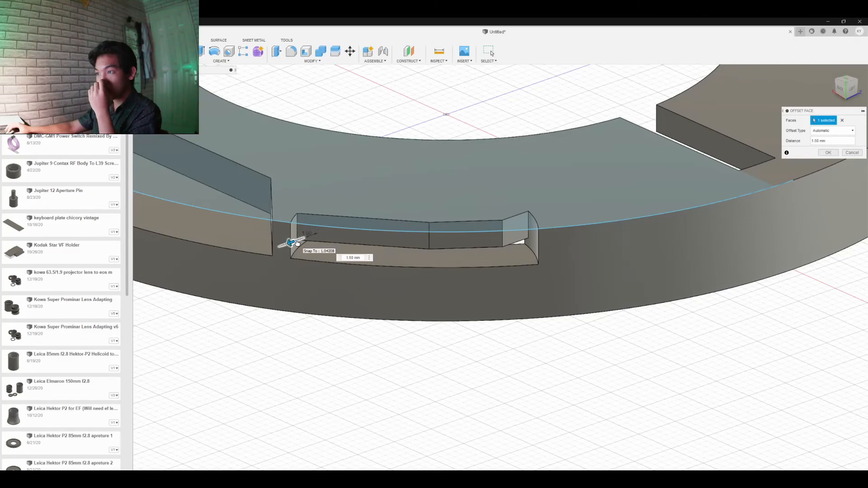
{"action": "key", "text": "Return"}
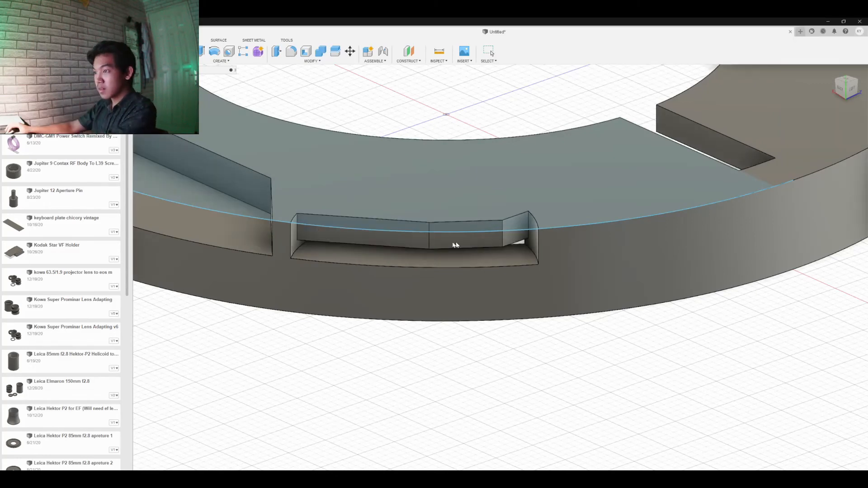
{"action": "right_click", "coordinate": [517, 239]}
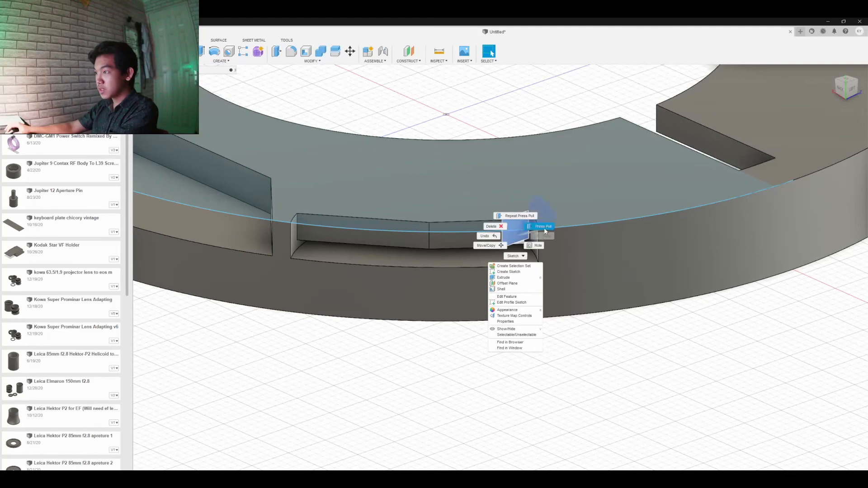
{"action": "left_click", "coordinate": [544, 228]}
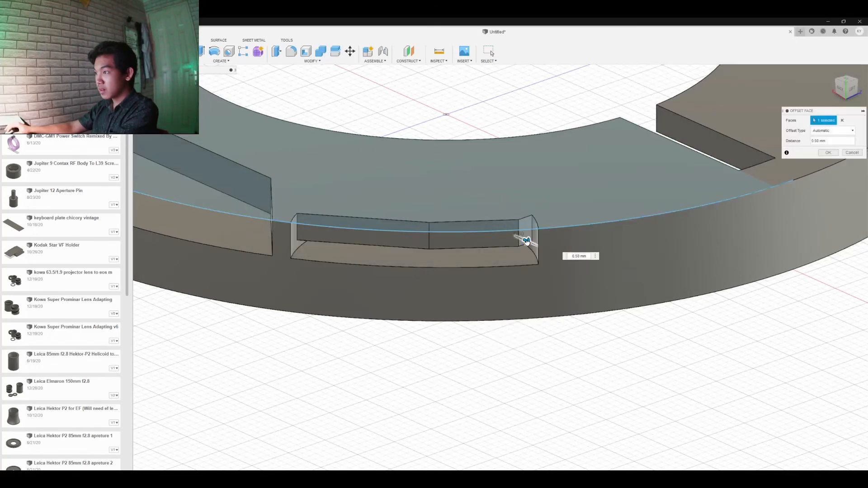
{"action": "key", "text": "Return"}
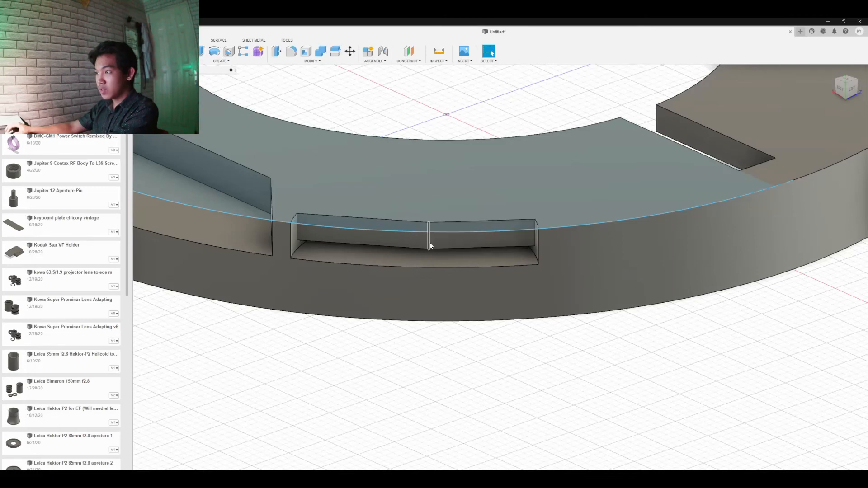
Fillet the vertical edge in the middle of the notch's inner wall with a 33.5 mm radius.
{"action": "right_click_drag", "start_coordinate": [430, 243], "coordinate": [448, 238]}
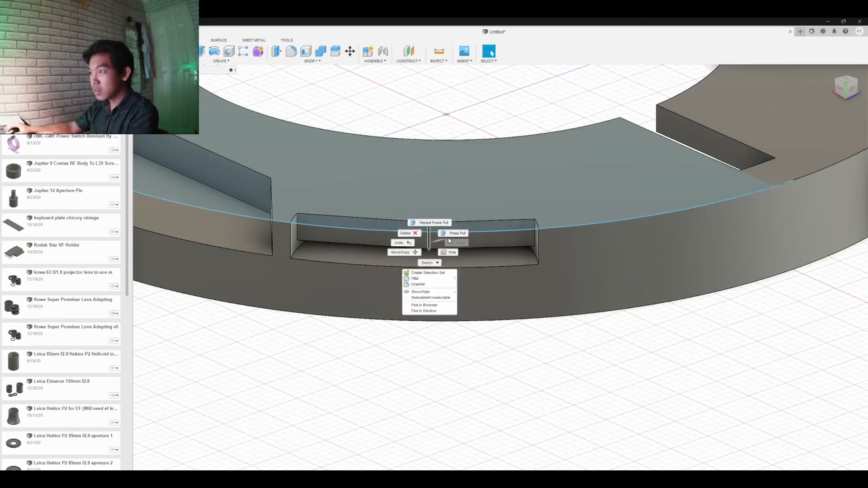
{"action": "left_click", "coordinate": [441, 232]}
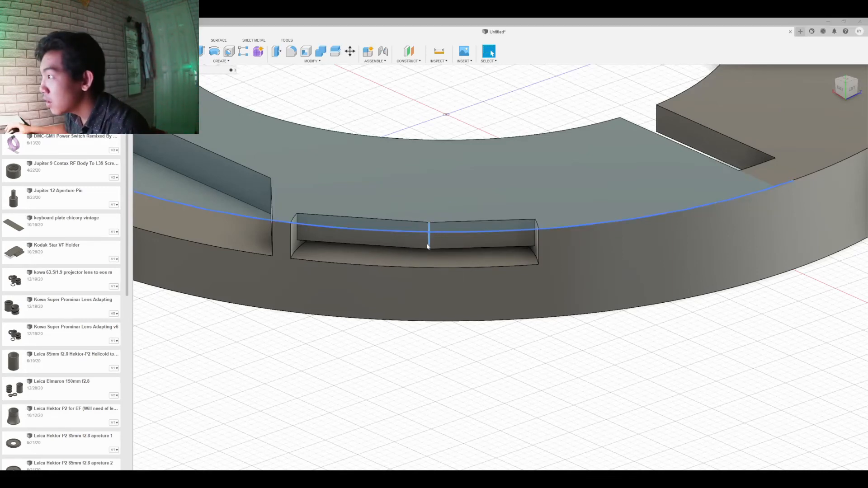
{"action": "key", "text": "f"}
{"action": "left_click_drag", "start_coordinate": [428, 244], "coordinate": [430, 243]}
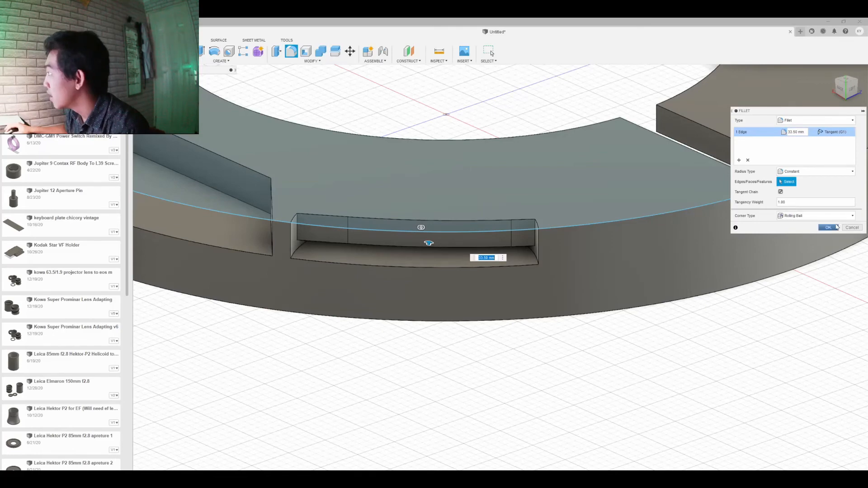
{"action": "left_click", "coordinate": [829, 227]}
Examine the filled notch and the adjacent four-sided recess from above and from the ring's side.
{"action": "left_click_drag", "start_coordinate": [845, 88], "coordinate": [847, 100]}
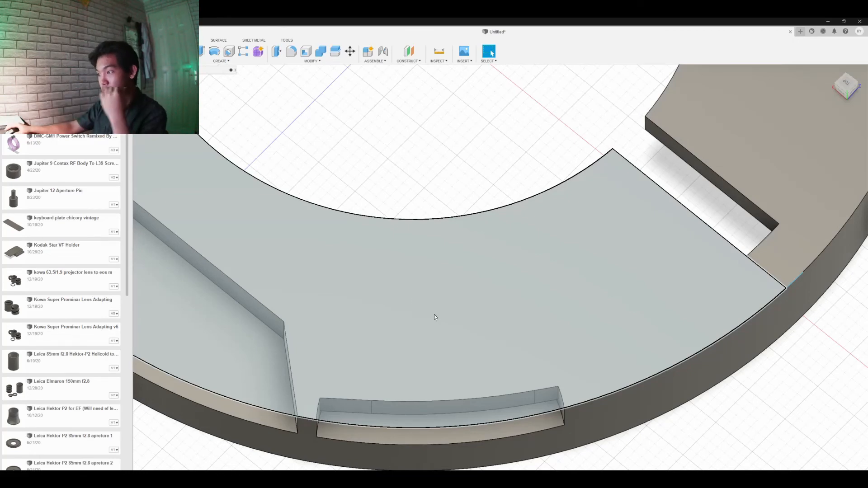
{"action": "left_click", "coordinate": [411, 321]}
{"action": "scroll", "coordinate": [411, 322], "scroll_direction": "up", "scroll_amount": 3}
{"action": "scroll", "coordinate": [410, 321], "scroll_direction": "down", "scroll_amount": 5}
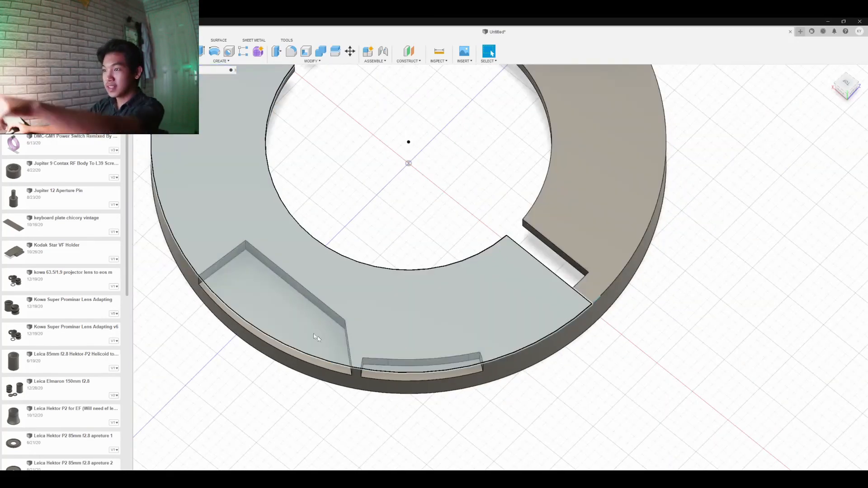
{"action": "left_click_drag", "start_coordinate": [852, 90], "coordinate": [865, 74]}
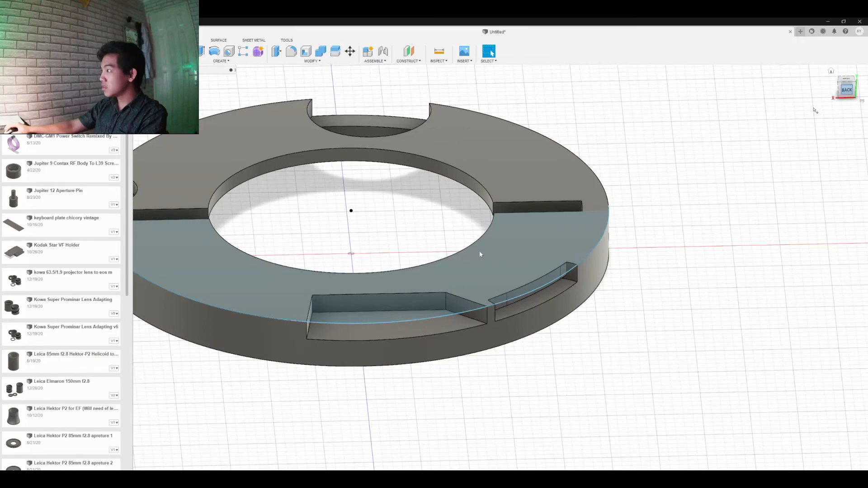
{"action": "scroll", "coordinate": [421, 330], "scroll_direction": "up", "scroll_amount": 6}
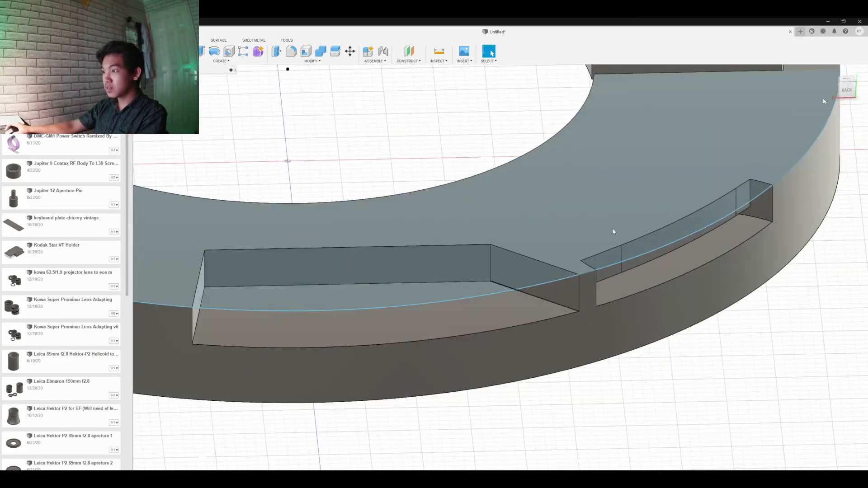
{"action": "middle_click_drag", "start_coordinate": [614, 231], "coordinate": [564, 114], "text": "shift"}
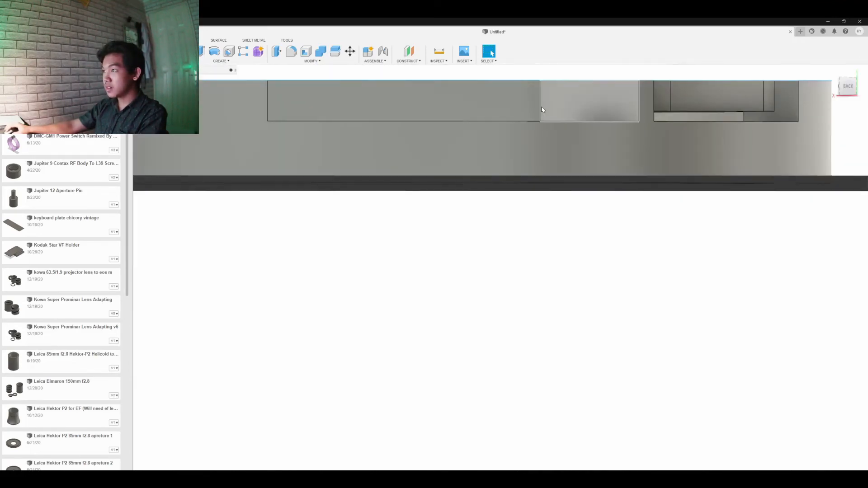
Fillet the four-sided recess's inner vertical corner nearest the filled notch into a broad curve.
{"action": "right_click", "coordinate": [541, 109]}
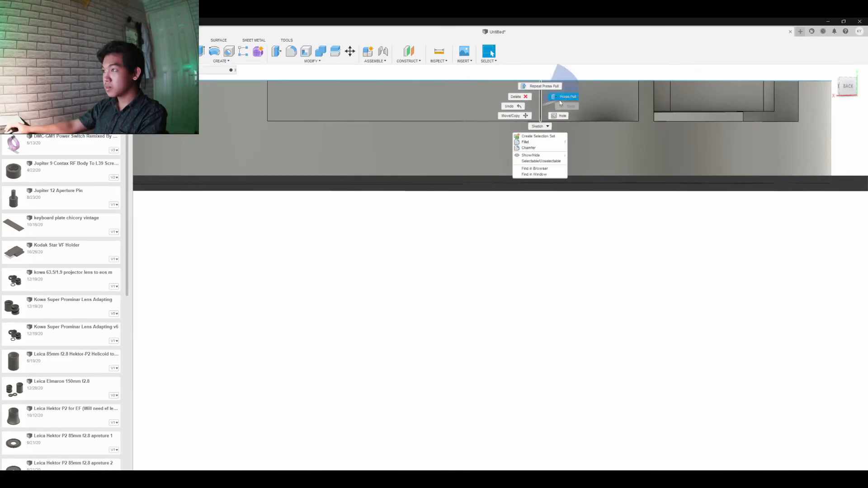
{"action": "left_click", "coordinate": [563, 74]}
{"action": "left_click_drag", "start_coordinate": [846, 88], "coordinate": [845, 108]}
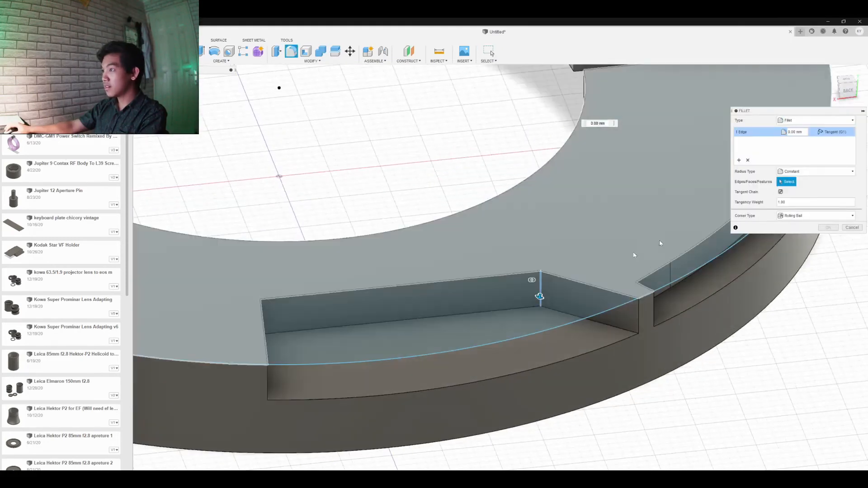
{"action": "left_click_drag", "start_coordinate": [538, 297], "coordinate": [539, 301]}
{"action": "left_click", "coordinate": [827, 228]}
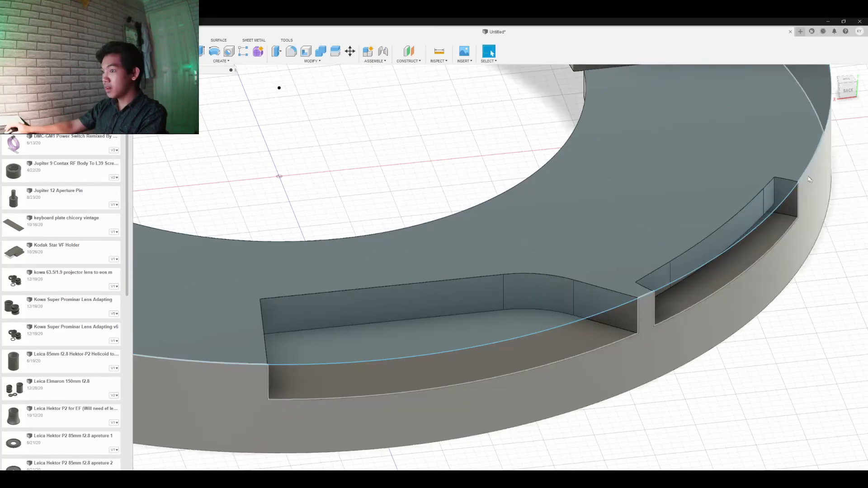
Fillet the opposite inner vertical corner of the four-sided recess with a radius of about 3 mm.
{"action": "mouse_move", "coordinate": [849, 93]}
{"action": "left_mouse_down"}
{"action": "mouse_move", "coordinate": [839, 95]}
{"action": "mouse_move", "coordinate": [849, 89]}
{"action": "left_mouse_up"}
{"action": "left_click", "coordinate": [774, 135]}
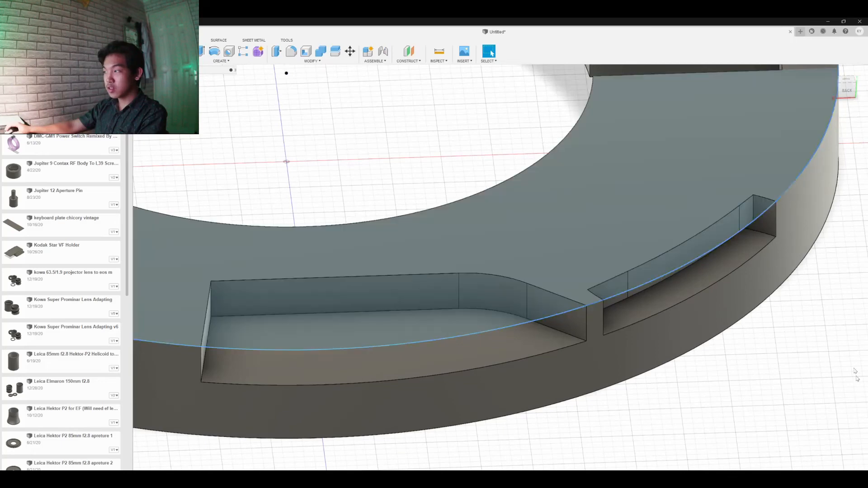
{"action": "scroll", "coordinate": [850, 369], "scroll_direction": "up", "scroll_amount": 4}
{"action": "scroll", "coordinate": [860, 359], "scroll_direction": "down", "scroll_amount": 8}
{"action": "scroll", "coordinate": [138, 139], "scroll_direction": "up", "scroll_amount": 2}
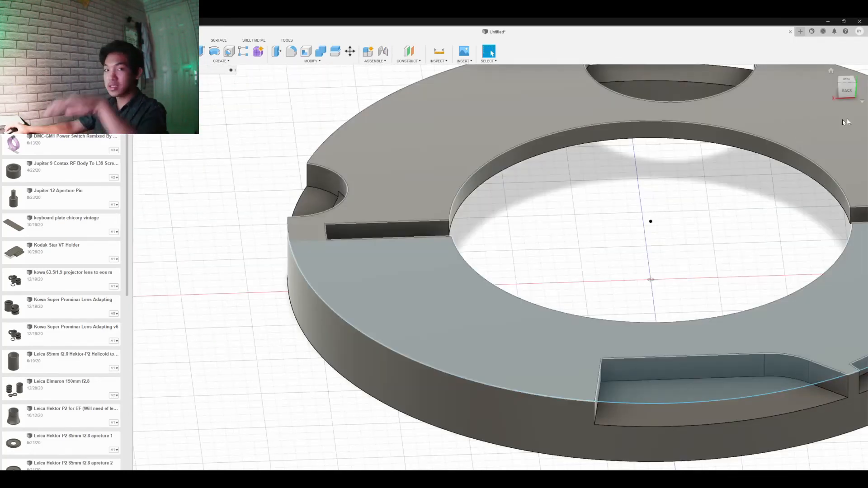
{"action": "left_click_drag", "start_coordinate": [843, 84], "coordinate": [844, 87]}
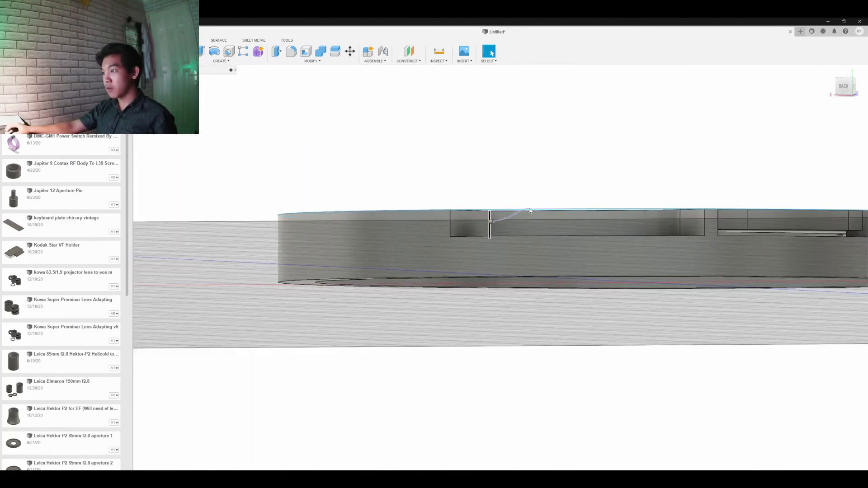
{"action": "right_click_drag", "start_coordinate": [538, 204], "coordinate": [538, 204]}
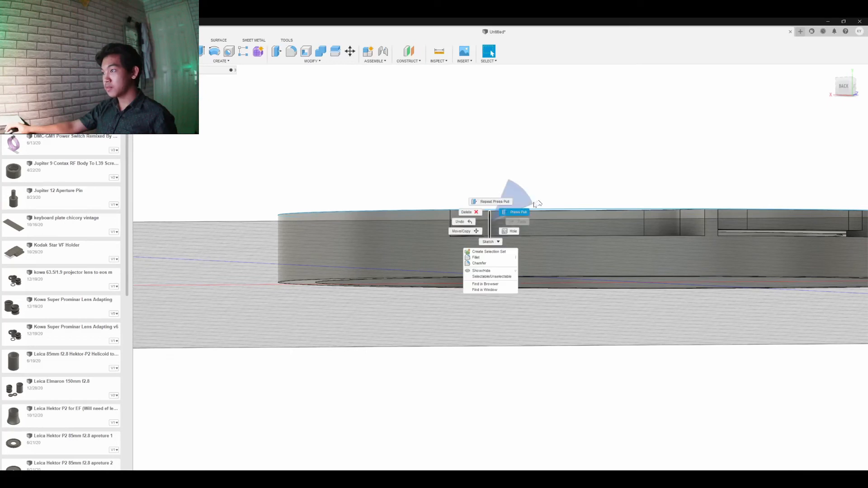
{"action": "left_click", "coordinate": [515, 216]}
{"action": "left_click_drag", "start_coordinate": [845, 85], "coordinate": [847, 103]}
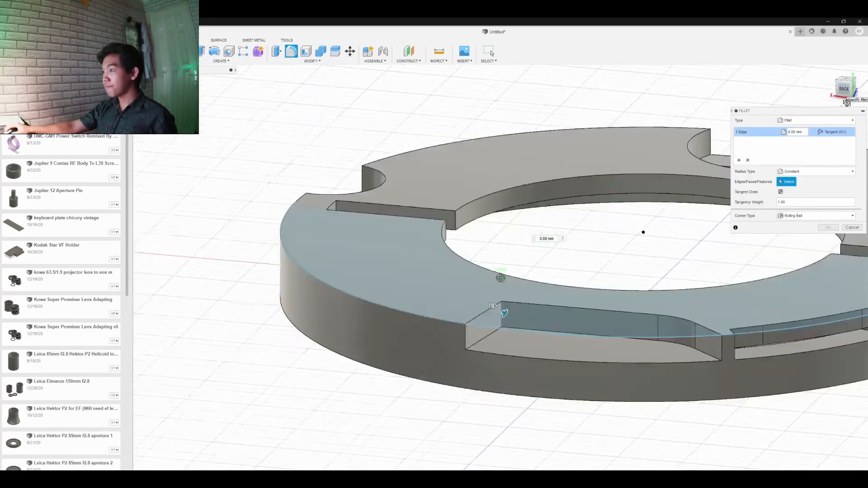
{"action": "left_click_drag", "start_coordinate": [509, 331], "coordinate": [511, 323]}
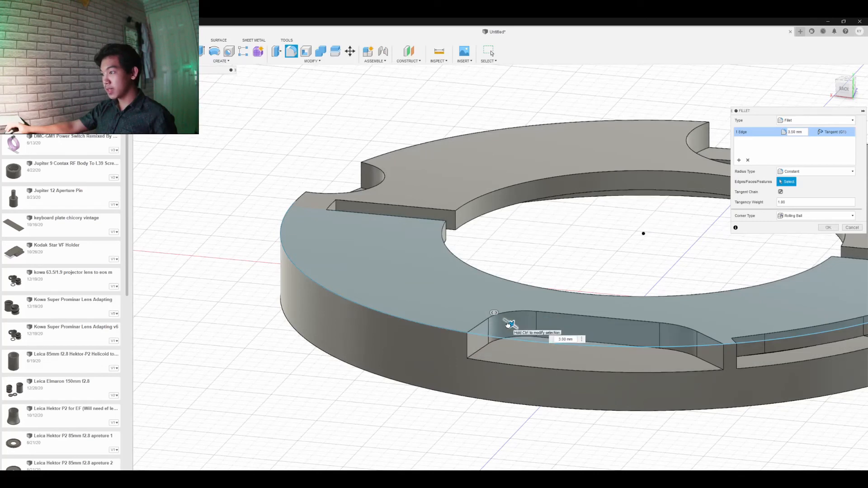
{"action": "left_click", "coordinate": [824, 228]}
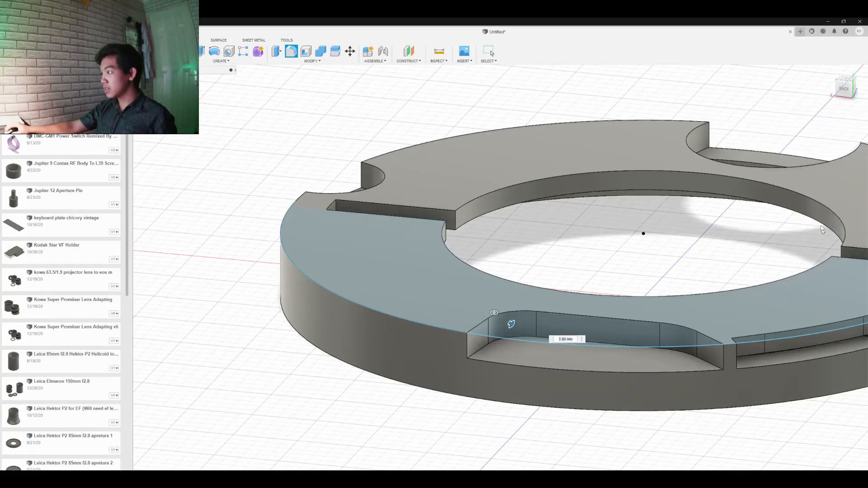
Examine the semicircular notches and the radial slot from above, comparing the open gaps in their floors.
{"action": "left_click", "coordinate": [846, 91]}
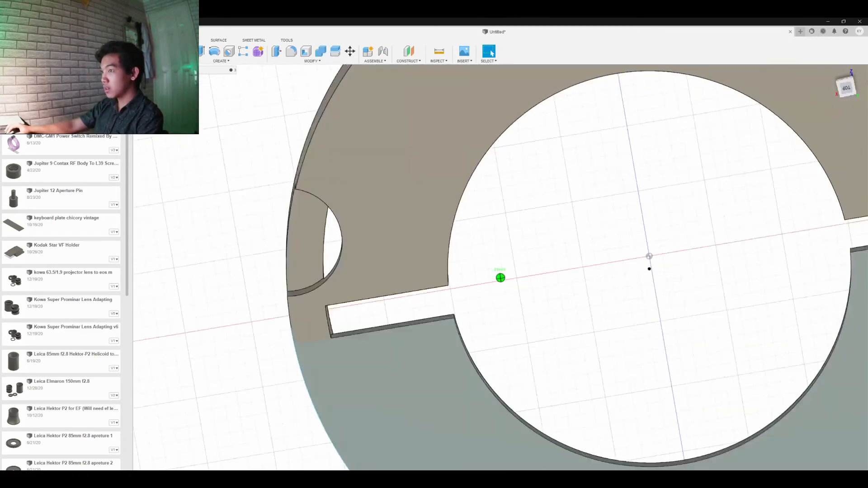
{"action": "middle_click_drag", "start_coordinate": [501, 278], "coordinate": [601, 267], "text": "shift"}
{"action": "left_click", "coordinate": [842, 87]}
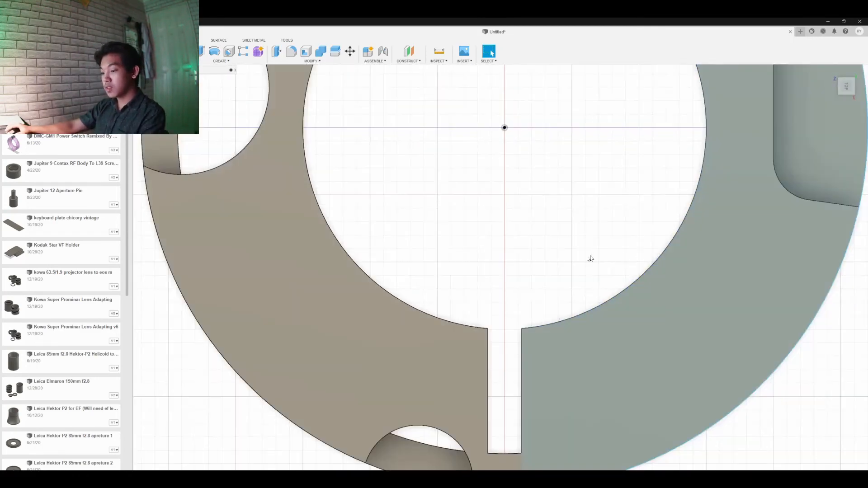
{"action": "scroll", "coordinate": [746, 244], "scroll_direction": "up", "scroll_amount": 3}
{"action": "scroll", "coordinate": [774, 227], "scroll_direction": "down", "scroll_amount": 5}
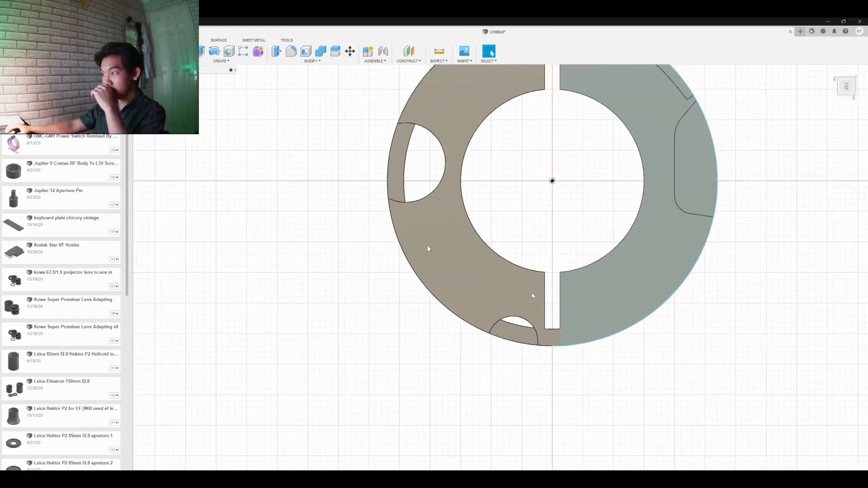
{"action": "scroll", "coordinate": [566, 330], "scroll_direction": "up", "scroll_amount": 5}
{"action": "scroll", "coordinate": [689, 346], "scroll_direction": "down", "scroll_amount": 4}
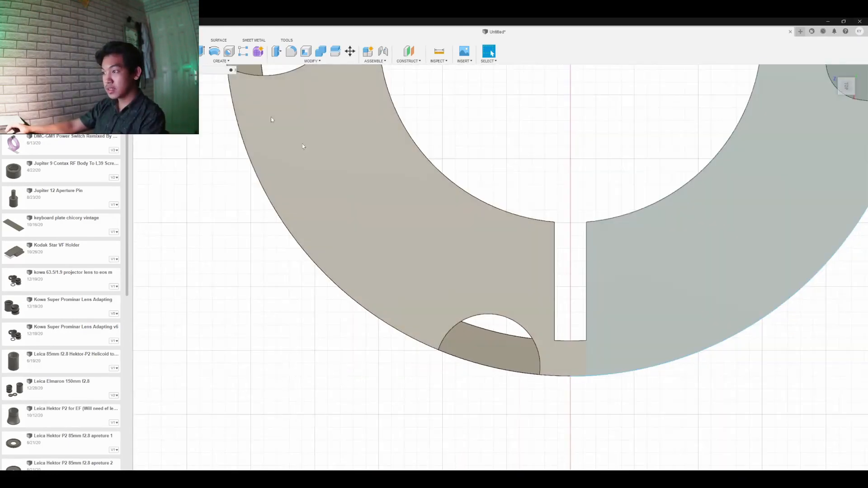
{"action": "scroll", "coordinate": [571, 251], "scroll_direction": "up", "scroll_amount": 4}
{"action": "scroll", "coordinate": [806, 325], "scroll_direction": "down", "scroll_amount": 4}
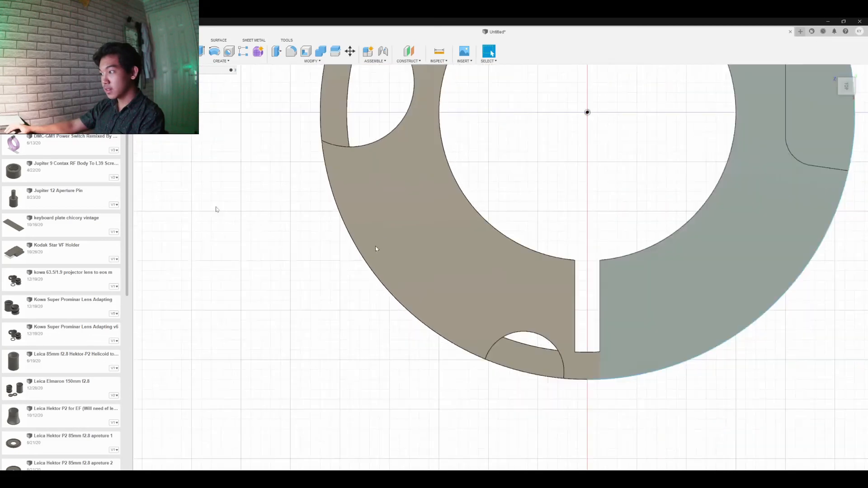
{"action": "scroll", "coordinate": [483, 328], "scroll_direction": "up", "scroll_amount": 2}
{"action": "scroll", "coordinate": [484, 328], "scroll_direction": "up", "scroll_amount": 2}
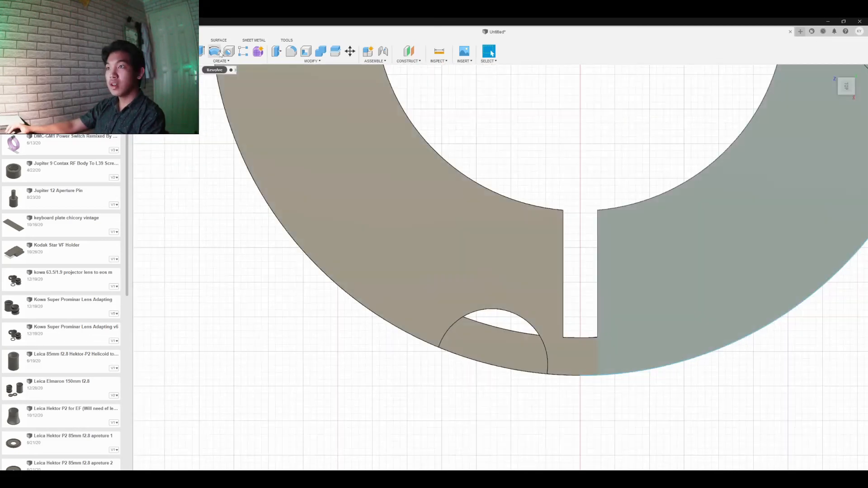
Sketch a closed polygon on the ring's upper face around the open gap in the small semicircular notch beside the slot.
{"action": "left_click", "coordinate": [221, 60]}
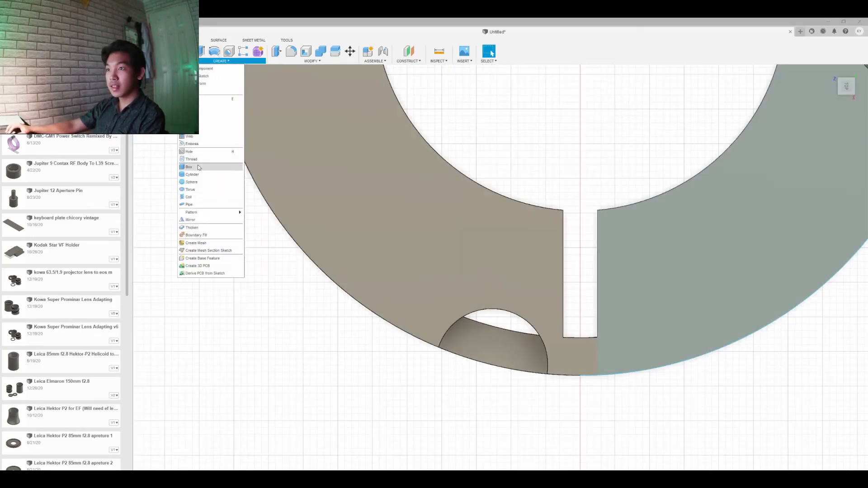
{"action": "left_click", "coordinate": [210, 78]}
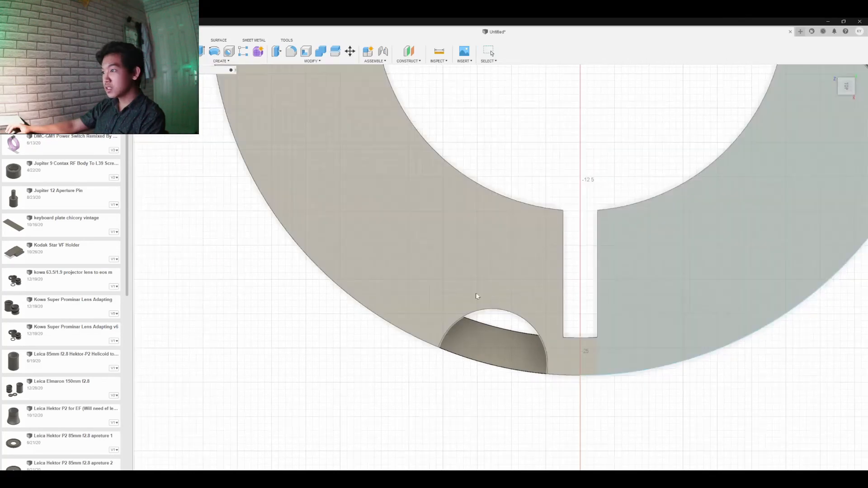
{"action": "left_click", "coordinate": [438, 282]}
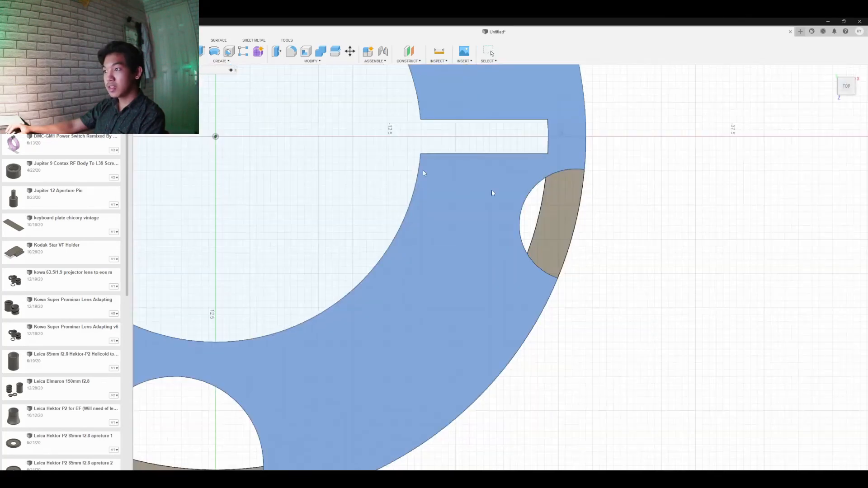
{"action": "left_click", "coordinate": [212, 65]}
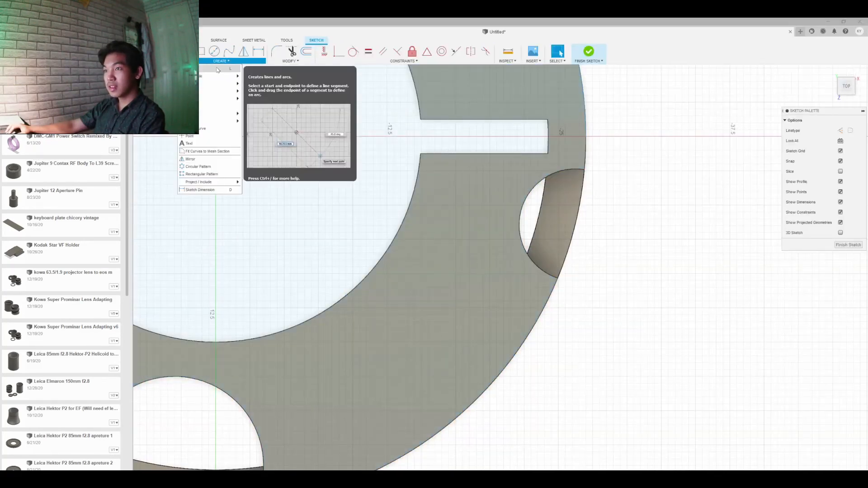
{"action": "left_click", "coordinate": [217, 75]}
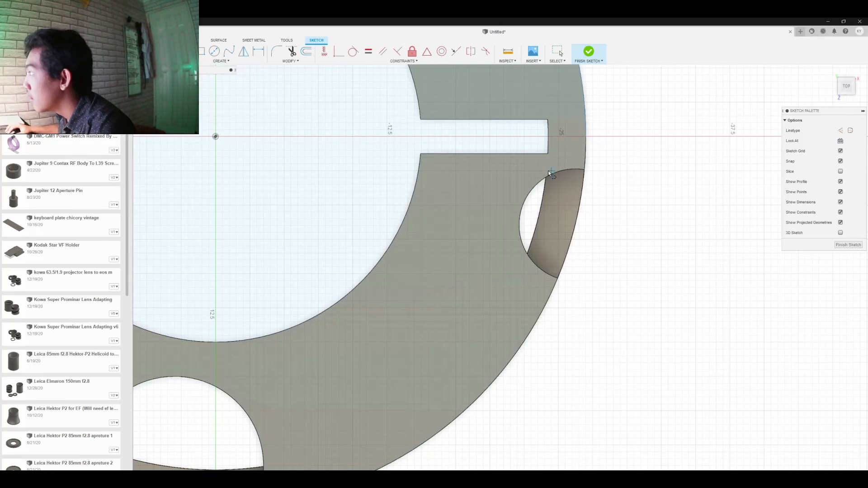
{"action": "left_click", "coordinate": [548, 171]}
{"action": "left_click", "coordinate": [521, 191]}
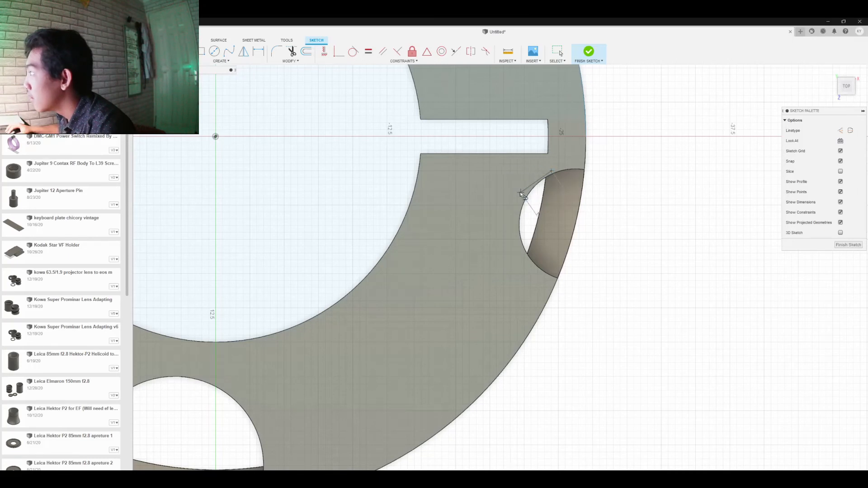
{"action": "left_click", "coordinate": [511, 239]}
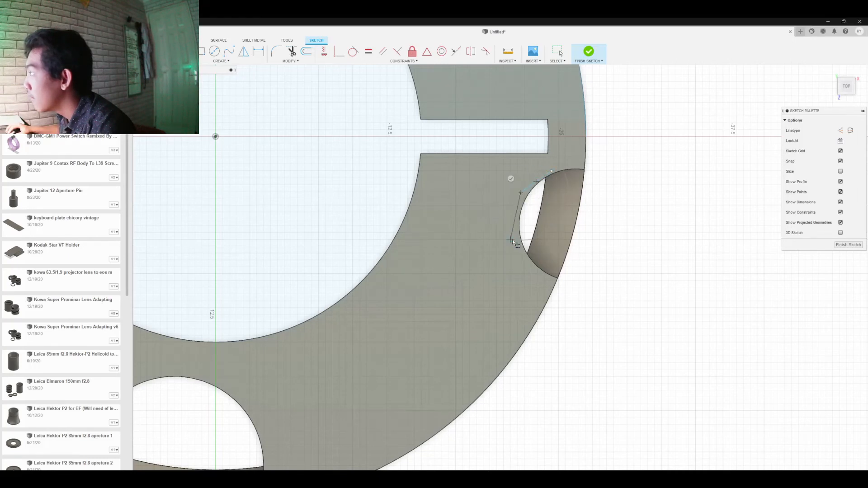
{"action": "left_click", "coordinate": [525, 259]}
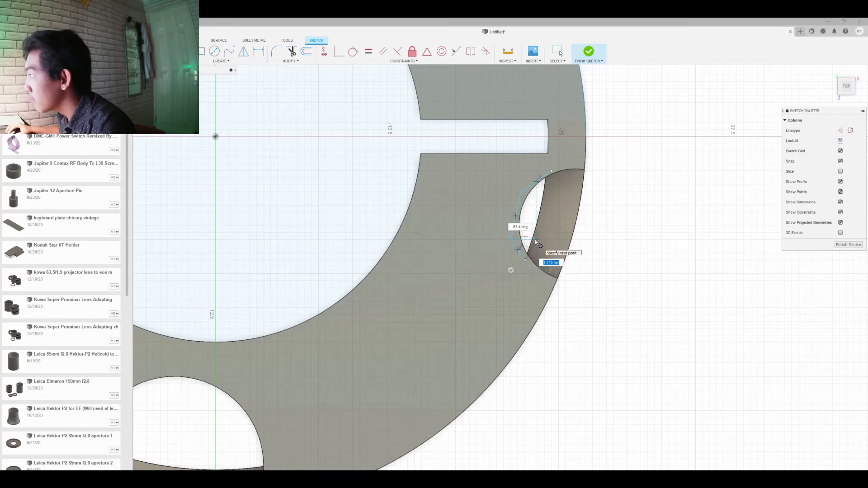
{"action": "left_click", "coordinate": [544, 204]}
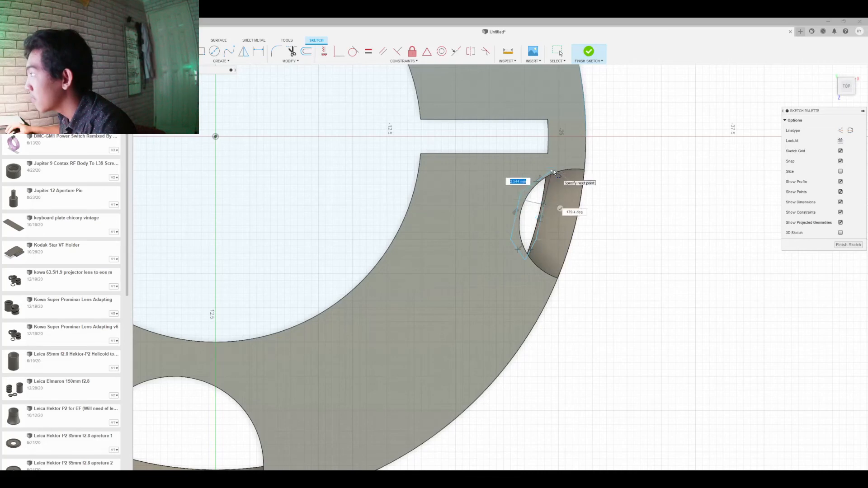
{"action": "left_click", "coordinate": [552, 174]}
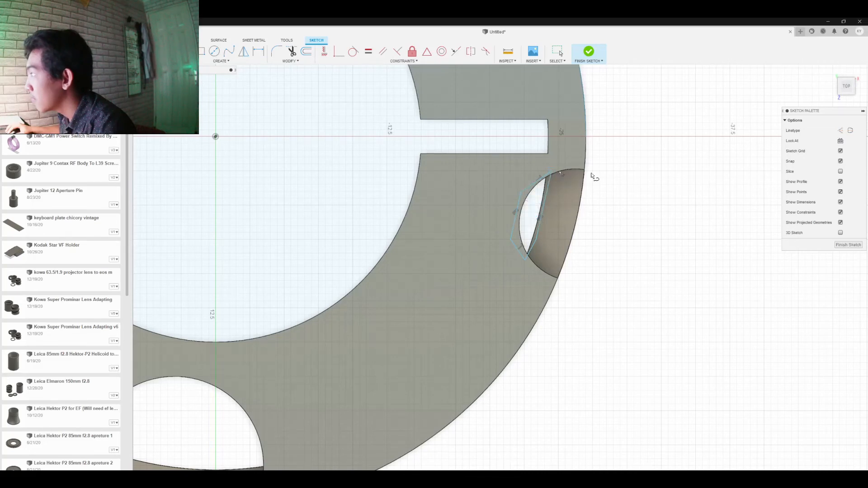
{"action": "left_click", "coordinate": [854, 246]}
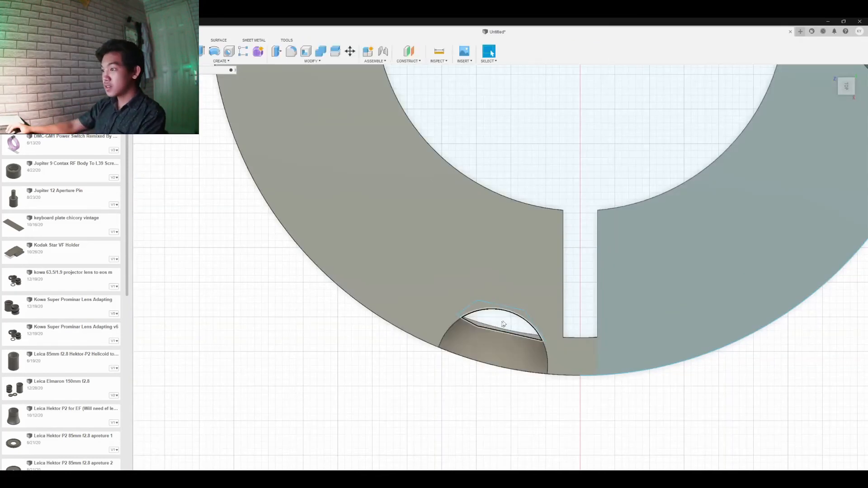
Extrude the sketched profile inside the small notch's gap by -1.5 mm, joined to the ring.
{"action": "left_click", "coordinate": [505, 313]}
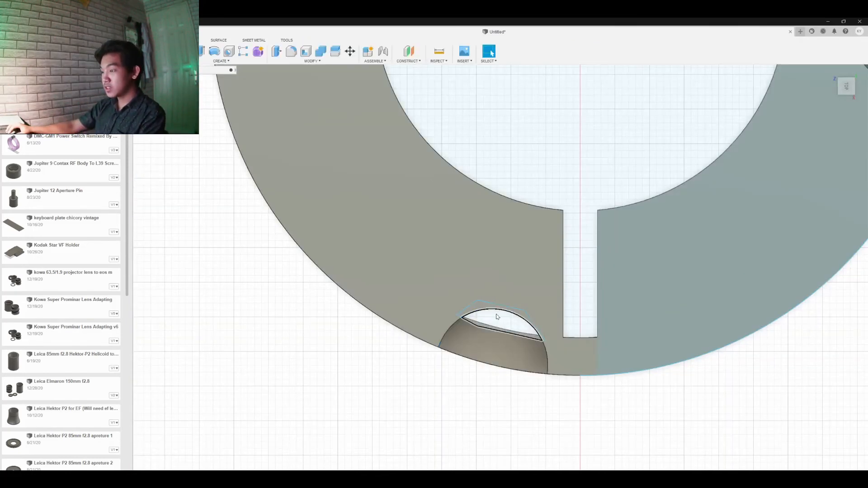
{"action": "left_click", "coordinate": [496, 316]}
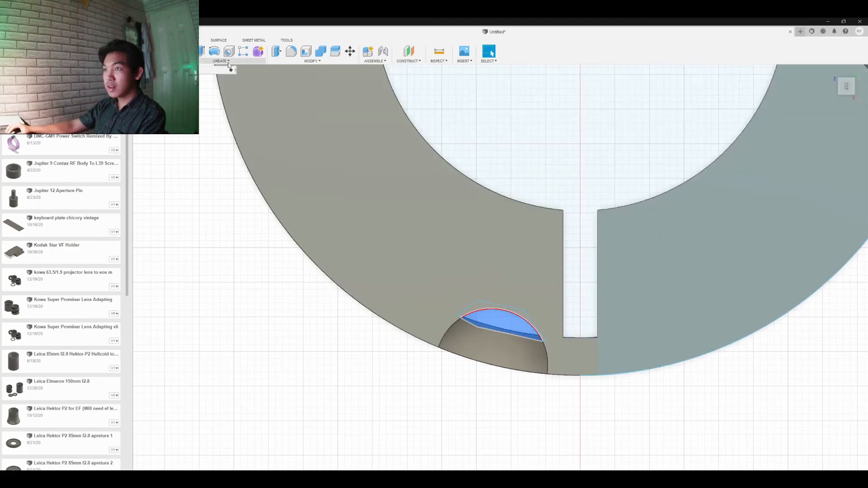
{"action": "left_click", "coordinate": [229, 63]}
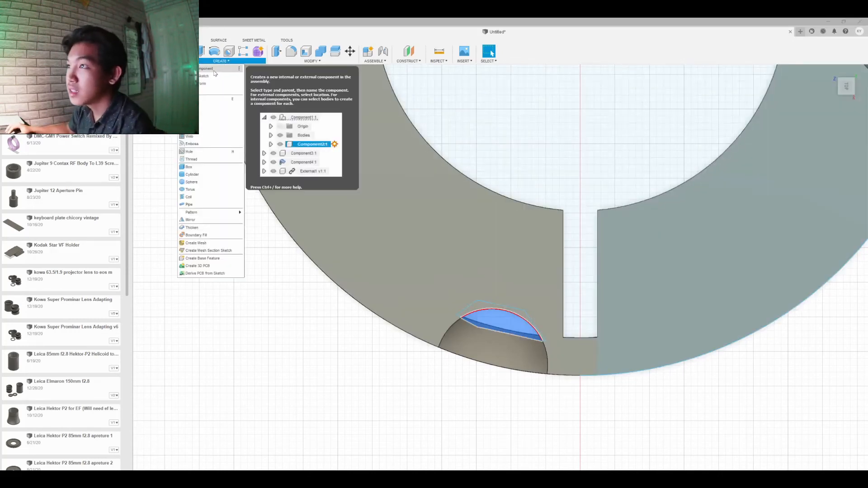
{"action": "left_click", "coordinate": [217, 99]}
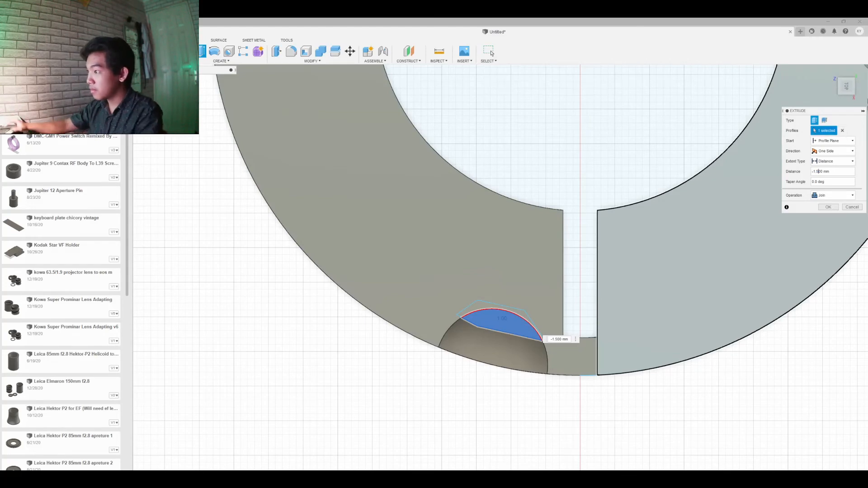
{"action": "left_click_drag", "start_coordinate": [847, 90], "coordinate": [847, 83]}
{"action": "mouse_move", "coordinate": [501, 278]}
{"action": "middle_mouse_down", "text": "shift"}
{"action": "mouse_move", "coordinate": [493, 203]}
{"action": "mouse_move", "coordinate": [461, 158]}
{"action": "mouse_move", "coordinate": [411, 135]}
{"action": "middle_mouse_up", "text": "shift"}
{"action": "middle_click_drag", "start_coordinate": [460, 289], "coordinate": [491, 265], "text": "shift"}
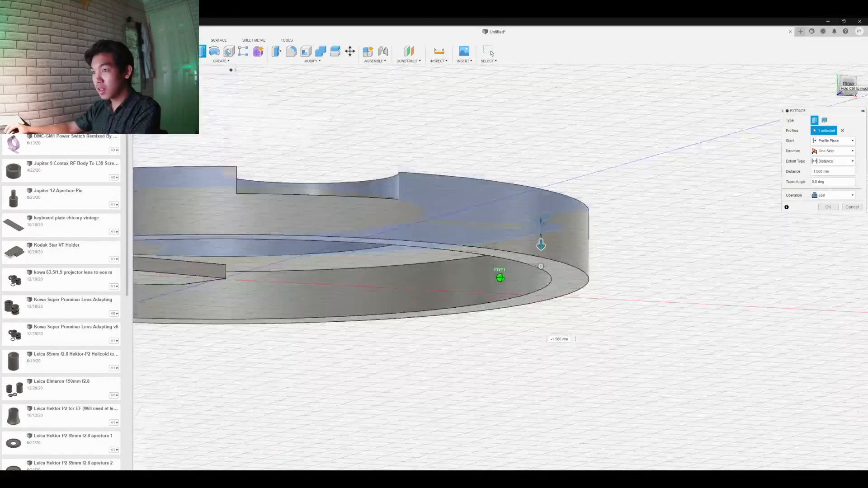
{"action": "mouse_move", "coordinate": [848, 85]}
{"action": "left_mouse_down"}
{"action": "mouse_move", "coordinate": [829, 81]}
{"action": "mouse_move", "coordinate": [861, 80]}
{"action": "mouse_move", "coordinate": [851, 80]}
{"action": "mouse_move", "coordinate": [862, 88]}
{"action": "mouse_move", "coordinate": [854, 92]}
{"action": "mouse_move", "coordinate": [853, 79]}
{"action": "mouse_move", "coordinate": [855, 94]}
{"action": "left_mouse_up"}
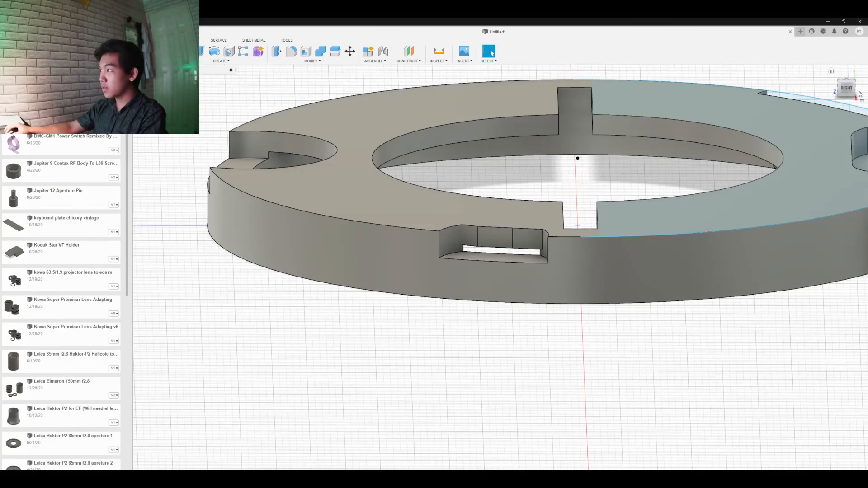
Fillet the small notch's inner vertical corner farthest from the radial slot with a radius of about 1.25 mm.
{"action": "mouse_move", "coordinate": [500, 275]}
{"action": "middle_mouse_down", "text": "shift"}
{"action": "mouse_move", "coordinate": [502, 330]}
{"action": "mouse_move", "coordinate": [502, 222]}
{"action": "mouse_move", "coordinate": [484, 213]}
{"action": "mouse_move", "coordinate": [439, 235]}
{"action": "mouse_move", "coordinate": [432, 208]}
{"action": "mouse_move", "coordinate": [501, 265]}
{"action": "mouse_move", "coordinate": [501, 254]}
{"action": "mouse_move", "coordinate": [473, 273]}
{"action": "mouse_move", "coordinate": [456, 222]}
{"action": "mouse_move", "coordinate": [466, 269]}
{"action": "mouse_move", "coordinate": [501, 277]}
{"action": "middle_mouse_up", "text": "shift"}
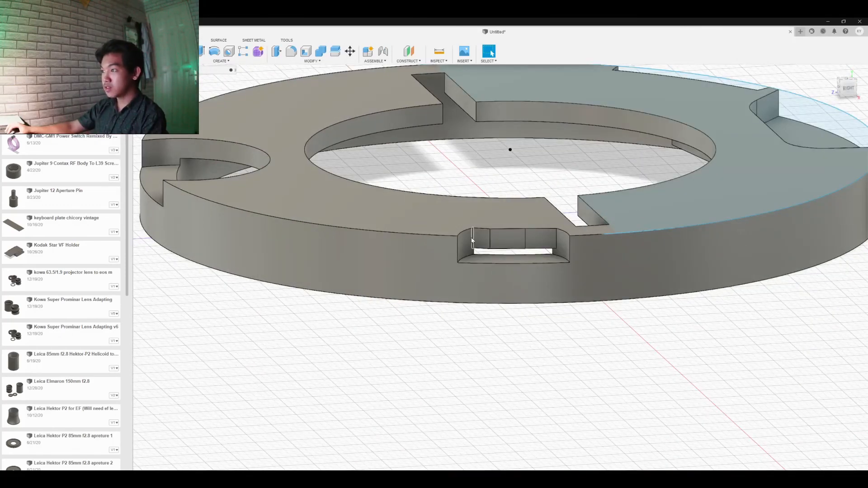
{"action": "right_click_drag", "start_coordinate": [509, 223], "coordinate": [515, 223]}
{"action": "left_click", "coordinate": [497, 229]}
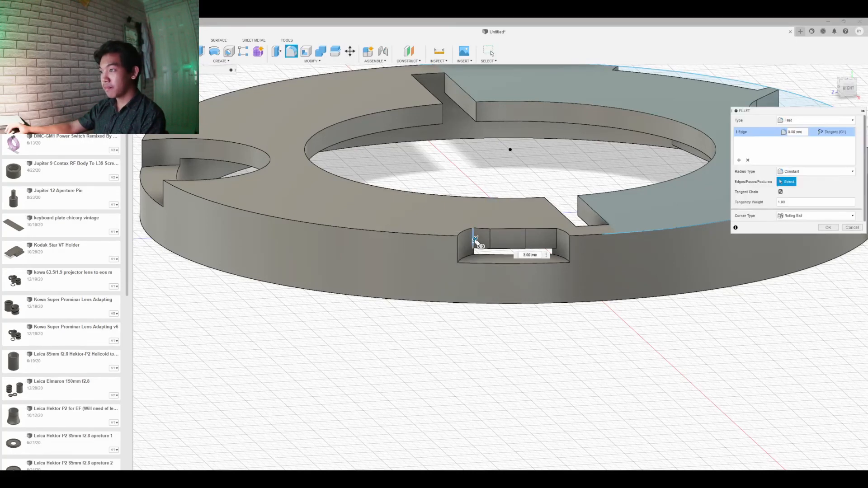
{"action": "left_click_drag", "start_coordinate": [476, 240], "coordinate": [474, 233]}
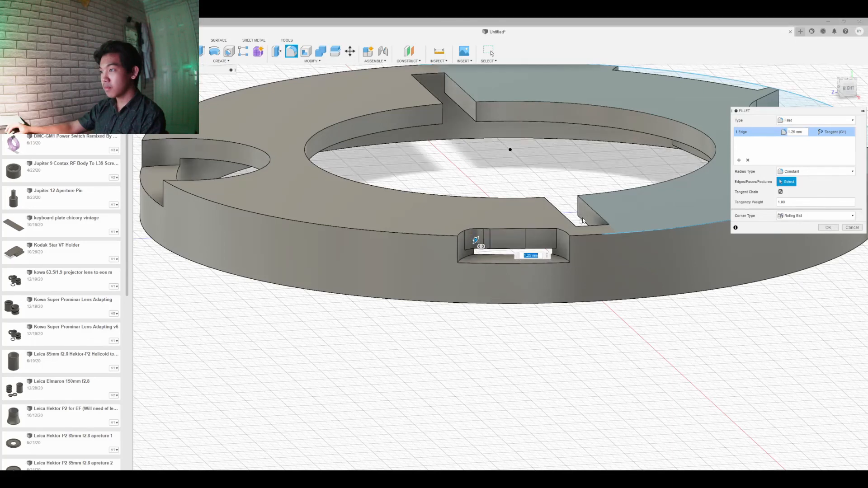
{"action": "key", "text": "Return"}
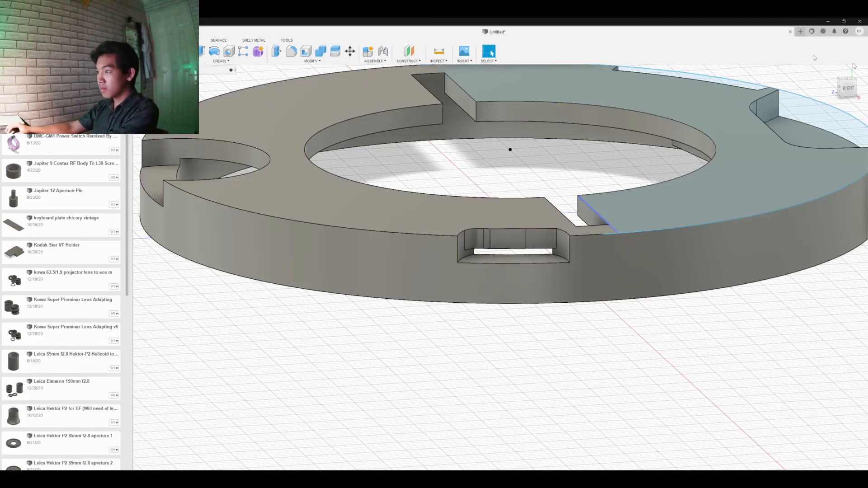
Fillet the vertical edge on the small notch's back wall beside the rounded corner with a radius of about 17.25 mm.
{"action": "mouse_move", "coordinate": [500, 273]}
{"action": "middle_mouse_down", "text": "shift"}
{"action": "mouse_move", "coordinate": [517, 72]}
{"action": "mouse_move", "coordinate": [509, 339]}
{"action": "mouse_move", "coordinate": [506, 332]}
{"action": "middle_mouse_up", "text": "shift"}
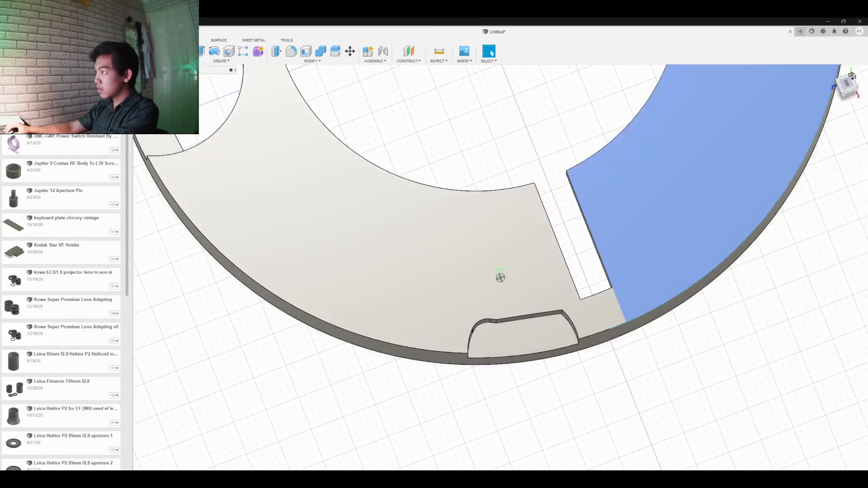
{"action": "middle_click_drag", "start_coordinate": [500, 277], "coordinate": [505, 291], "text": "shift"}
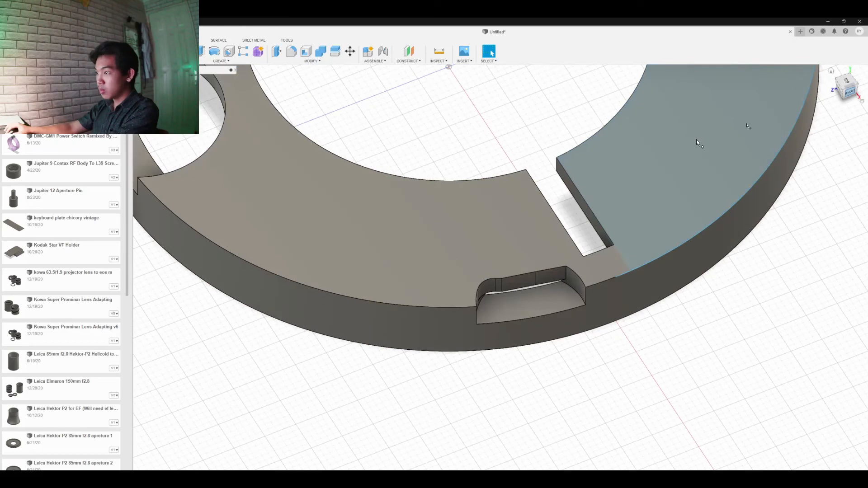
{"action": "right_click", "coordinate": [502, 288]}
{"action": "left_click", "coordinate": [523, 278]}
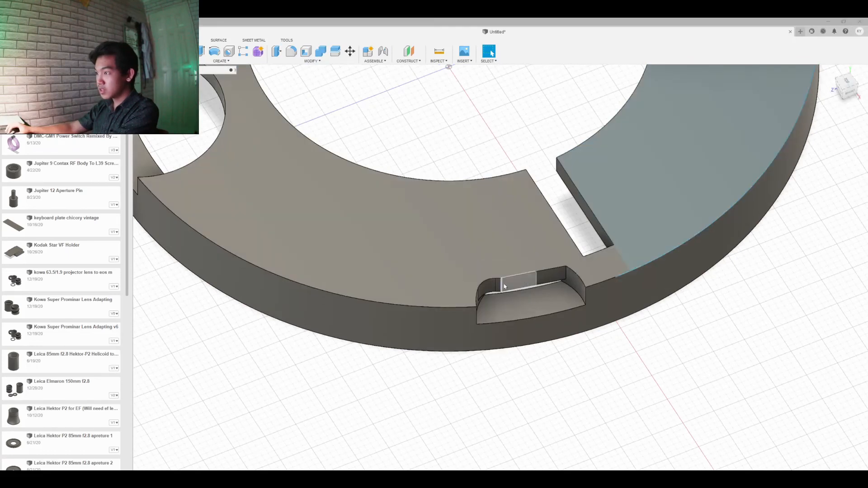
{"action": "left_click_drag", "start_coordinate": [501, 288], "coordinate": [503, 286]}
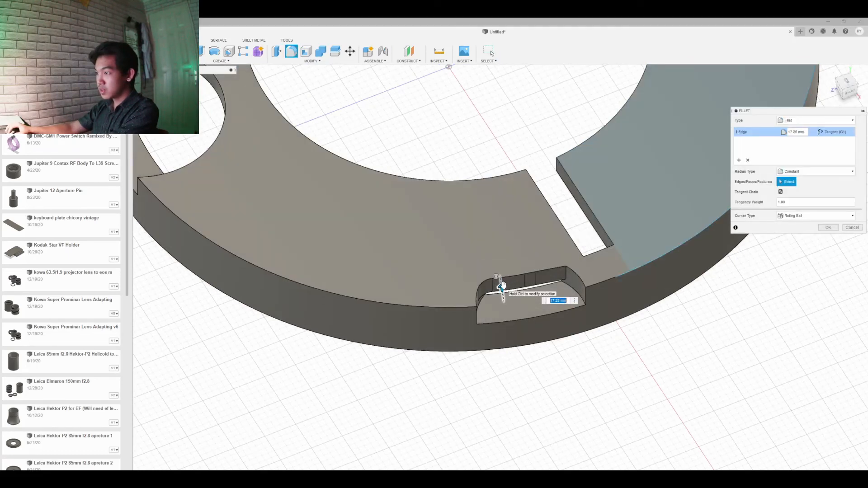
{"action": "key", "text": "Return"}
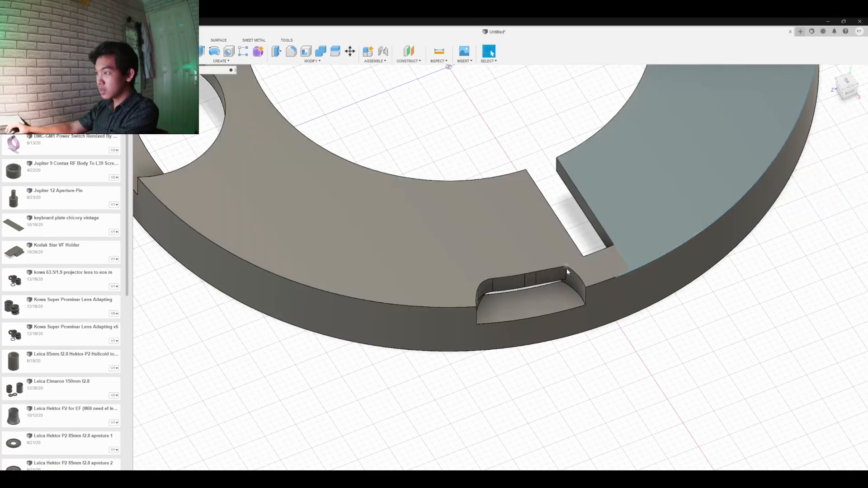
Fillet the small notch's inner vertical corner nearest the radial slot with a radius of about 0.5 mm.
{"action": "left_click", "coordinate": [840, 85]}
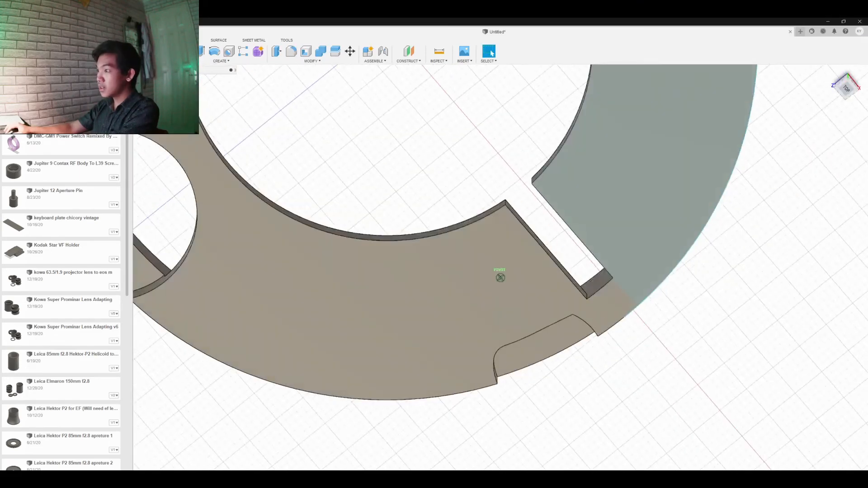
{"action": "mouse_move", "coordinate": [651, 235]}
{"action": "middle_mouse_down", "text": "shift"}
{"action": "mouse_move", "coordinate": [667, 156]}
{"action": "mouse_move", "coordinate": [657, 138]}
{"action": "middle_mouse_up", "text": "shift"}
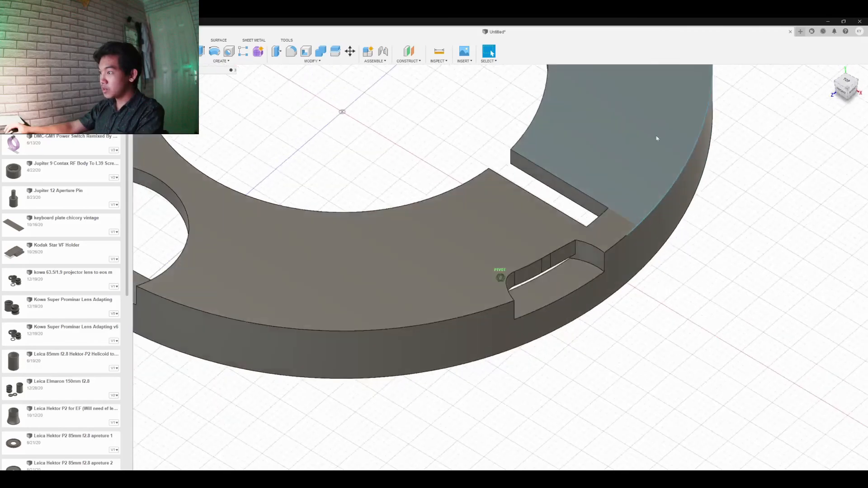
{"action": "double_click", "coordinate": [639, 150]}
{"action": "left_click", "coordinate": [688, 294]}
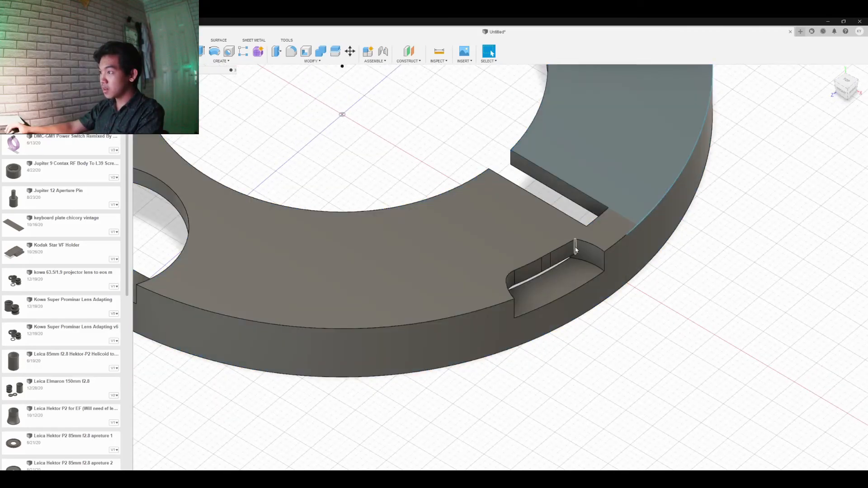
{"action": "right_click", "coordinate": [575, 248]}
{"action": "left_click", "coordinate": [599, 246]}
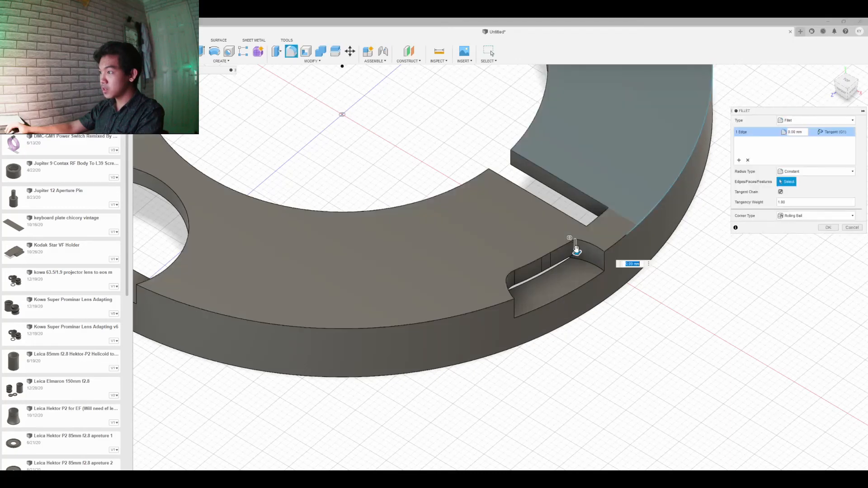
{"action": "left_click_drag", "start_coordinate": [576, 249], "coordinate": [577, 251]}
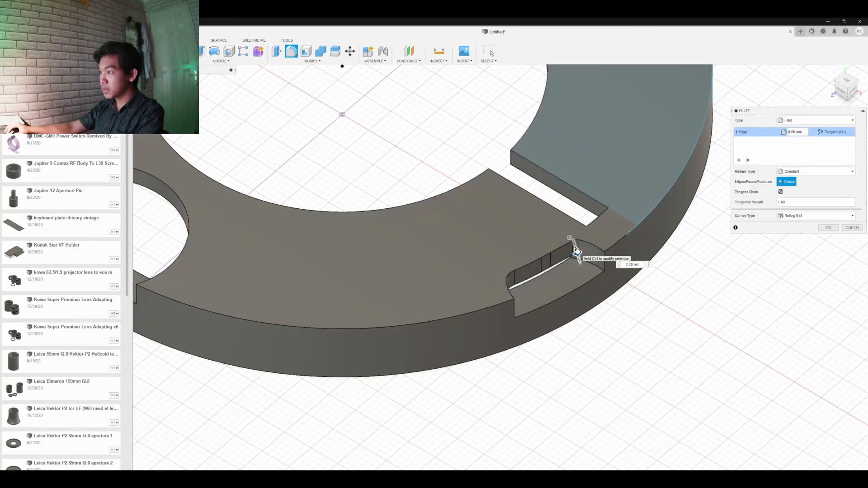
{"action": "key", "text": "Return"}
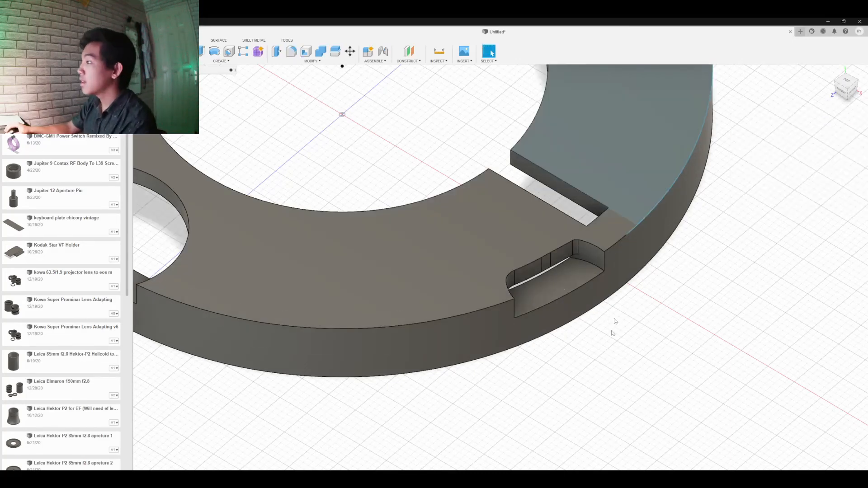
{"action": "scroll", "coordinate": [616, 321], "scroll_direction": "down", "scroll_amount": 5}
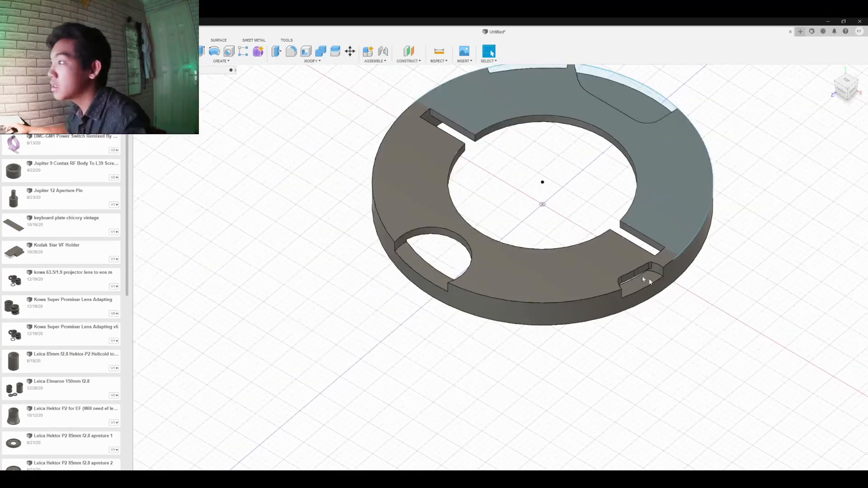
{"action": "middle_click_drag", "start_coordinate": [499, 277], "coordinate": [502, 245], "text": "shift"}
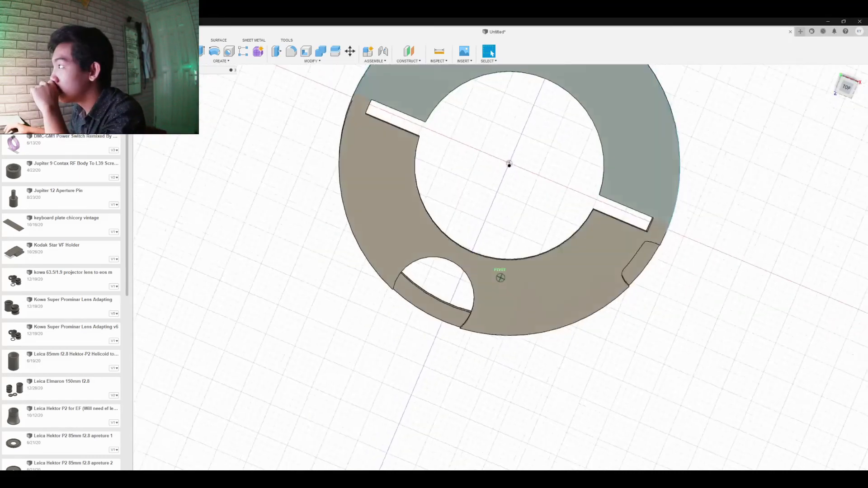
{"action": "mouse_move", "coordinate": [357, 144]}
{"action": "middle_mouse_down", "text": "shift"}
{"action": "mouse_move", "coordinate": [405, 143]}
{"action": "mouse_move", "coordinate": [397, 138]}
{"action": "middle_mouse_up", "text": "shift"}
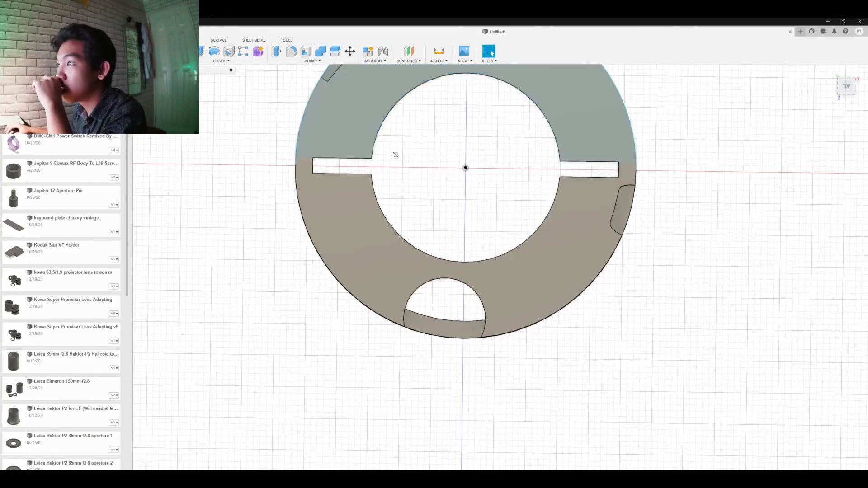
{"action": "left_click", "coordinate": [221, 61]}
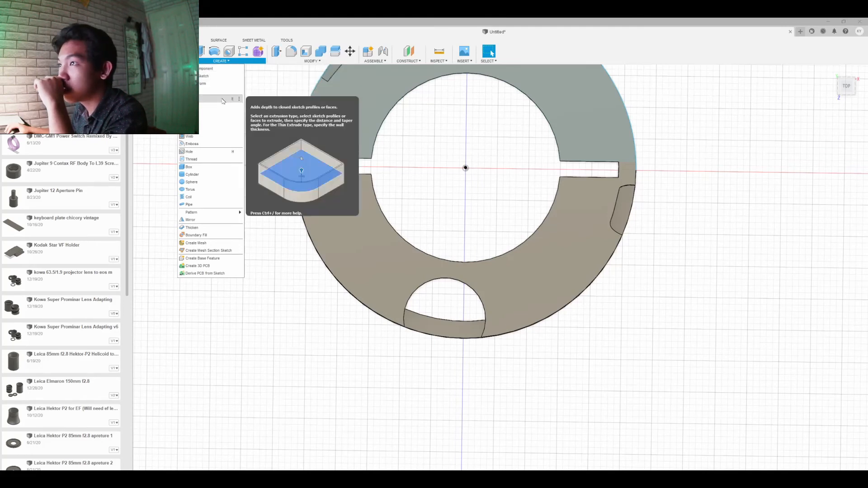
{"action": "left_click", "coordinate": [219, 76]}
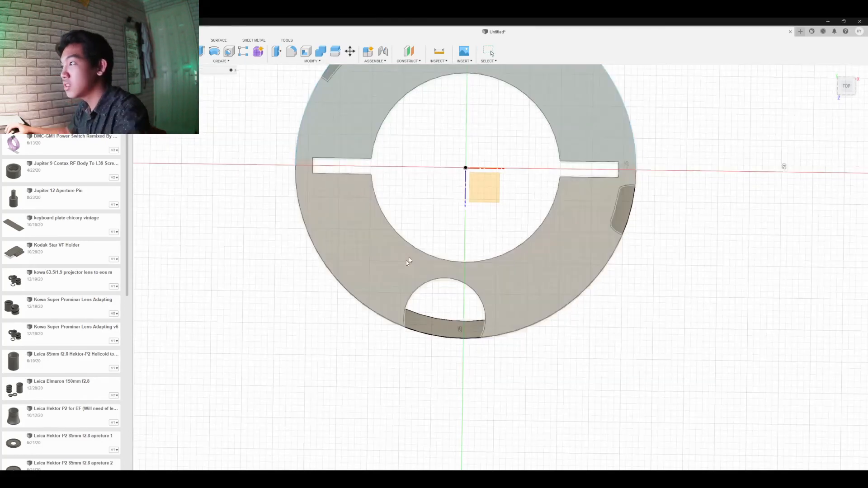
{"action": "left_click", "coordinate": [403, 264]}
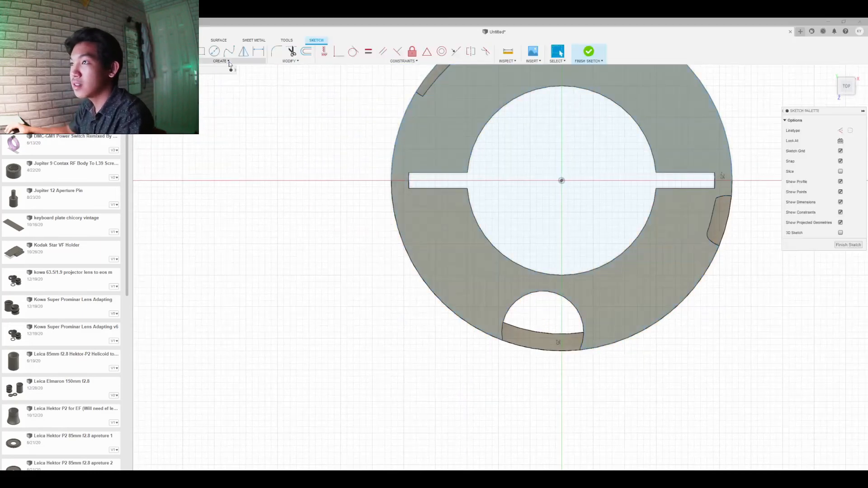
{"action": "left_click", "coordinate": [228, 63]}
{"action": "left_click", "coordinate": [226, 72]}
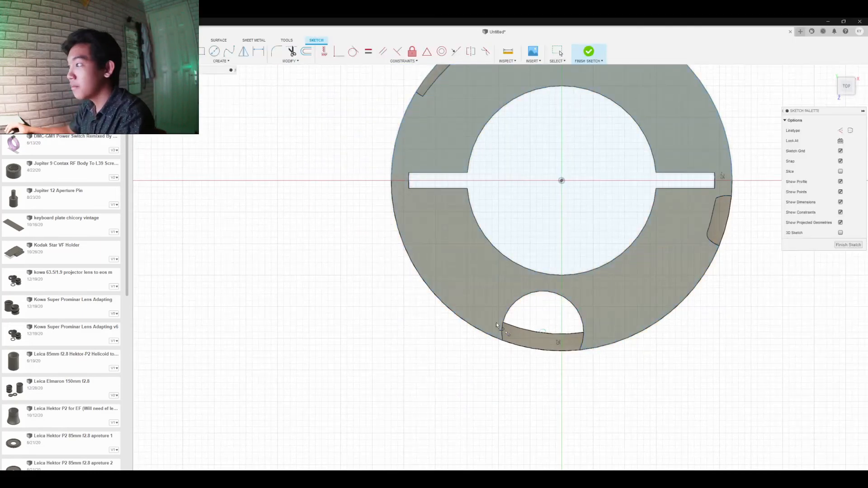
{"action": "scroll", "coordinate": [526, 353], "scroll_direction": "down", "scroll_amount": 2}
{"action": "scroll", "coordinate": [538, 335], "scroll_direction": "up", "scroll_amount": 3}
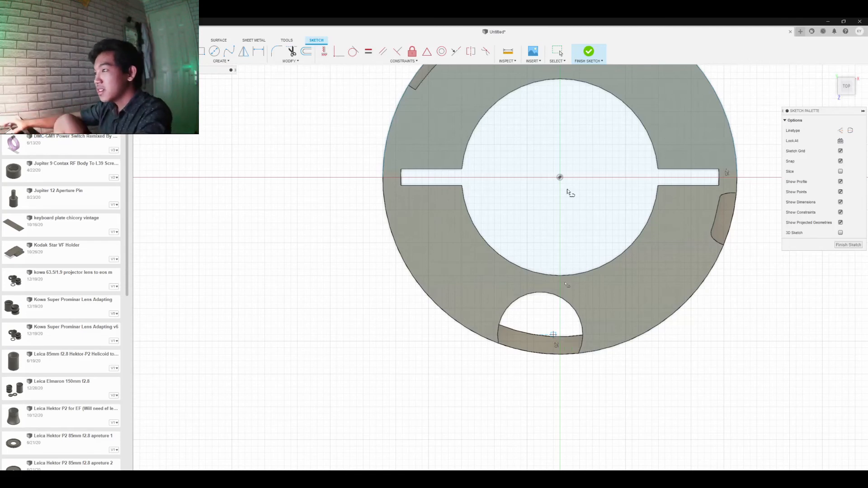
{"action": "scroll", "coordinate": [683, 200], "scroll_direction": "down", "scroll_amount": 4}
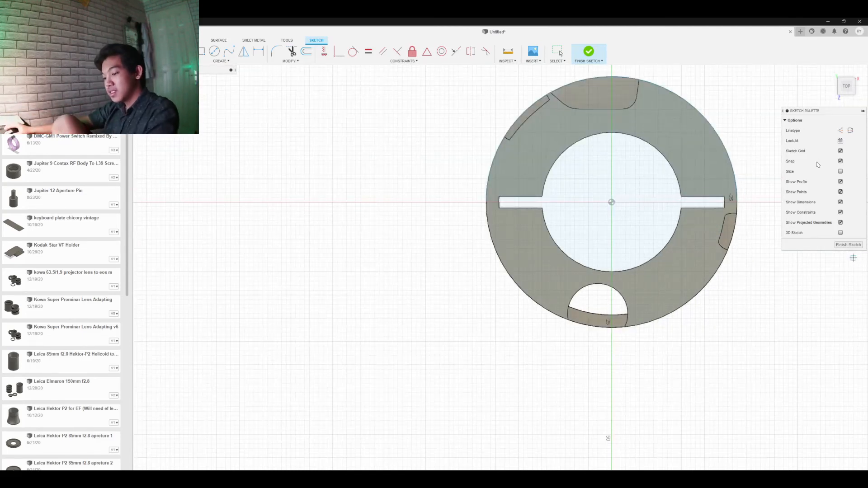
{"action": "key", "text": "ctrl+z"}
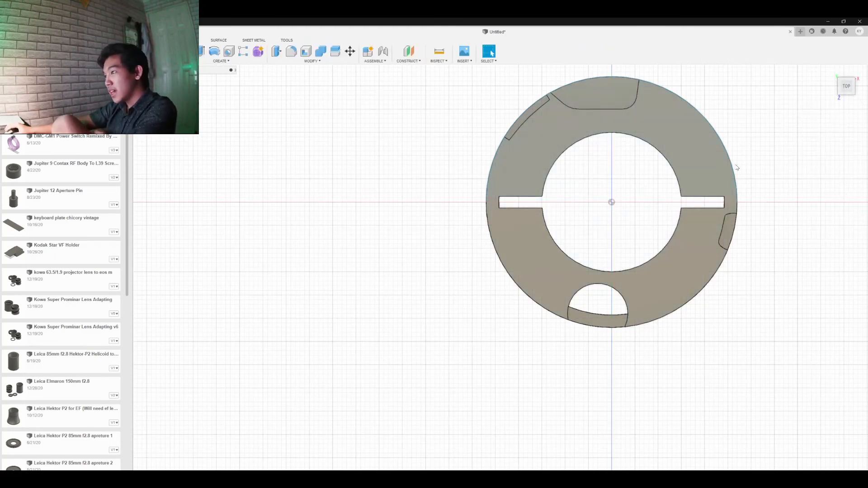
{"action": "left_click_drag", "start_coordinate": [846, 98], "coordinate": [867, 77]}
{"action": "left_click", "coordinate": [846, 85]}
{"action": "scroll", "coordinate": [594, 397], "scroll_direction": "up", "scroll_amount": 2}
{"action": "scroll", "coordinate": [679, 346], "scroll_direction": "down", "scroll_amount": 5}
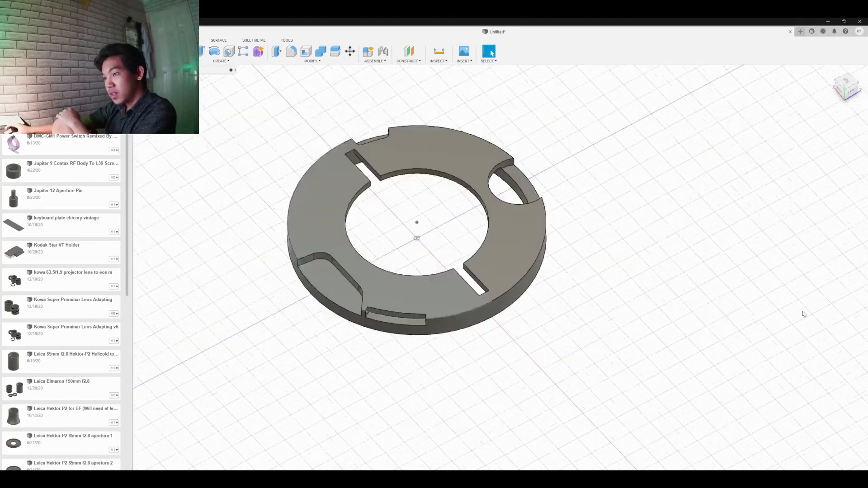
{"action": "scroll", "coordinate": [562, 355], "scroll_direction": "up", "scroll_amount": 8}
{"action": "scroll", "coordinate": [460, 271], "scroll_direction": "up", "scroll_amount": 3}
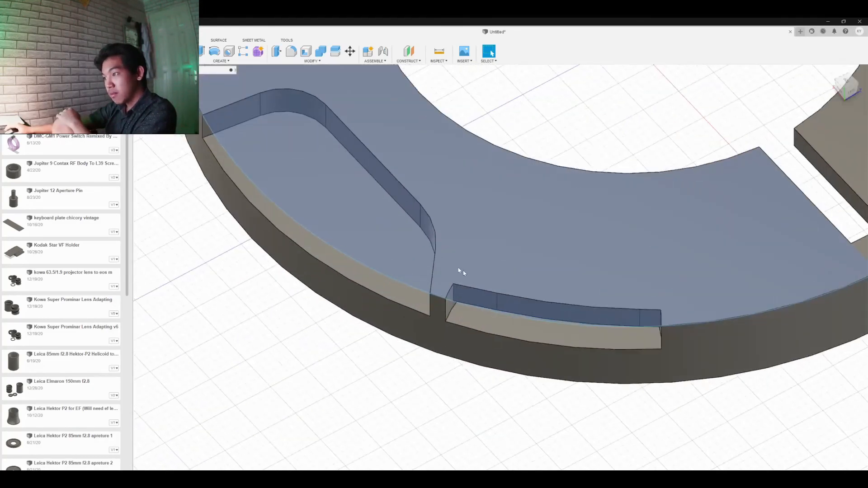
{"action": "left_click", "coordinate": [454, 300]}
{"action": "right_click", "coordinate": [454, 300]}
{"action": "left_click", "coordinate": [525, 399]}
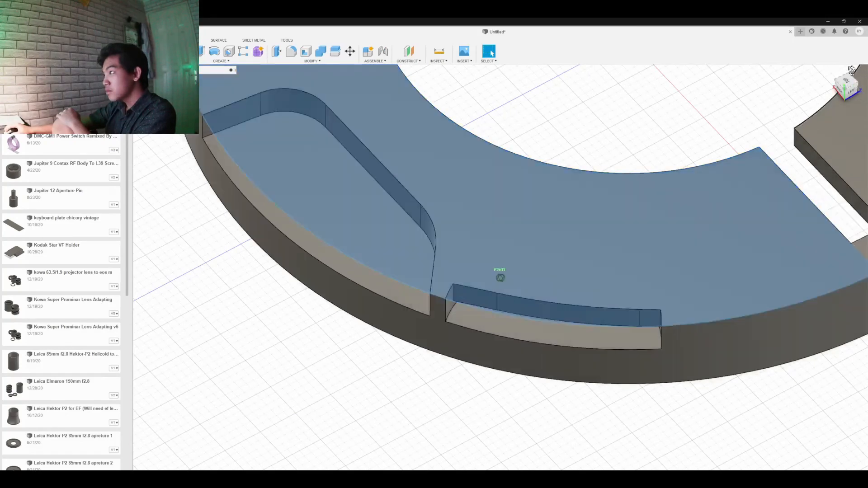
{"action": "middle_click_drag", "start_coordinate": [501, 277], "coordinate": [556, 178], "text": "shift"}
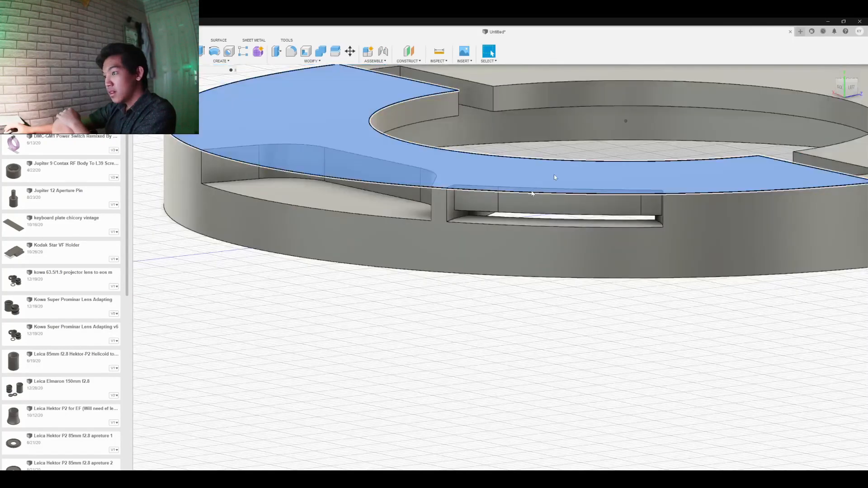
{"action": "right_click", "coordinate": [452, 205]}
{"action": "left_click", "coordinate": [476, 199]}
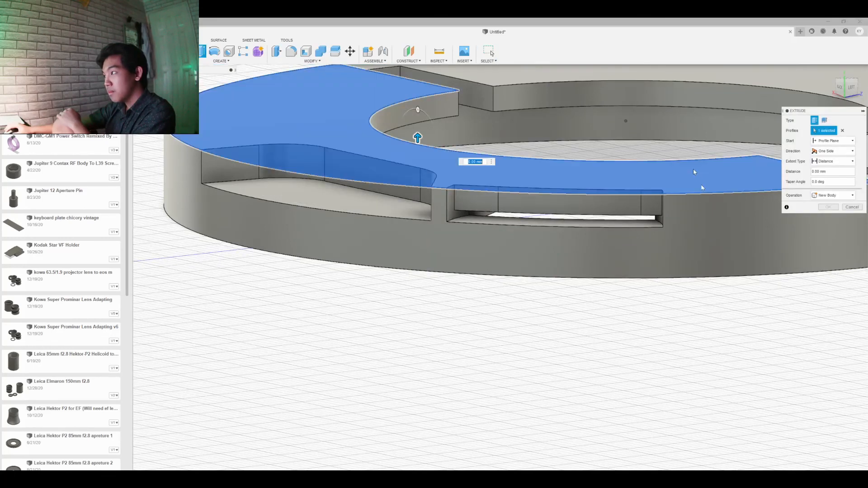
{"action": "key", "text": "Escape"}
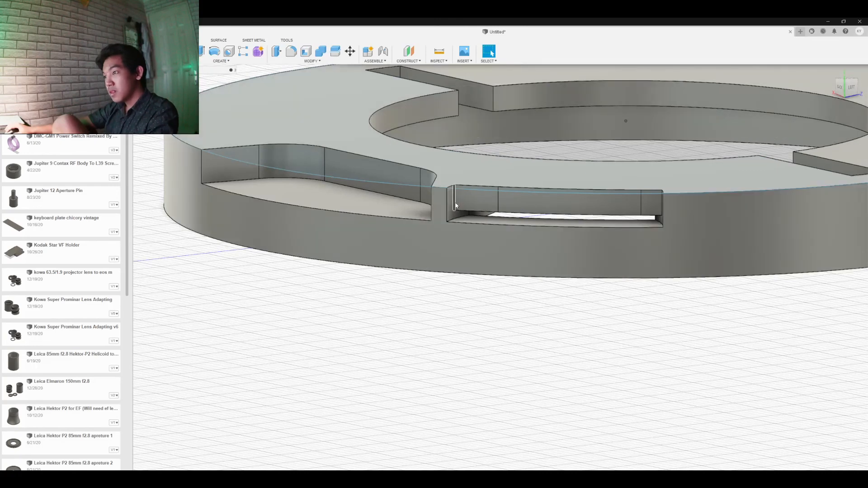
Fillet the inner vertical corner of the long narrow edge recess at its end nearest the four-sided recess.
{"action": "right_click", "coordinate": [456, 205]}
{"action": "left_click", "coordinate": [479, 194]}
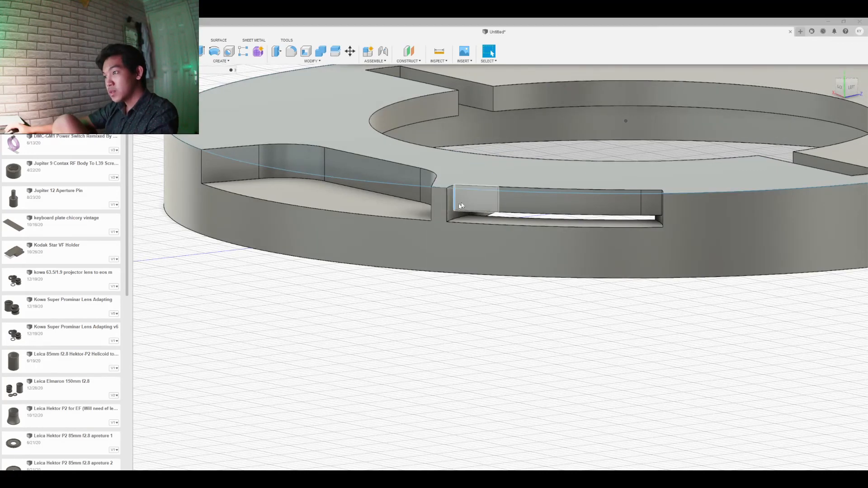
{"action": "left_click_drag", "start_coordinate": [457, 204], "coordinate": [458, 206]}
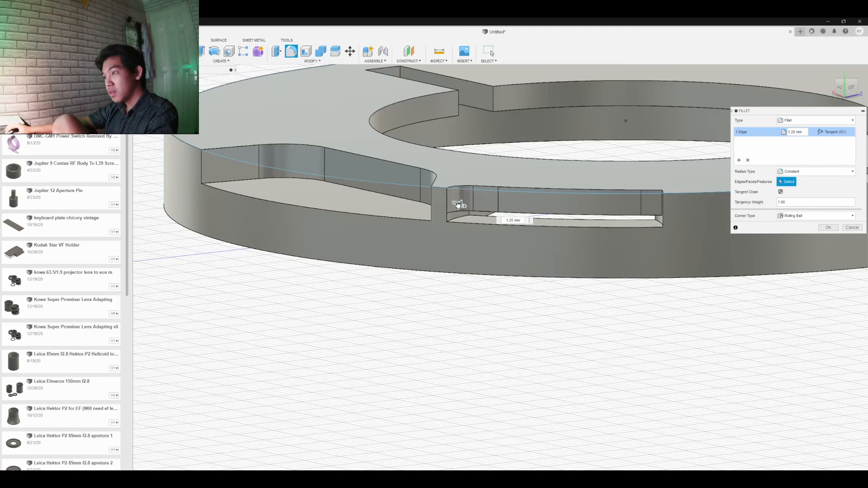
{"action": "left_click_drag", "start_coordinate": [458, 204], "coordinate": [461, 199]}
{"action": "key", "text": "Return"}
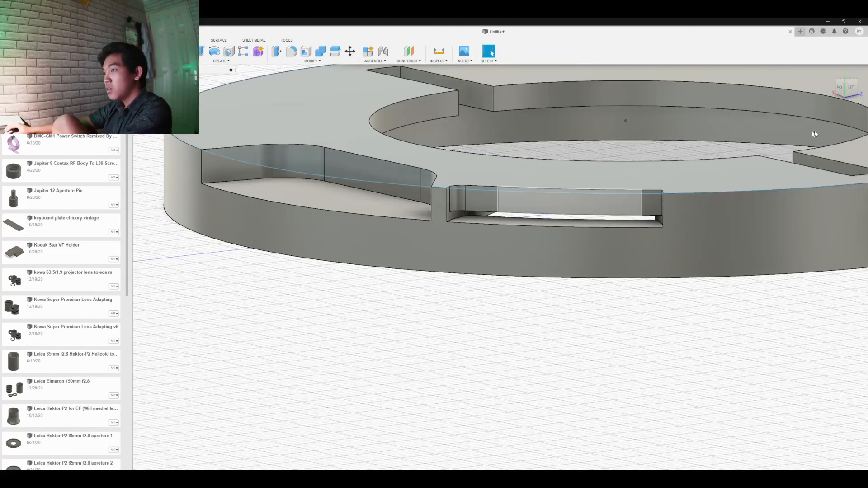
{"action": "left_click", "coordinate": [851, 89]}
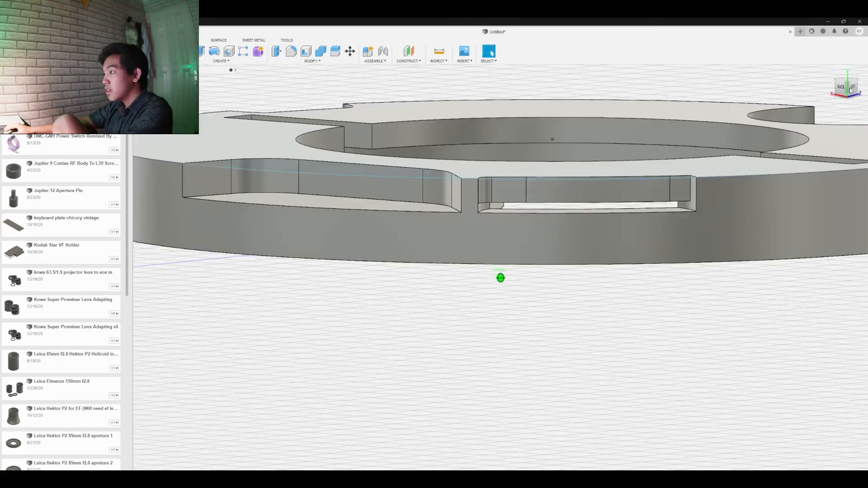
Fillet the inner vertical corner of the long narrow edge recess at its end farthest from the four-sided recess, radius about 0.75 mm.
{"action": "right_click", "coordinate": [692, 196]}
{"action": "left_click", "coordinate": [695, 189]}
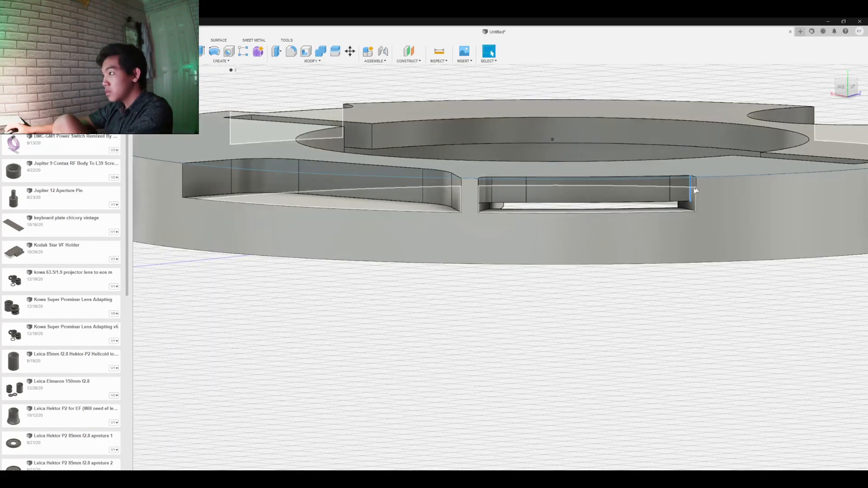
{"action": "right_click_drag", "start_coordinate": [690, 190], "coordinate": [709, 181]}
{"action": "left_click_drag", "start_coordinate": [690, 191], "coordinate": [685, 192]}
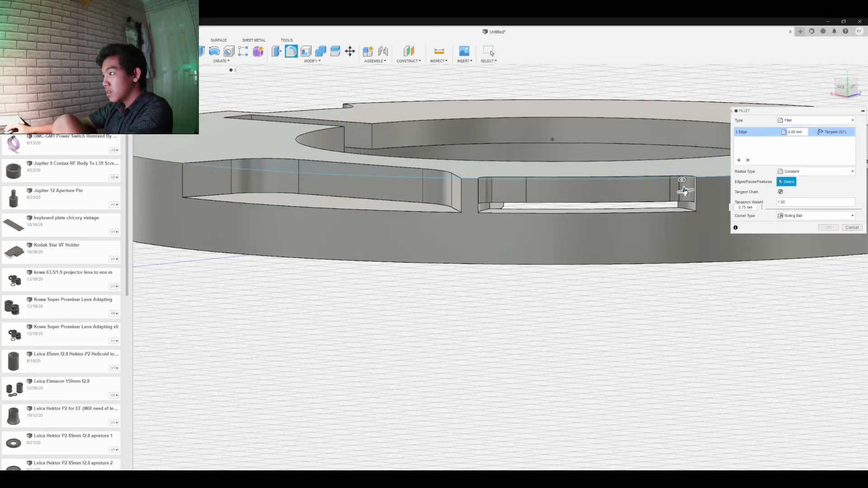
{"action": "key", "text": "Return"}
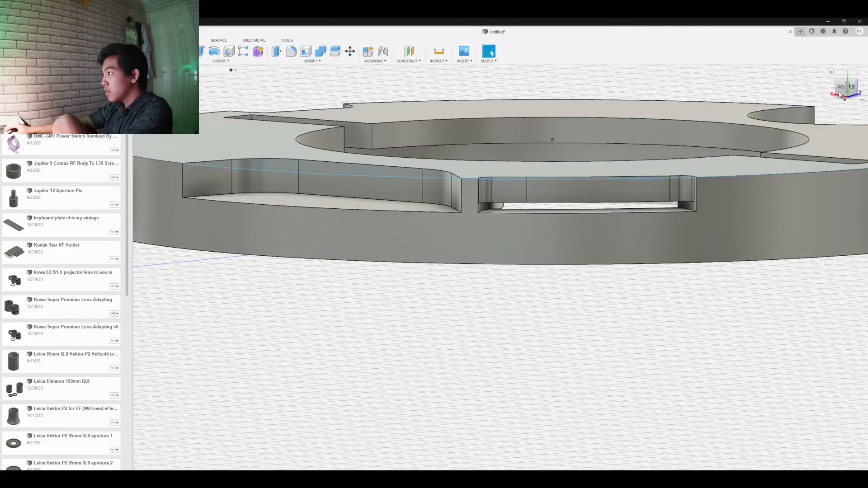
Examine the whole ring and its rounded edge recesses from above.
{"action": "mouse_move", "coordinate": [847, 88]}
{"action": "left_mouse_down"}
{"action": "mouse_move", "coordinate": [847, 115]}
{"action": "mouse_move", "coordinate": [842, 68]}
{"action": "left_mouse_up"}
{"action": "scroll", "coordinate": [692, 129], "scroll_direction": "up", "scroll_amount": 3}
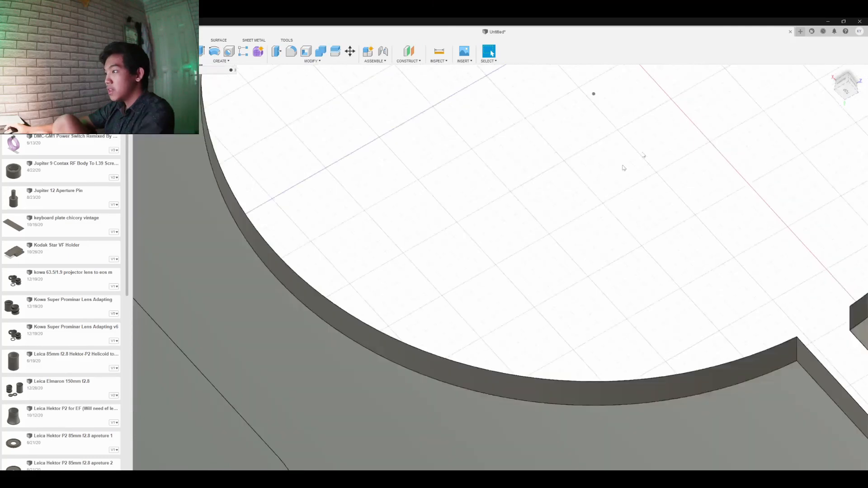
{"action": "scroll", "coordinate": [638, 161], "scroll_direction": "down", "scroll_amount": 5}
{"action": "scroll", "coordinate": [721, 96], "scroll_direction": "down", "scroll_amount": 3}
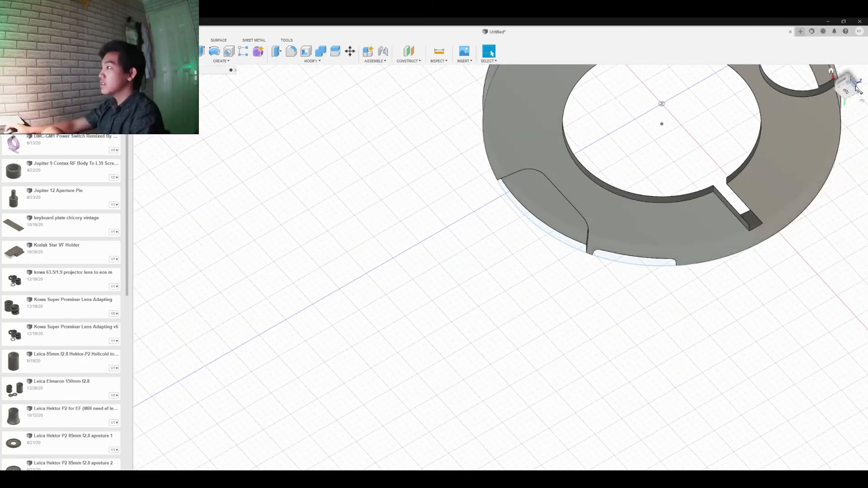
{"action": "mouse_move", "coordinate": [848, 90]}
{"action": "left_mouse_down"}
{"action": "mouse_move", "coordinate": [848, 65]}
{"action": "mouse_move", "coordinate": [847, 86]}
{"action": "left_mouse_up"}
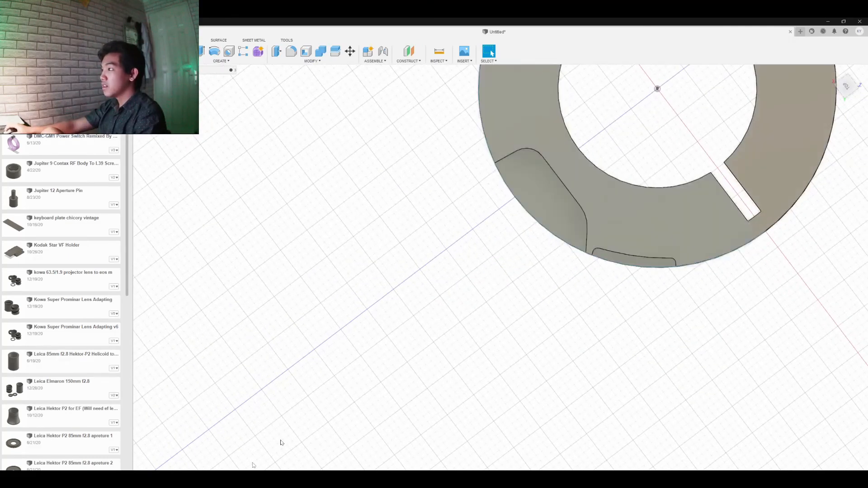
{"action": "scroll", "coordinate": [269, 439], "scroll_direction": "down", "scroll_amount": 3}
{"action": "scroll", "coordinate": [267, 435], "scroll_direction": "down", "scroll_amount": 2}
{"action": "scroll", "coordinate": [456, 267], "scroll_direction": "up", "scroll_amount": 5}
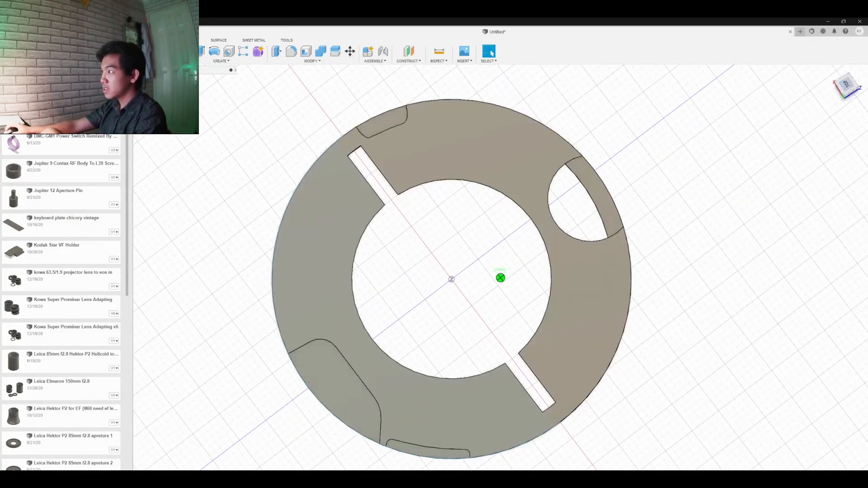
{"action": "middle_click_drag", "start_coordinate": [500, 277], "coordinate": [501, 277], "text": "shift"}
Start a new sketch on the ring's flat top face, working from the top view.
{"action": "left_click", "coordinate": [847, 86]}
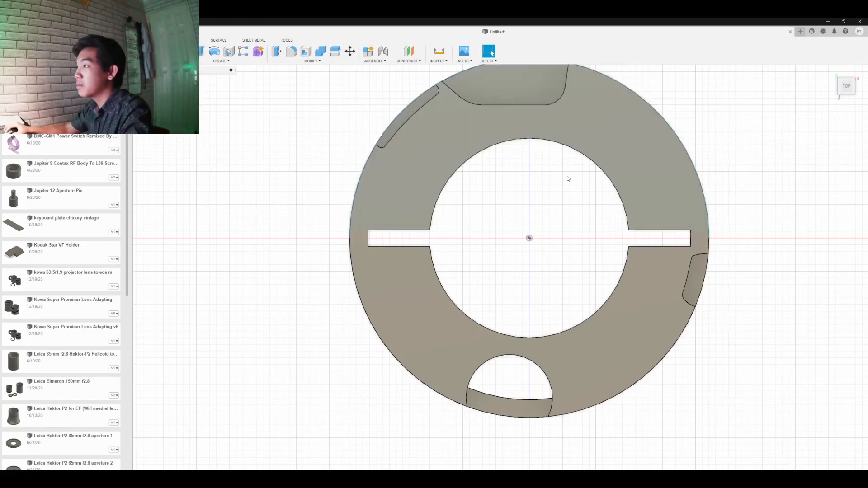
{"action": "left_click", "coordinate": [244, 61]}
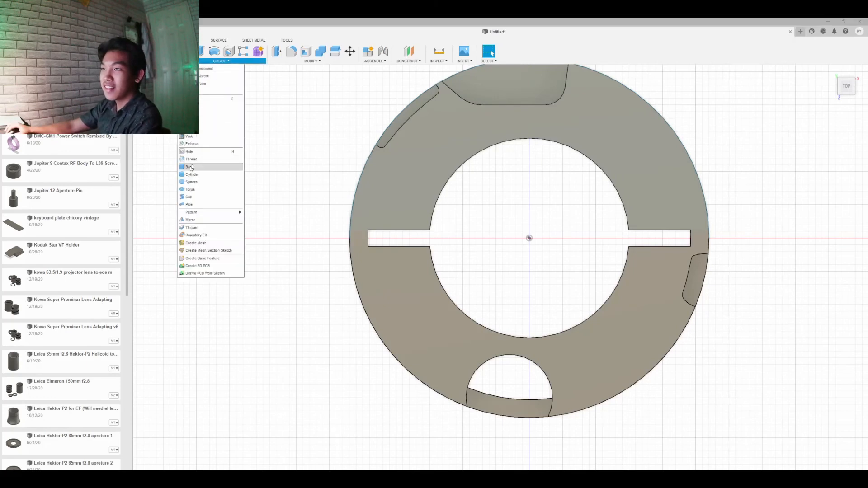
{"action": "left_click", "coordinate": [203, 76]}
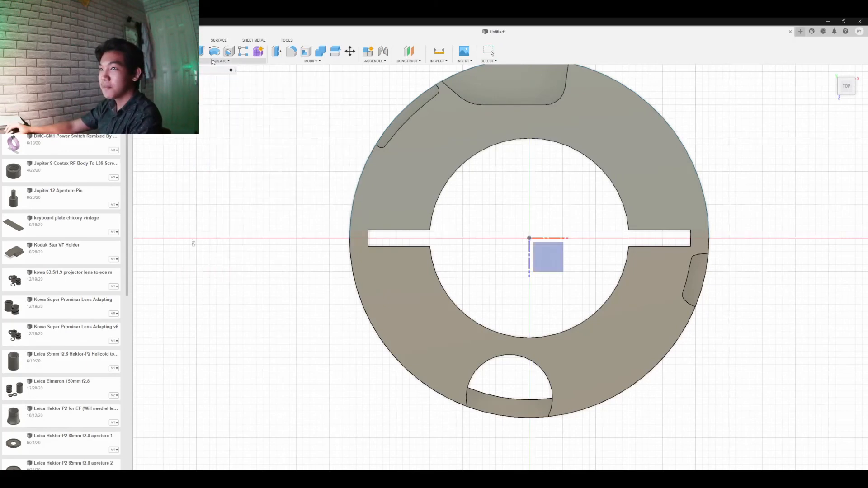
{"action": "left_click", "coordinate": [213, 61]}
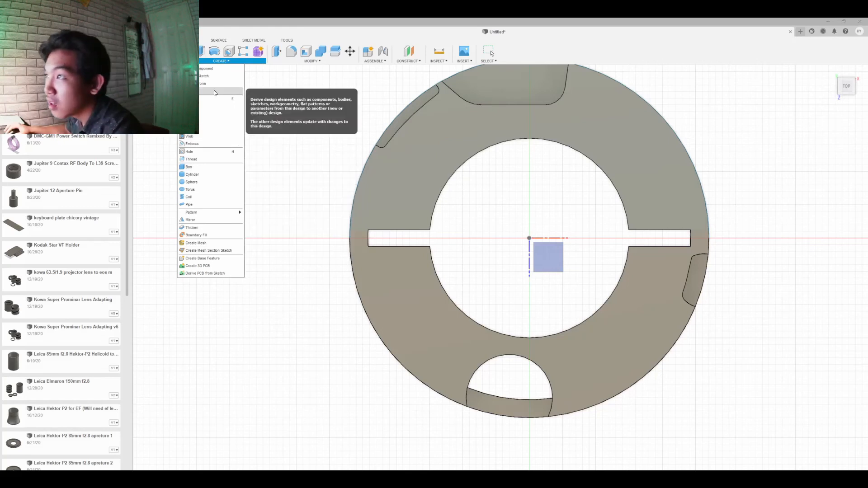
{"action": "left_click", "coordinate": [607, 139]}
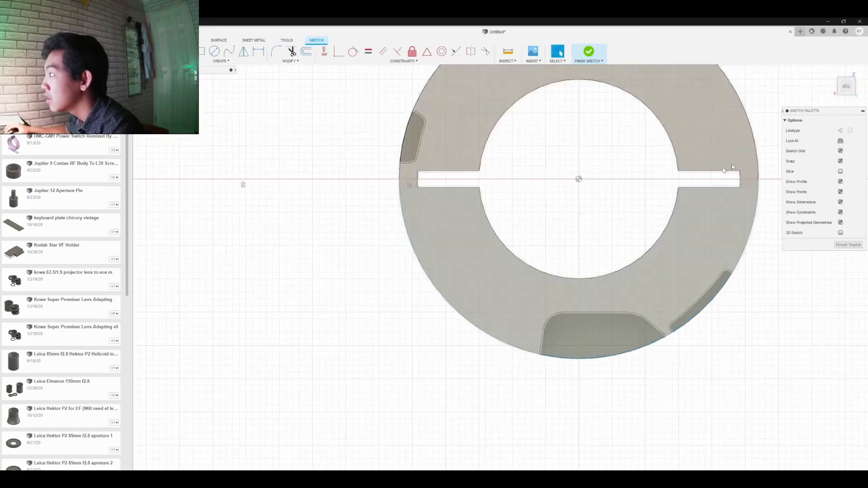
{"action": "left_click", "coordinate": [221, 60]}
{"action": "mouse_move", "coordinate": [221, 90]}
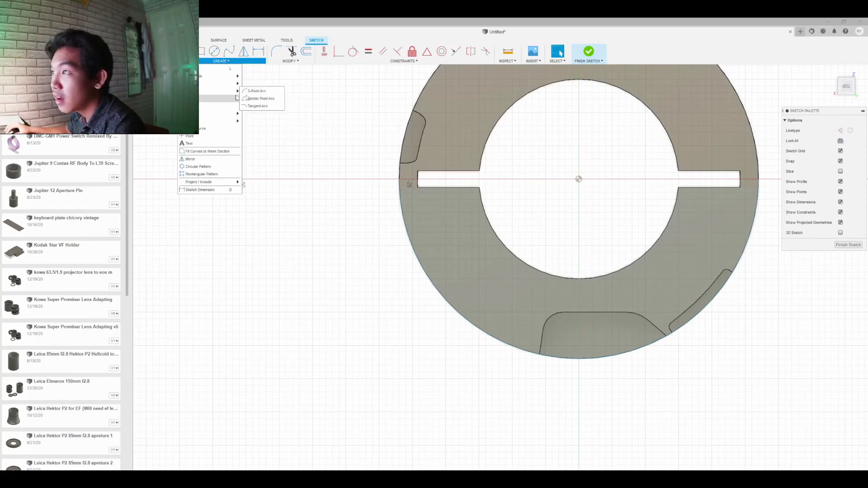
{"action": "left_click", "coordinate": [257, 91]}
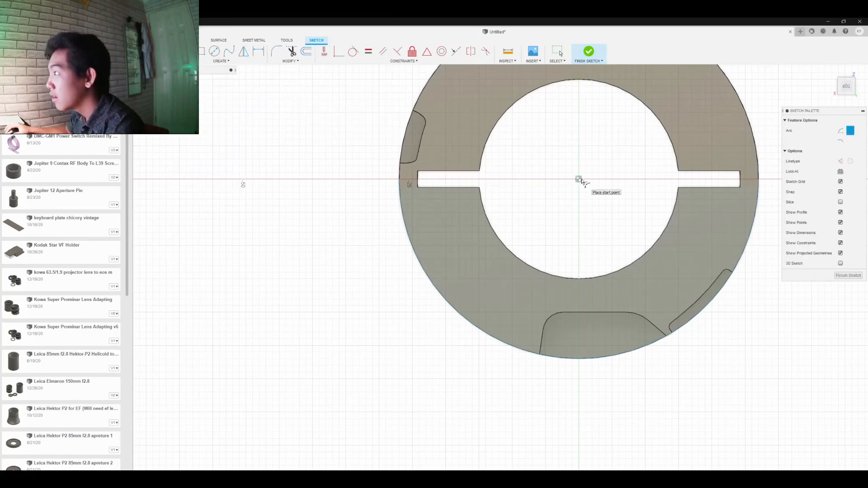
{"action": "left_click", "coordinate": [579, 179]}
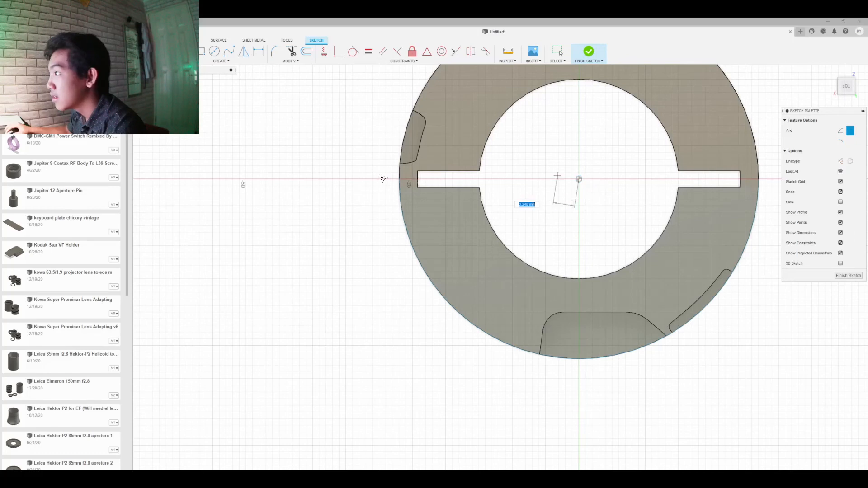
{"action": "left_click", "coordinate": [399, 206]}
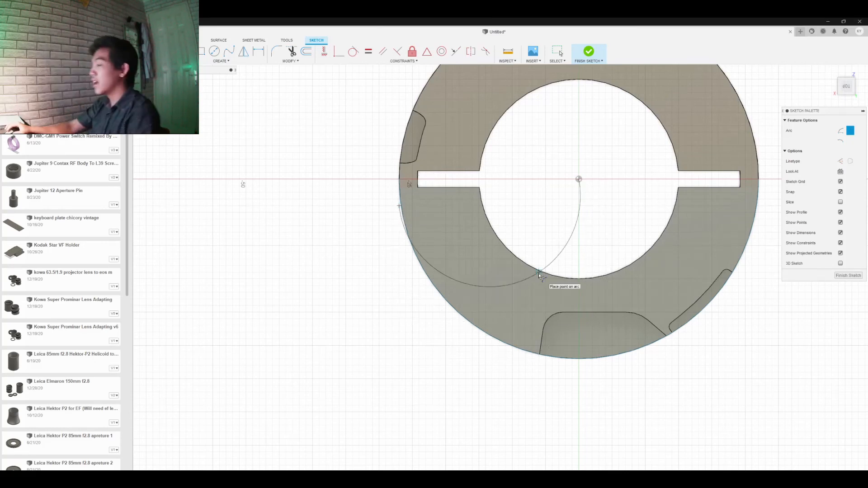
{"action": "key", "text": "Escape"}
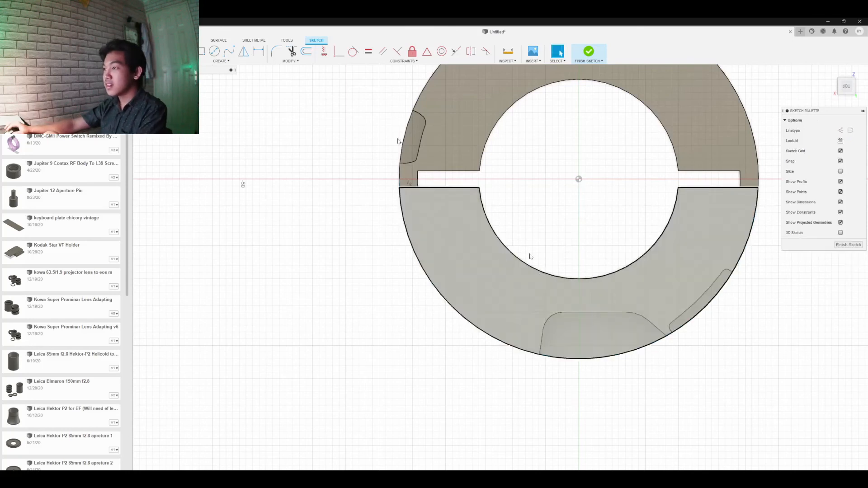
{"action": "left_click", "coordinate": [221, 60]}
{"action": "mouse_move", "coordinate": [215, 83]}
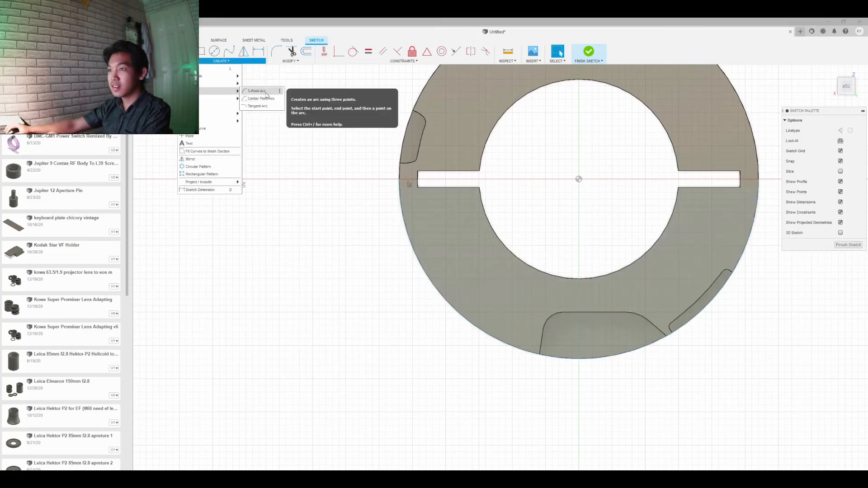
{"action": "left_click", "coordinate": [266, 93]}
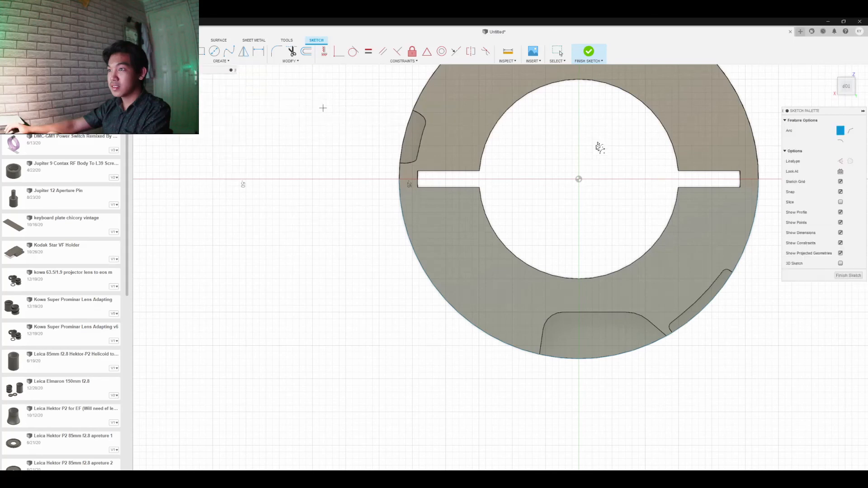
{"action": "left_click", "coordinate": [579, 180]}
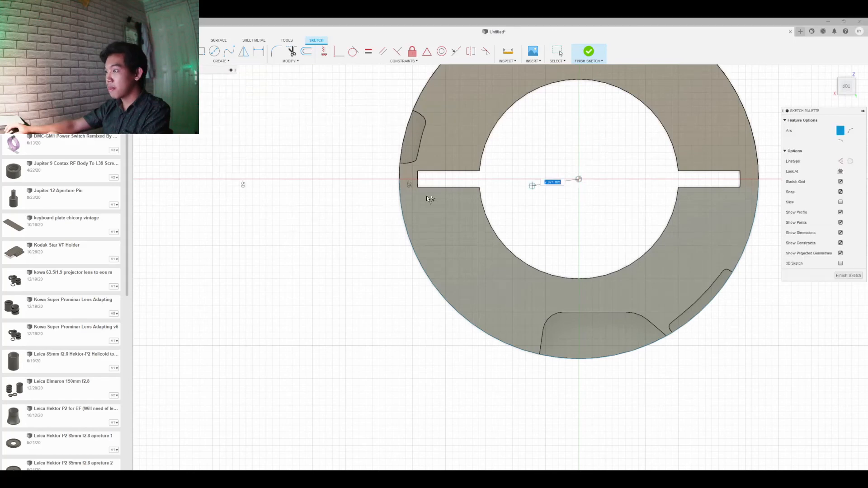
{"action": "left_click", "coordinate": [400, 206]}
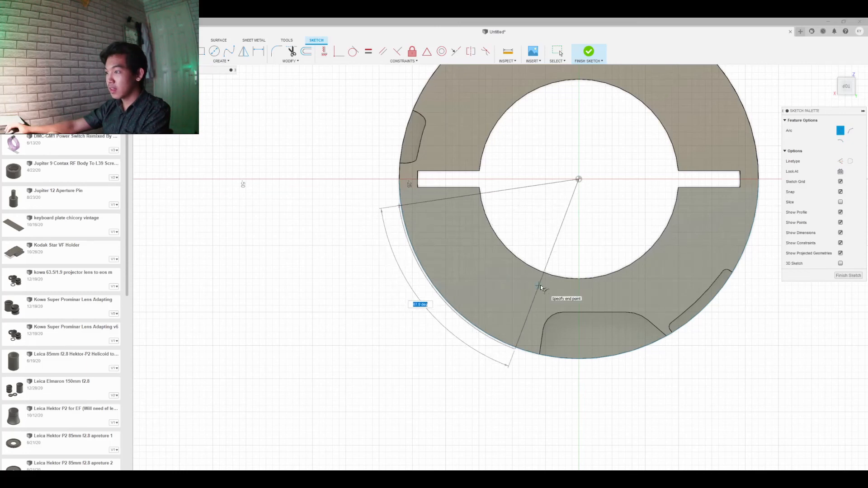
{"action": "key", "text": "Escape"}
Sketch a center point arc of about 27 mm radius around the origin, following the outer edge from beside the radial slot to the four-sided recess.
{"action": "left_click", "coordinate": [221, 60]}
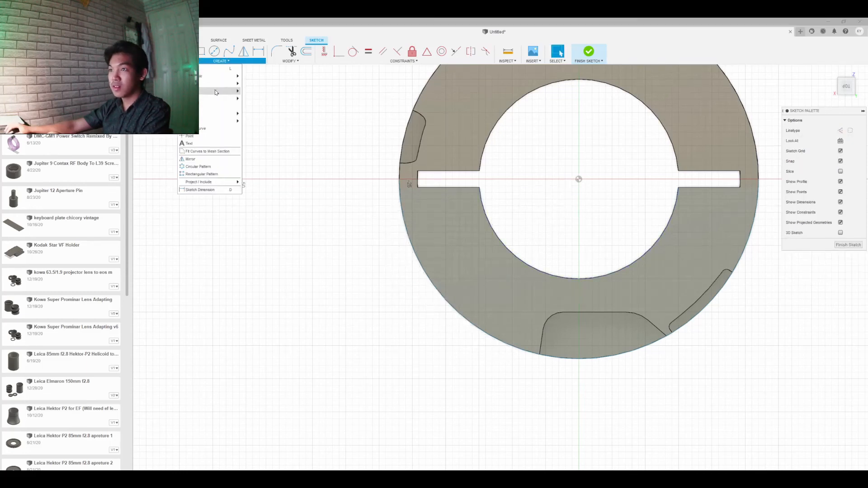
{"action": "left_click", "coordinate": [258, 91]}
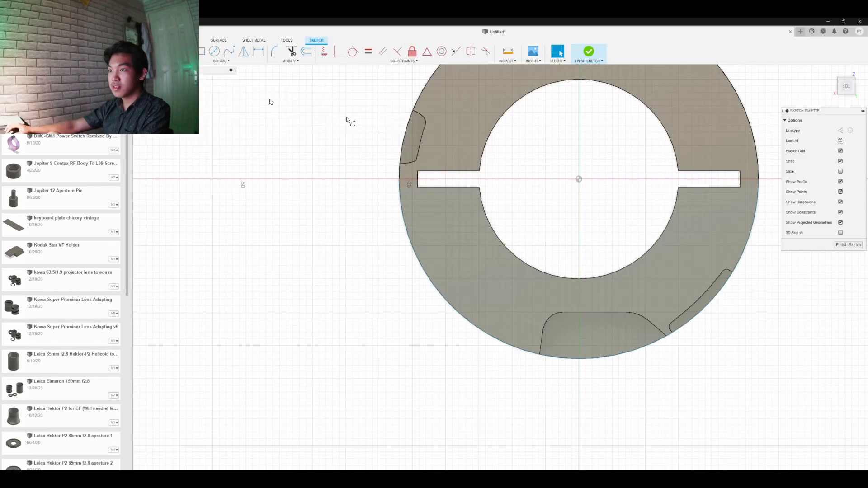
{"action": "left_click", "coordinate": [579, 179]}
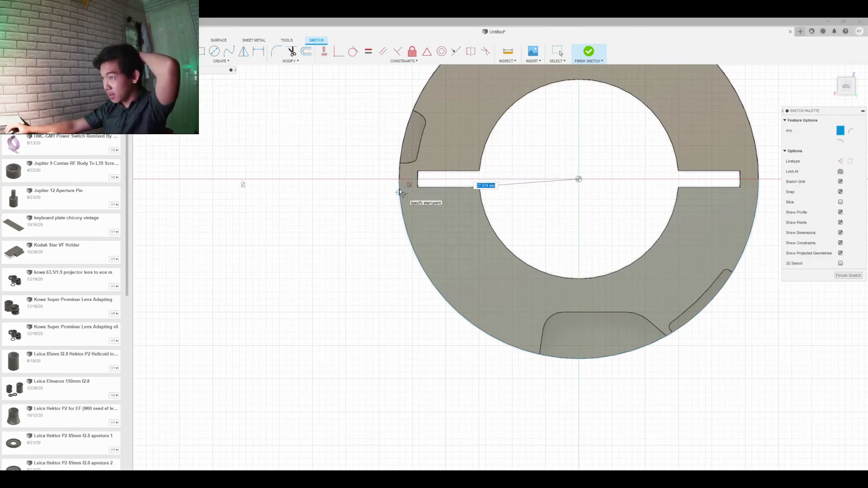
{"action": "left_click", "coordinate": [398, 193]}
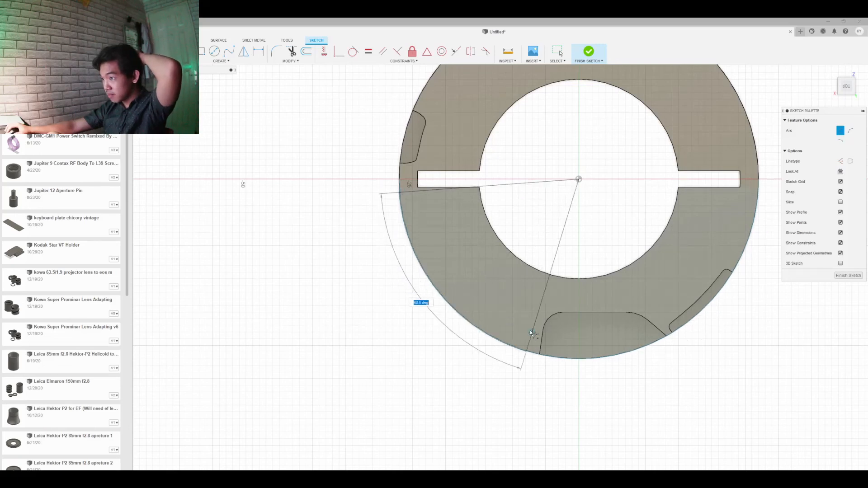
{"action": "left_click", "coordinate": [539, 346]}
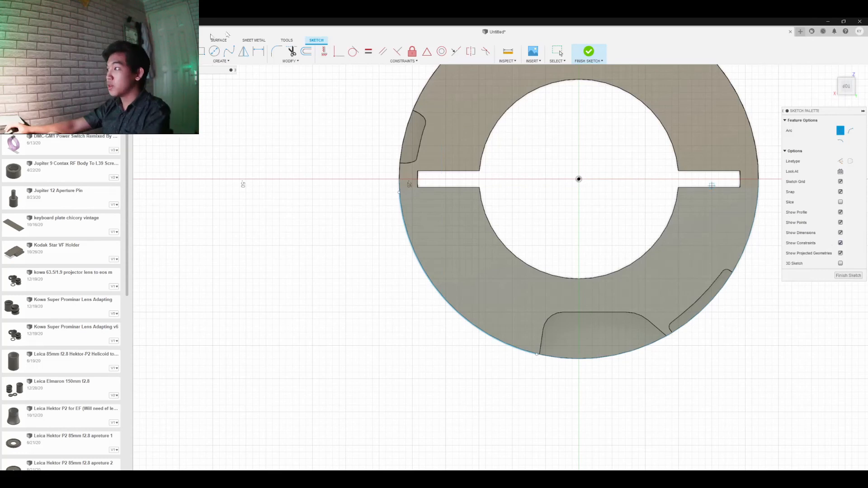
Add text on path reading "KY OPTICS" along the sketched outer arc.
{"action": "left_click", "coordinate": [220, 62]}
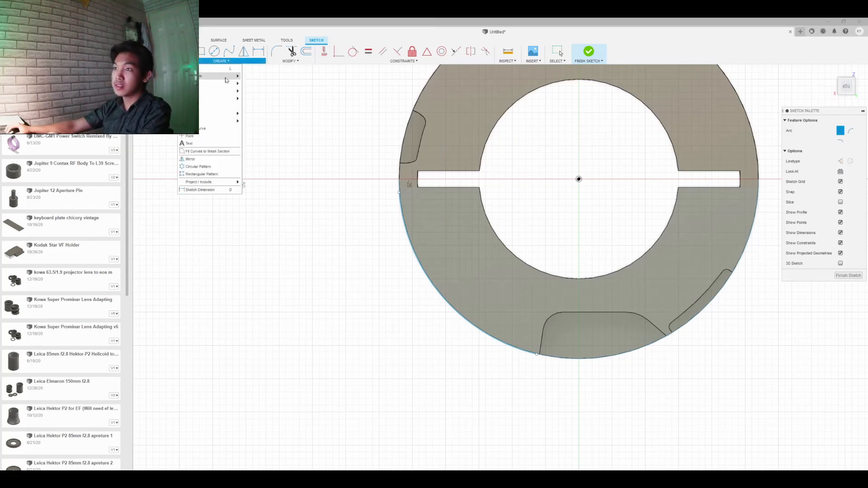
{"action": "left_click", "coordinate": [218, 141]}
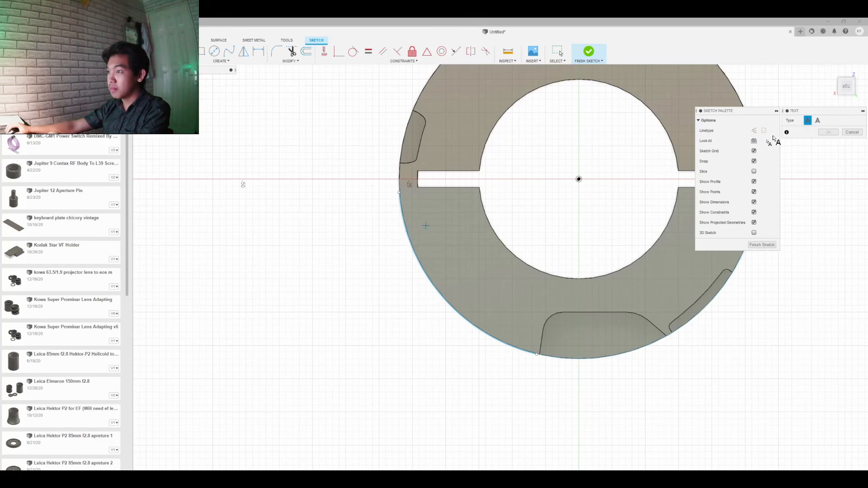
{"action": "left_click", "coordinate": [818, 121]}
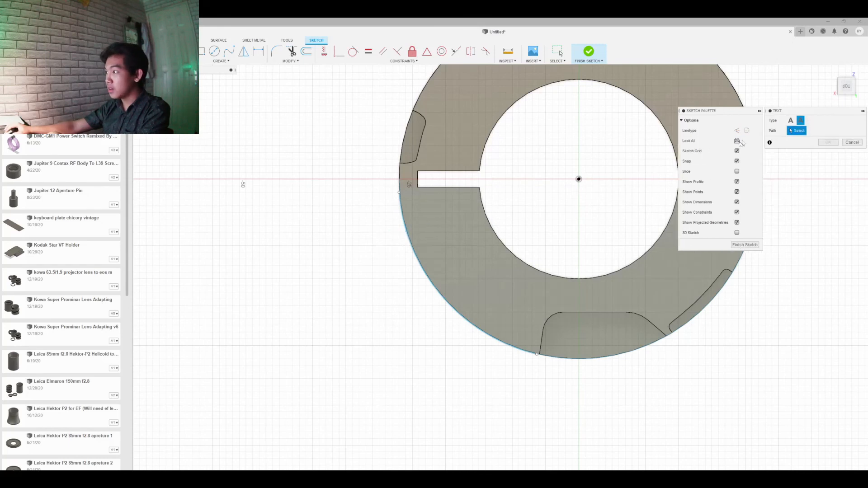
{"action": "left_click", "coordinate": [404, 220]}
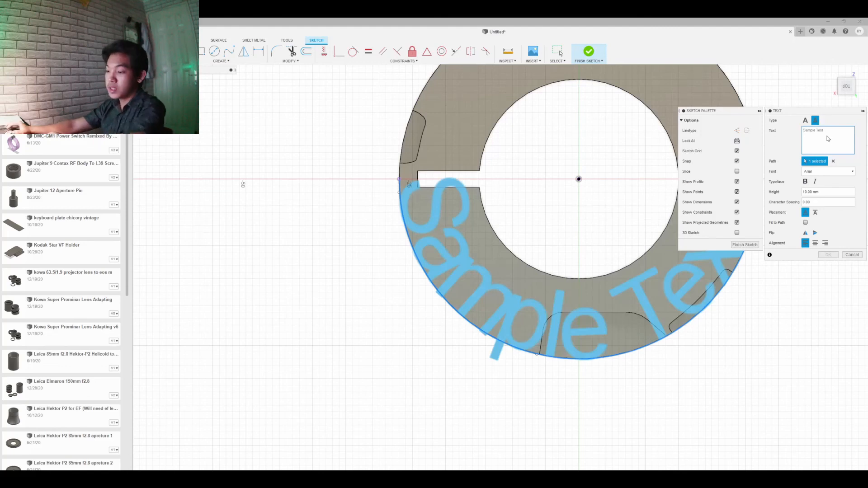
{"action": "type", "text": "KY OPO"}
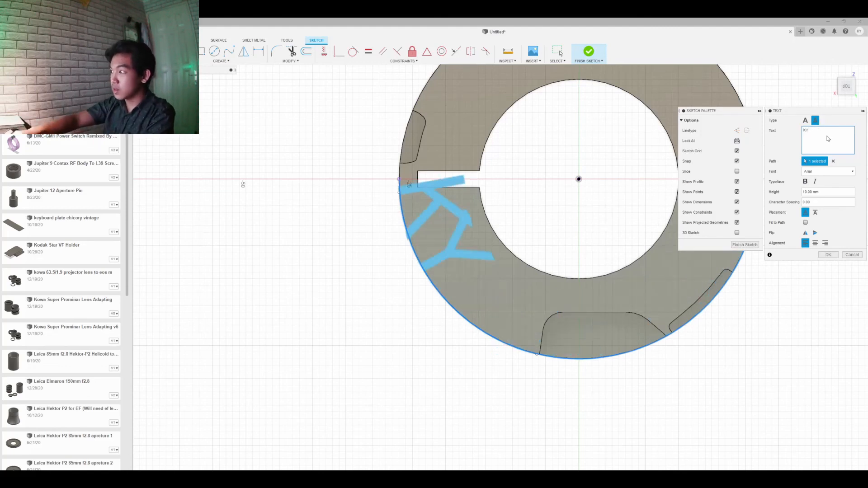
{"action": "key", "text": "BackSpace"}
{"action": "key", "text": "BackSpace"}
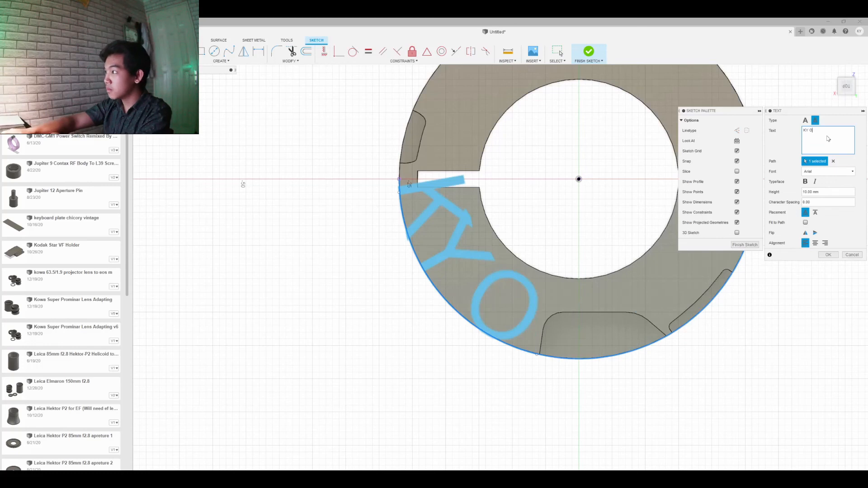
{"action": "type", "text": "PTICS"}
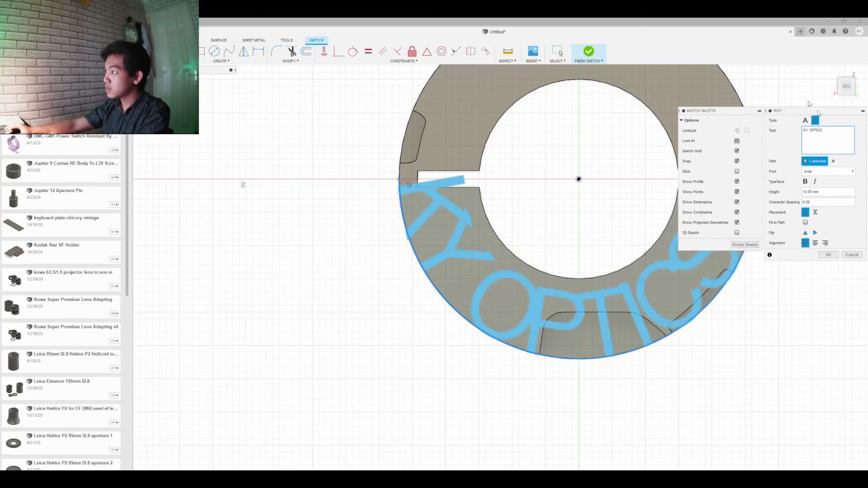
Set the font of the "KY OPTICS" path text to Ink Free.
{"action": "left_click", "coordinate": [825, 172]}
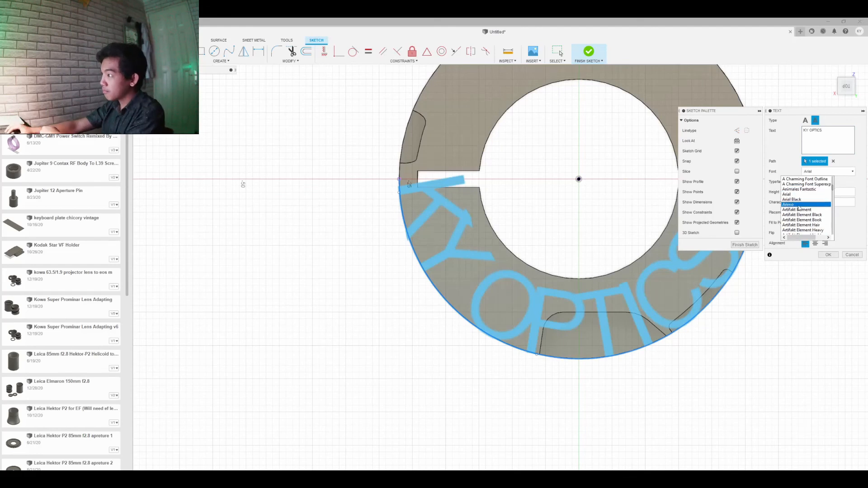
{"action": "scroll", "coordinate": [800, 208], "scroll_direction": "down", "scroll_amount": 5}
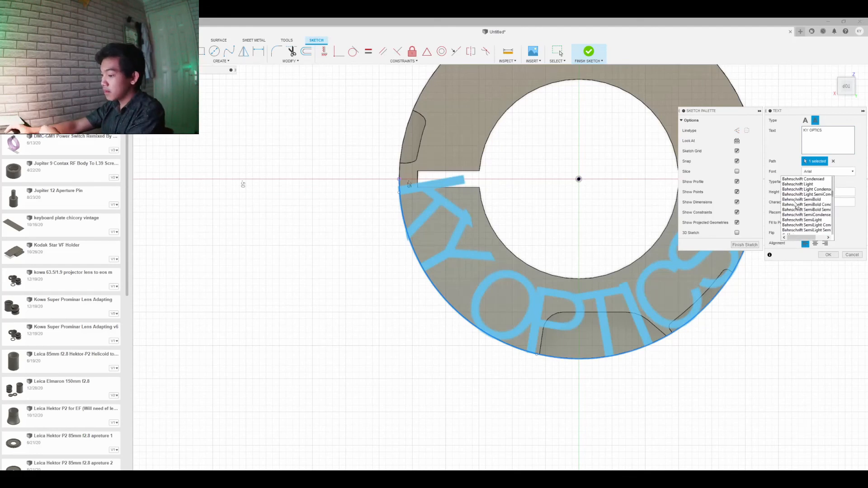
{"action": "scroll", "coordinate": [800, 195], "scroll_direction": "down", "scroll_amount": 7}
{"action": "key", "text": "i"}
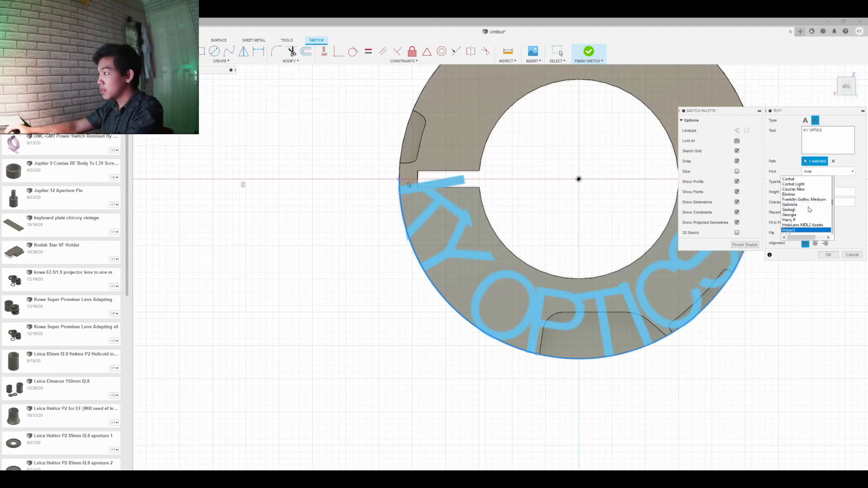
{"action": "key", "text": "Down"}
{"action": "key", "text": "Return"}
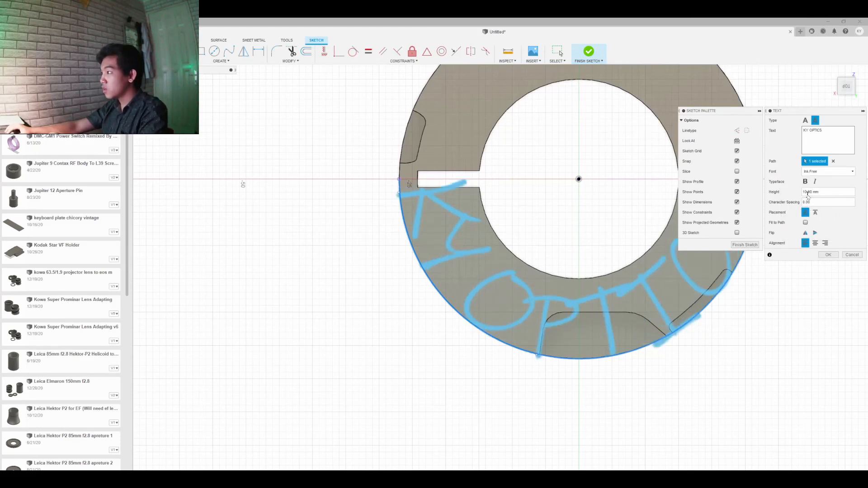
Reduce the height of the "KY OPTICS" text to 3 mm.
{"action": "left_click", "coordinate": [808, 193]}
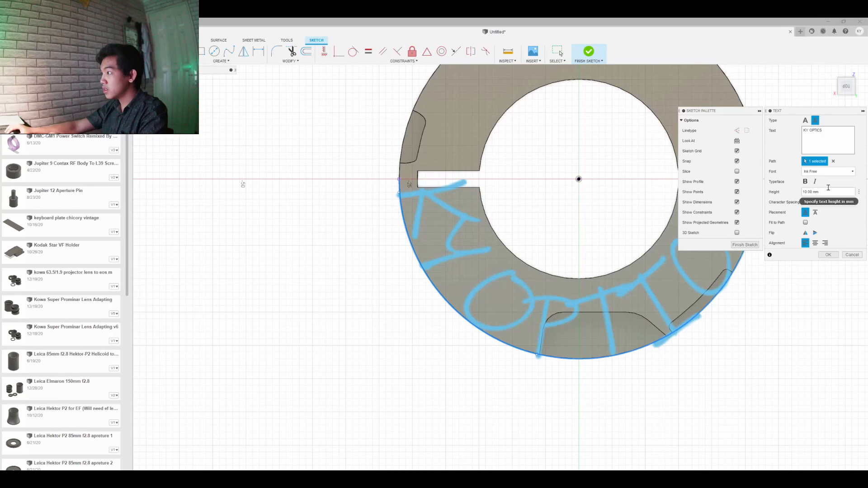
{"action": "key", "text": "BackSpace"}
{"action": "key", "text": "BackSpace"}
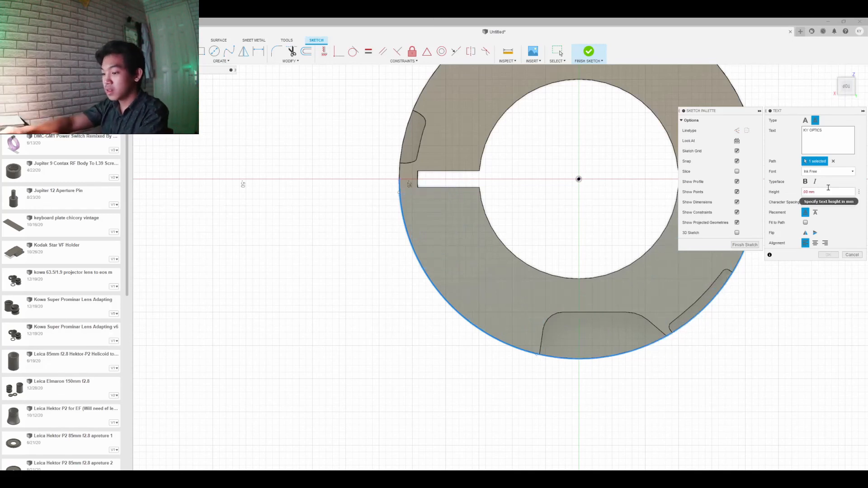
{"action": "type", "text": "5"}
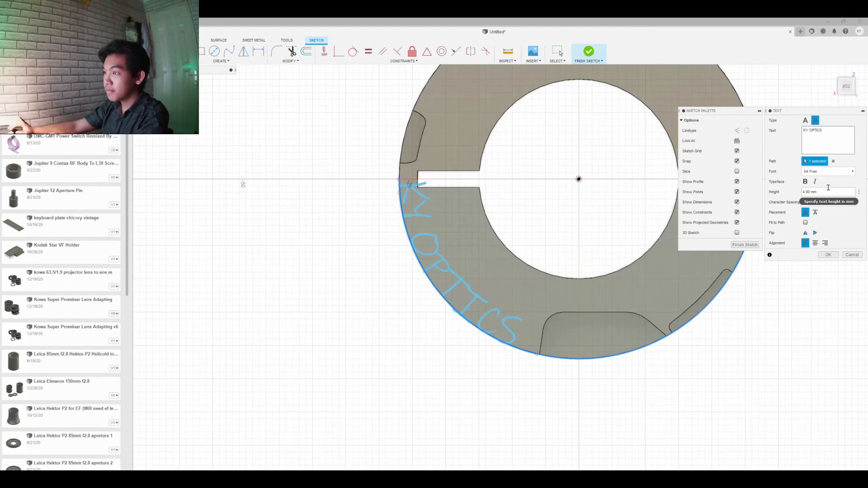
{"action": "key", "text": "BackSpace"}
{"action": "type", "text": "3"}
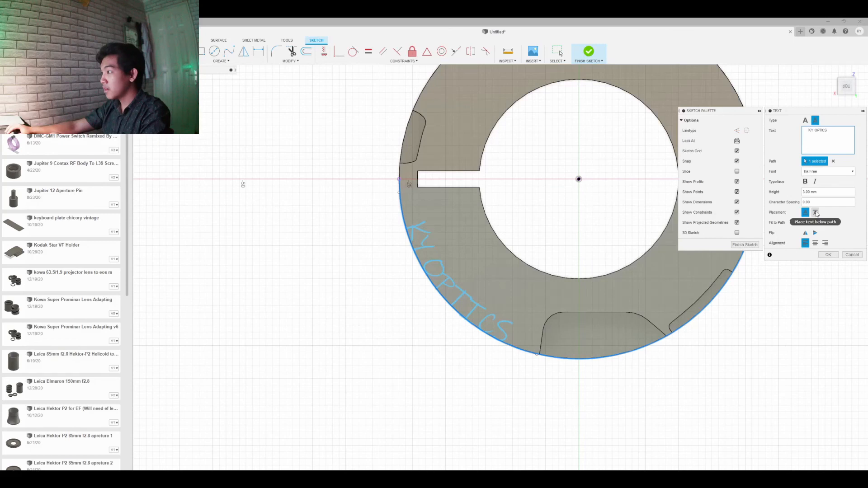
Flip the path text horizontally and vertically, remove the spaces before "KY OPTICS", and format it as bold and left-aligned.
{"action": "left_click", "coordinate": [816, 233]}
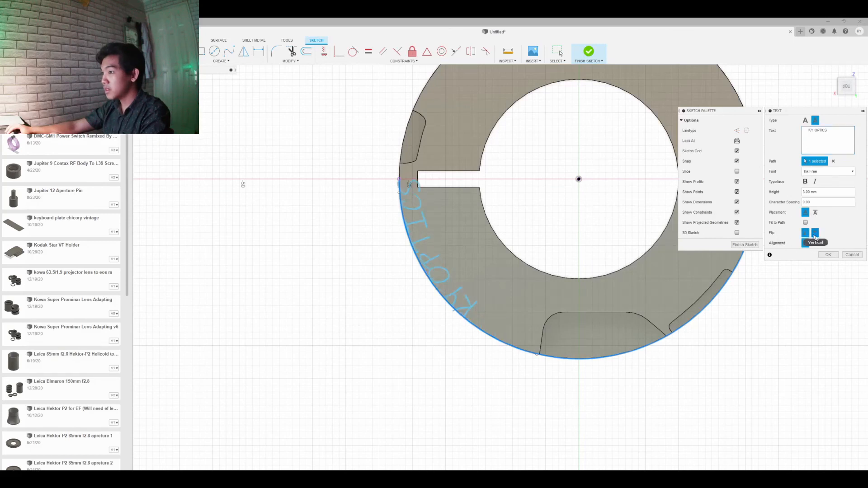
{"action": "left_click", "coordinate": [817, 244]}
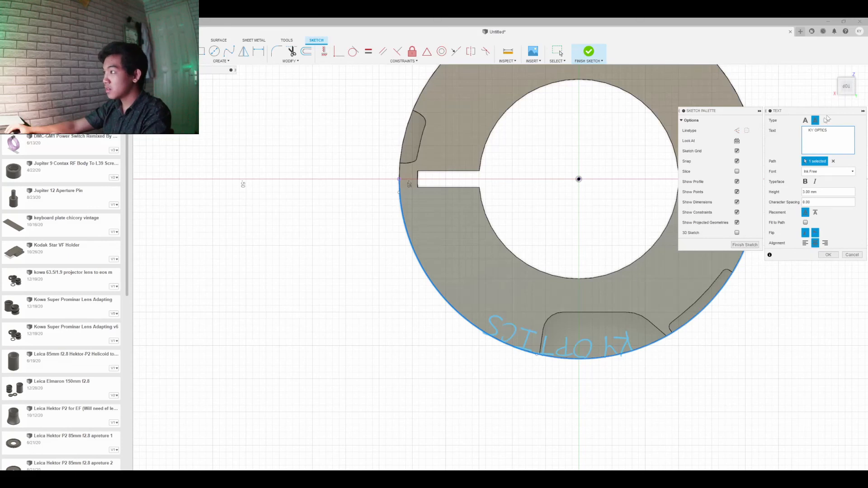
{"action": "key", "text": "BackSpace"}
{"action": "key", "text": "BackSpace"}
{"action": "key", "text": "BackSpace"}
{"action": "key", "text": "BackSpace"}
{"action": "key", "text": "BackSpace"}
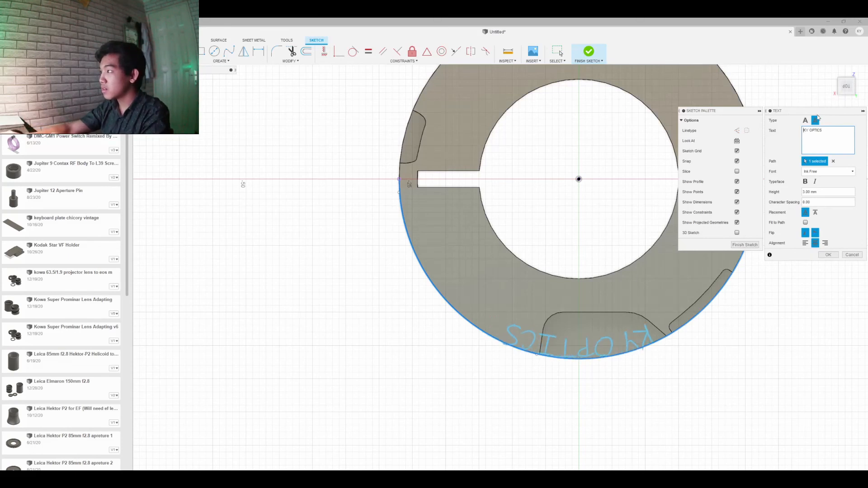
{"action": "left_click", "coordinate": [806, 243]}
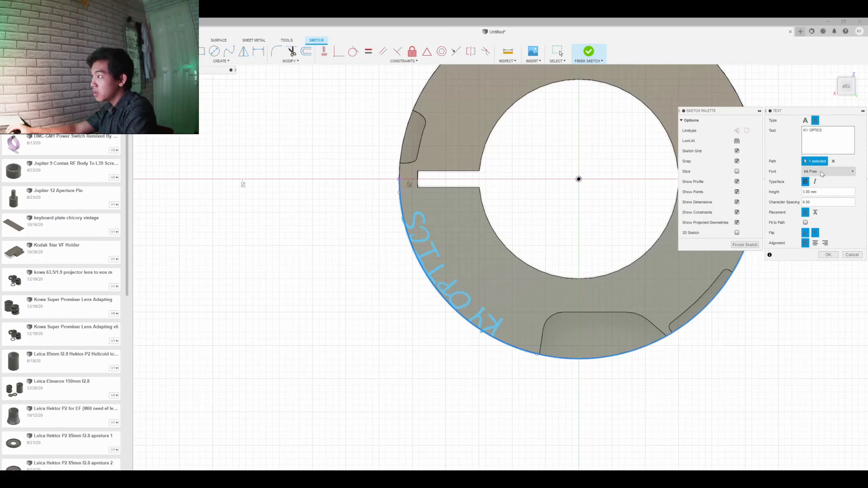
Place the bold "KY OPTICS" text along an arc slightly inside the ring's outer edge and finish the sketch.
{"action": "left_click", "coordinate": [445, 269]}
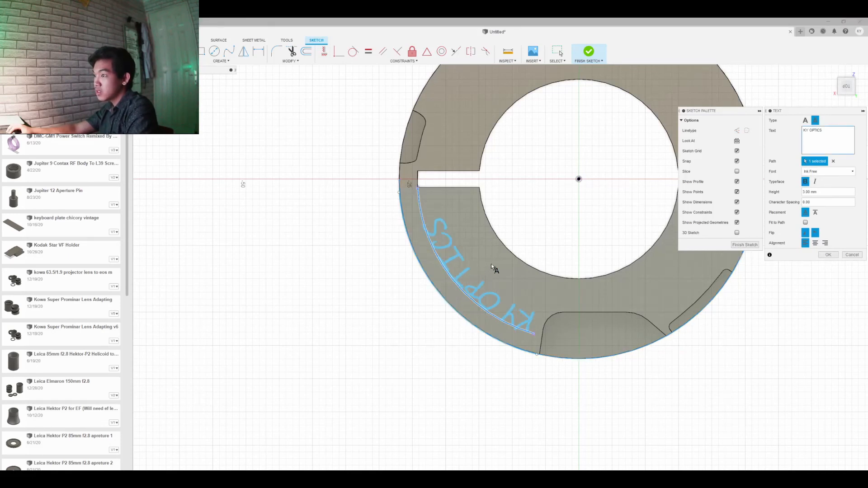
{"action": "mouse_move", "coordinate": [847, 93]}
{"action": "left_mouse_down"}
{"action": "mouse_move", "coordinate": [790, 89]}
{"action": "mouse_move", "coordinate": [791, 96]}
{"action": "mouse_move", "coordinate": [851, 90]}
{"action": "mouse_move", "coordinate": [837, 108]}
{"action": "left_mouse_up"}
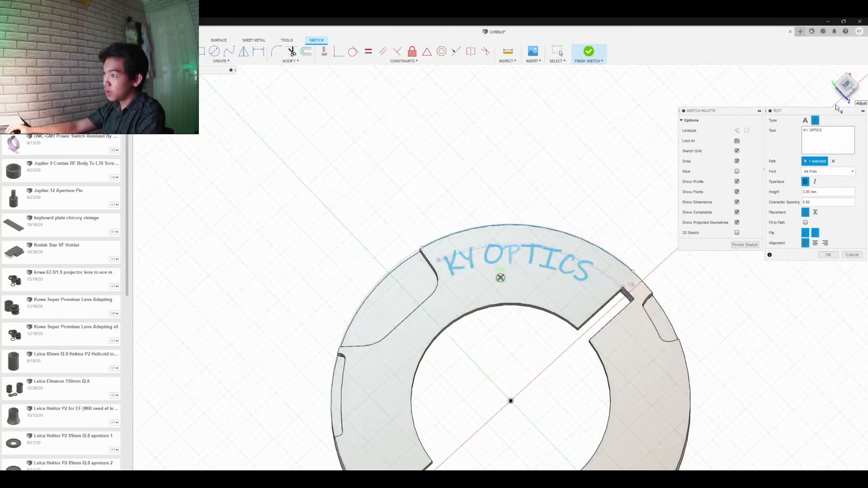
{"action": "left_click", "coordinate": [805, 192]}
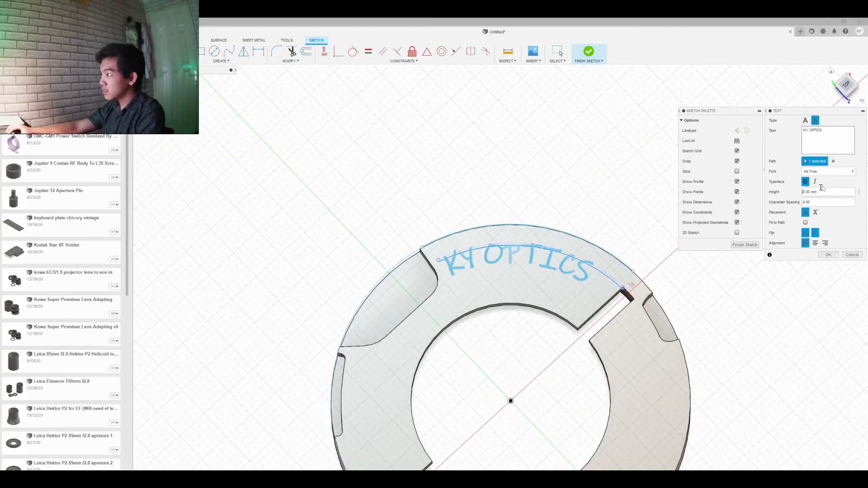
{"action": "key", "text": "Delete"}
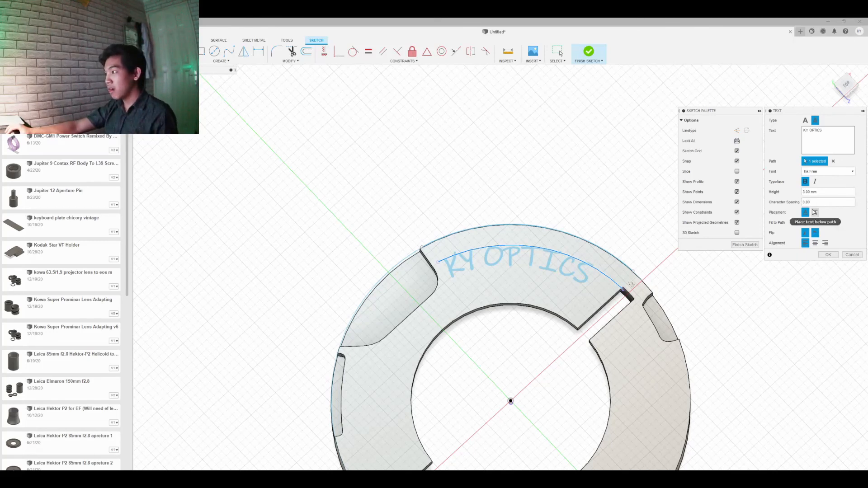
{"action": "left_click", "coordinate": [815, 212]}
{"action": "left_click", "coordinate": [817, 212]}
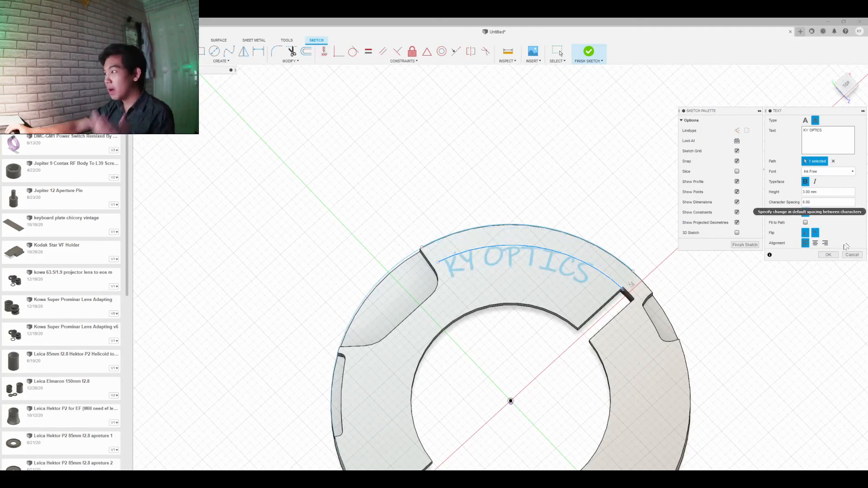
{"action": "left_click", "coordinate": [829, 255]}
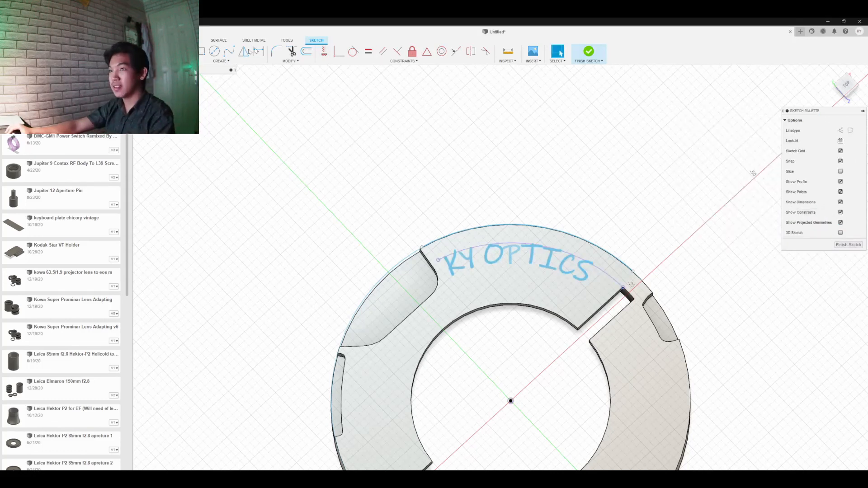
{"action": "left_click", "coordinate": [239, 64]}
{"action": "mouse_move", "coordinate": [223, 76]}
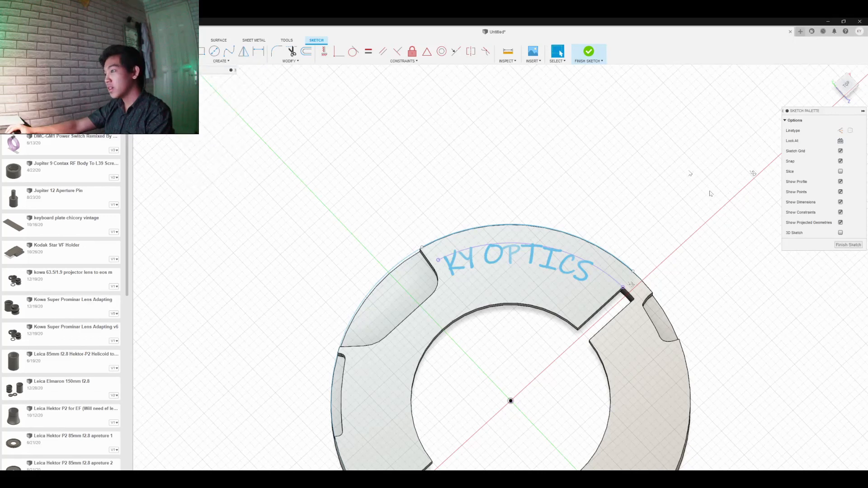
{"action": "left_click", "coordinate": [849, 245]}
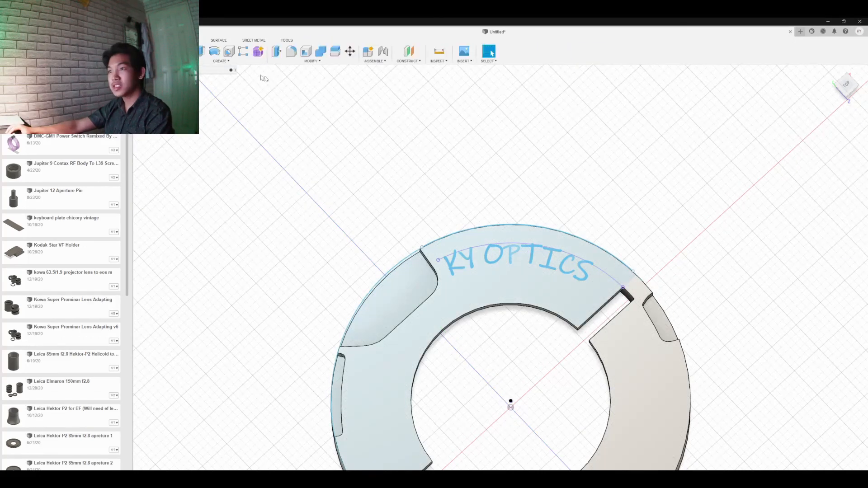
Try to extrude the curved "KY OPTICS" text 1 mm upward from the ring's top face as a join.
{"action": "left_click", "coordinate": [220, 61]}
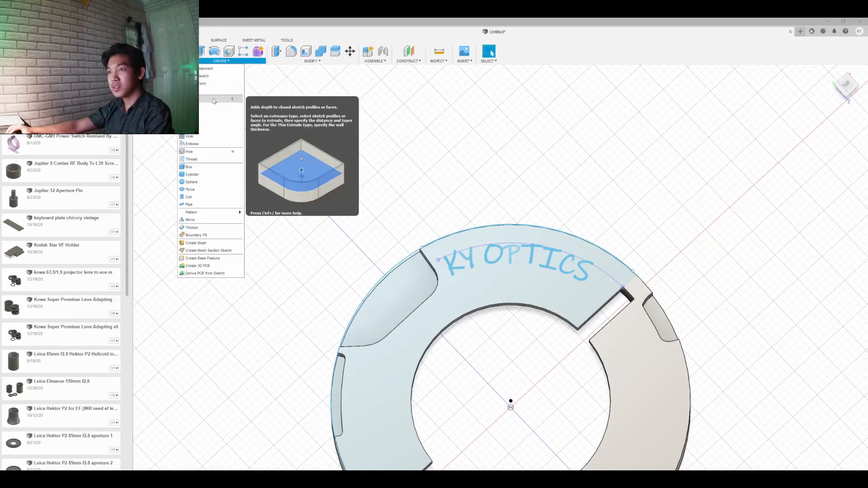
{"action": "left_click", "coordinate": [213, 99]}
{"action": "left_click", "coordinate": [488, 256]}
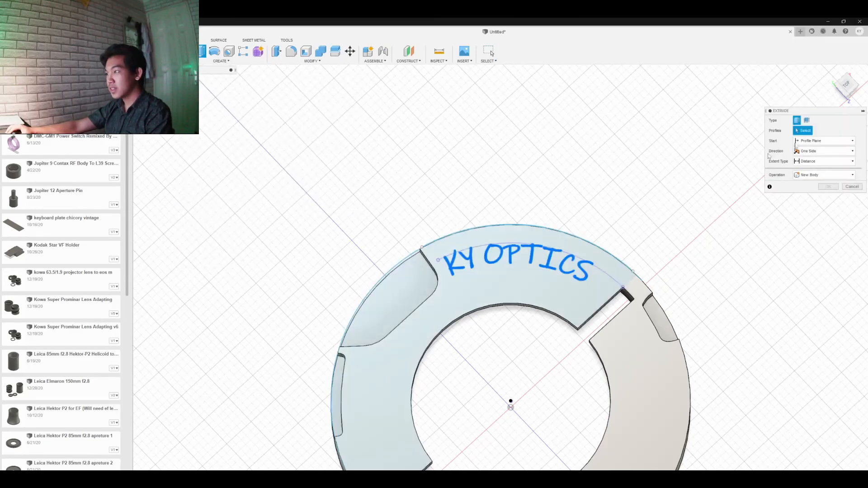
{"action": "left_click_drag", "start_coordinate": [853, 93], "coordinate": [850, 65]}
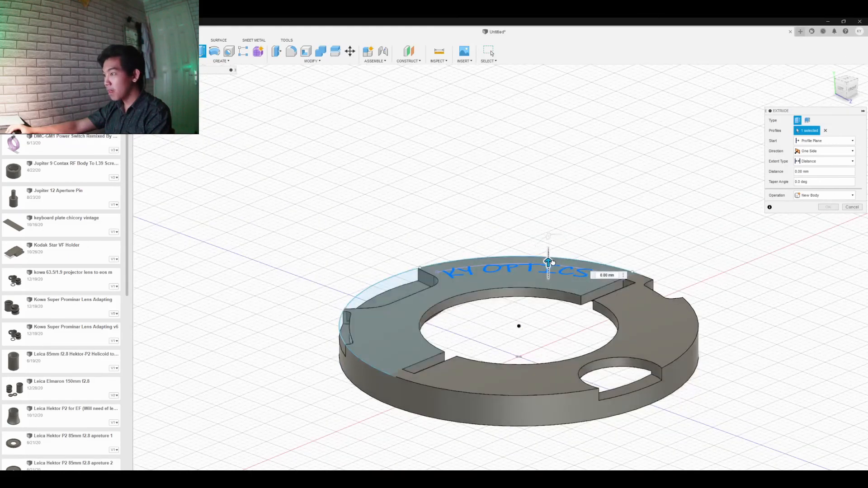
{"action": "left_click_drag", "start_coordinate": [557, 251], "coordinate": [563, 238]}
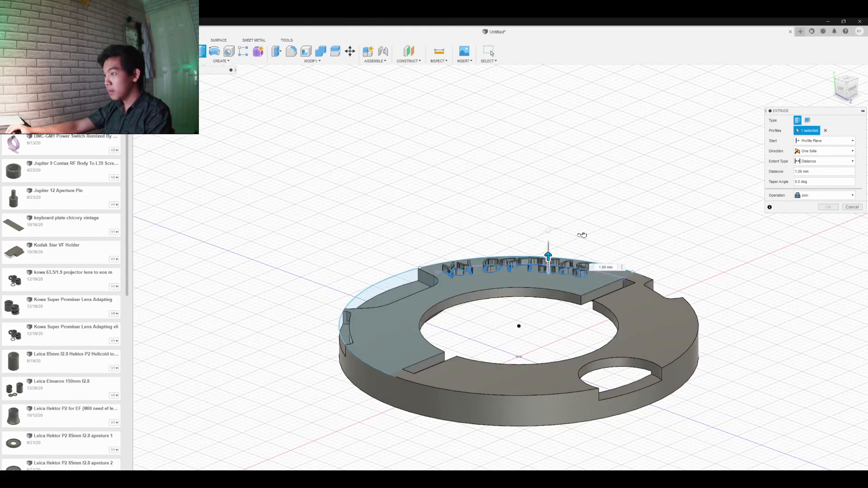
{"action": "left_click", "coordinate": [800, 171]}
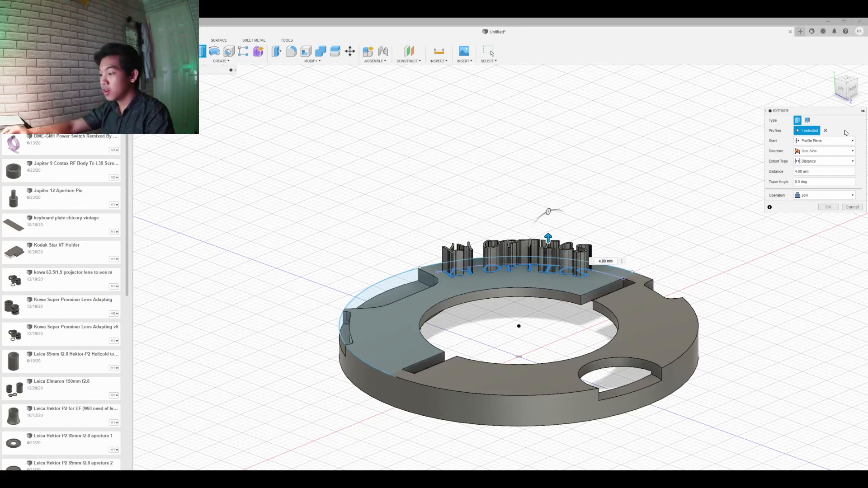
{"action": "type", "text": "1"}
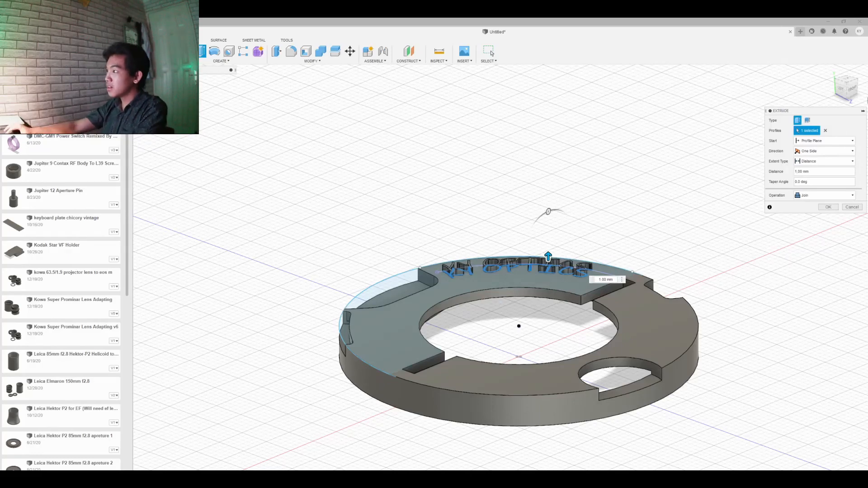
Cancel the text extrusion and undo the curved text together with its inner arc, returning to the sketch.
{"action": "mouse_move", "coordinate": [854, 86]}
{"action": "left_mouse_down"}
{"action": "mouse_move", "coordinate": [865, 147]}
{"action": "mouse_move", "coordinate": [854, 141]}
{"action": "left_mouse_up"}
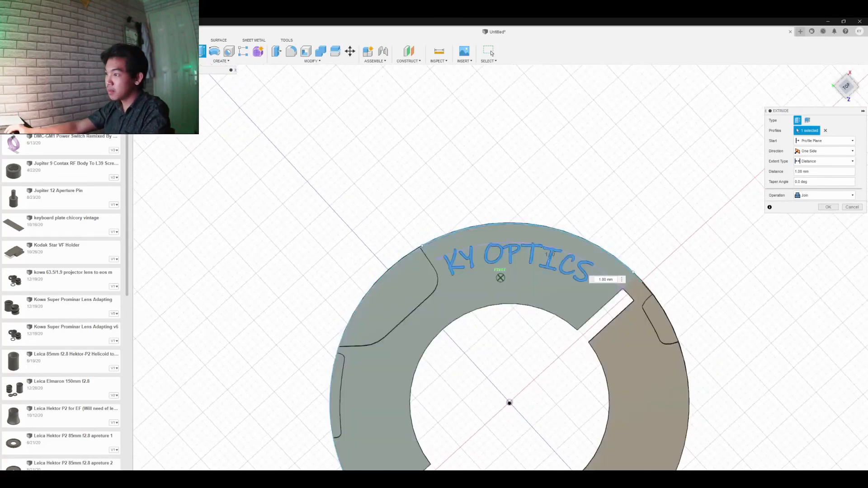
{"action": "left_click_drag", "start_coordinate": [855, 77], "coordinate": [863, 77]}
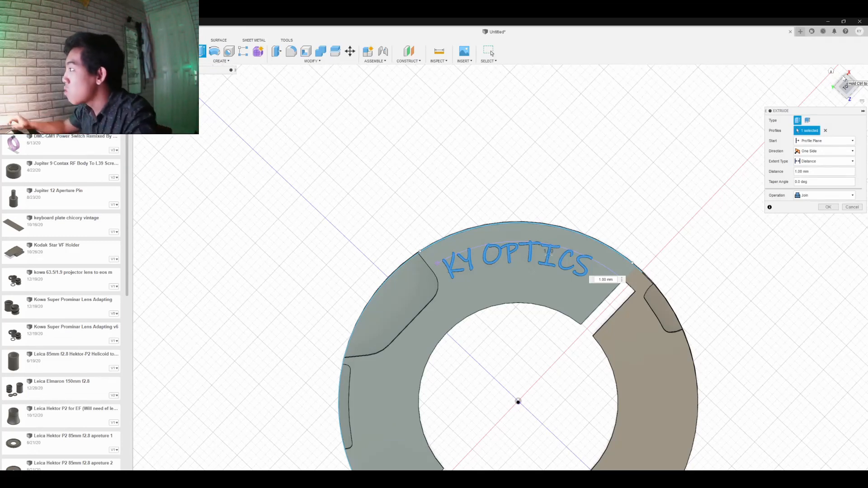
{"action": "key", "text": "Escape"}
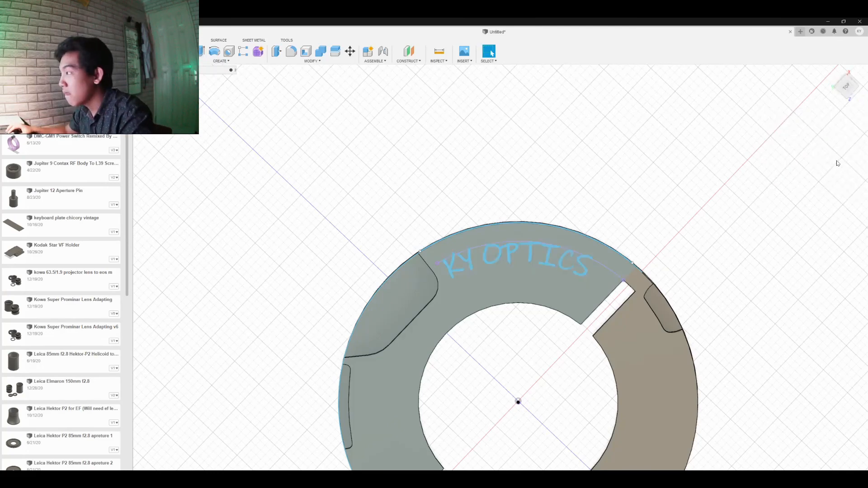
{"action": "key", "text": "ctrl+z"}
{"action": "key", "text": "ctrl+z"}
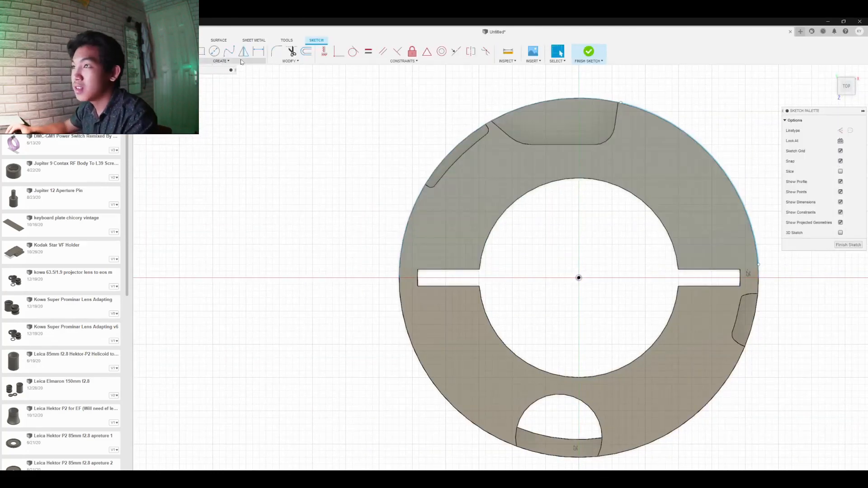
Draw a center-point arc about the origin along the upper-right of the ring's inner edge, ending just above the horizontal slot.
{"action": "left_click", "coordinate": [227, 61]}
{"action": "mouse_move", "coordinate": [216, 93]}
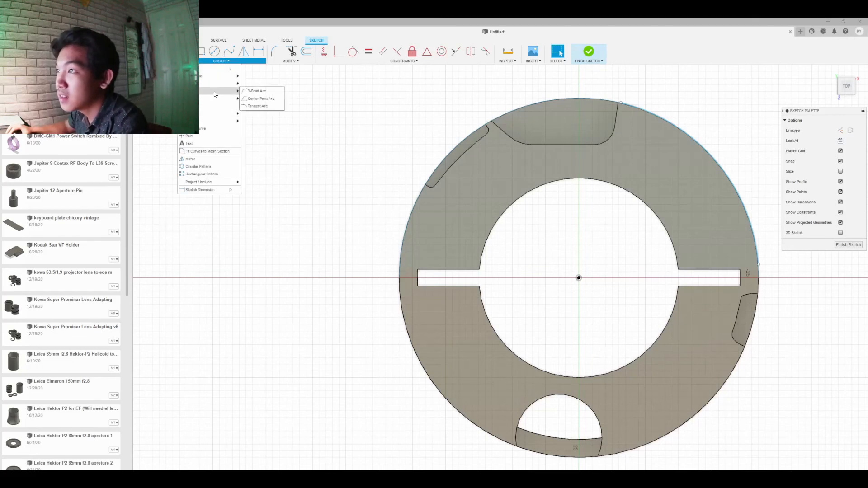
{"action": "left_click", "coordinate": [250, 91]}
{"action": "left_click", "coordinate": [233, 62]}
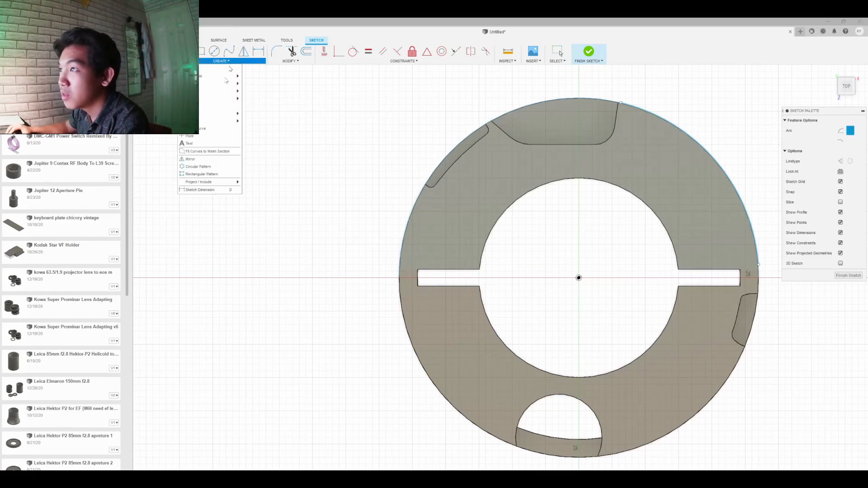
{"action": "mouse_move", "coordinate": [221, 91]}
{"action": "left_click", "coordinate": [263, 99]}
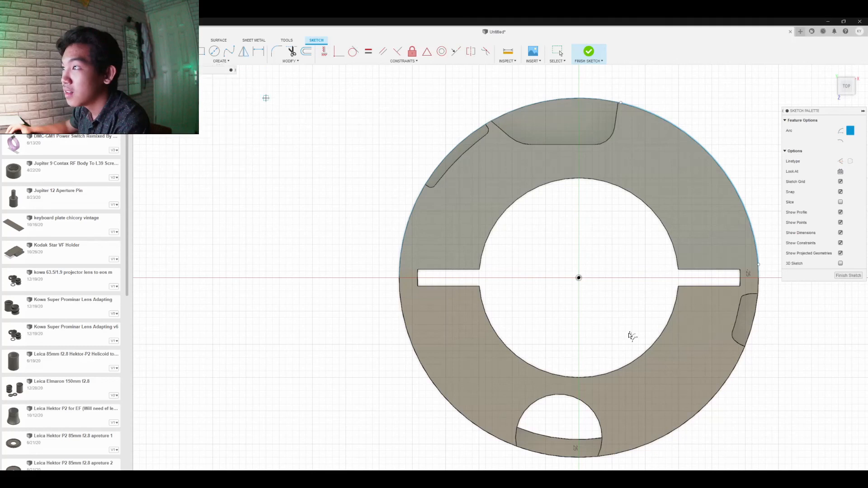
{"action": "left_click", "coordinate": [579, 277]}
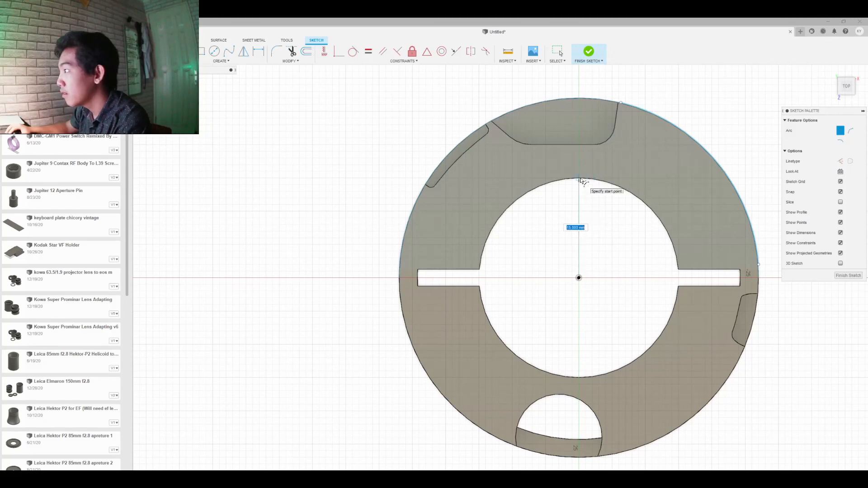
{"action": "left_click", "coordinate": [605, 179]}
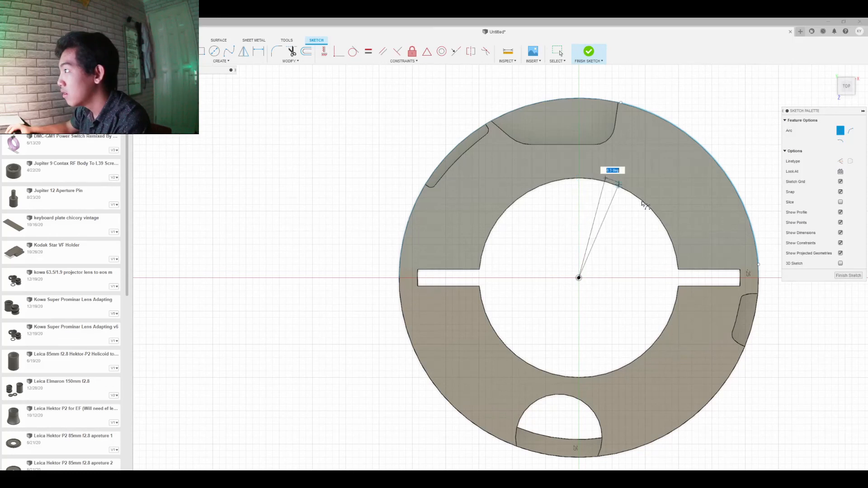
{"action": "left_click", "coordinate": [680, 258]}
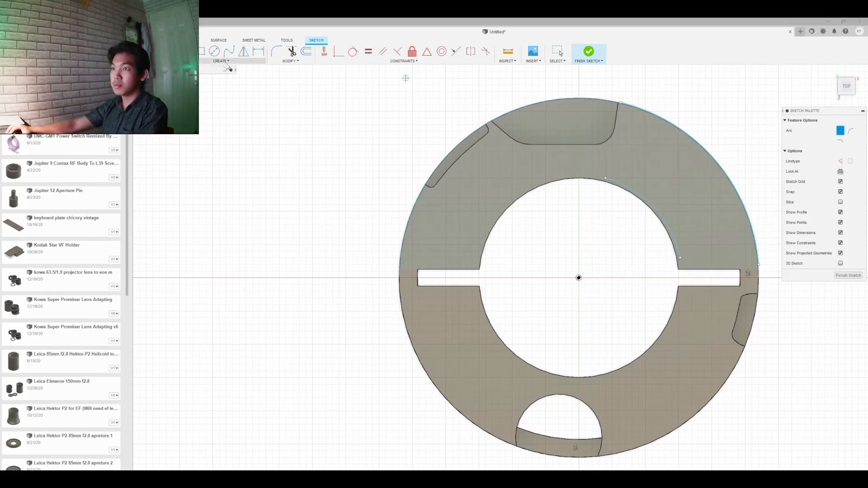
Add "KY OPTICS" as path text on the inner arc, placed on its outer side and flipped horizontally and vertically to read correctly.
{"action": "left_click", "coordinate": [643, 199]}
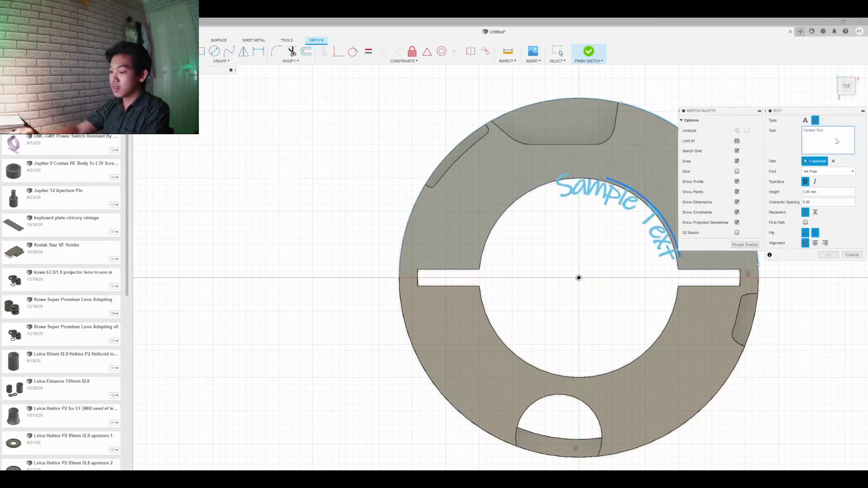
{"action": "type", "text": "KY OPTICS"}
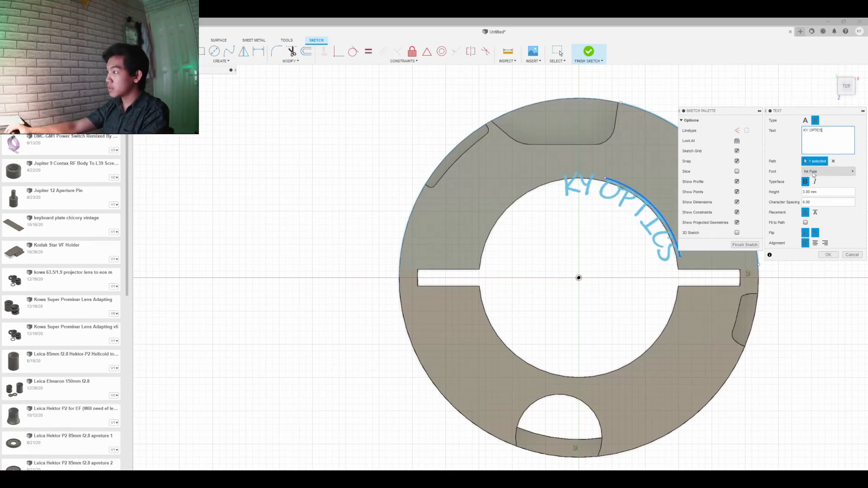
{"action": "left_click", "coordinate": [805, 233]}
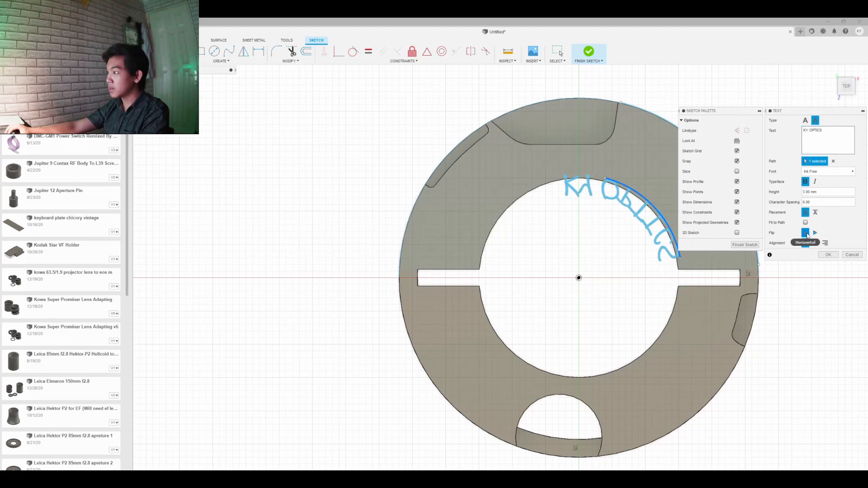
{"action": "left_click", "coordinate": [808, 235]}
{"action": "left_click", "coordinate": [817, 213]}
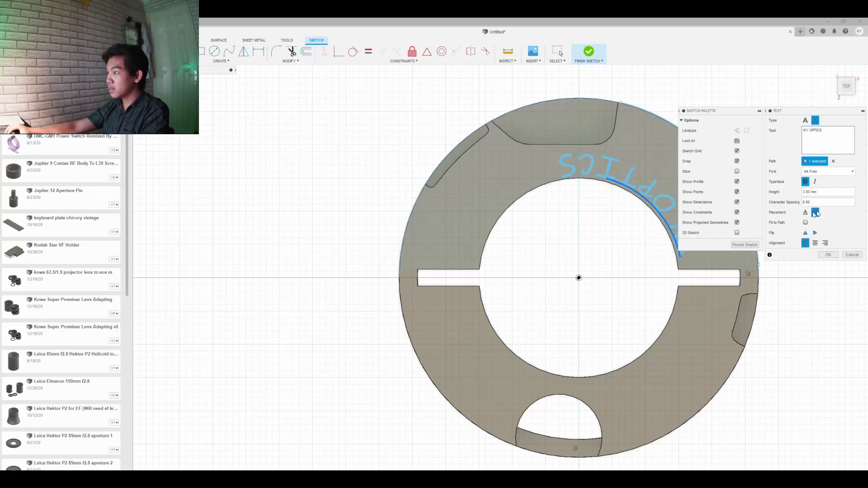
{"action": "left_click", "coordinate": [810, 235]}
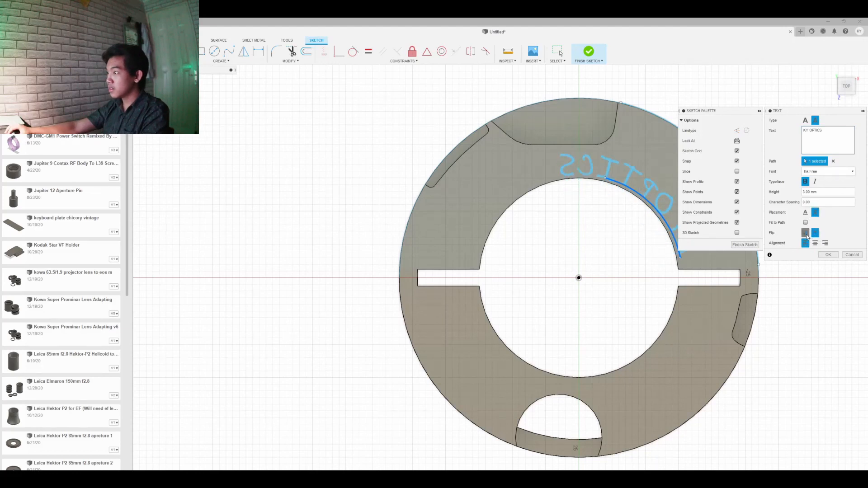
{"action": "left_click", "coordinate": [807, 234]}
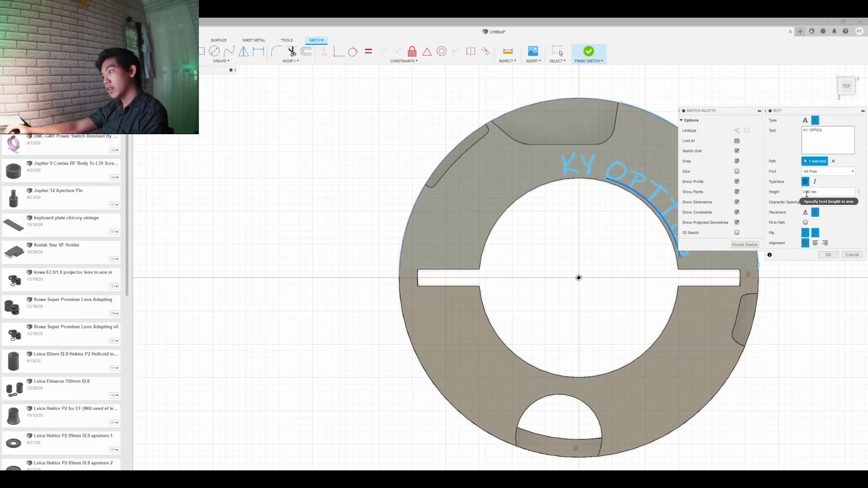
Center-align the "KY OPTICS" text with trailing space after it, keep it bold without italics, and place it on the arc.
{"action": "left_click", "coordinate": [815, 244]}
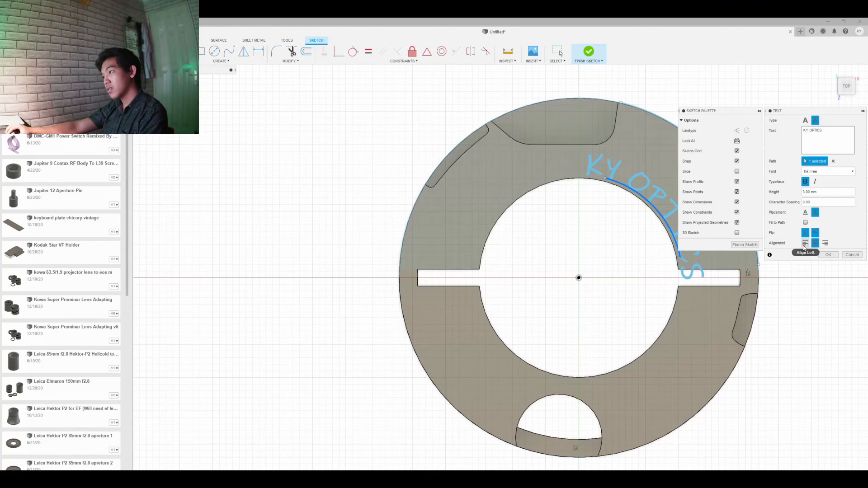
{"action": "left_click", "coordinate": [805, 244]}
{"action": "left_click", "coordinate": [815, 244]}
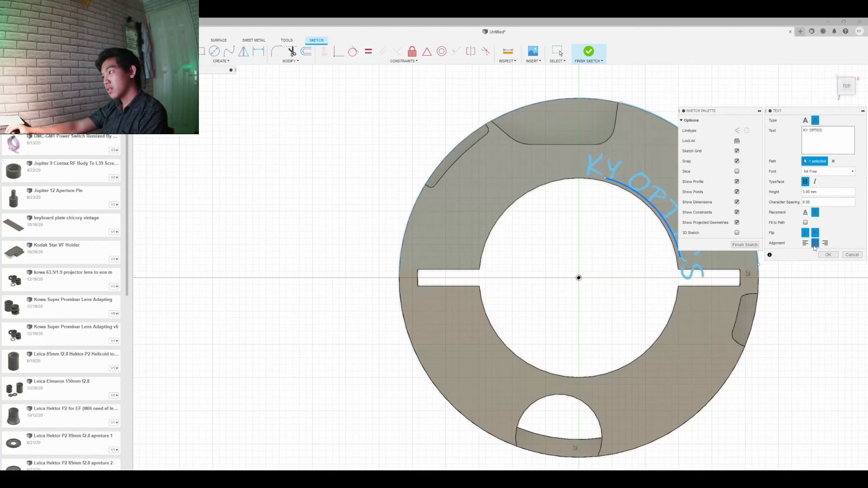
{"action": "left_click", "coordinate": [820, 135]}
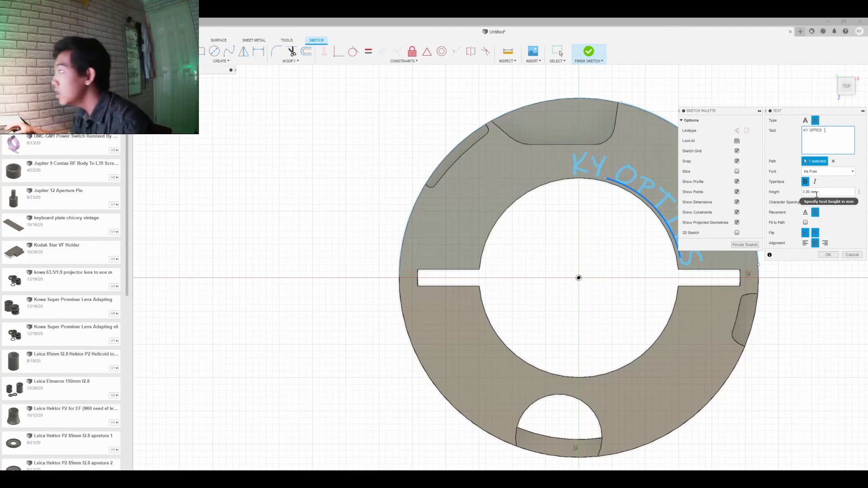
{"action": "left_click", "coordinate": [854, 82]}
{"action": "mouse_move", "coordinate": [853, 85]}
{"action": "left_mouse_down"}
{"action": "mouse_move", "coordinate": [856, 64]}
{"action": "mouse_move", "coordinate": [850, 89]}
{"action": "left_mouse_up"}
{"action": "left_click", "coordinate": [850, 89]}
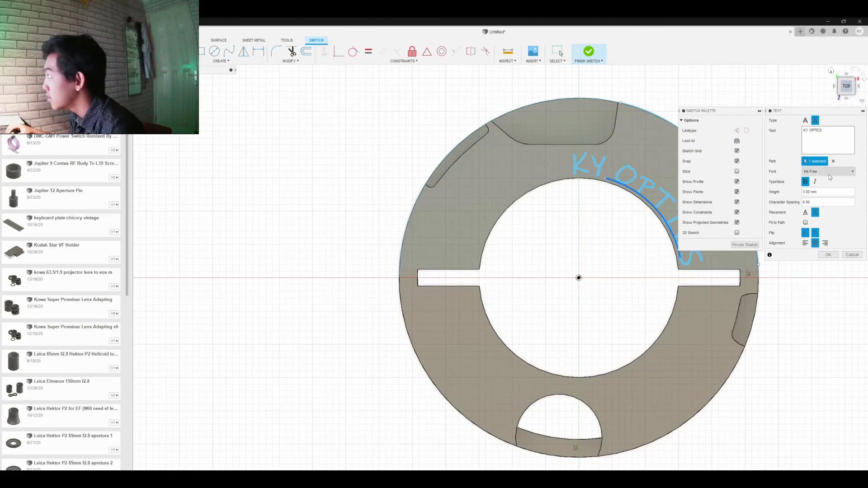
{"action": "left_click", "coordinate": [816, 182]}
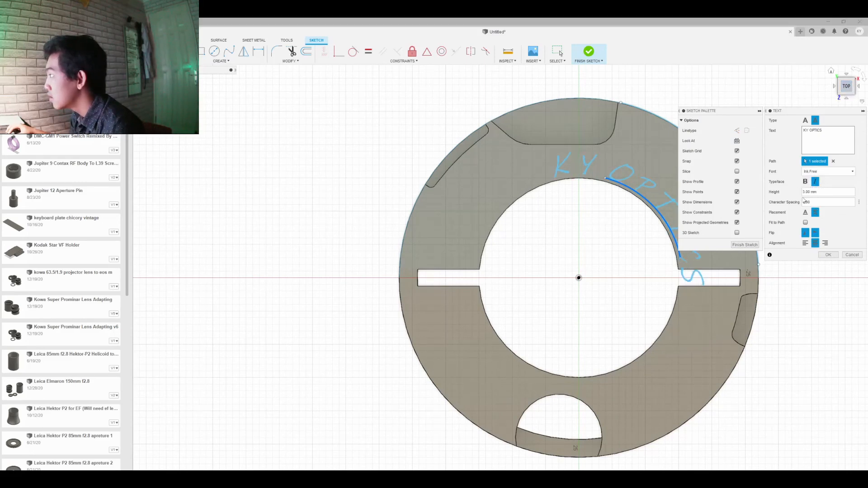
{"action": "left_click", "coordinate": [810, 184]}
{"action": "left_click", "coordinate": [818, 182]}
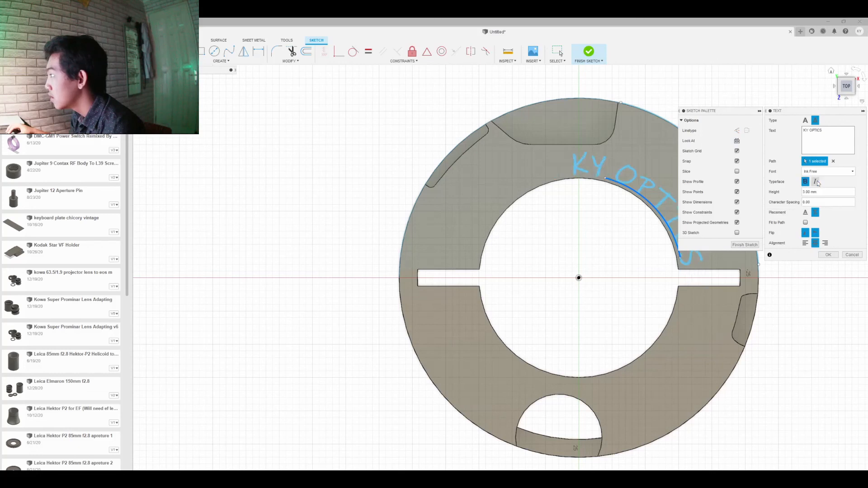
{"action": "left_click", "coordinate": [829, 256]}
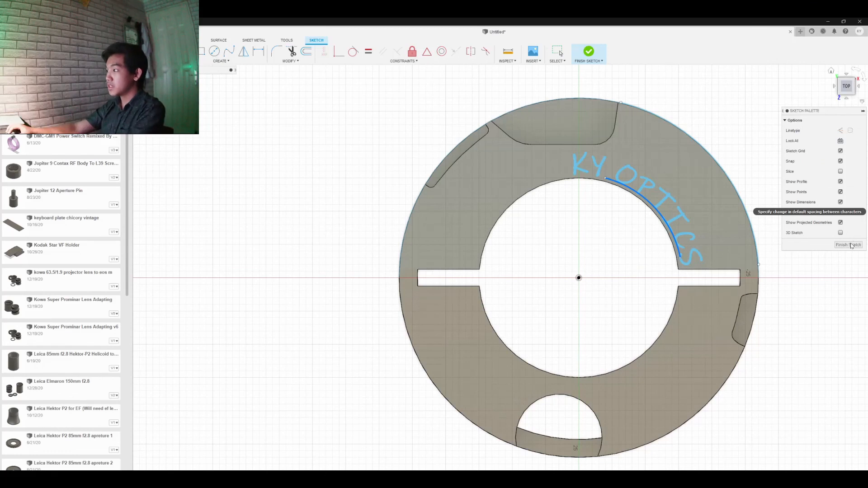
Finish the sketch and extrude the curved "KY OPTICS" text 1 mm upward from the ring's top face as a join.
{"action": "left_click", "coordinate": [849, 245]}
{"action": "left_click", "coordinate": [246, 64]}
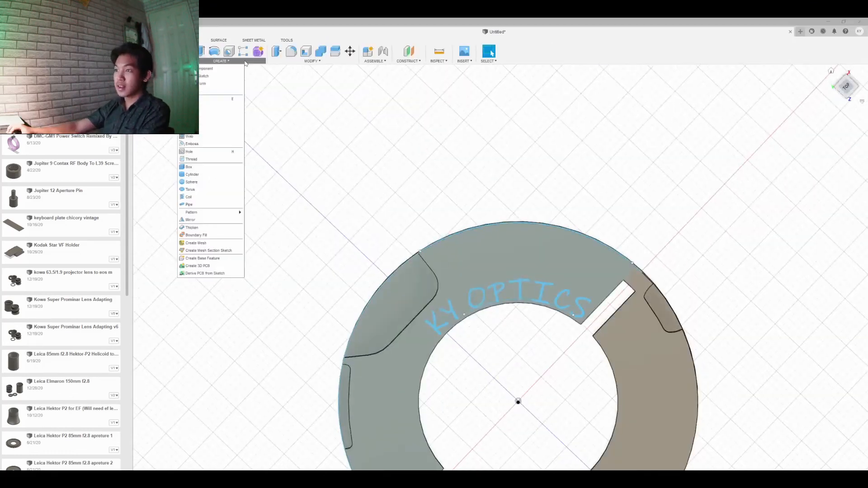
{"action": "left_click", "coordinate": [485, 293]}
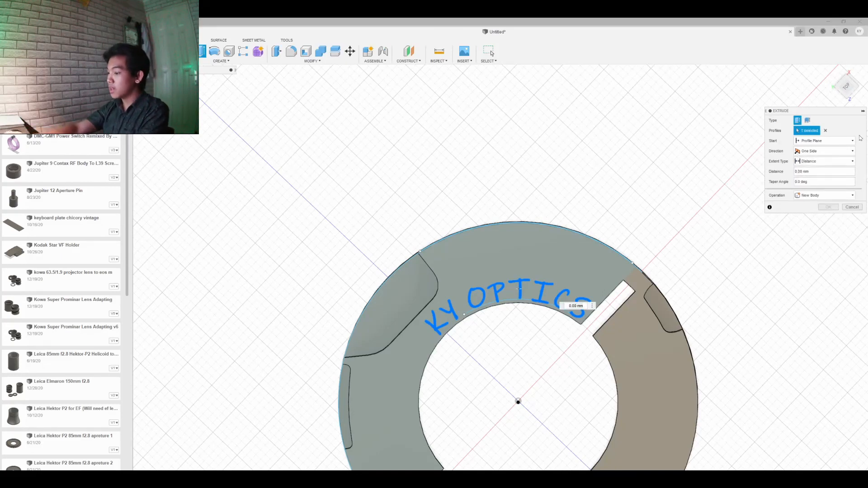
{"action": "key", "text": "BackSpace"}
{"action": "key", "text": "BackSpace"}
{"action": "type", "text": "."}
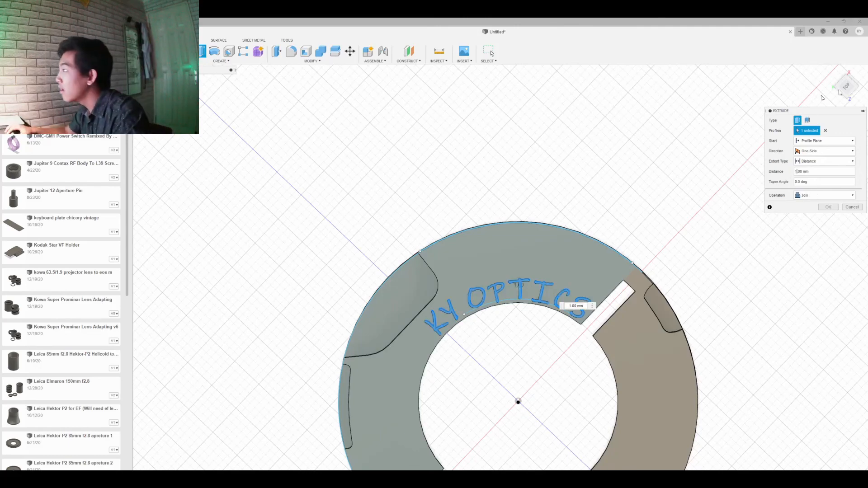
{"action": "left_click", "coordinate": [848, 86]}
{"action": "left_click_drag", "start_coordinate": [849, 86], "coordinate": [848, 52]}
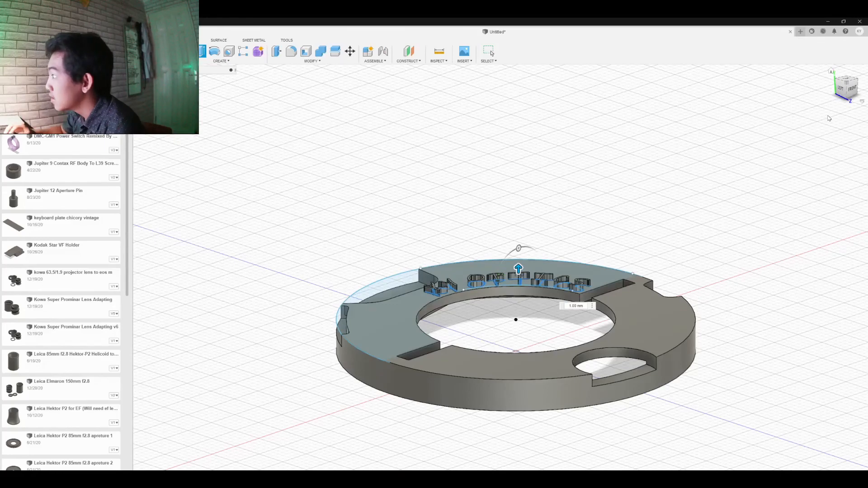
{"action": "key", "text": "Escape"}
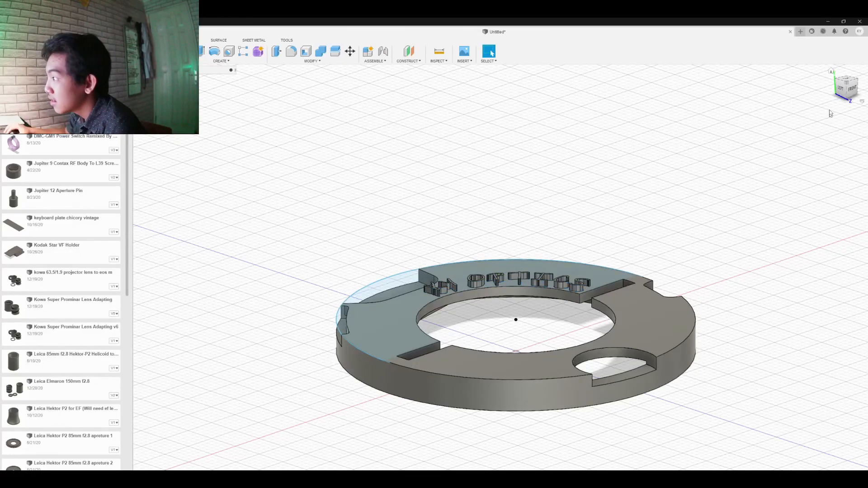
Examine the raised "KY OPTICS" lettering and the whole ring from tilted and top views.
{"action": "mouse_move", "coordinate": [502, 276]}
{"action": "middle_mouse_down", "text": "shift"}
{"action": "mouse_move", "coordinate": [490, 311]}
{"action": "mouse_move", "coordinate": [457, 267]}
{"action": "middle_mouse_up", "text": "shift"}
{"action": "middle_click_drag", "start_coordinate": [470, 304], "coordinate": [415, 368], "text": "shift"}
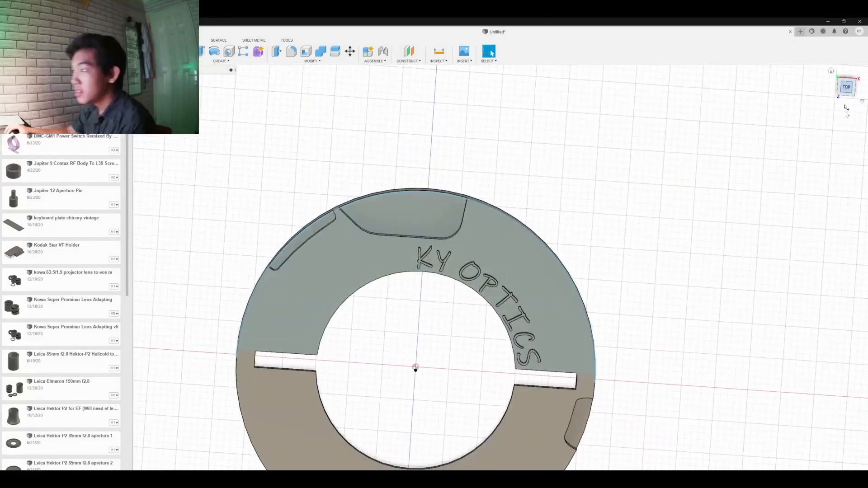
{"action": "scroll", "coordinate": [573, 280], "scroll_direction": "up", "scroll_amount": 2}
{"action": "scroll", "coordinate": [733, 190], "scroll_direction": "down", "scroll_amount": 4}
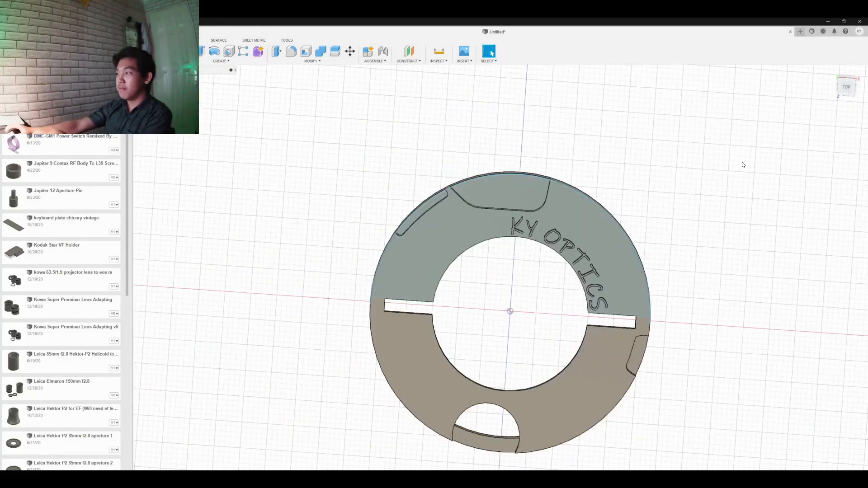
{"action": "scroll", "coordinate": [744, 165], "scroll_direction": "down", "scroll_amount": 1}
{"action": "scroll", "coordinate": [235, 208], "scroll_direction": "down", "scroll_amount": 1}
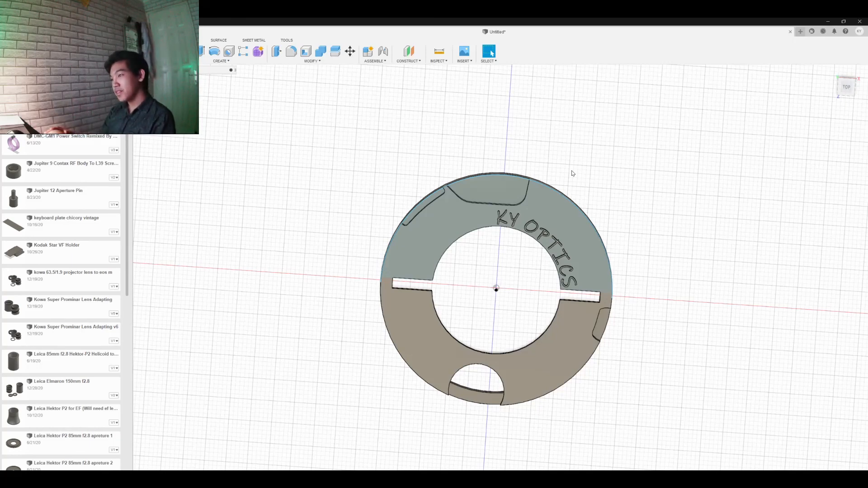
{"action": "left_click", "coordinate": [847, 88]}
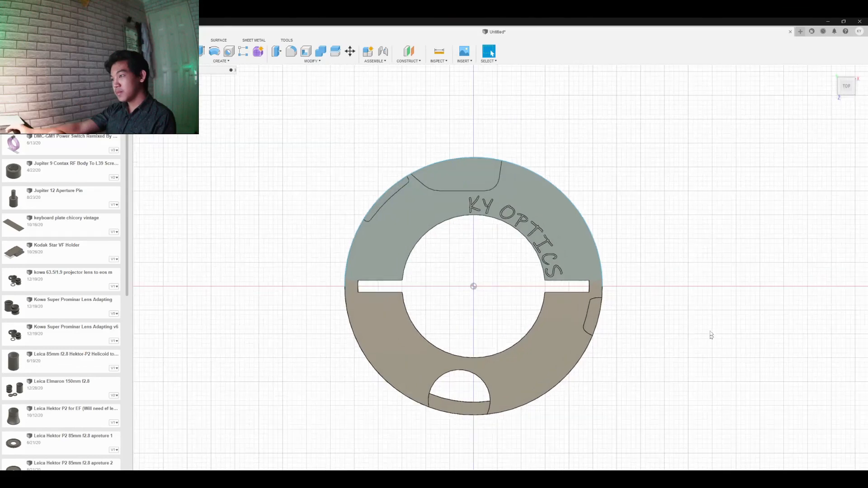
{"action": "scroll", "coordinate": [700, 280], "scroll_direction": "down", "scroll_amount": 1}
{"action": "scroll", "coordinate": [657, 235], "scroll_direction": "up", "scroll_amount": 1}
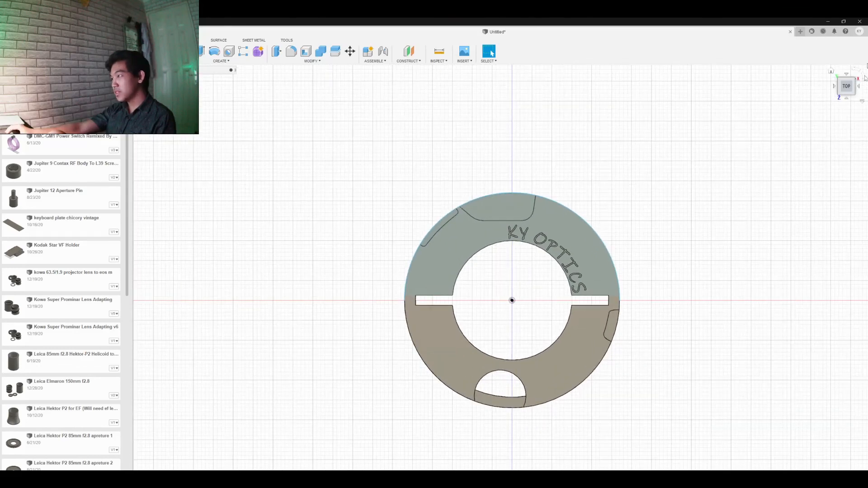
{"action": "mouse_move", "coordinate": [846, 89]}
{"action": "left_mouse_down"}
{"action": "mouse_move", "coordinate": [837, 54]}
{"action": "mouse_move", "coordinate": [807, 49]}
{"action": "mouse_move", "coordinate": [784, 55]}
{"action": "mouse_move", "coordinate": [767, 86]}
{"action": "mouse_move", "coordinate": [816, 70]}
{"action": "mouse_move", "coordinate": [843, 87]}
{"action": "left_mouse_up"}
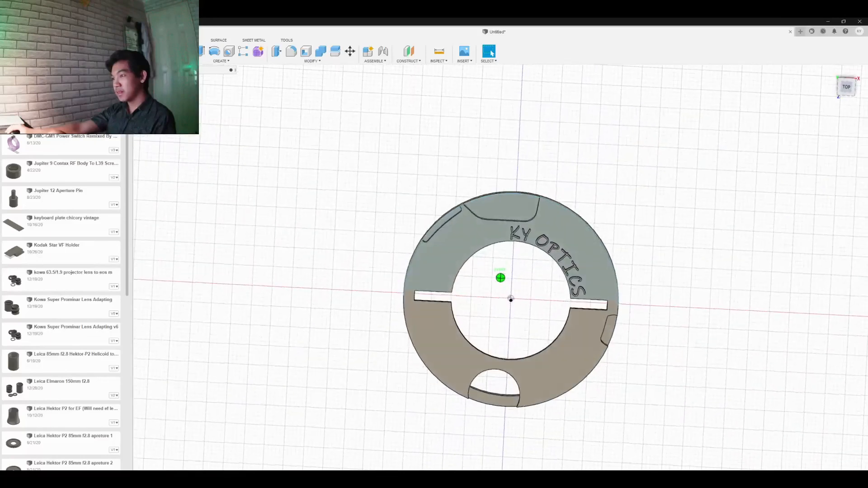
{"action": "left_click", "coordinate": [847, 89]}
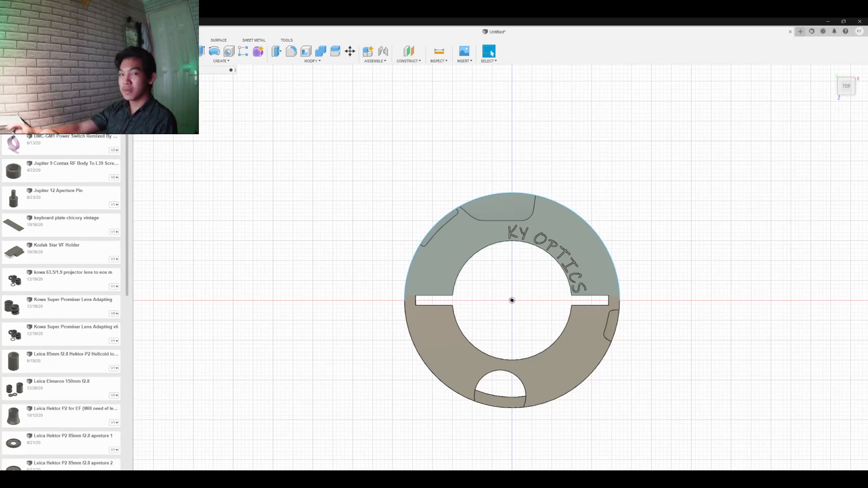
{"action": "key", "text": "alt+Tab"}
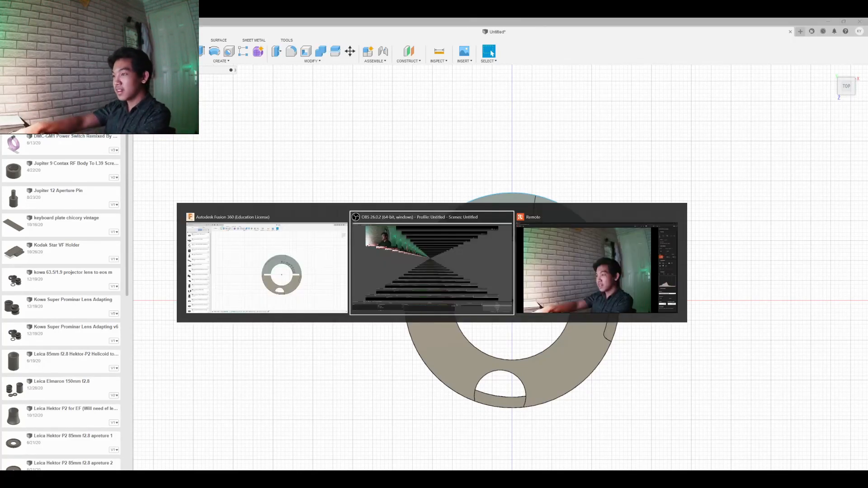
{"action": "key", "text": "alt+shift+Tab"}
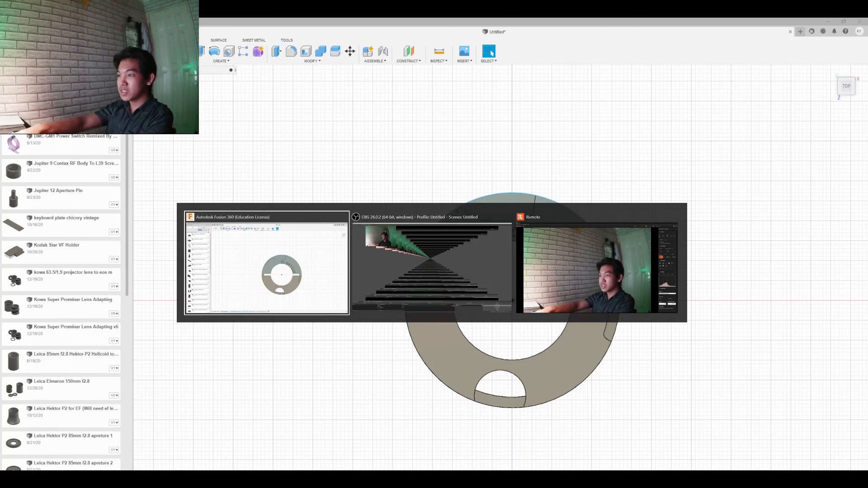
{"action": "key", "text": "alt+Tab"}
{"action": "key", "text": "alt+Tab"}
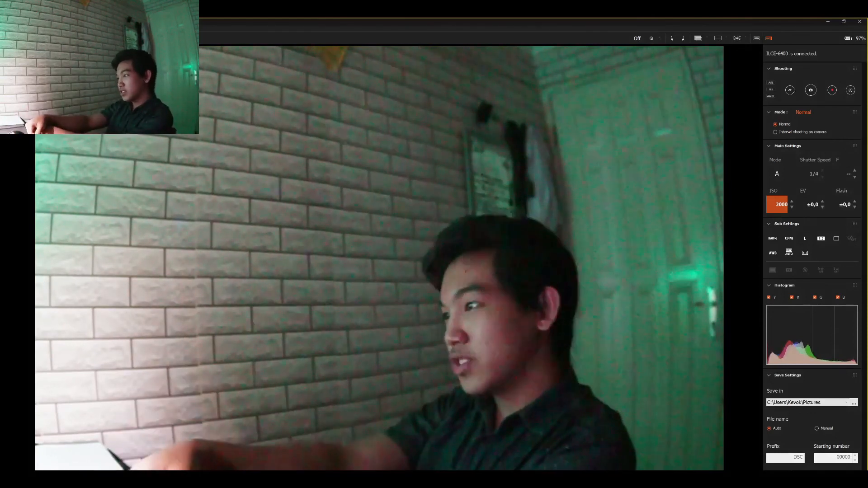
{"action": "key", "text": "alt+Tab"}
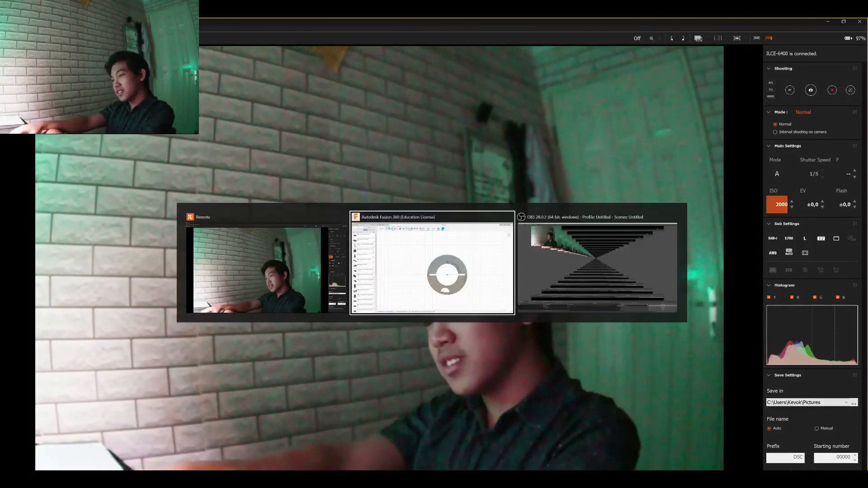
{"action": "key", "text": "alt+Tab"}
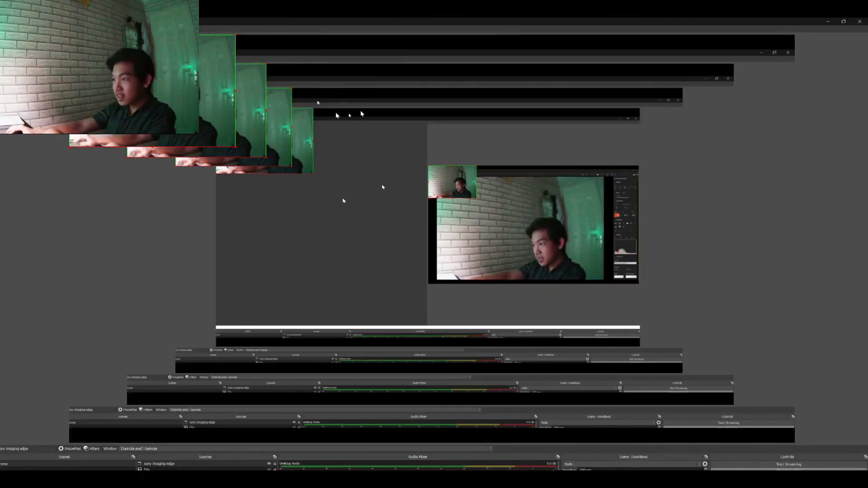